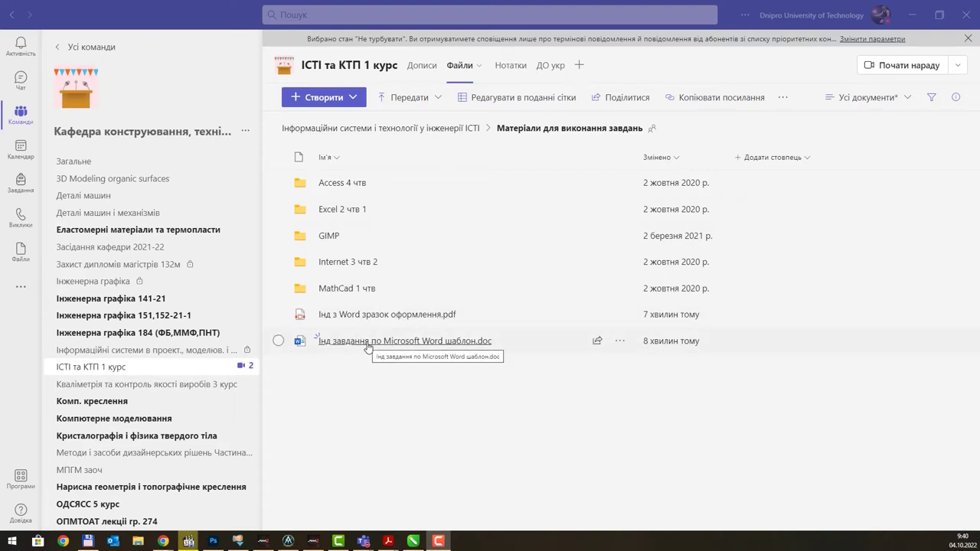
Open the Word template file online from the Teams Files tab
click(619, 346)
click(649, 344)
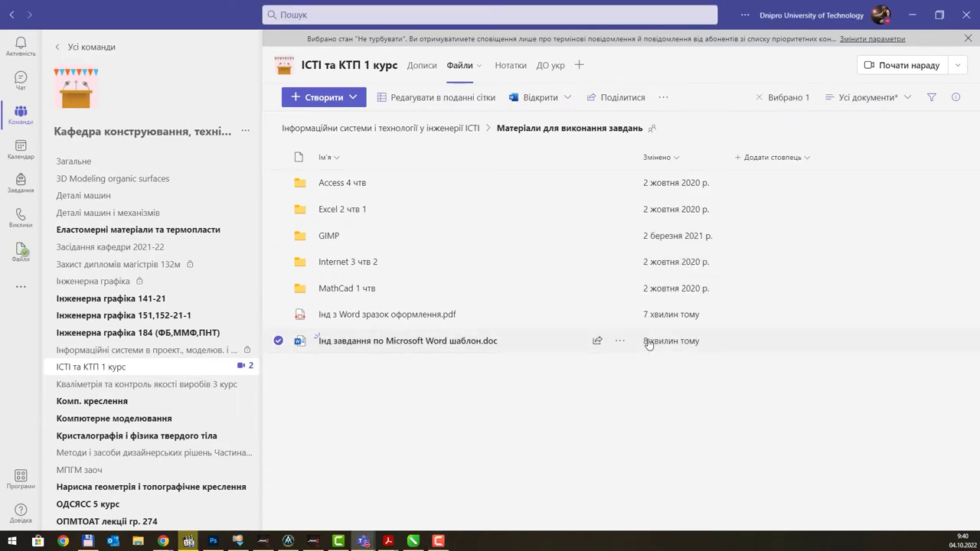
mouse_move(387, 315)
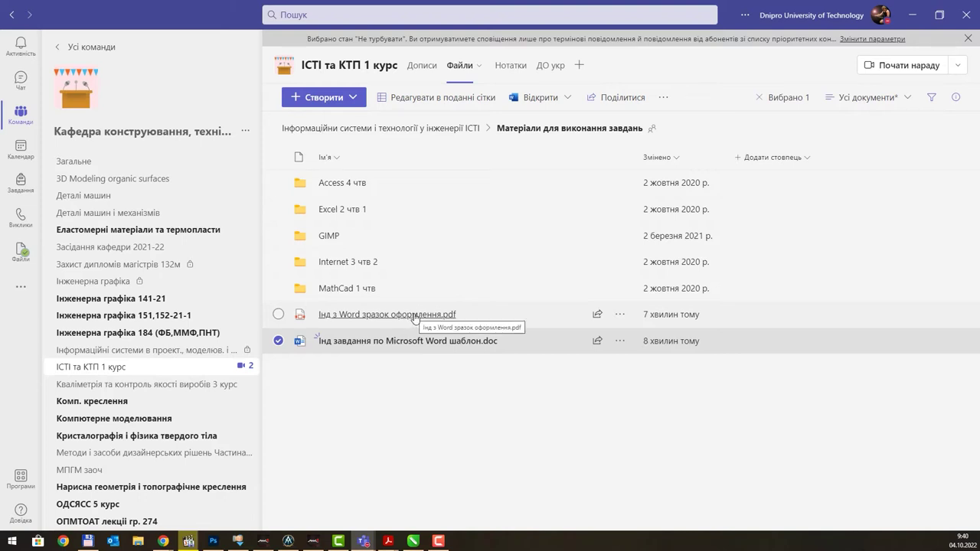
click(398, 346)
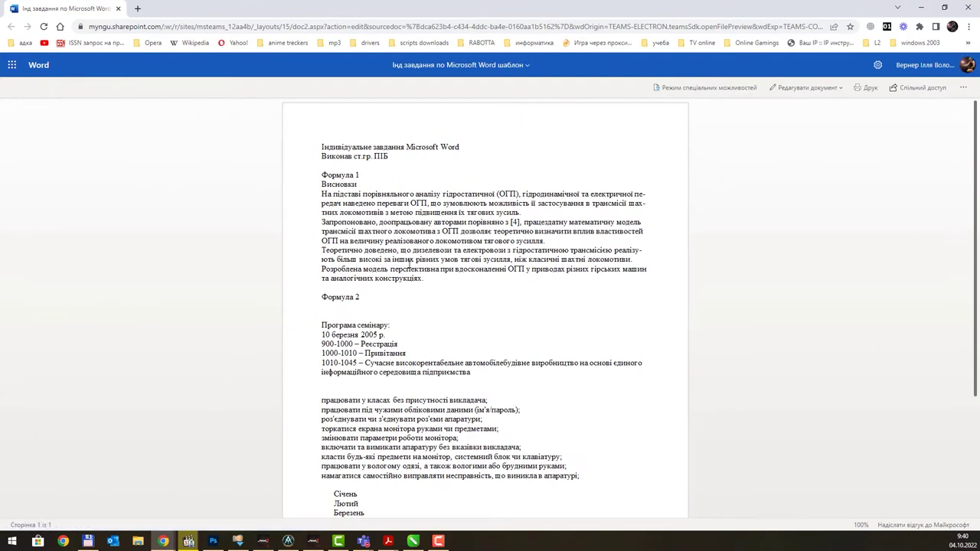
Scroll through the template, close it, and open the sample PDF 'Інд з Word зразок оформлення.pdf'
scroll(408, 261, down, 1)
scroll(408, 264, down, 2)
scroll(408, 263, up, 3)
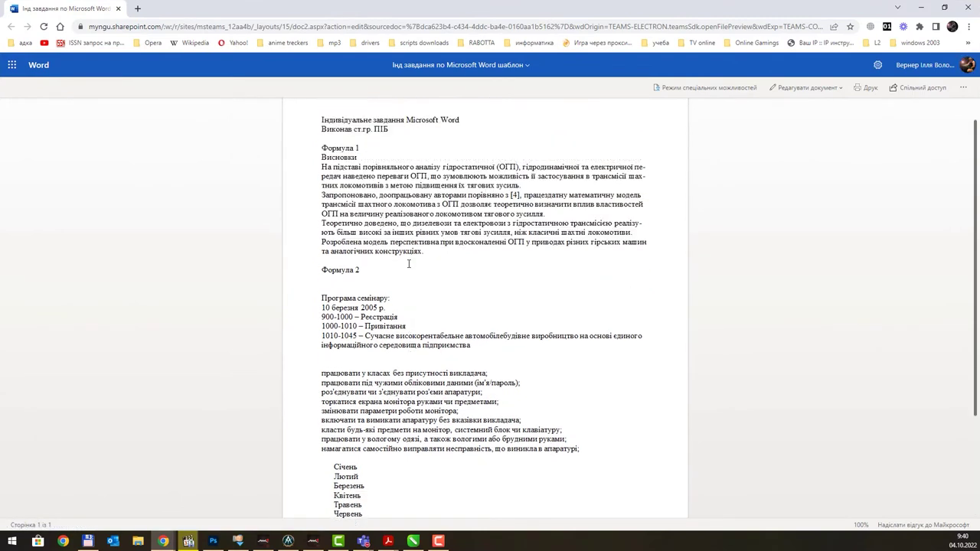
click(118, 8)
click(380, 319)
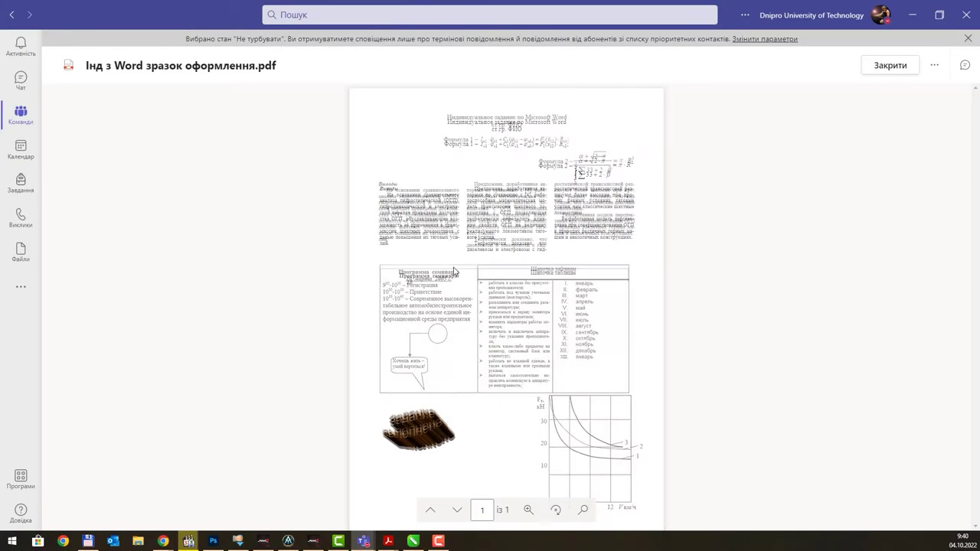
Shrink the Teams PDF viewer to a small window at the screen top, with the CorelDRAW slide in front
click(940, 15)
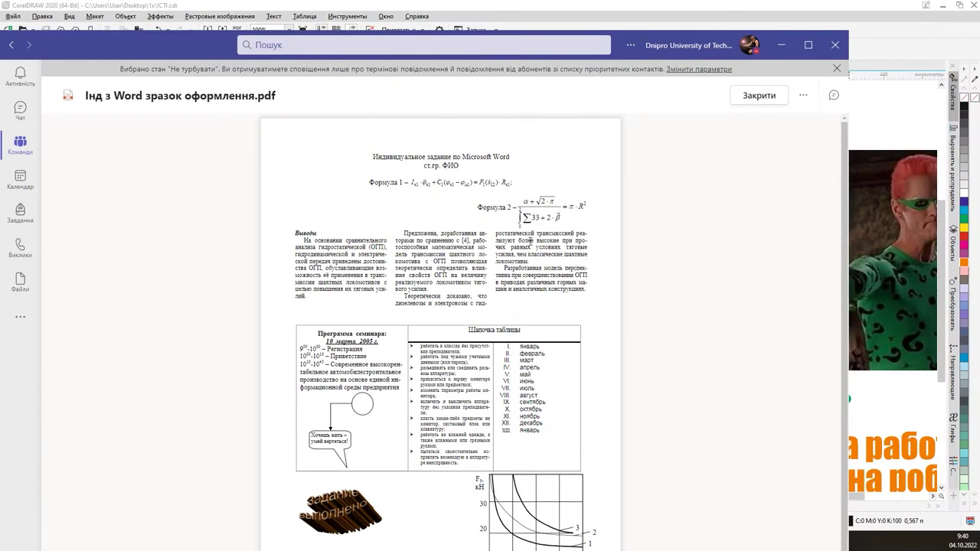
drag(847, 196, 480, 192)
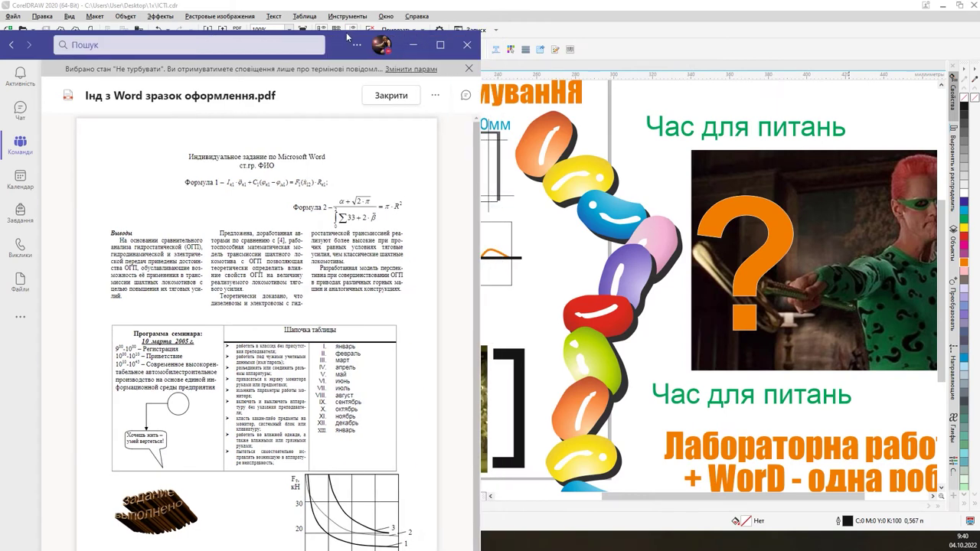
drag(345, 32, 345, 158)
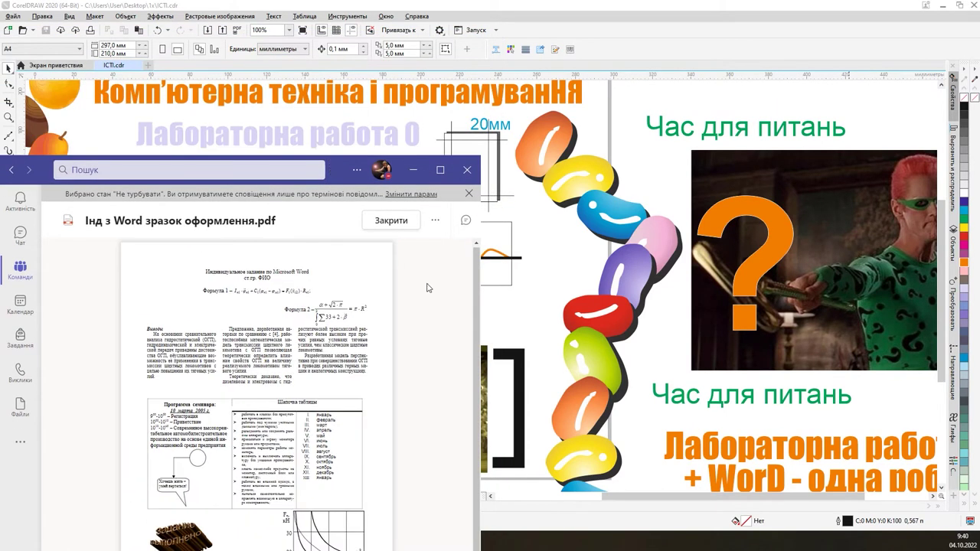
scroll(473, 292, down, 1)
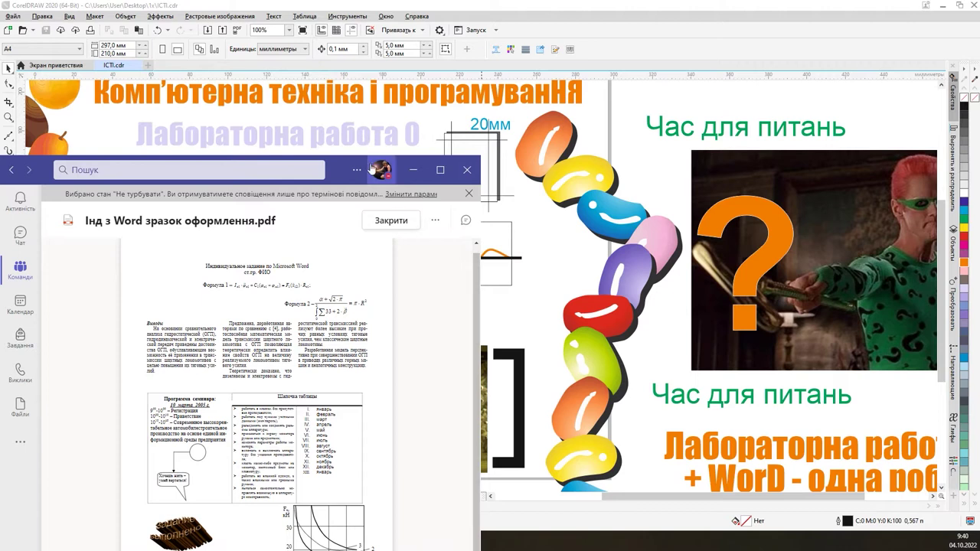
drag(340, 162, 340, 12)
drag(480, 526, 479, 478)
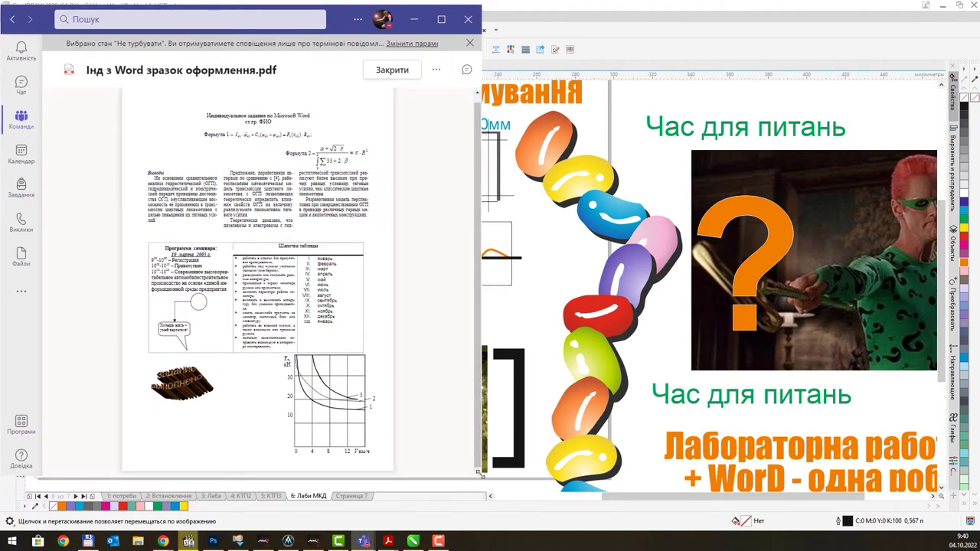
drag(477, 473, 339, 448)
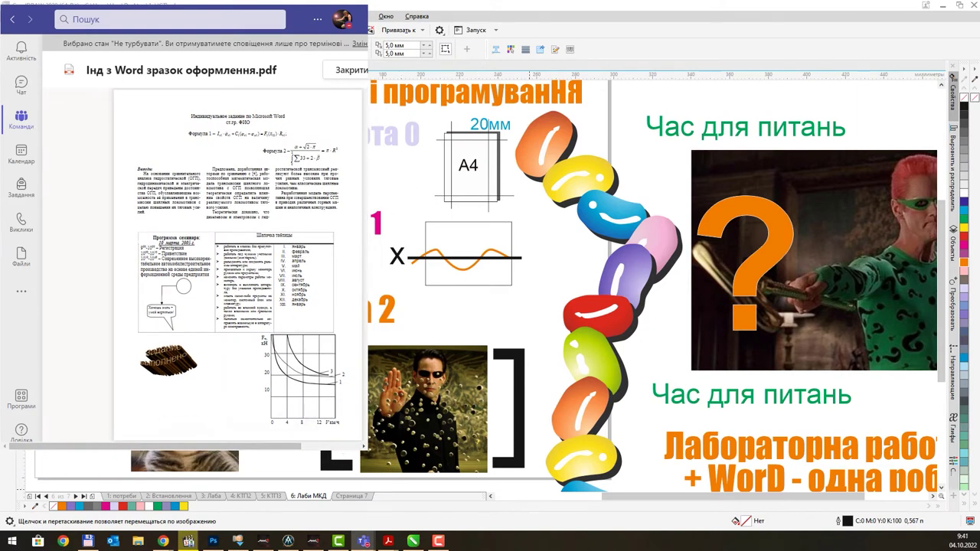
click(686, 31)
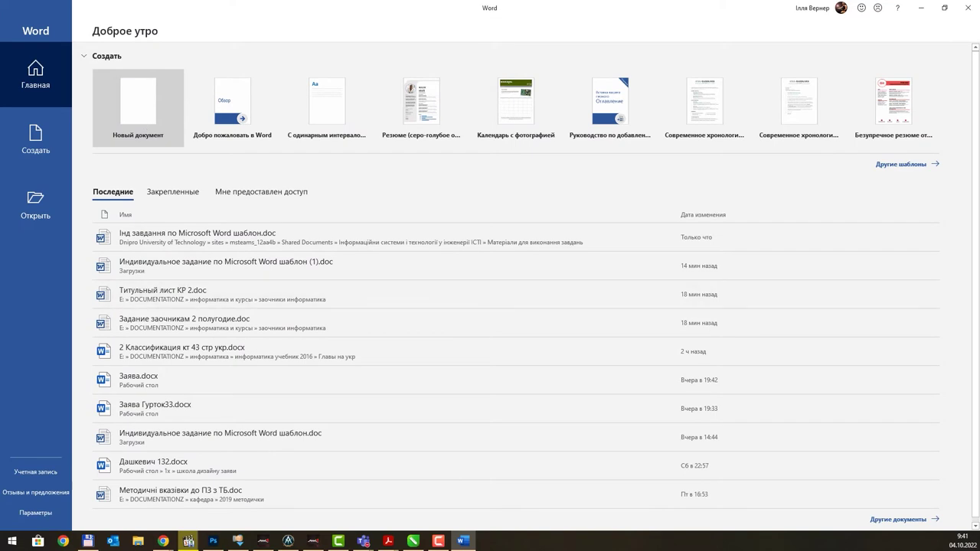
Create a new blank document and set all page margins to 2 cm
click(144, 99)
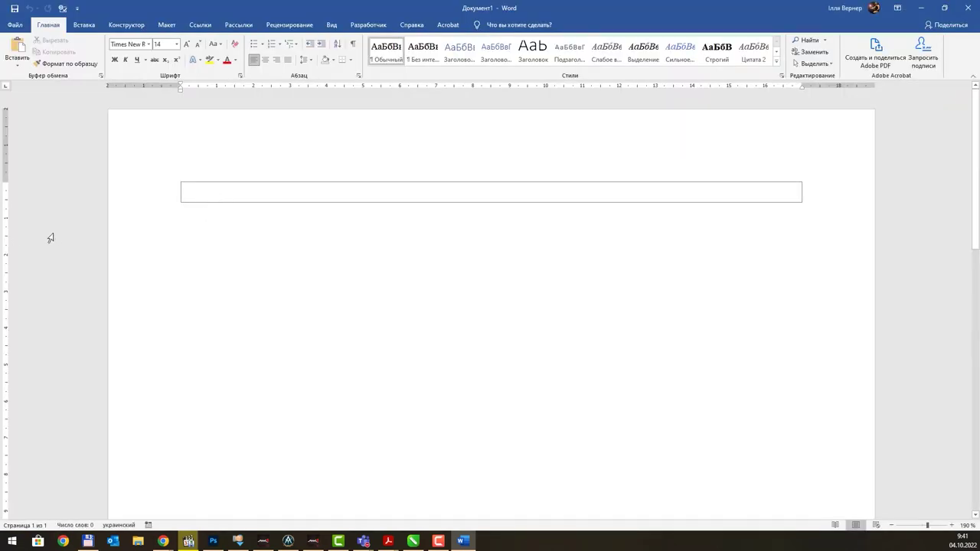
double_click(6, 241)
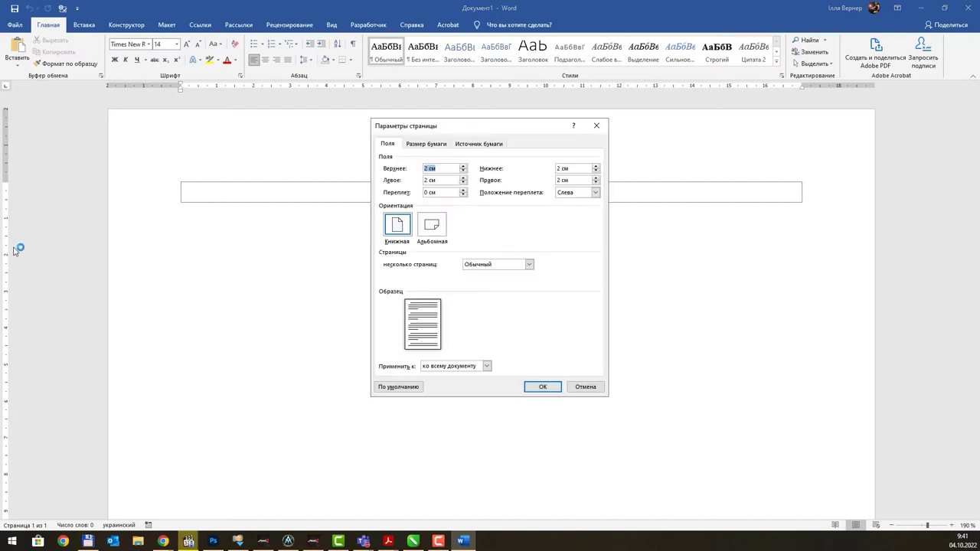
text(2)
key(Tab)
key(Tab)
key(Tab)
click(542, 387)
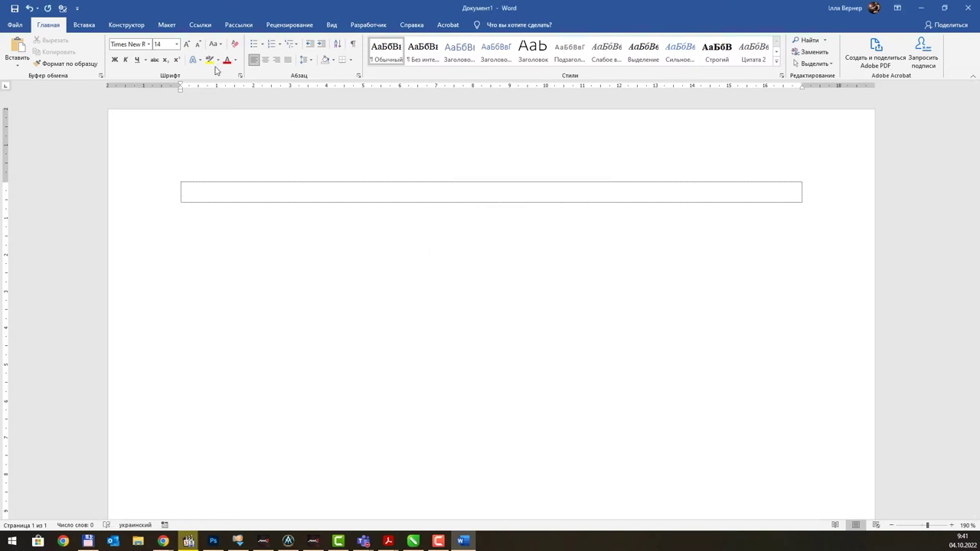
Set the document's paragraph line spacing to Single
click(240, 76)
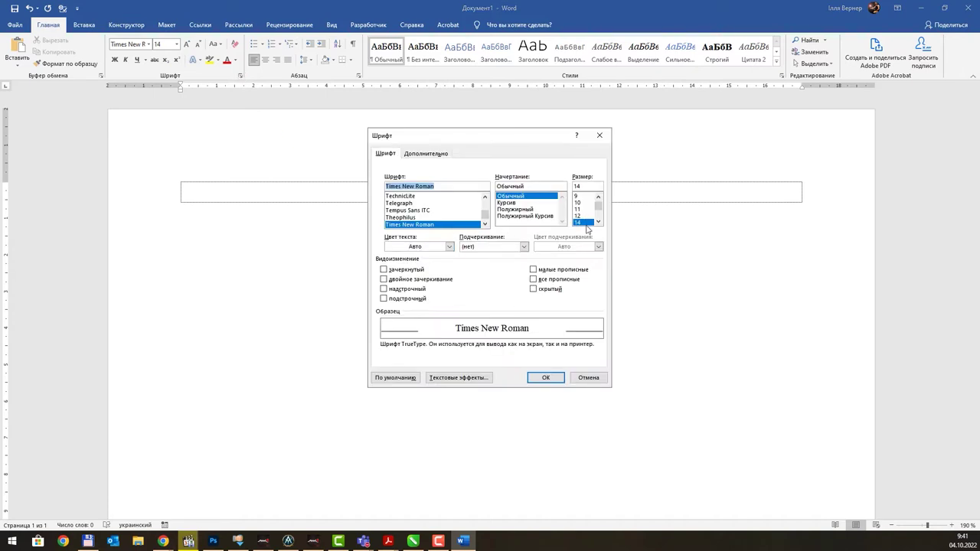
click(587, 377)
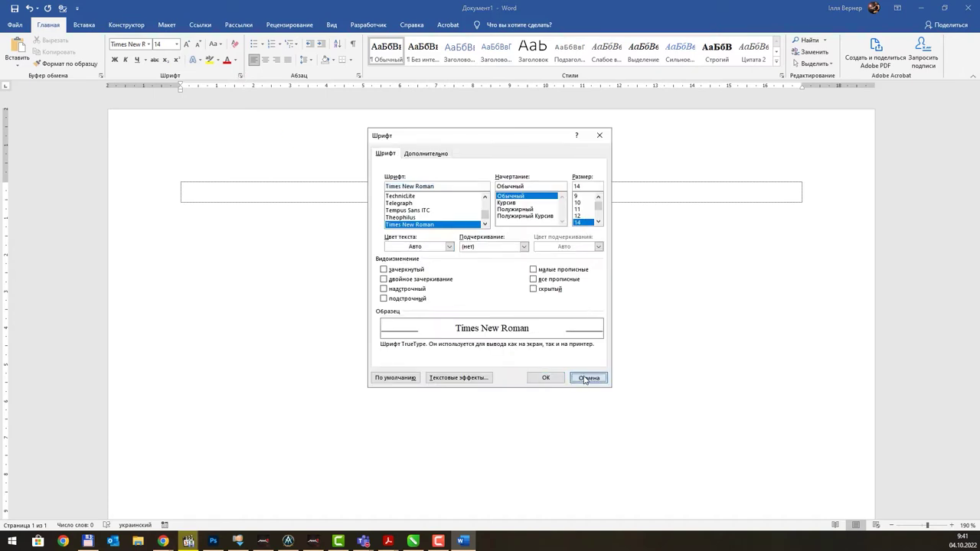
click(358, 76)
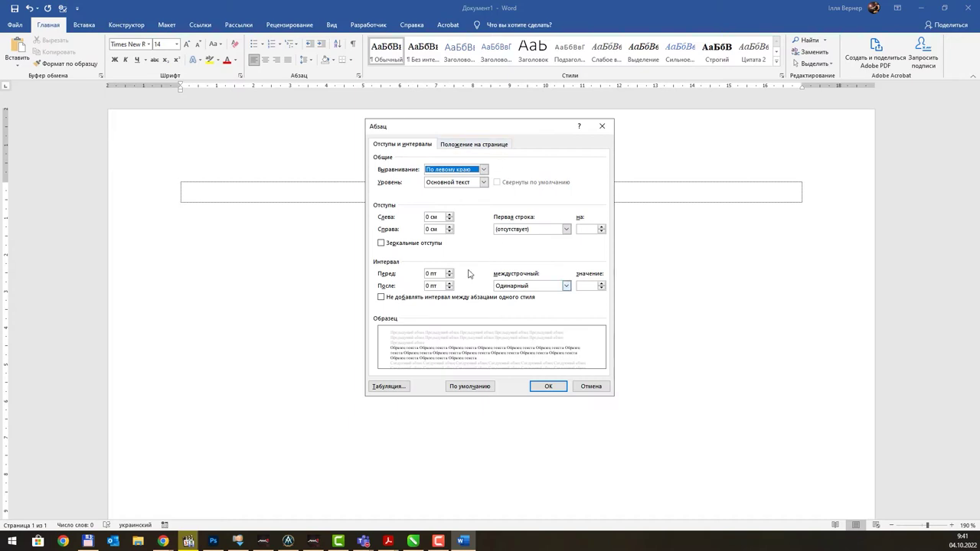
click(532, 285)
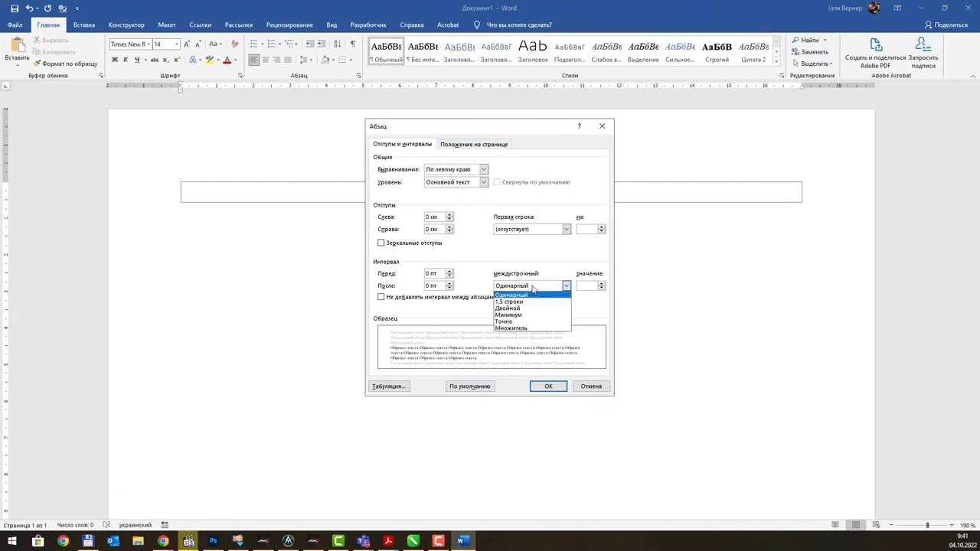
click(533, 286)
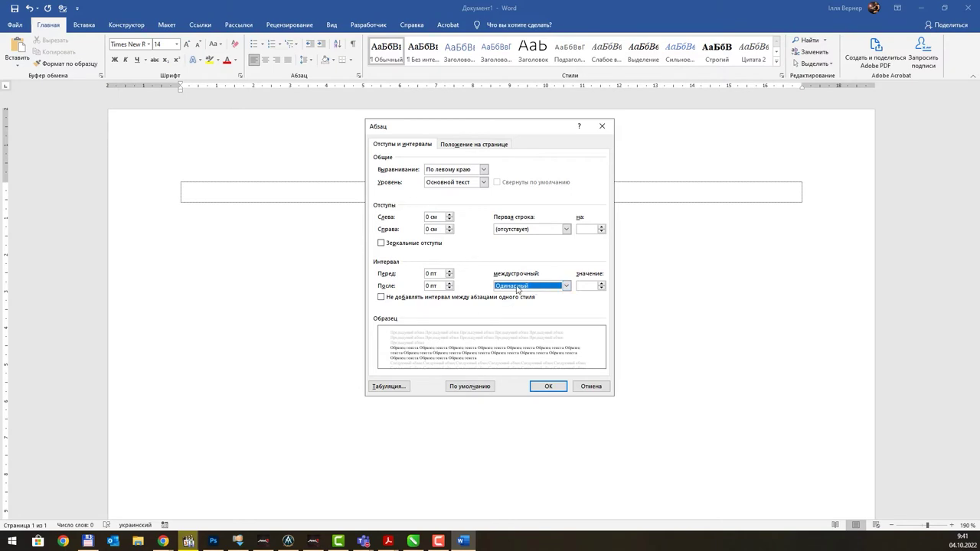
click(560, 389)
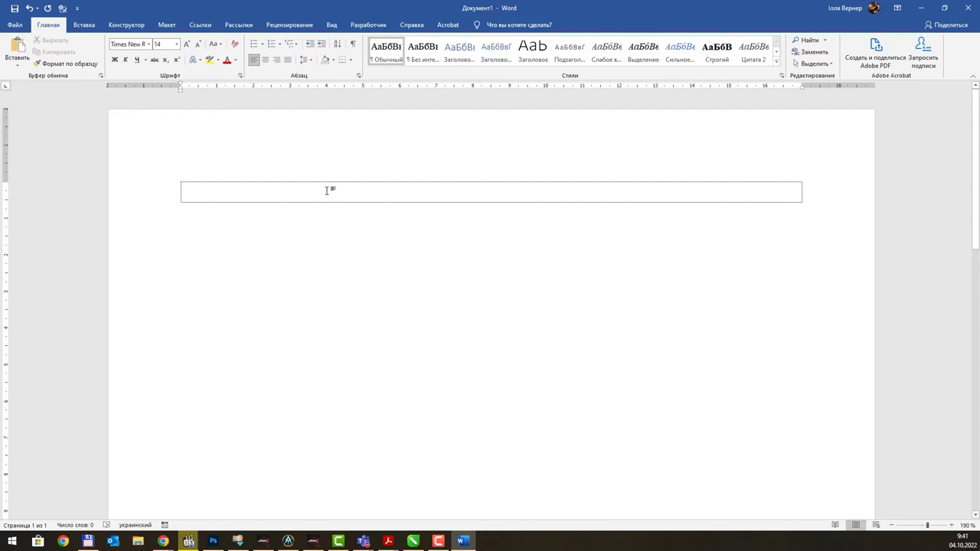
Copy all of the template's text, close the template, and paste the text into the new document's empty table
click(944, 8)
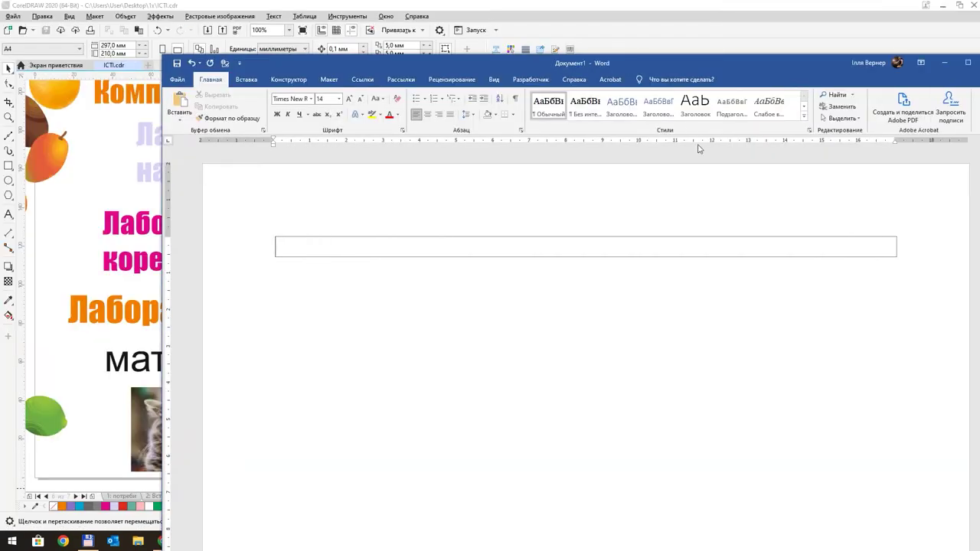
drag(437, 65, 482, 20)
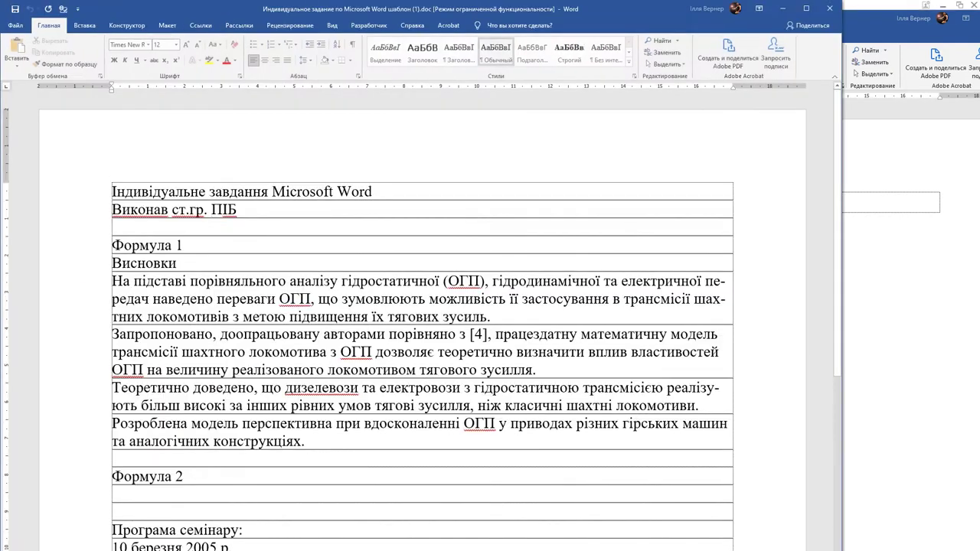
key(ctrl+a)
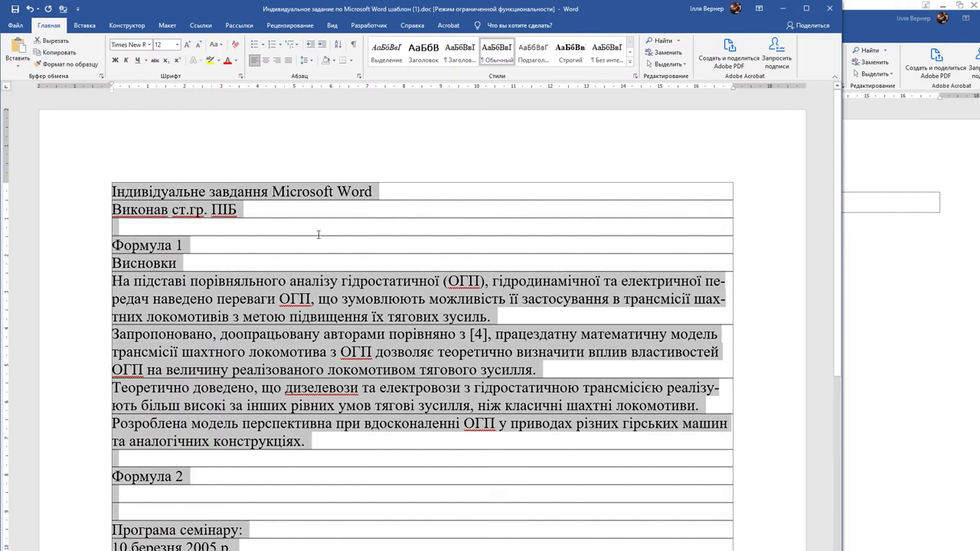
key(alt+F4)
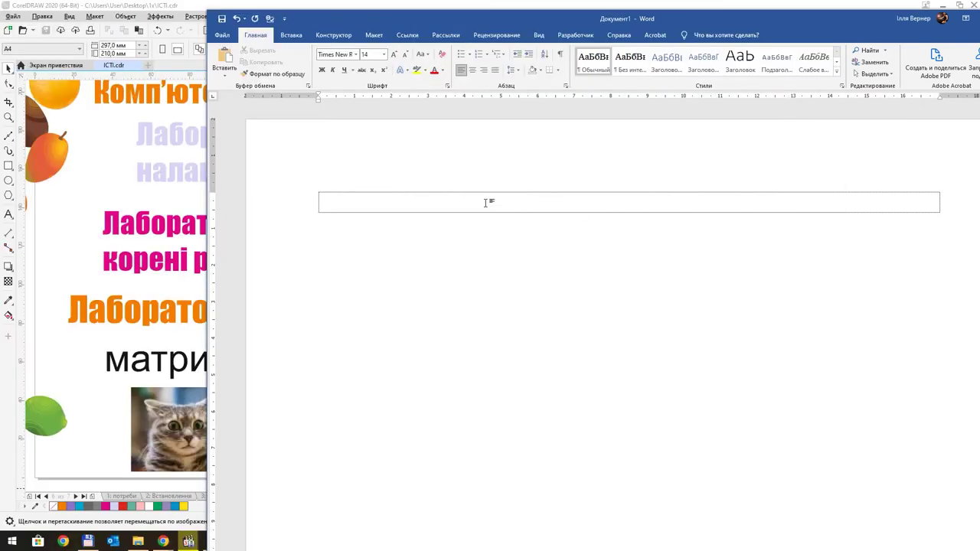
key(ctrl+v)
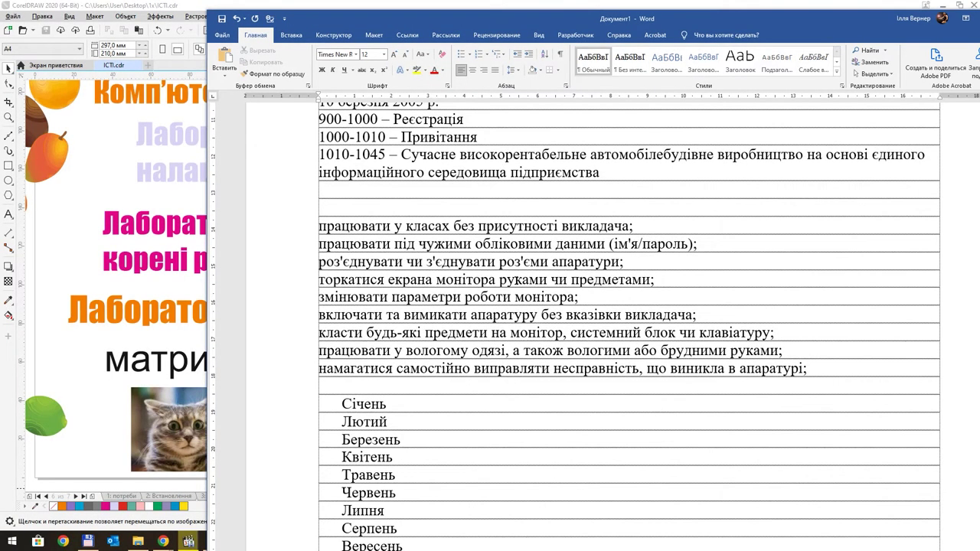
scroll(531, 267, up, 5)
scroll(530, 267, up, 4)
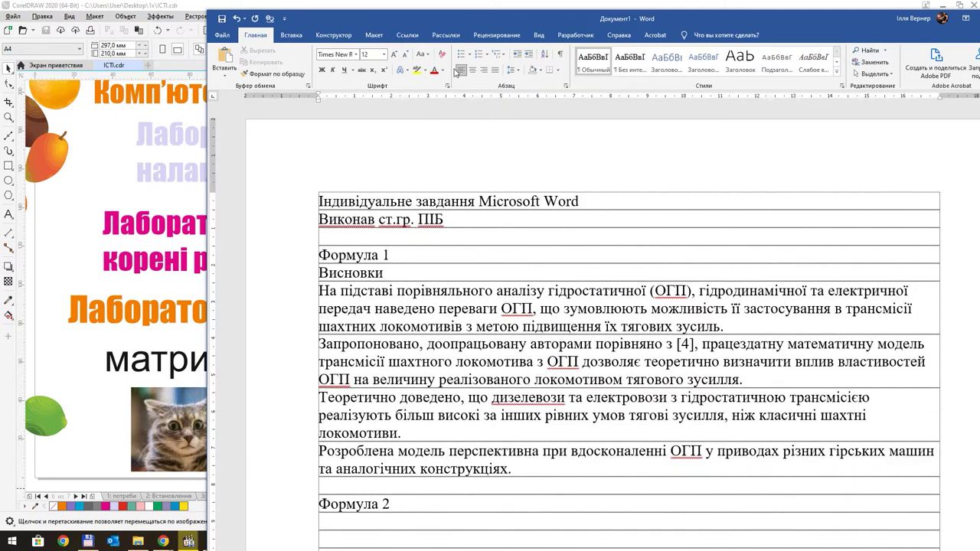
Reposition the Word window and shrink the sample PDF viewer beside it
drag(754, 17, 735, 10)
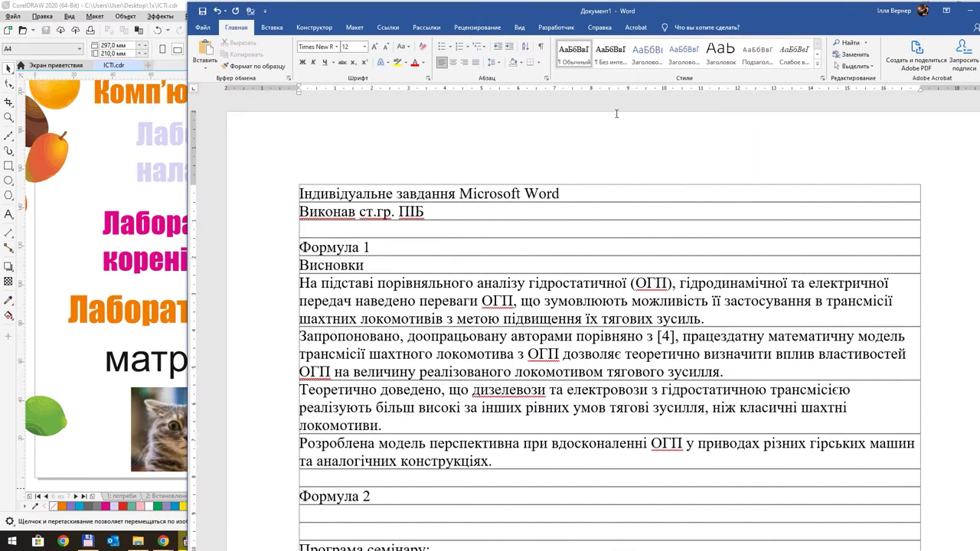
drag(186, 109, 435, 112)
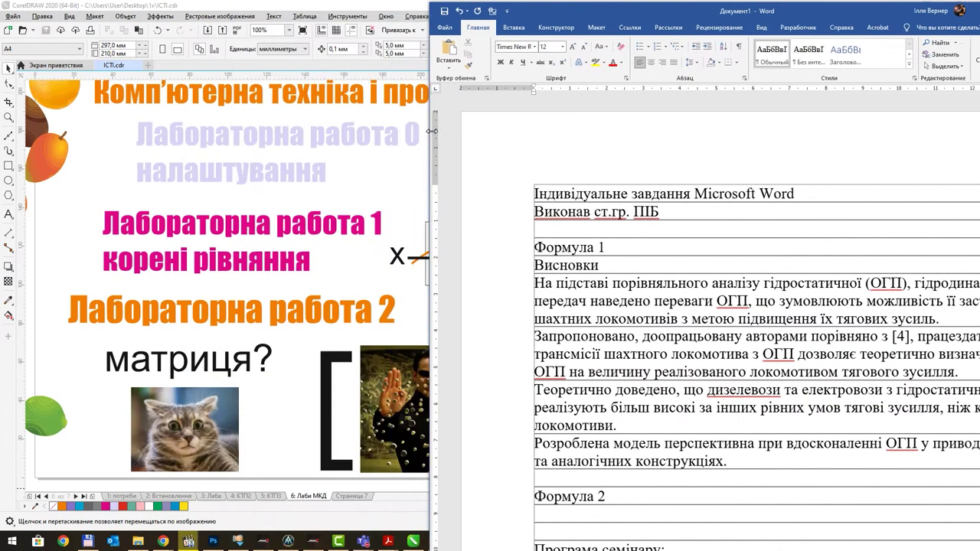
drag(656, 549, 666, 547)
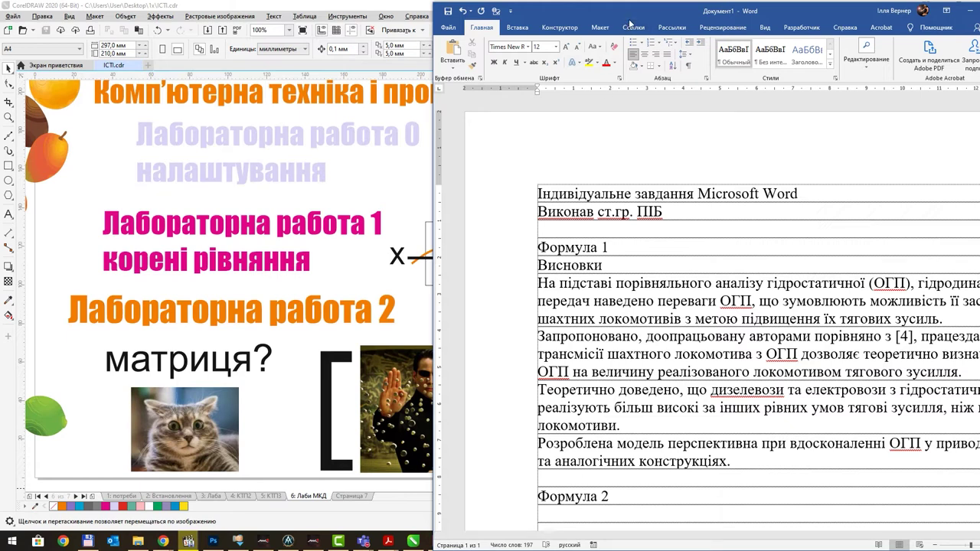
mouse_move(622, 17)
mouse_down()
mouse_move(558, 17)
mouse_move(571, 17)
mouse_up()
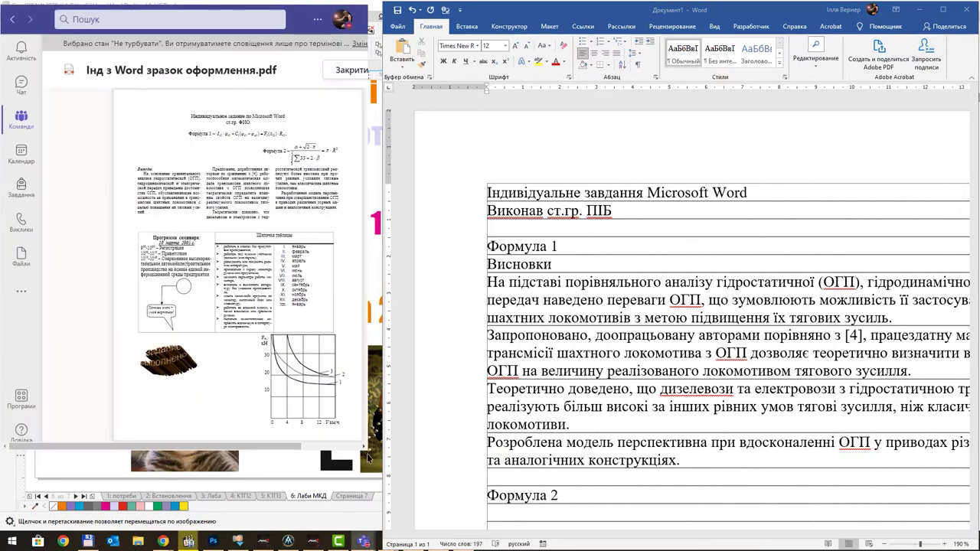
drag(367, 458, 311, 362)
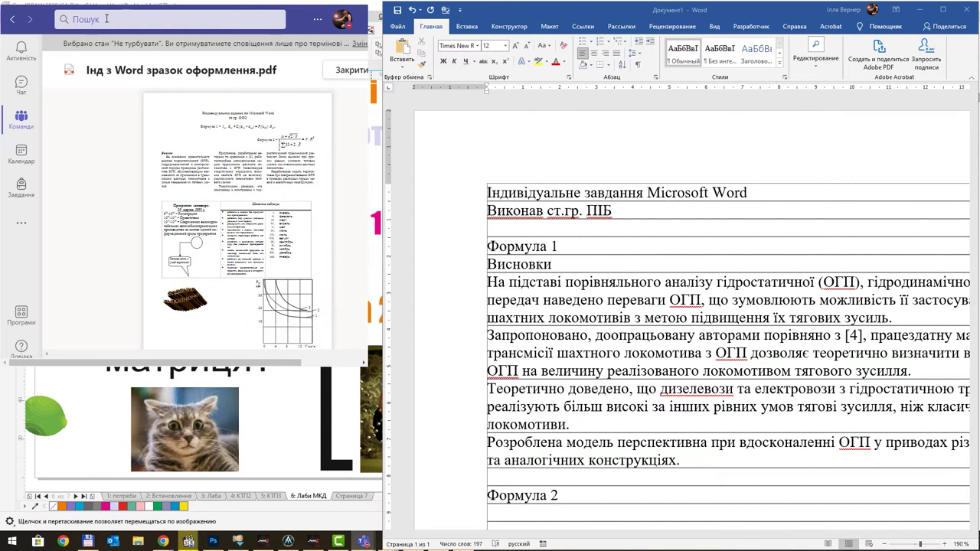
drag(50, 22, 46, 17)
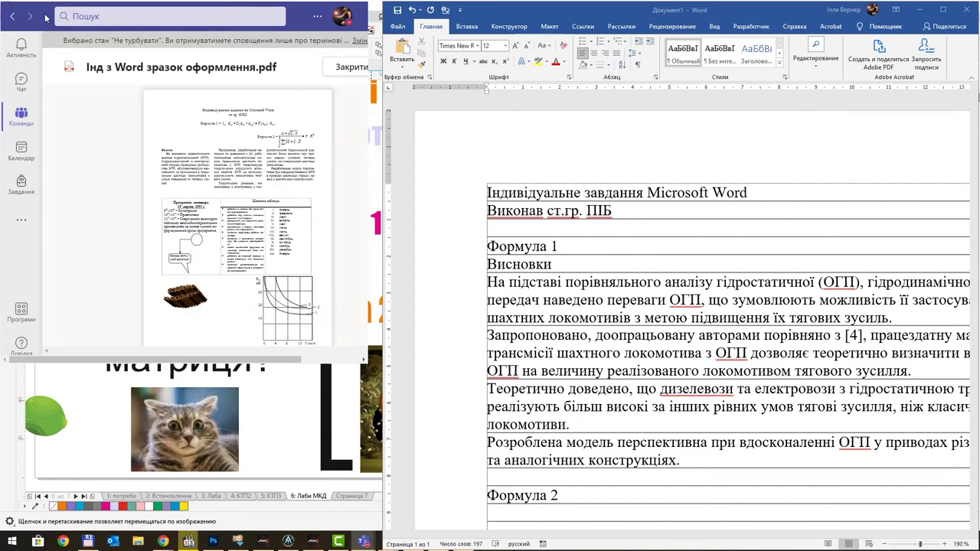
Widen Word to the left and reduce the zoom from 190% to 130%
drag(376, 143, 359, 137)
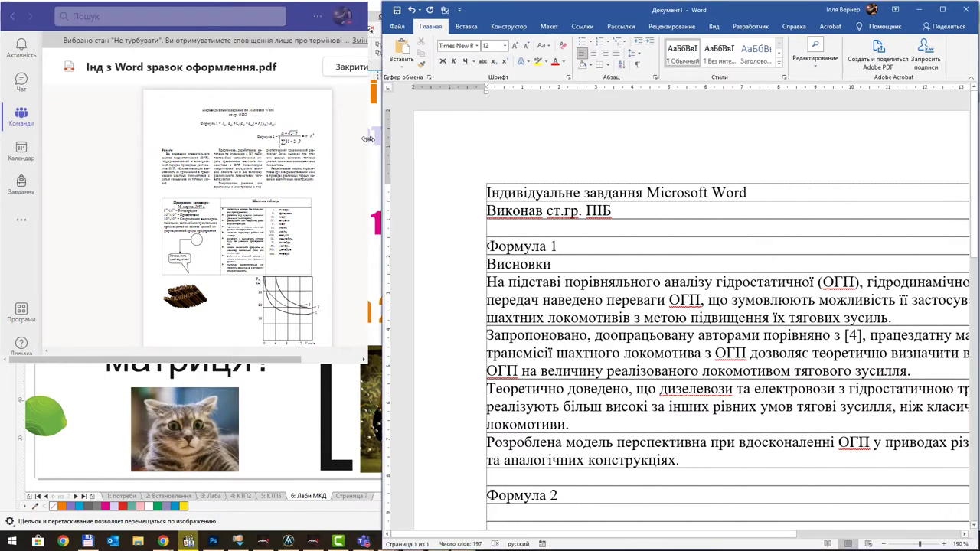
scroll(679, 247, down, 3)
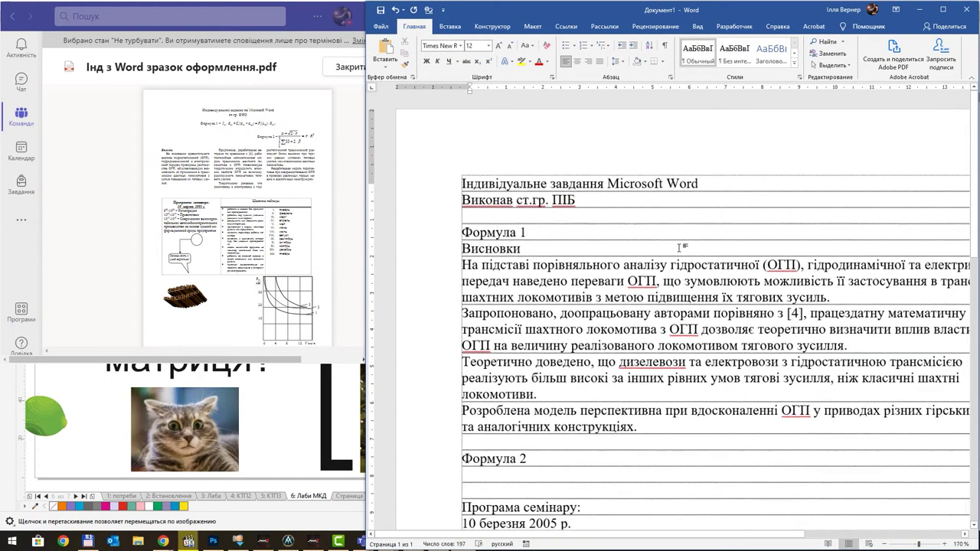
scroll(679, 245, down, 3)
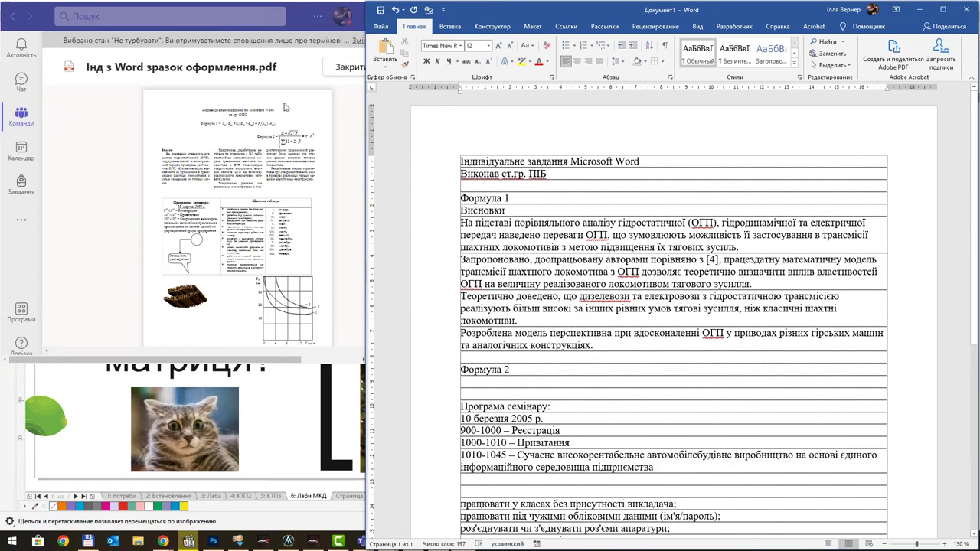
scroll(619, 279, down, 5)
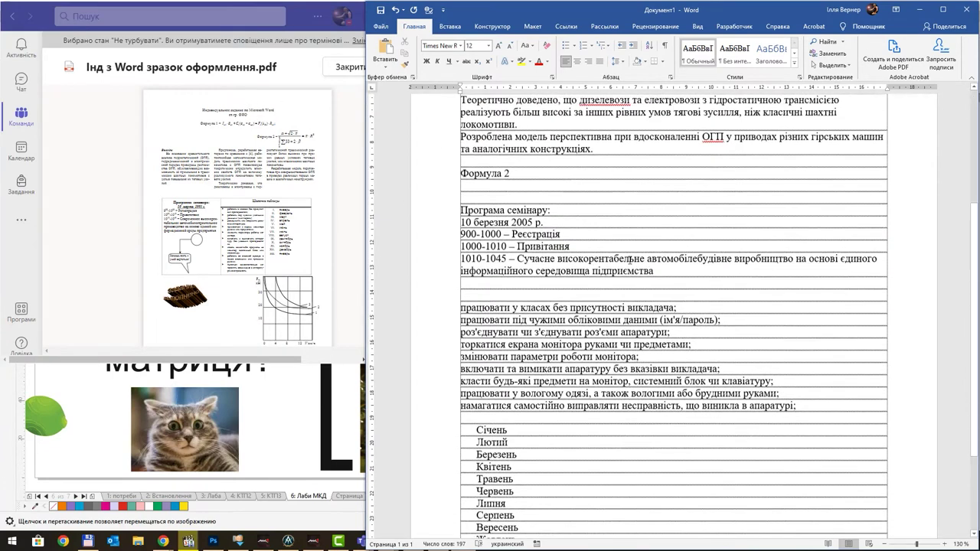
scroll(619, 278, down, 3)
scroll(618, 279, up, 6)
scroll(618, 279, up, 3)
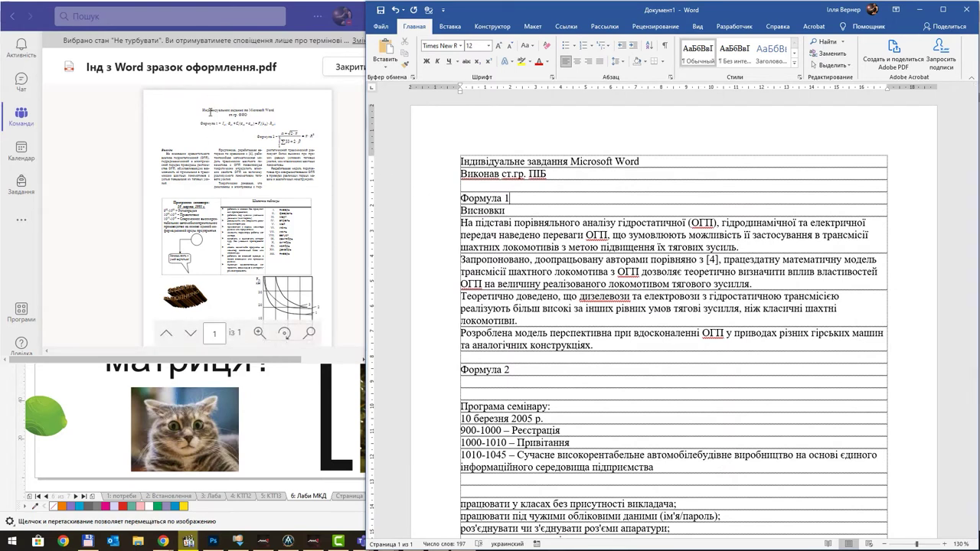
Center the document title line and the author line
mouse_move(237, 218)
click(577, 62)
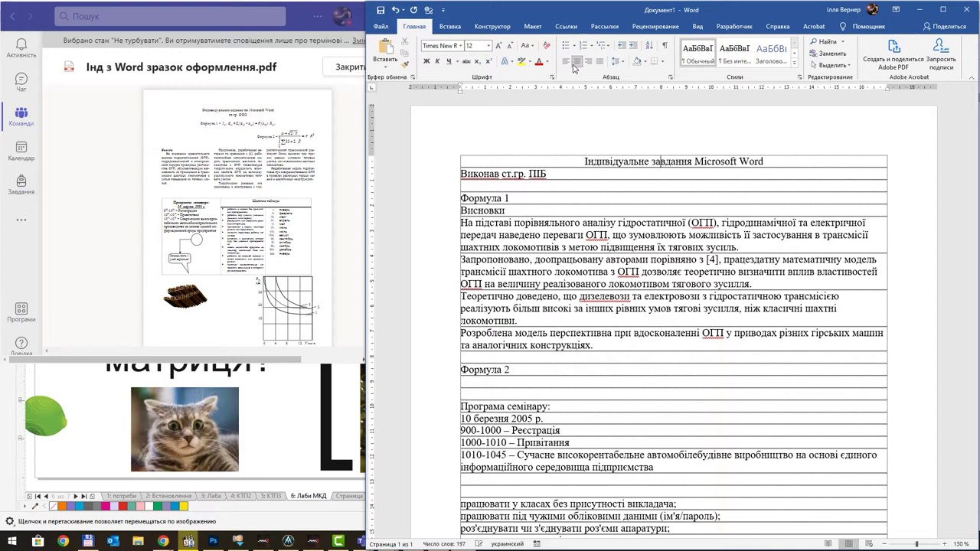
click(650, 161)
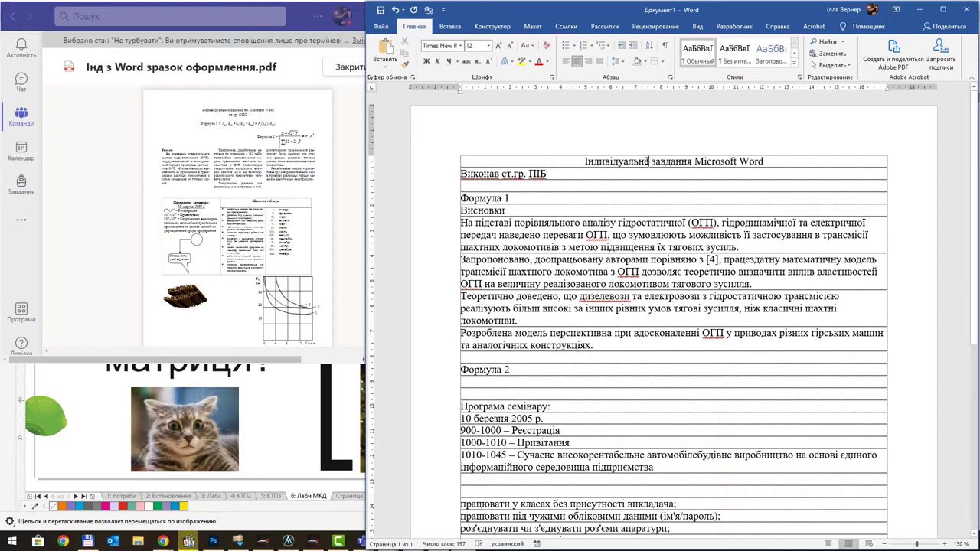
click(543, 175)
key(ctrl+e)
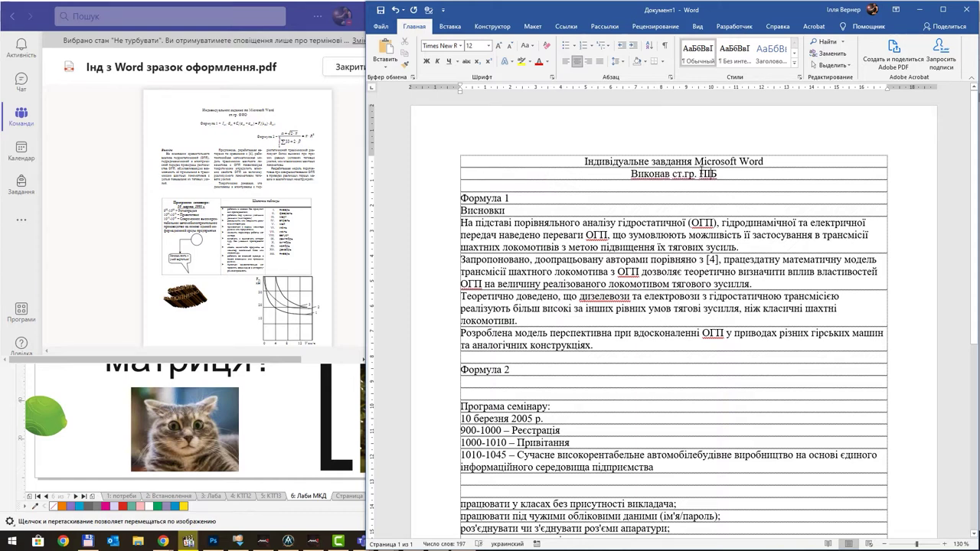
Insert group number 275-22 before ПІБ and extend the first formula label to 'Формула 1 -'
text(13)
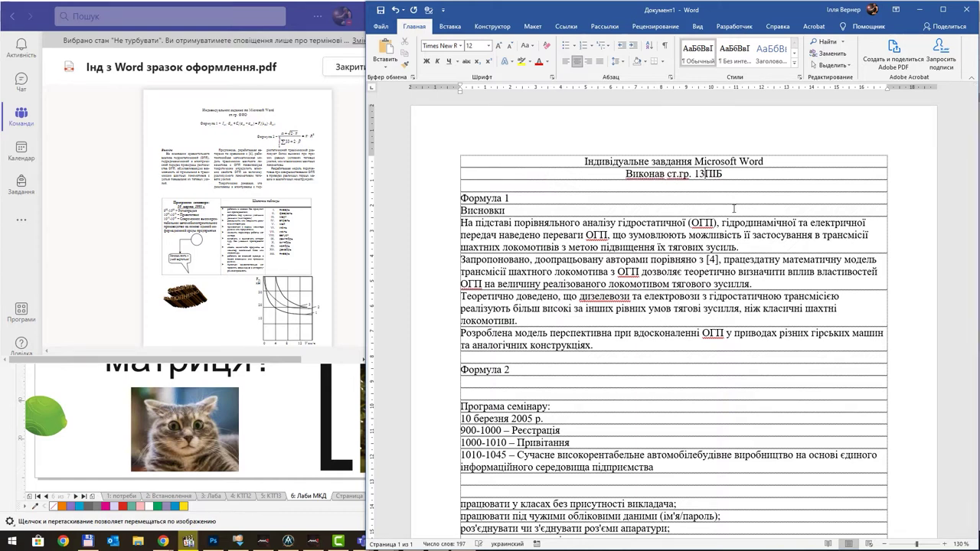
key(BackSpace)
key(BackSpace)
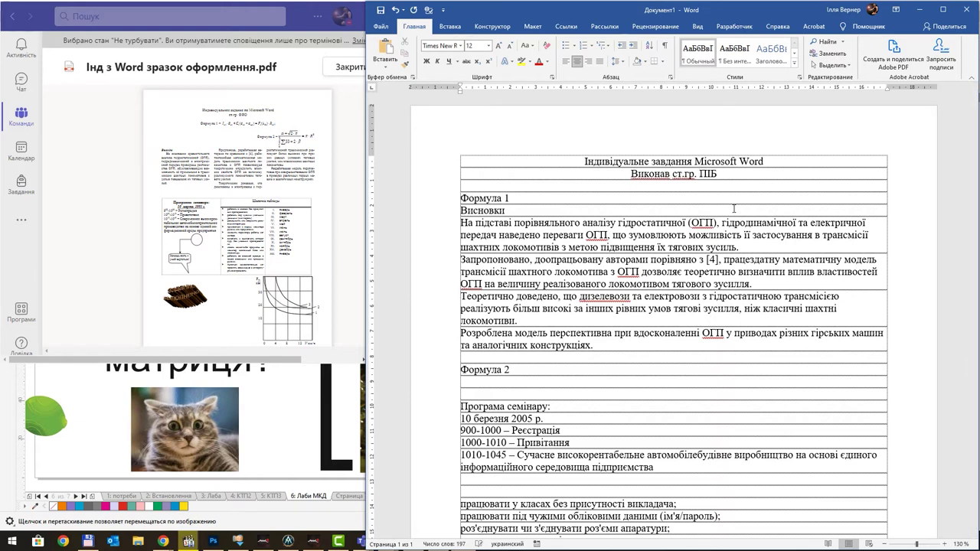
text(275)
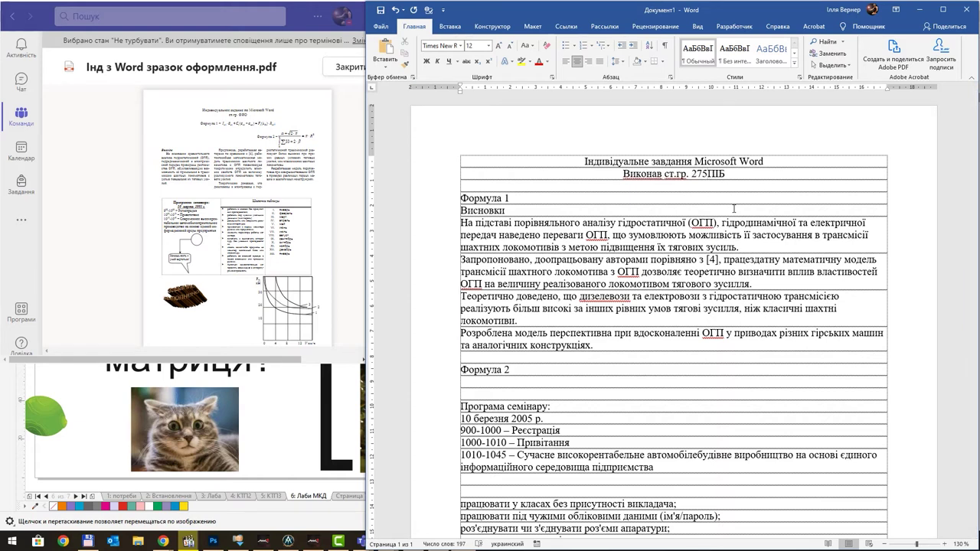
text(-22)
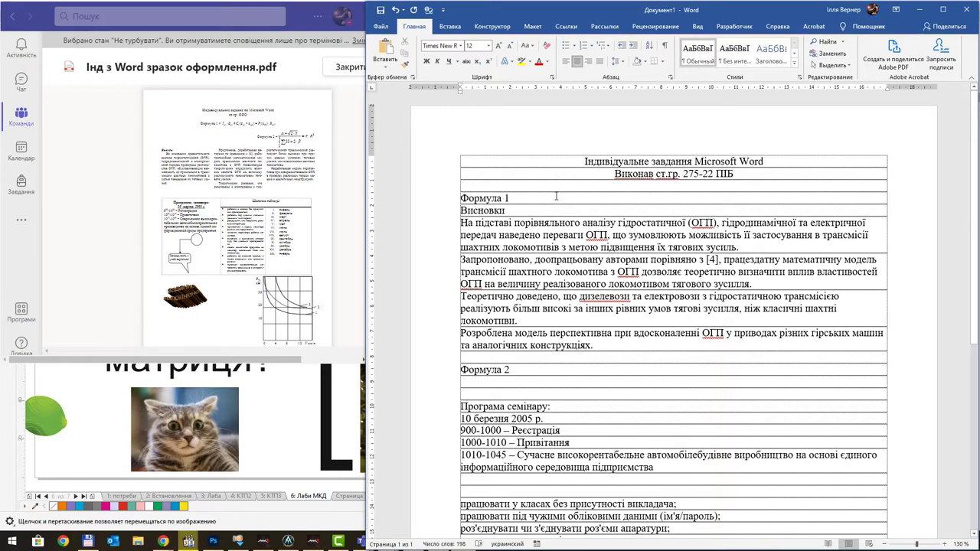
click(557, 197)
text(-)
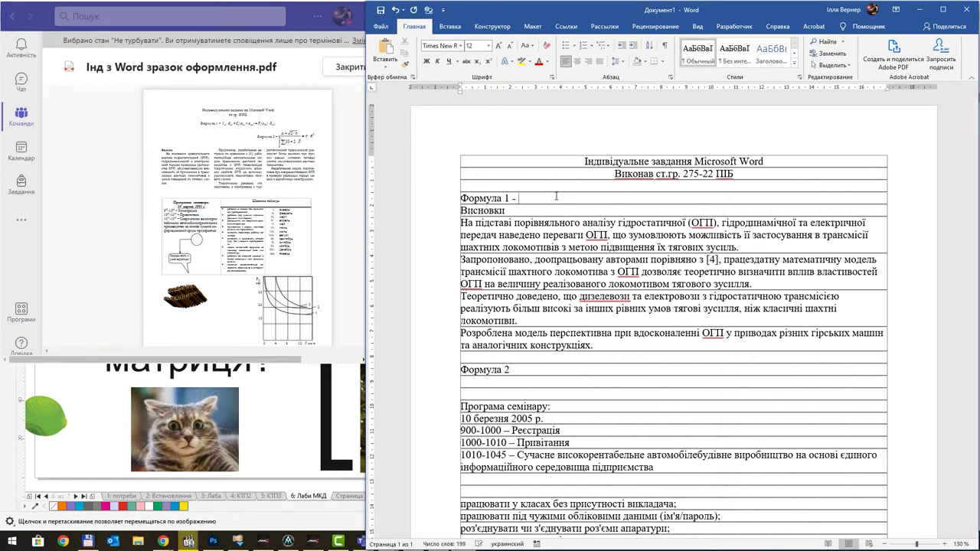
scroll(609, 251, up, 5)
scroll(612, 247, up, 2)
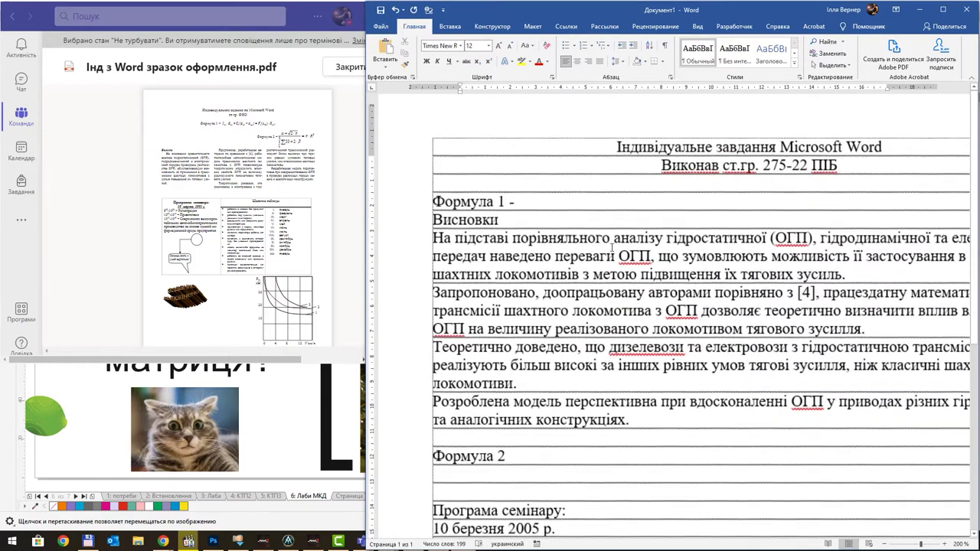
scroll(613, 247, up, 2)
scroll(613, 248, up, 2)
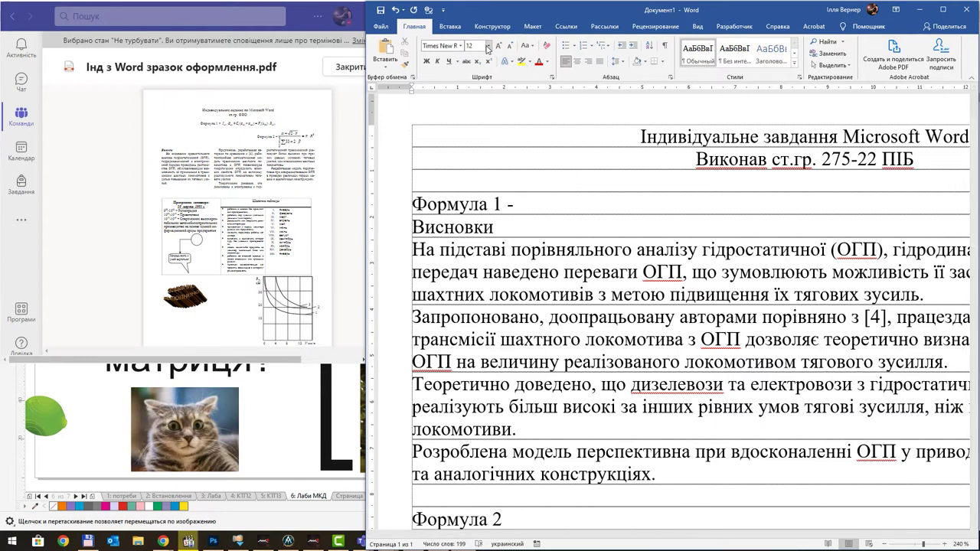
On Вставка, browse the Уравнение gallery, then expand Символы to reveal Уравнение and Символ
click(450, 28)
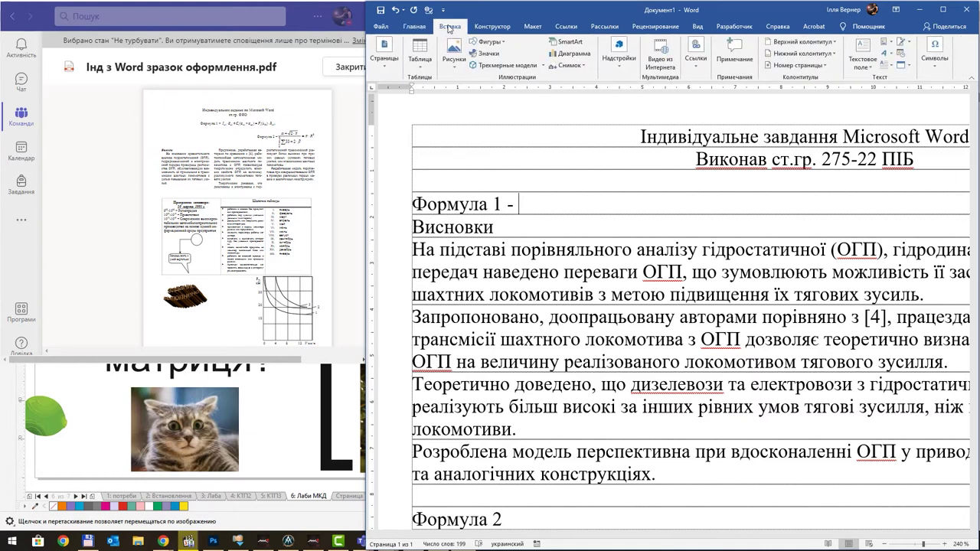
click(943, 10)
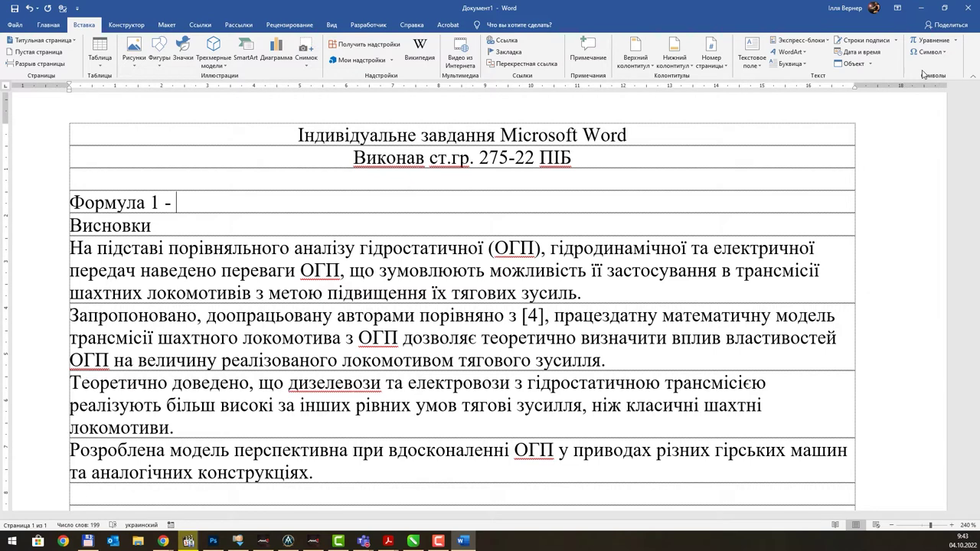
click(957, 42)
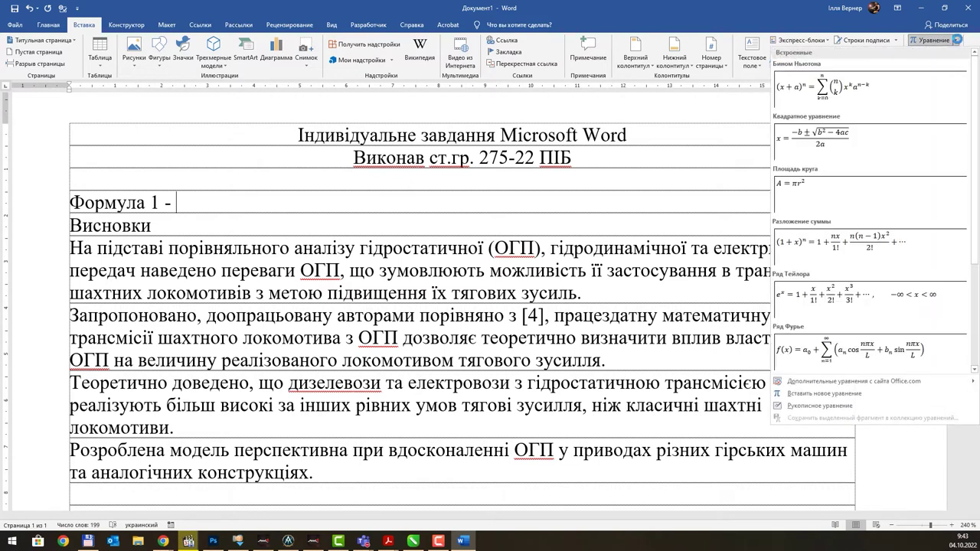
click(958, 42)
click(944, 7)
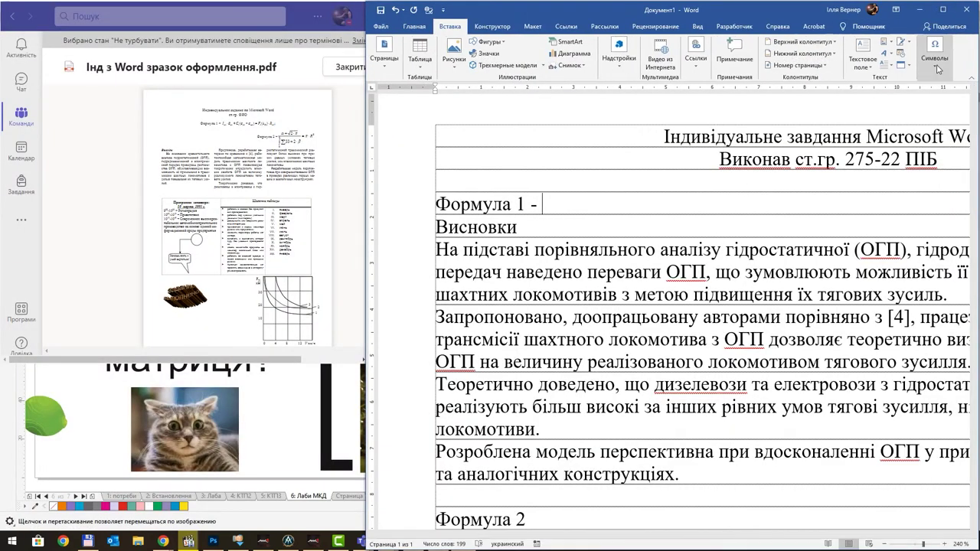
click(937, 69)
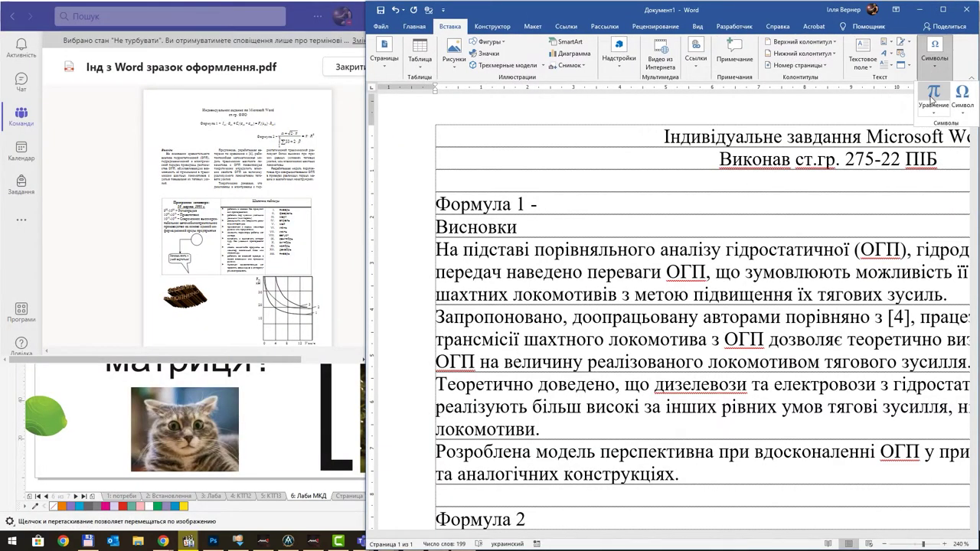
Insert a blank equation after 'Формула 1 -' and type I into its placeholder
click(933, 97)
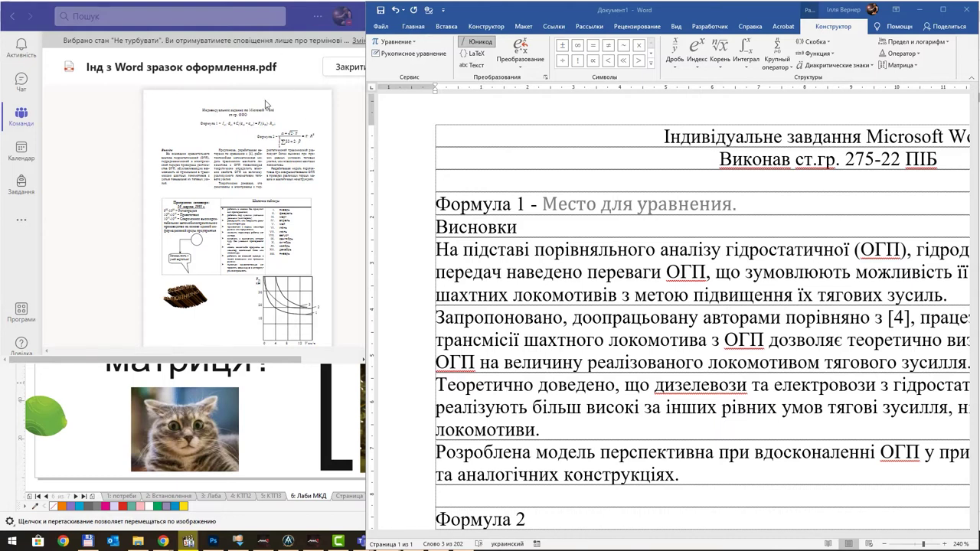
click(563, 206)
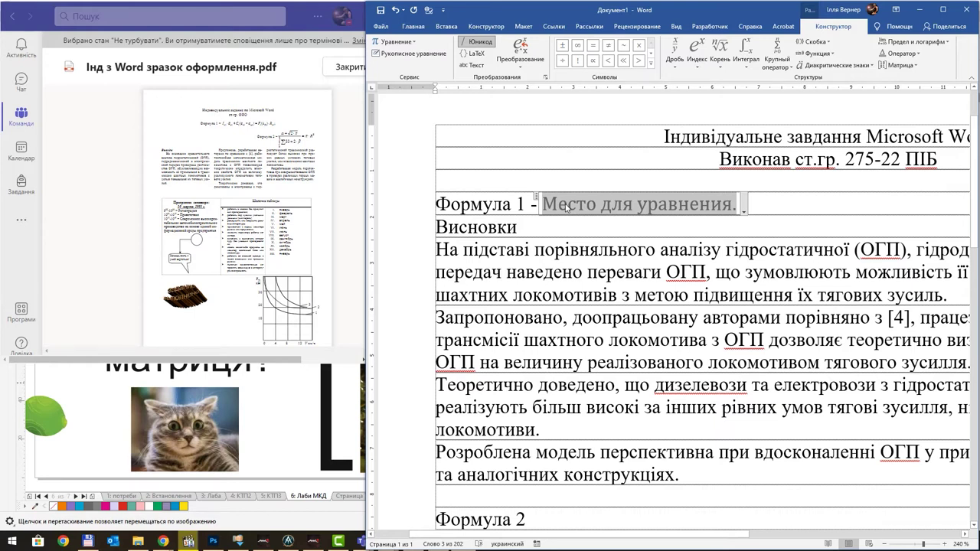
text(I)
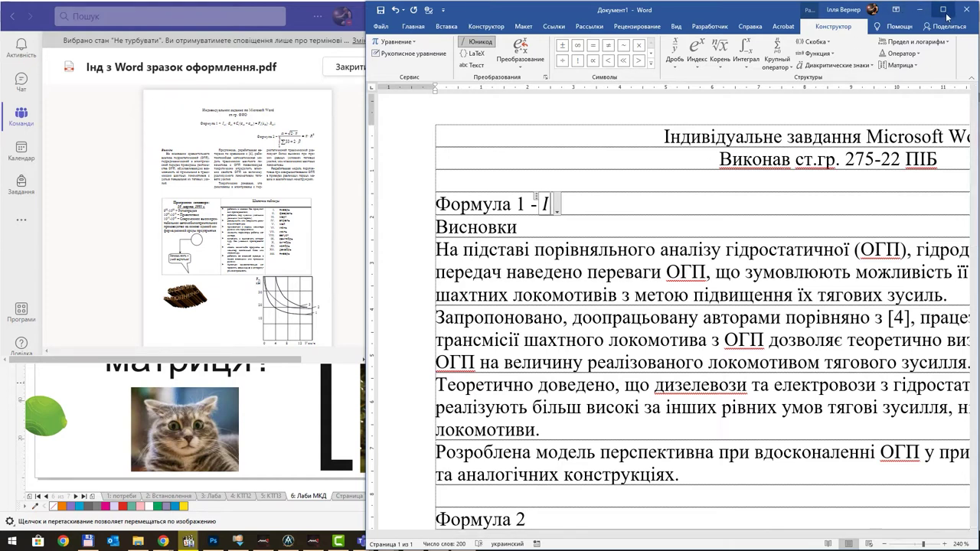
Move the sample PDF aside, widen Word across most of the screen, and select the equation's I
drag(297, 19, 161, 0)
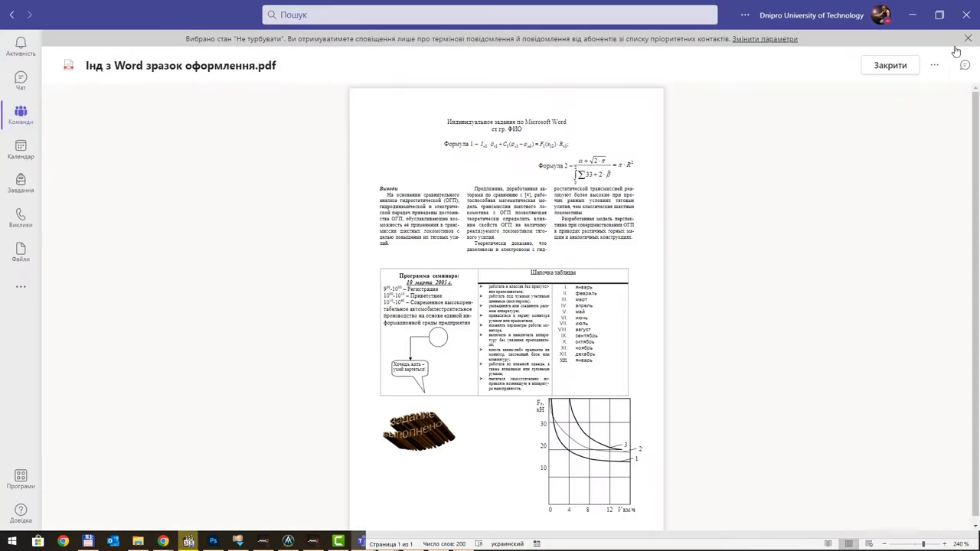
click(938, 18)
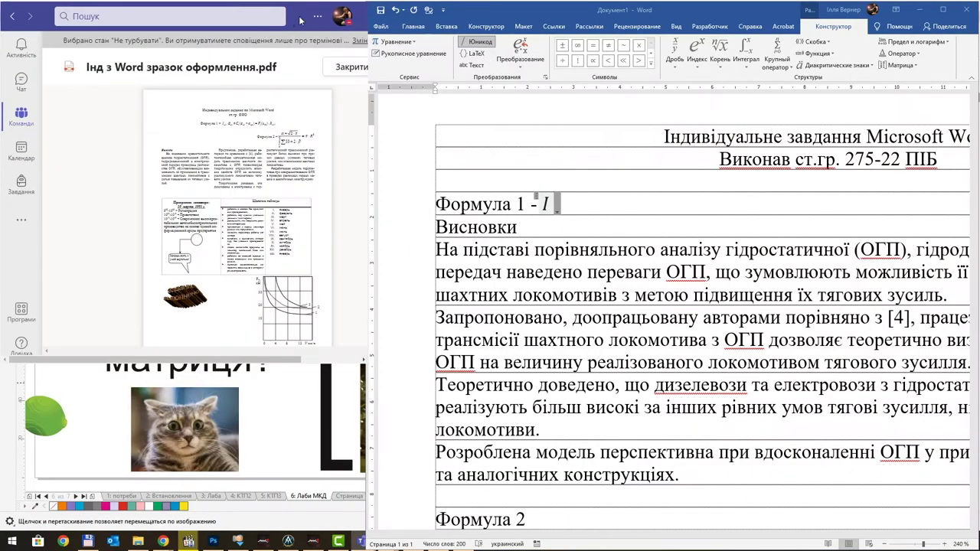
mouse_move(300, 20)
mouse_down()
mouse_move(232, 54)
mouse_move(164, 16)
mouse_up()
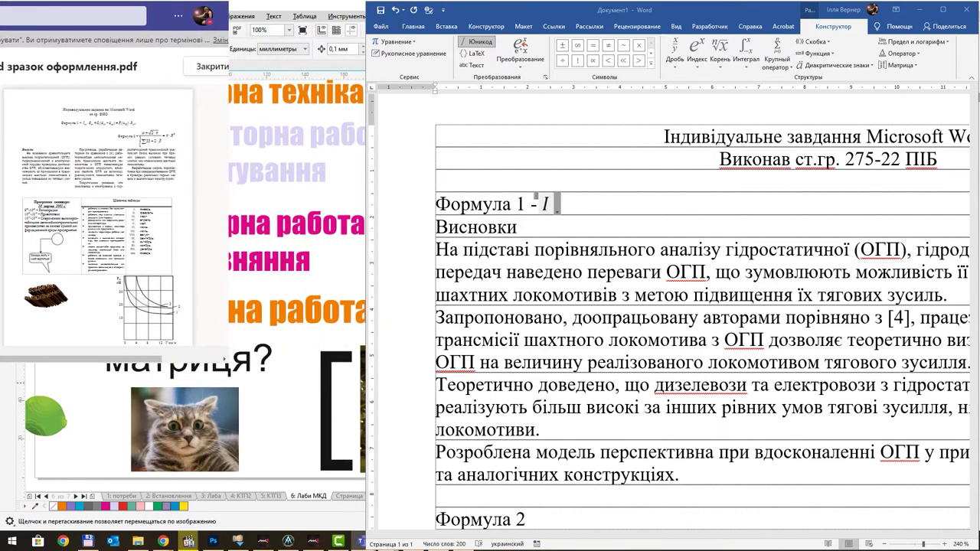
drag(367, 190, 225, 176)
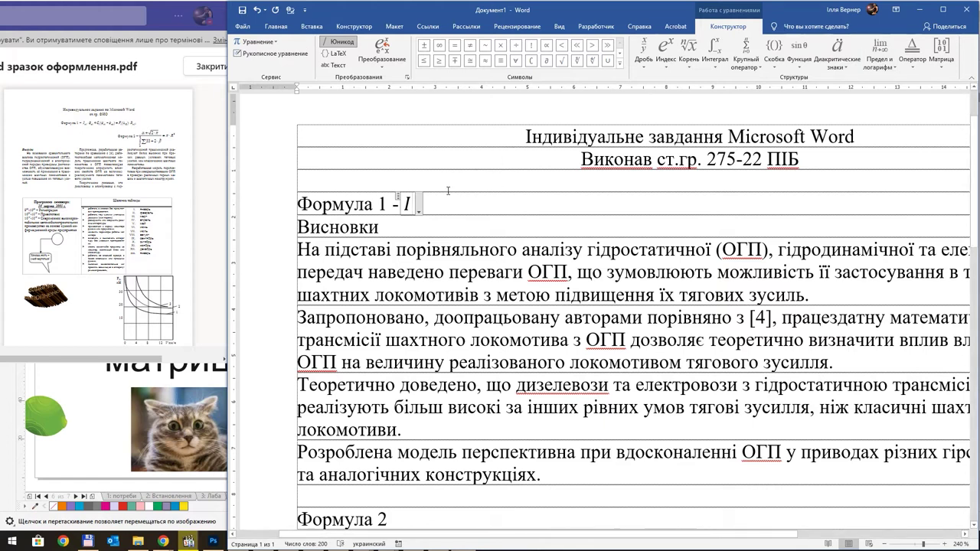
key(shift+Left)
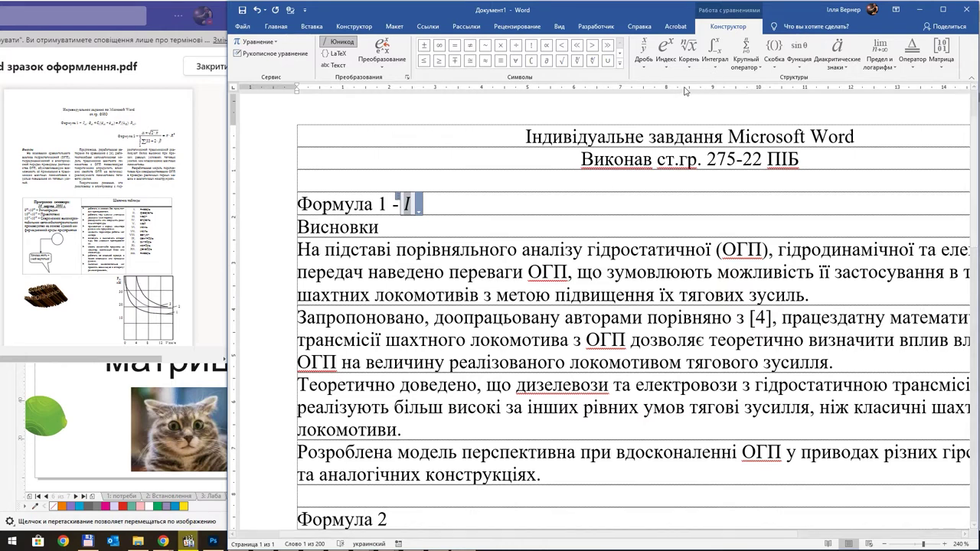
Give I the subscript к1 and add a multiplication dot after it
click(665, 57)
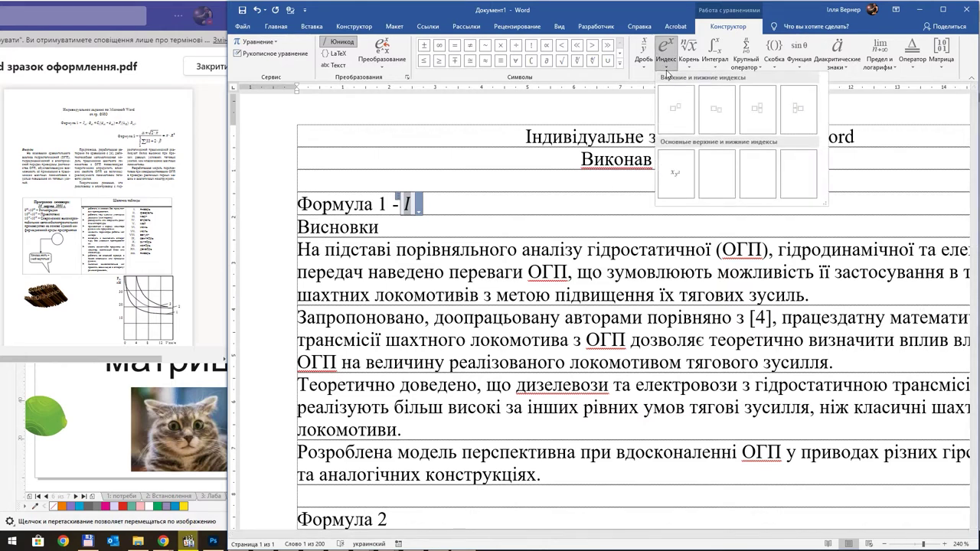
click(720, 117)
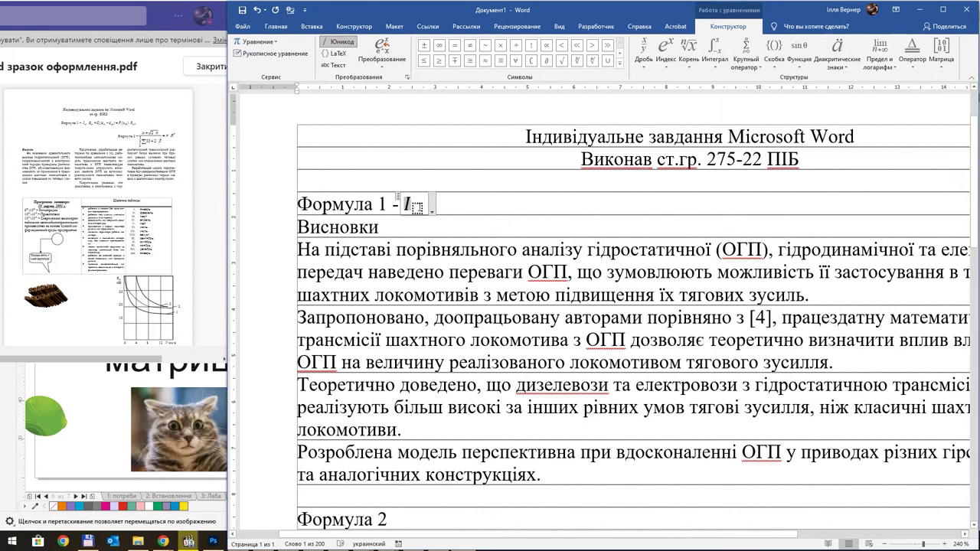
click(416, 207)
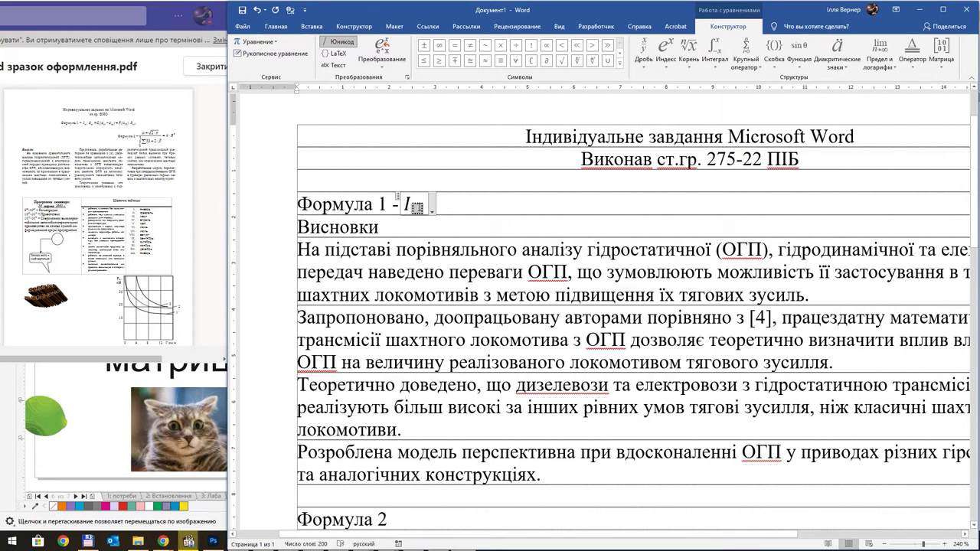
text(к1)
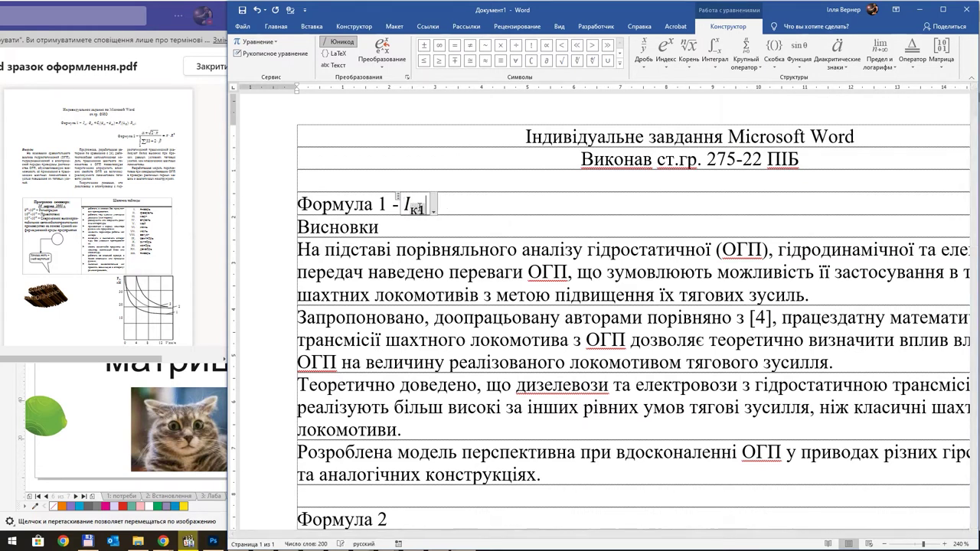
key(alt+shift)
click(620, 67)
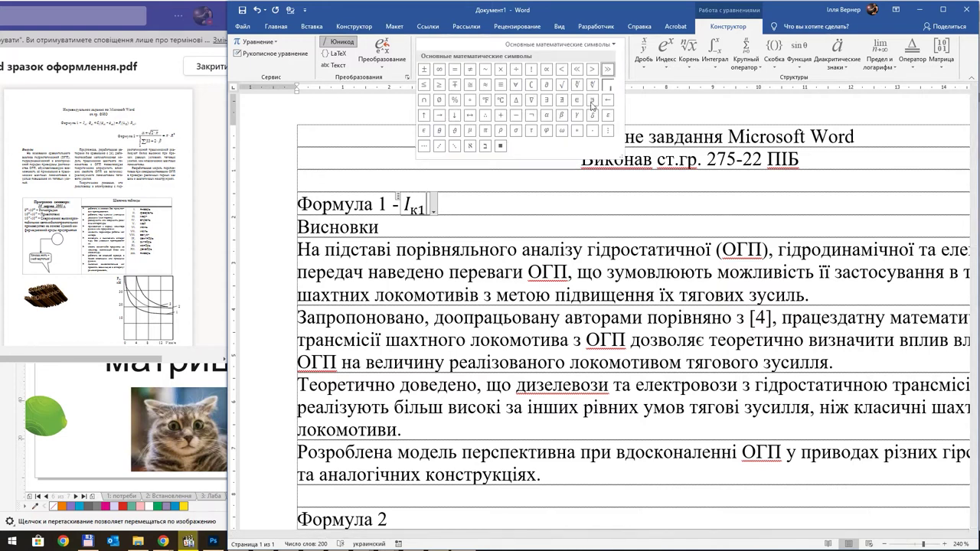
click(591, 130)
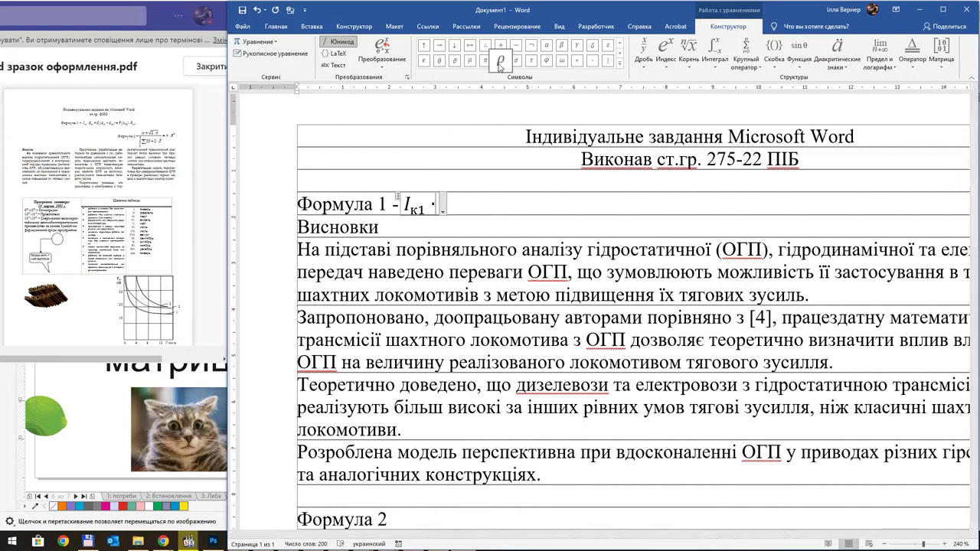
Add φ with a double-dot accent and subscript к1, followed by ' +'
click(546, 60)
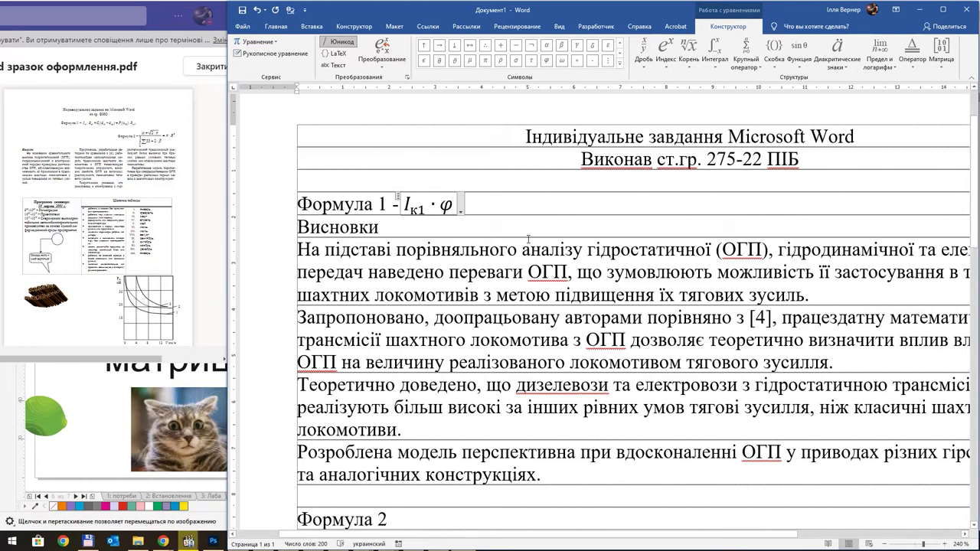
key(shift+Left)
click(837, 71)
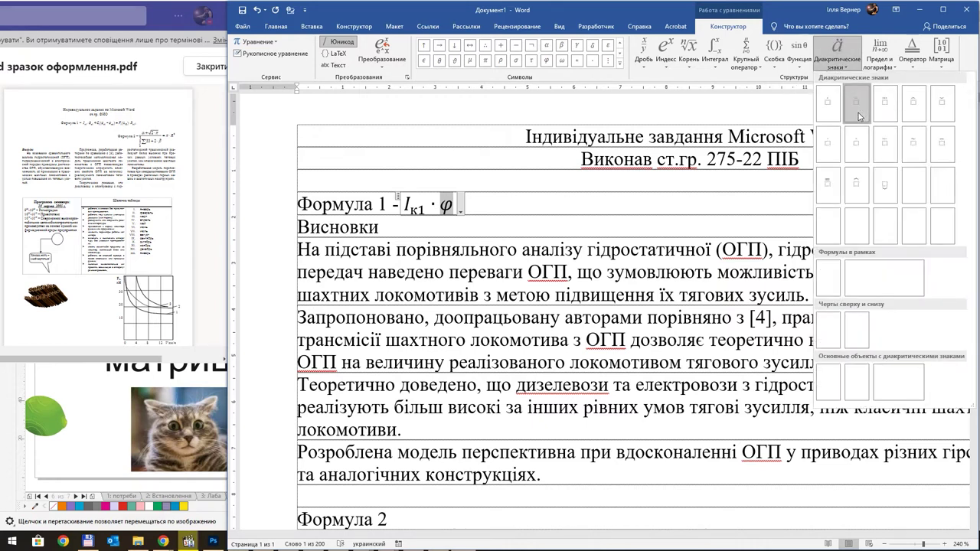
click(858, 112)
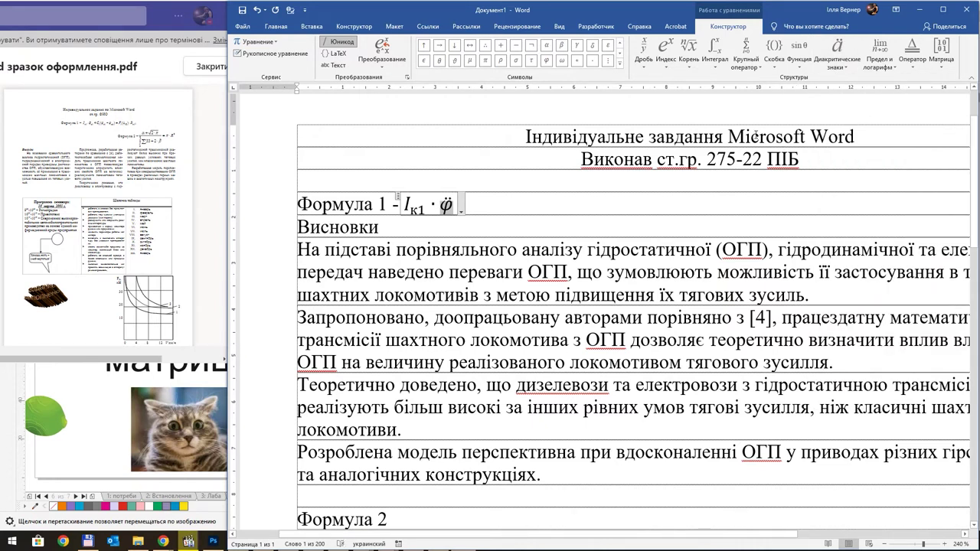
click(665, 67)
click(716, 116)
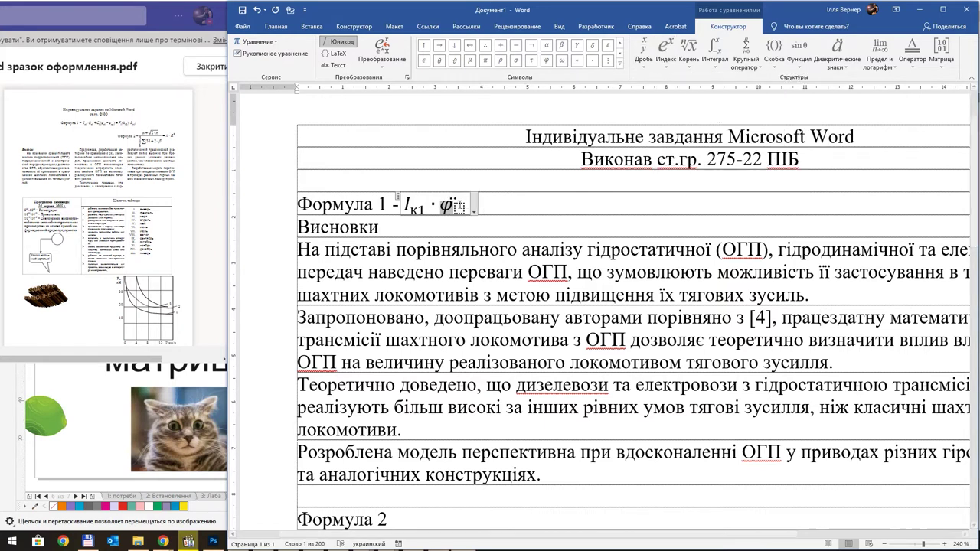
text(к1 )
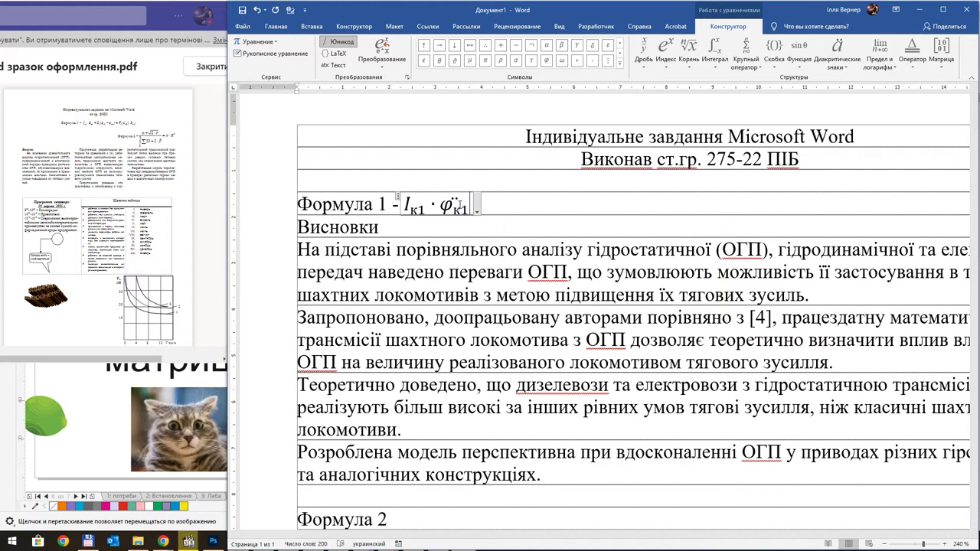
text(+)
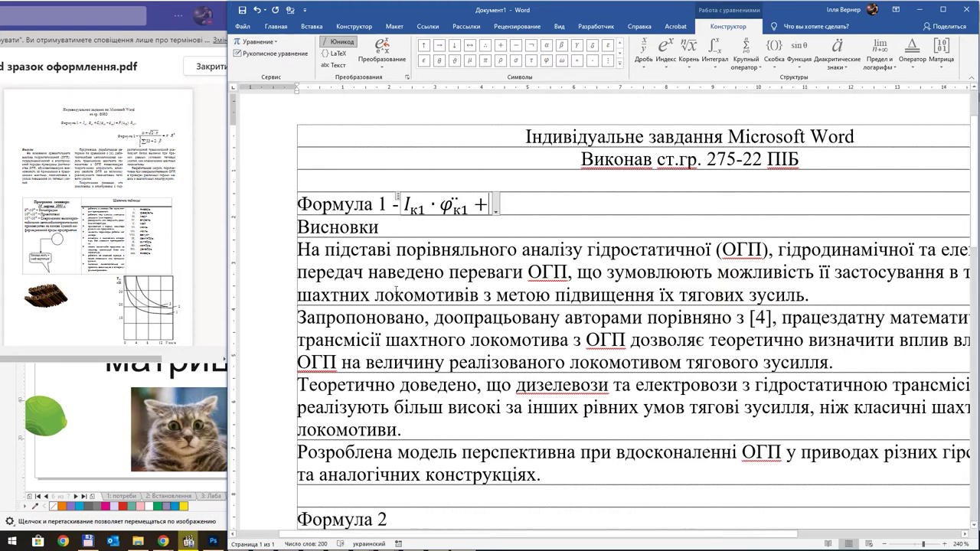
Add C₁ followed by empty parentheses after the plus sign in Formula 1
click(668, 72)
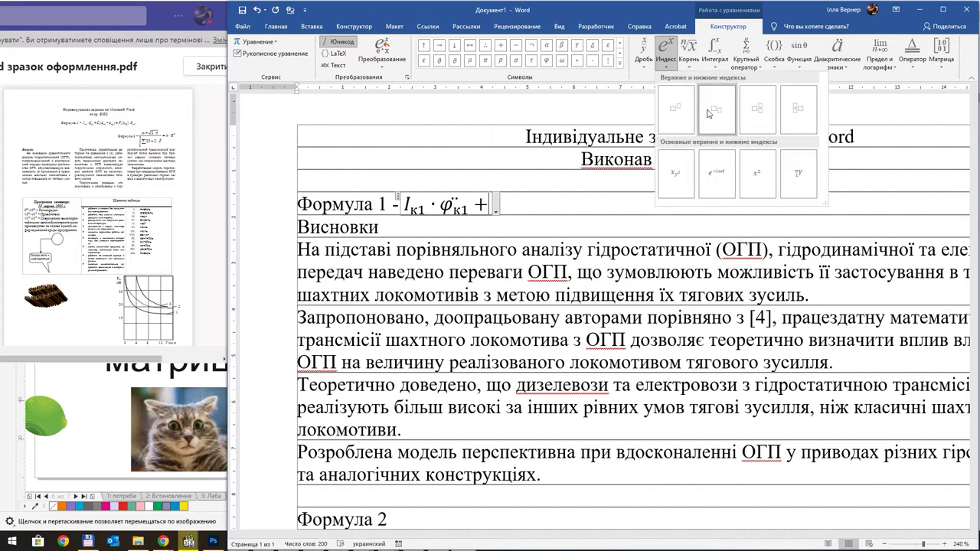
click(675, 109)
click(517, 208)
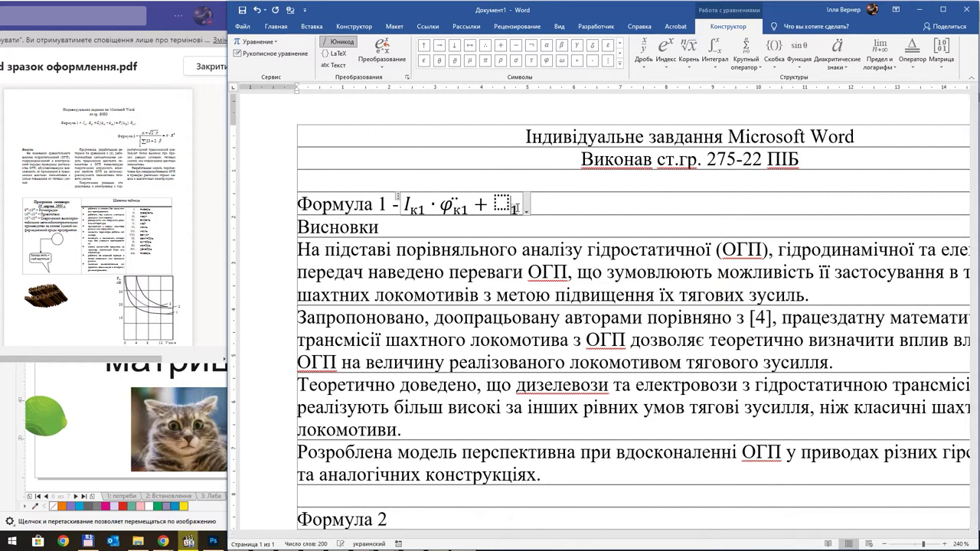
text(1)
key(Left)
text(С)
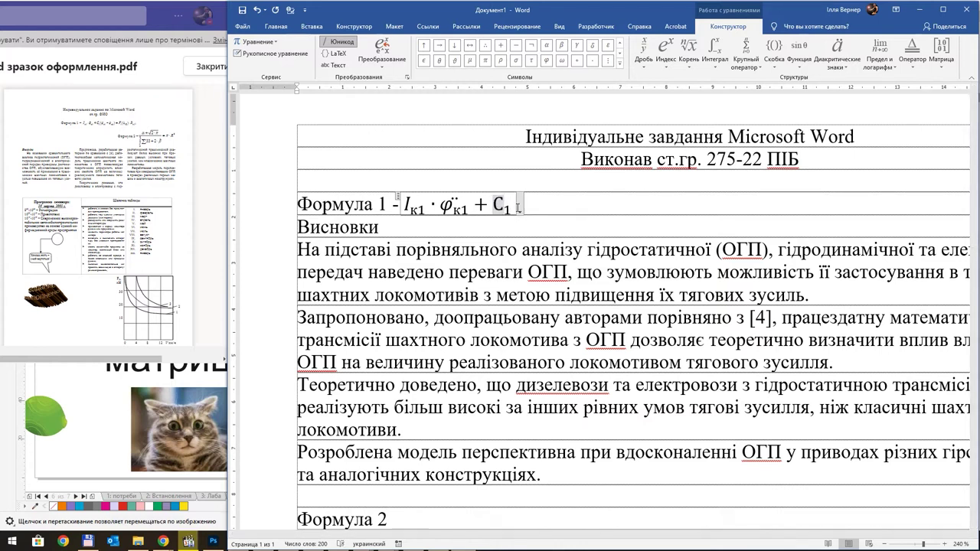
click(511, 205)
text(())
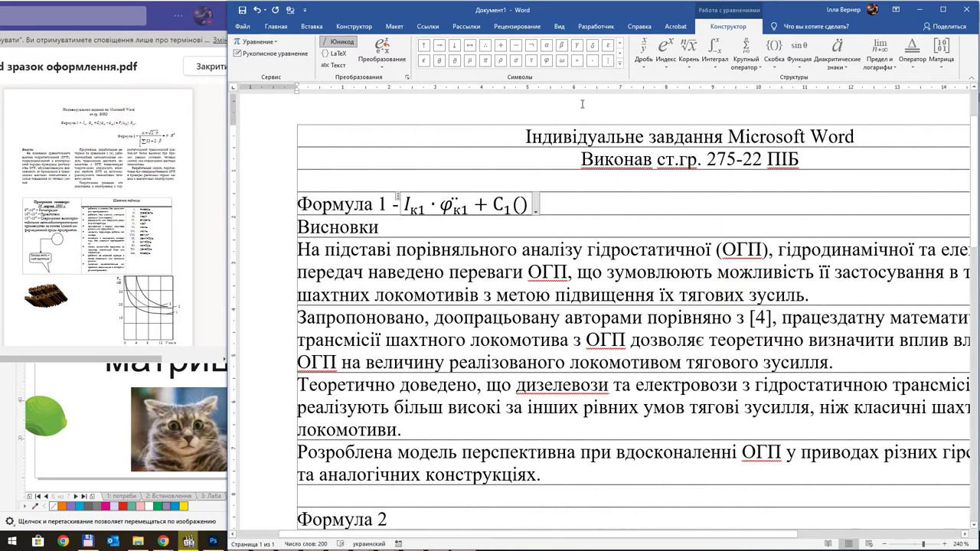
Fill the parentheses with φ carrying the subscript к1
click(672, 72)
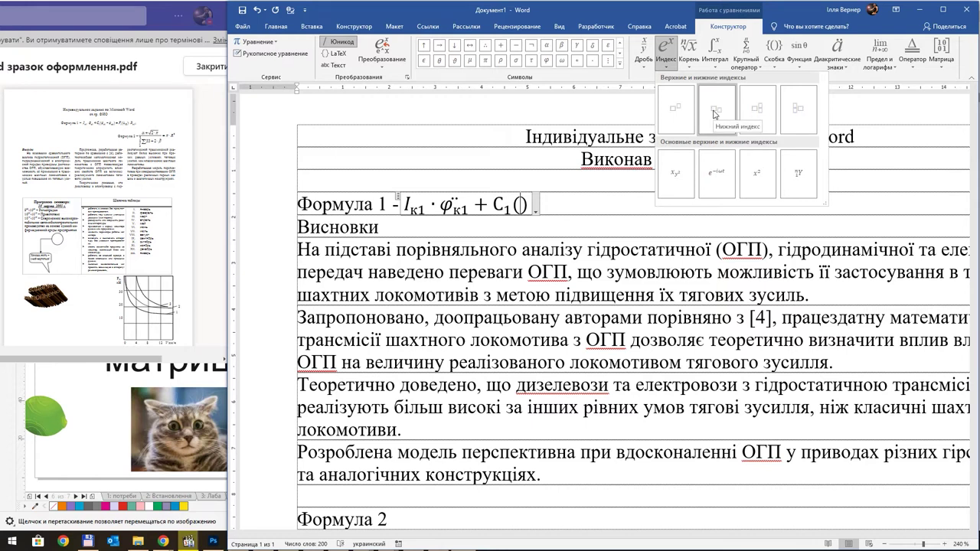
click(715, 114)
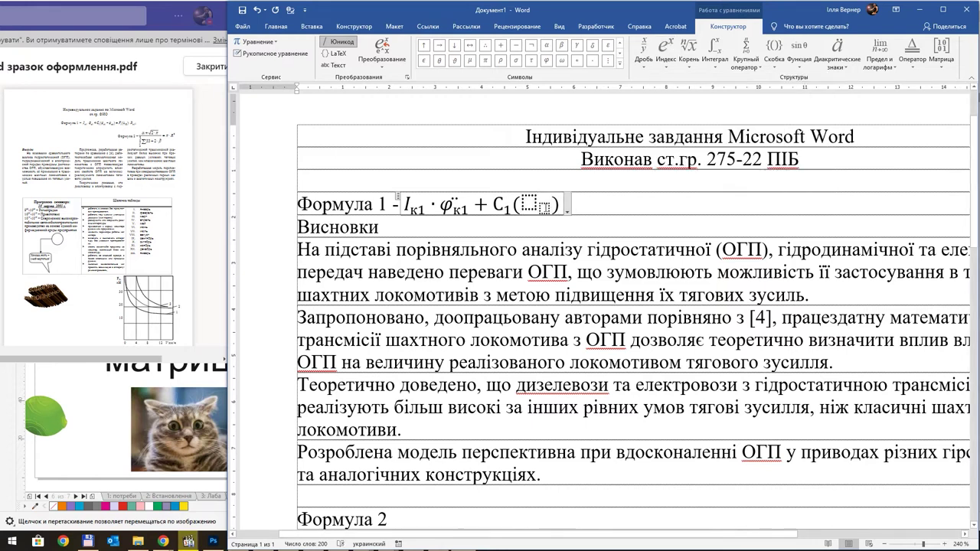
click(544, 208)
text(к1)
click(546, 61)
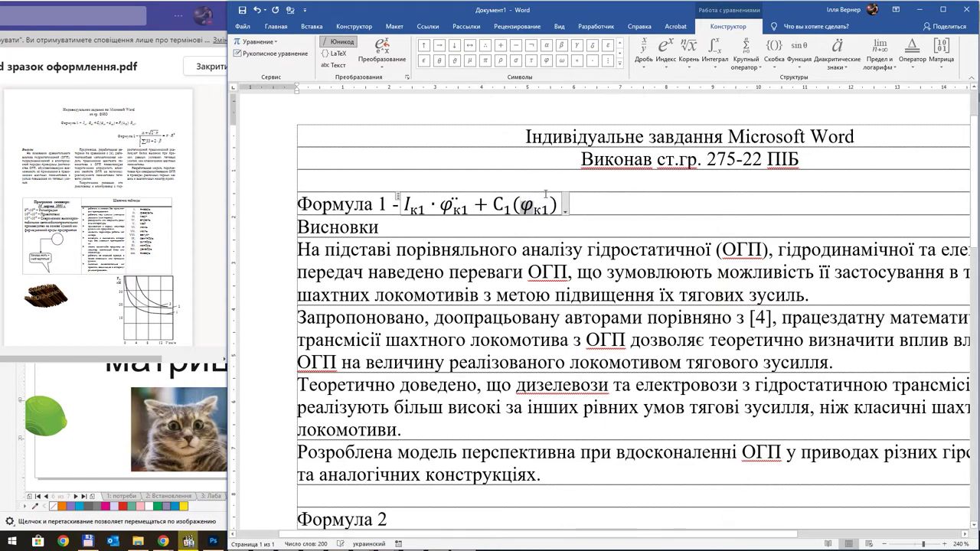
click(834, 74)
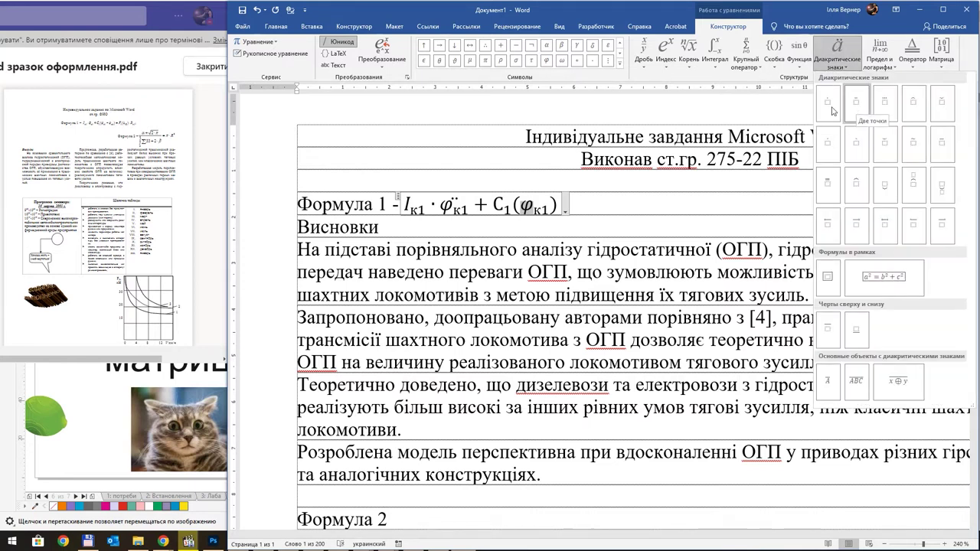
click(856, 107)
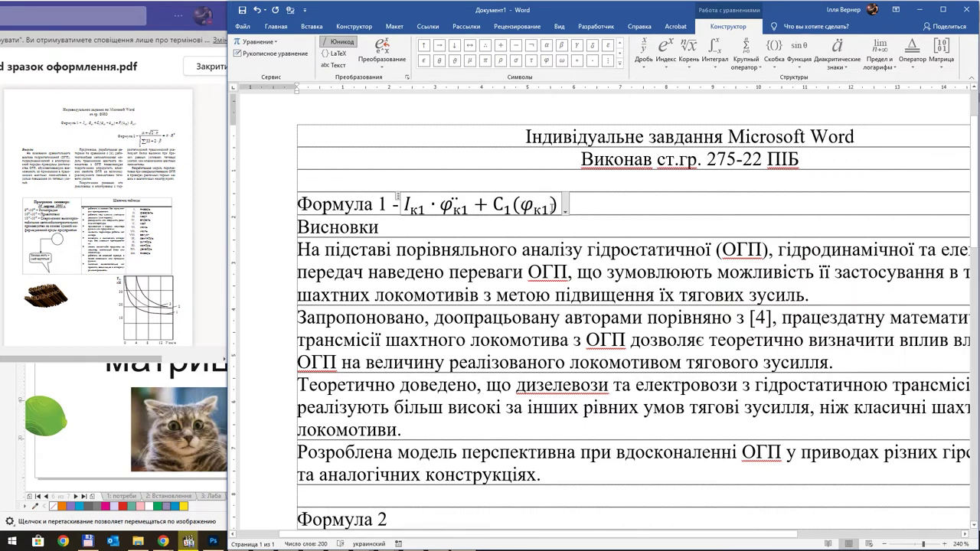
Add − φм1 inside the parentheses by copying φк1 and changing its subscript to м1
text(_)
double_click(551, 205)
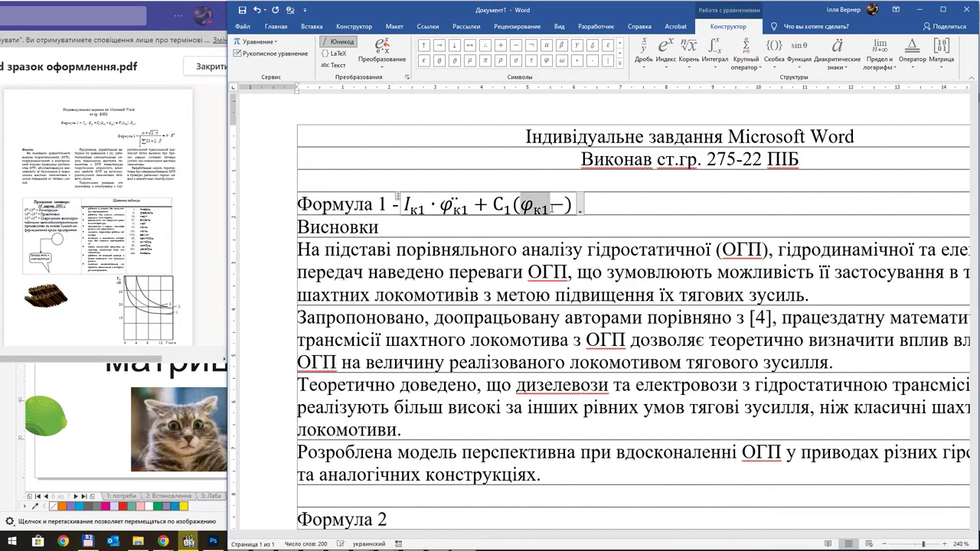
key(ctrl+c)
key(Right)
key(Right)
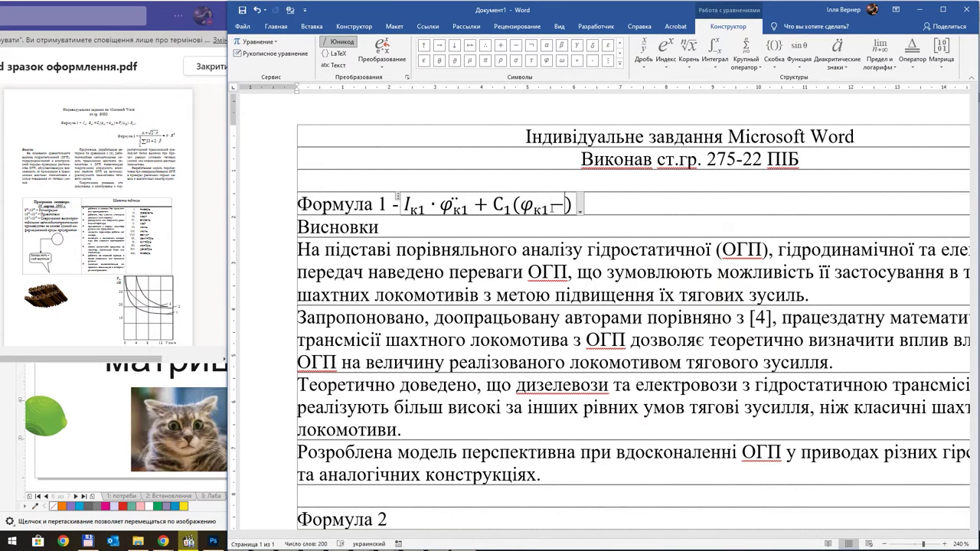
key(ctrl+v)
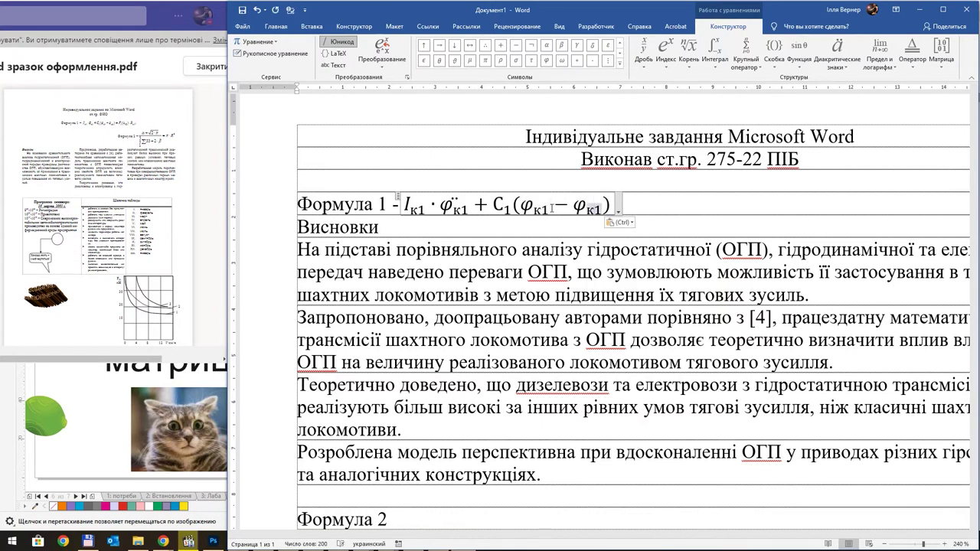
text(м)
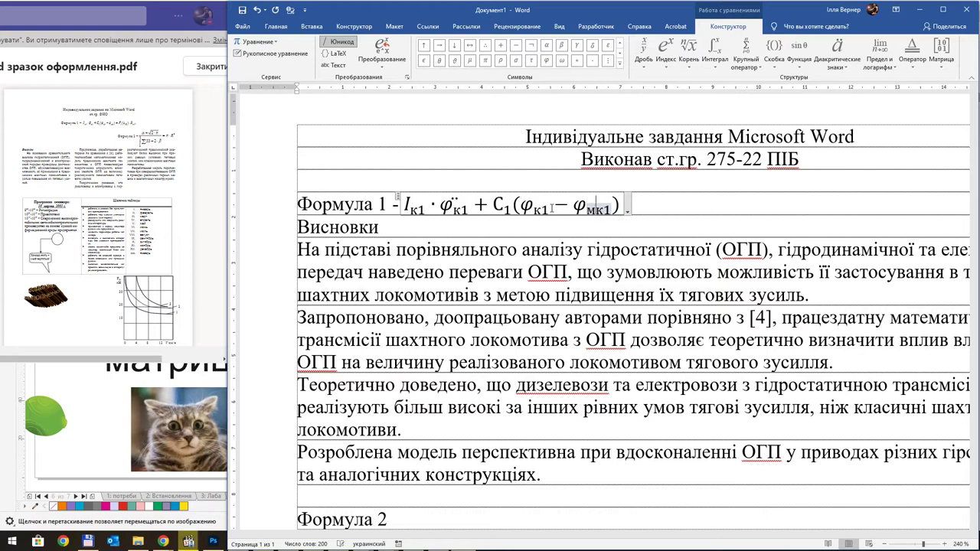
key(BackSpace)
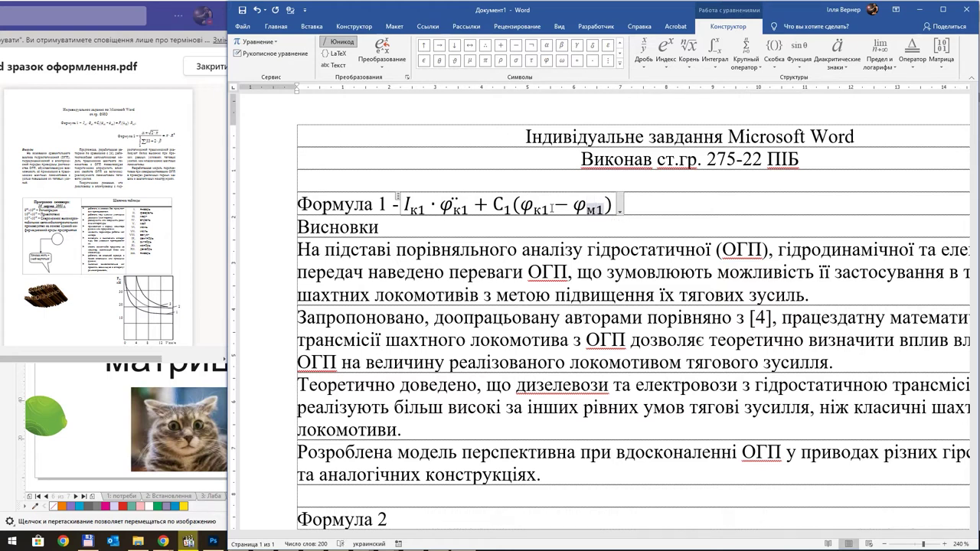
key(Right)
key(Right)
Continue the equation with = F₁ followed by empty parentheses
text(=)
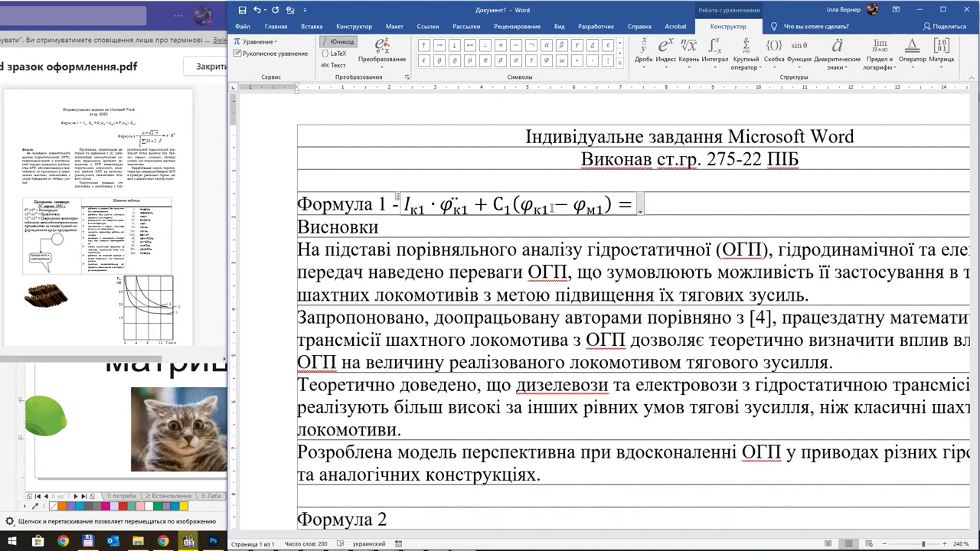
text(A)
key(BackSpace)
key(alt+shift)
text(F)
key(shift+Left)
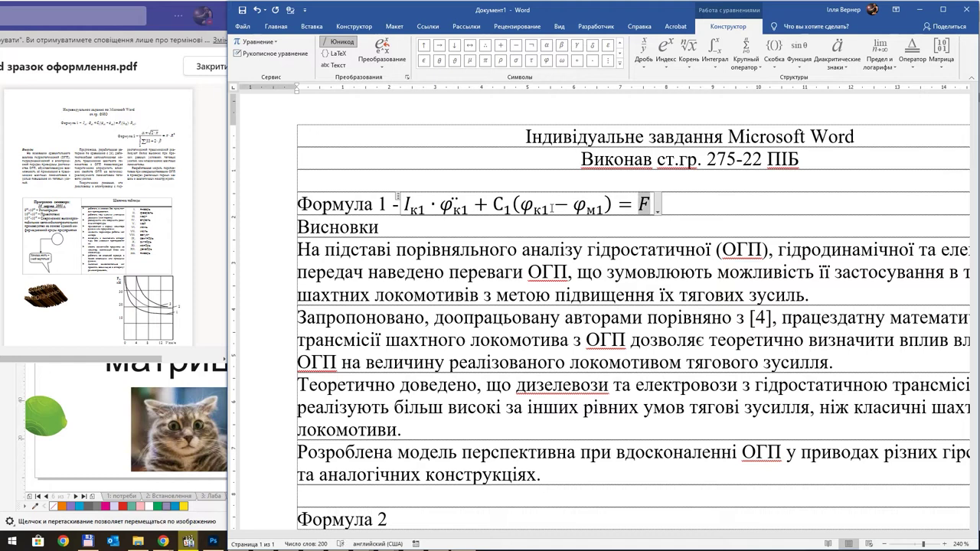
click(667, 69)
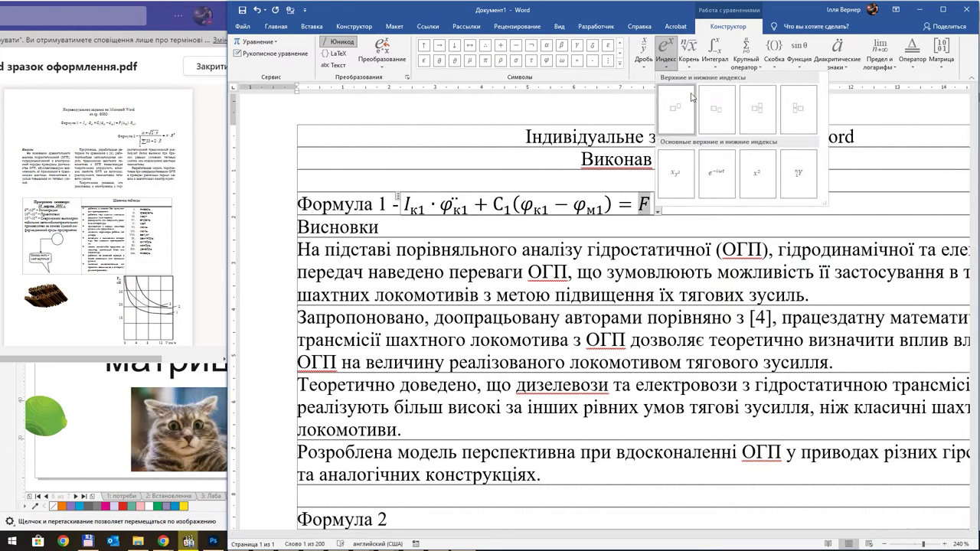
click(676, 110)
text(1)
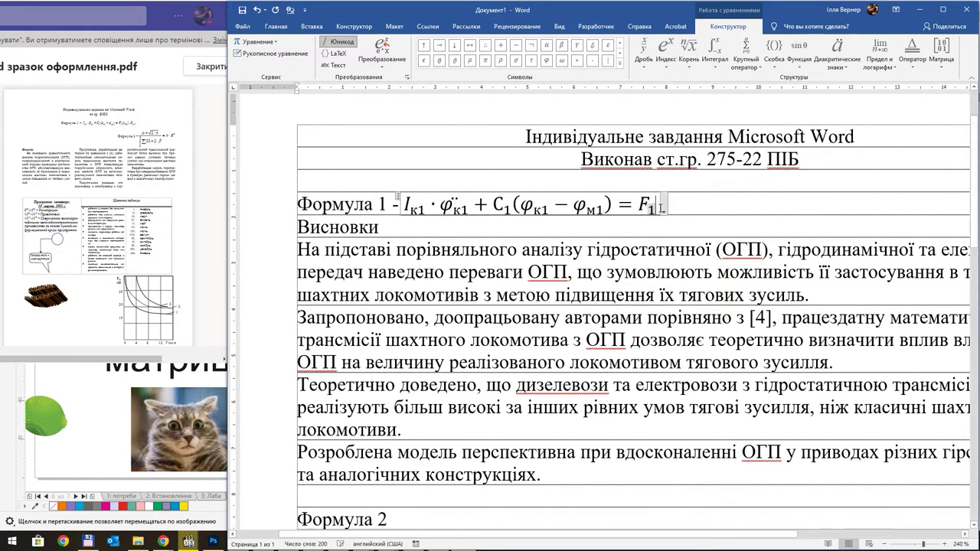
click(661, 206)
text(())
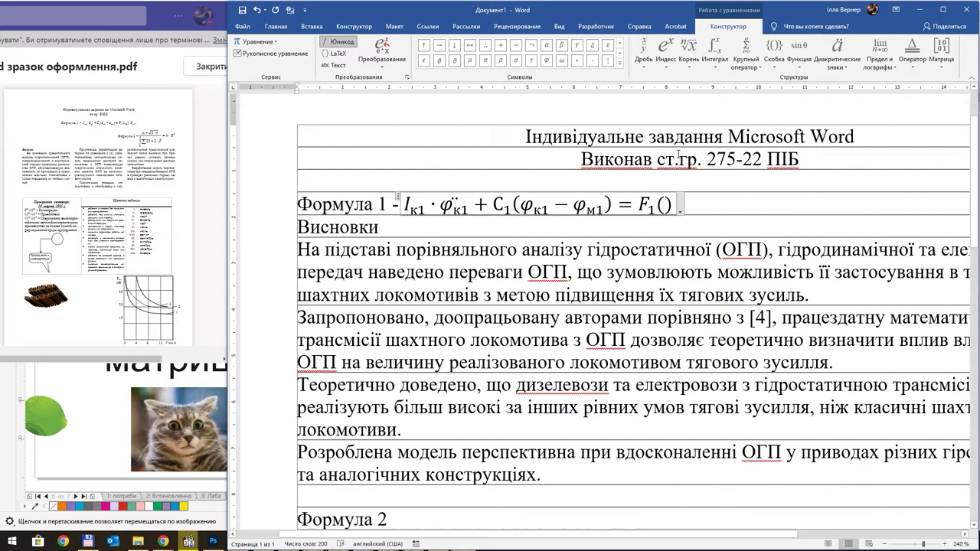
Put a dotted x with subscript 12 inside F₁'s parentheses
click(668, 69)
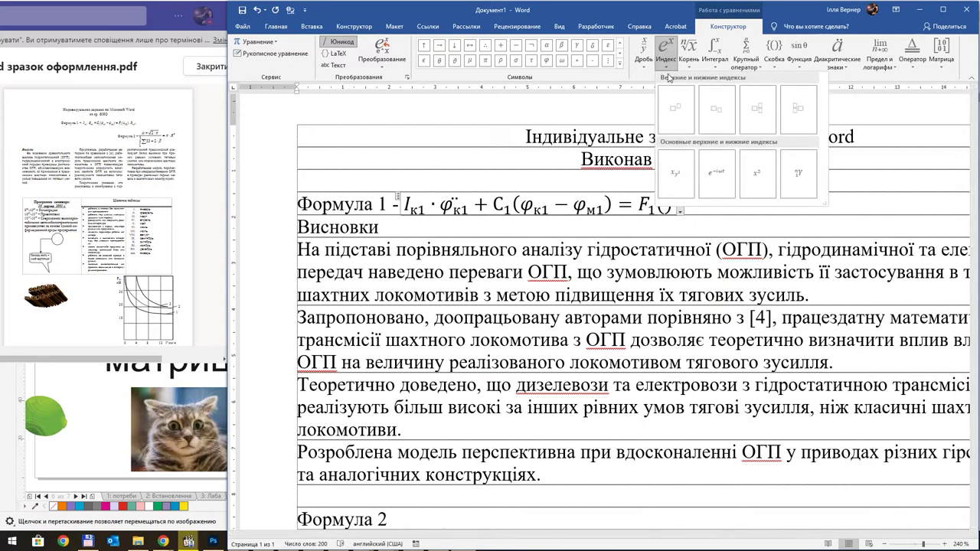
click(714, 124)
text(x)
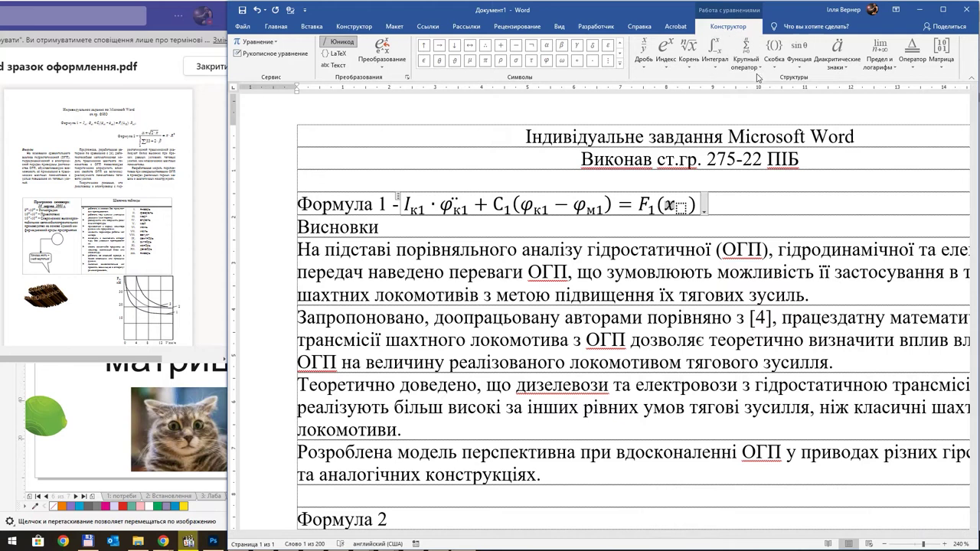
click(836, 68)
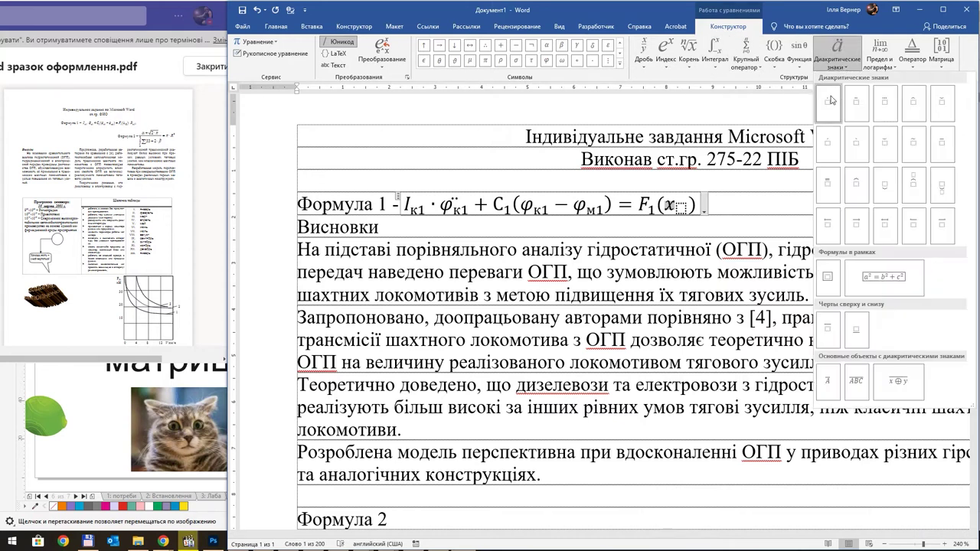
click(833, 100)
text(12)
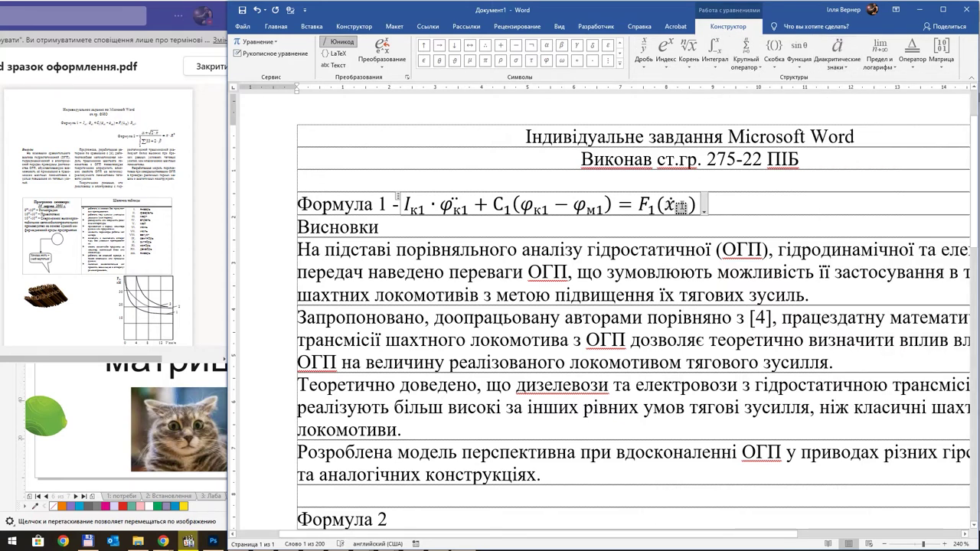
key(Right)
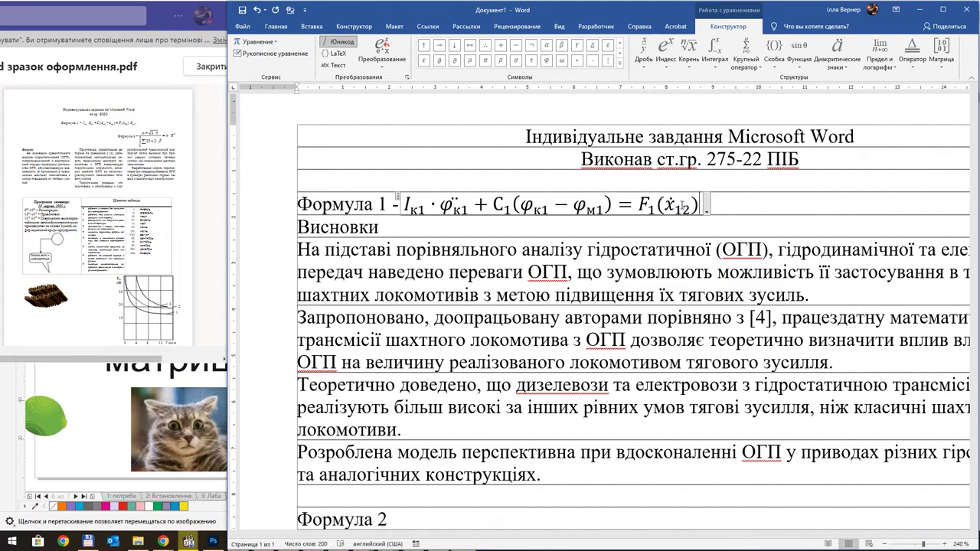
End Formula 1 with · R subscripted к1 and exit the equation
click(592, 61)
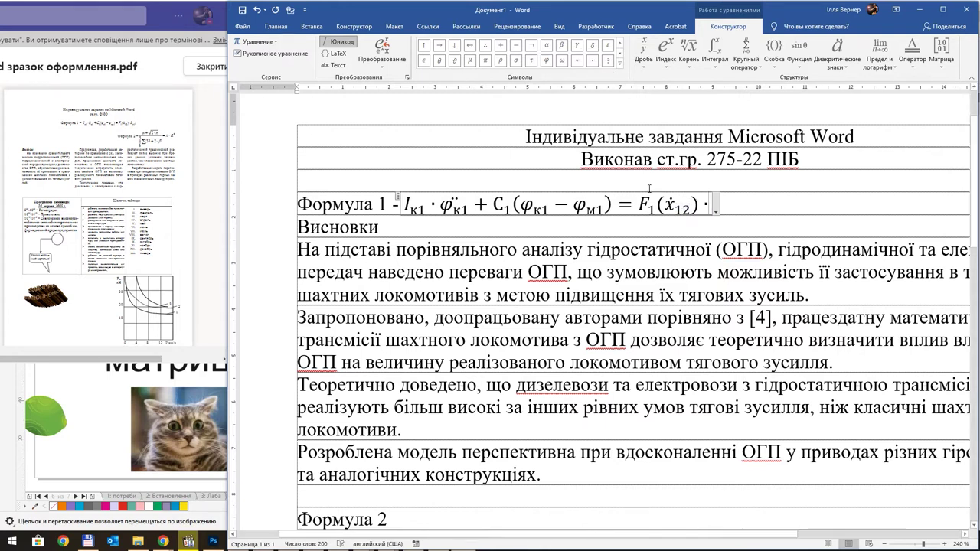
text(R)
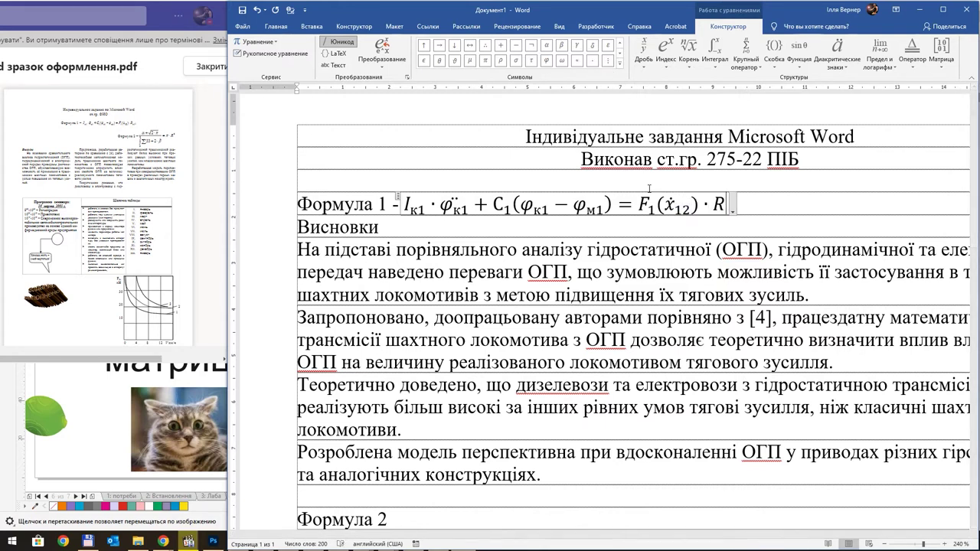
key(shift+Left)
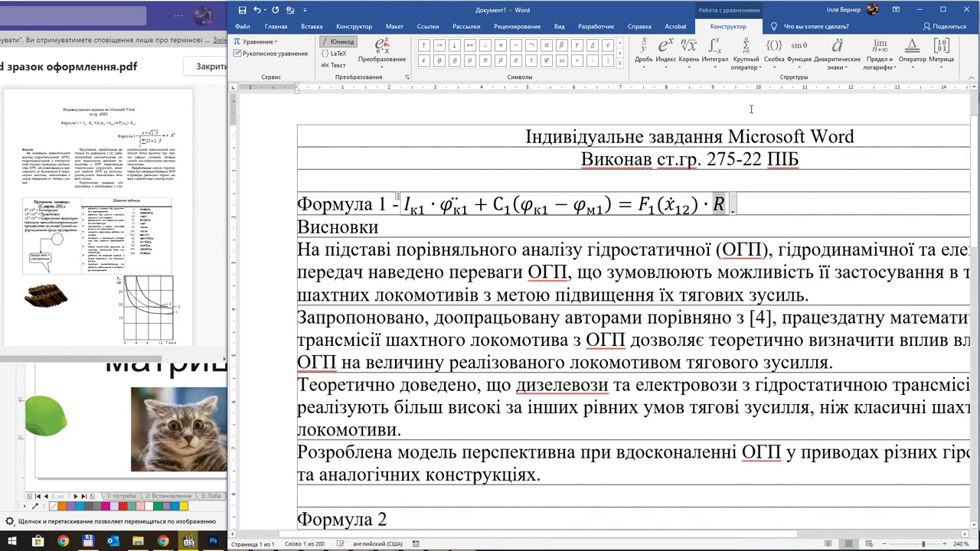
click(665, 48)
click(706, 109)
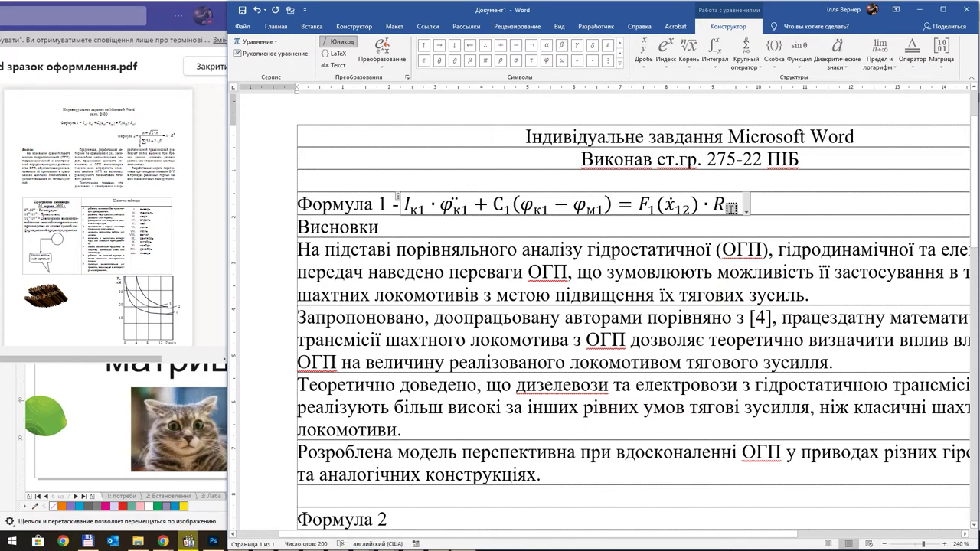
text(к1)
key(Right)
key(Right)
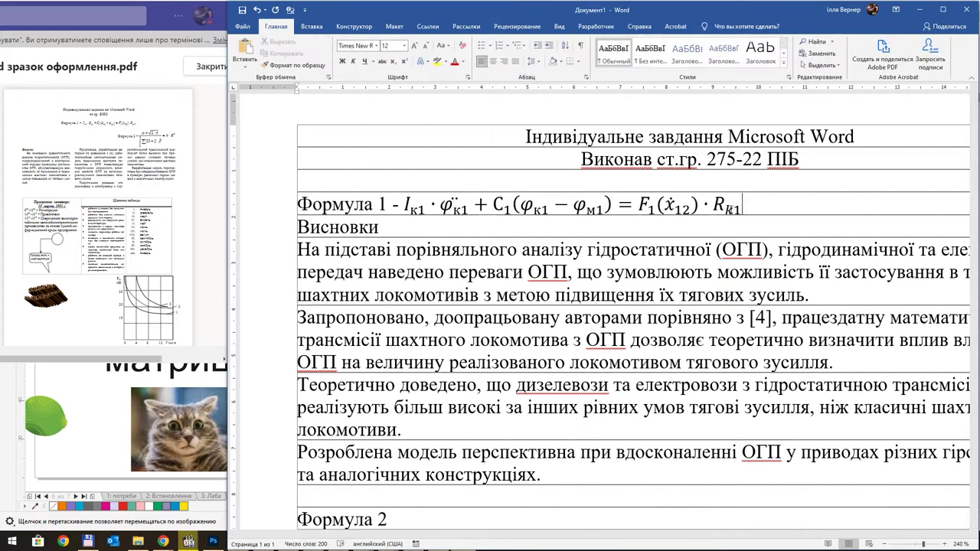
Finish Formula 1 with a semicolon and centre its line
text(;)
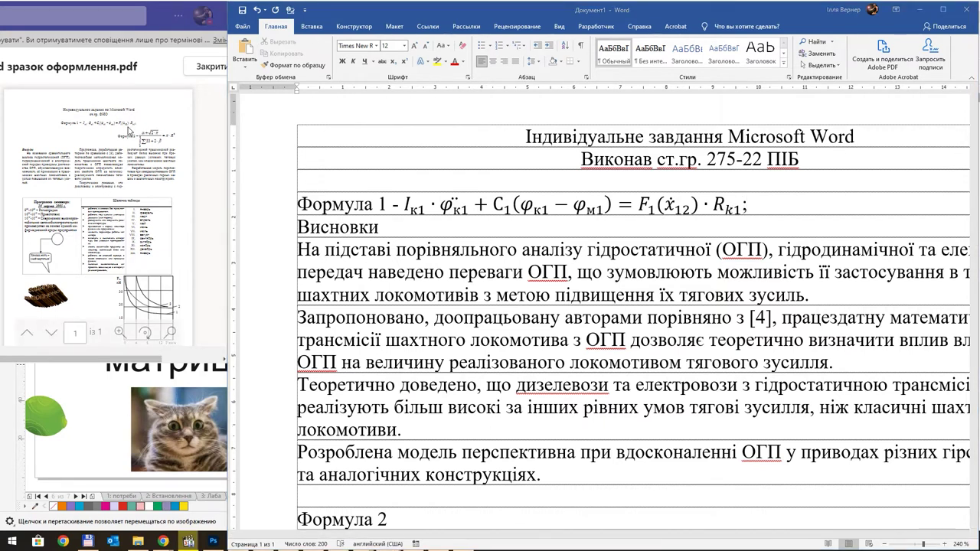
click(760, 208)
key(ctrl+e)
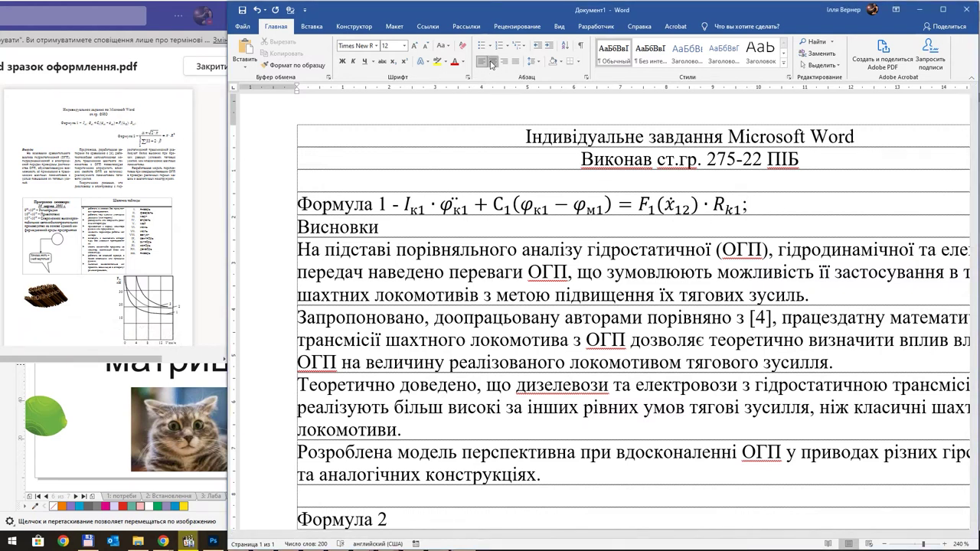
Move the Формула 2 label onto a new line under Formula 1 and append a dash
scroll(553, 223, down, 3)
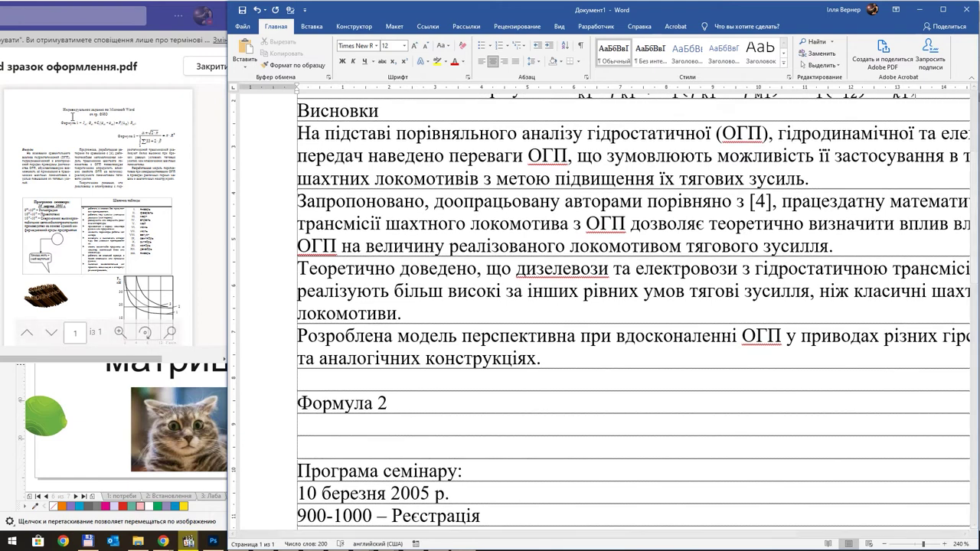
click(400, 402)
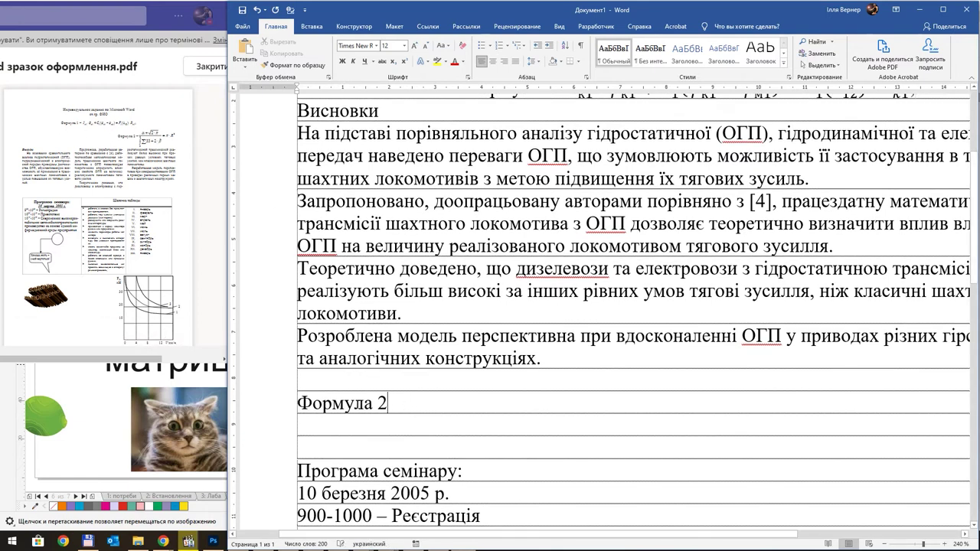
key(shift+Home)
key(ctrl+c)
key(BackSpace)
scroll(488, 368, up, 5)
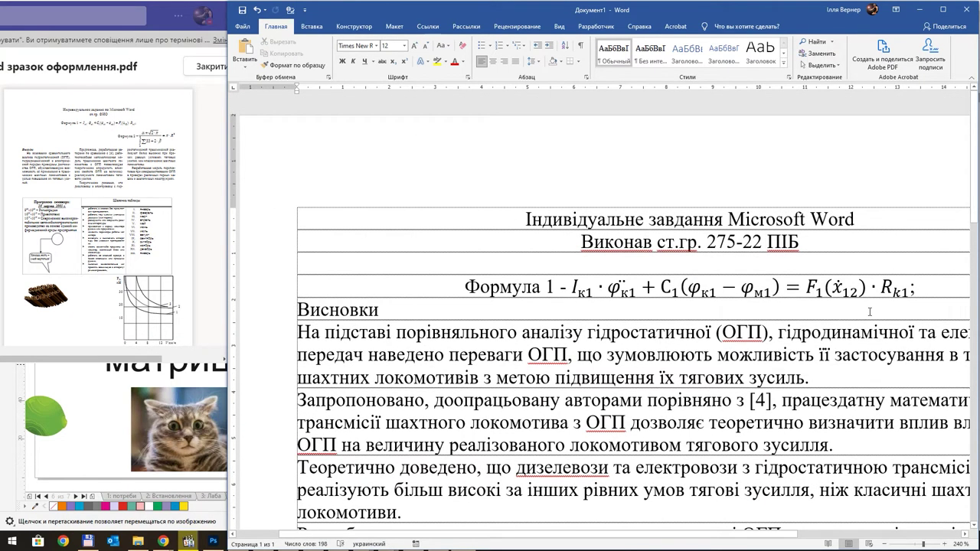
click(932, 290)
key(Return)
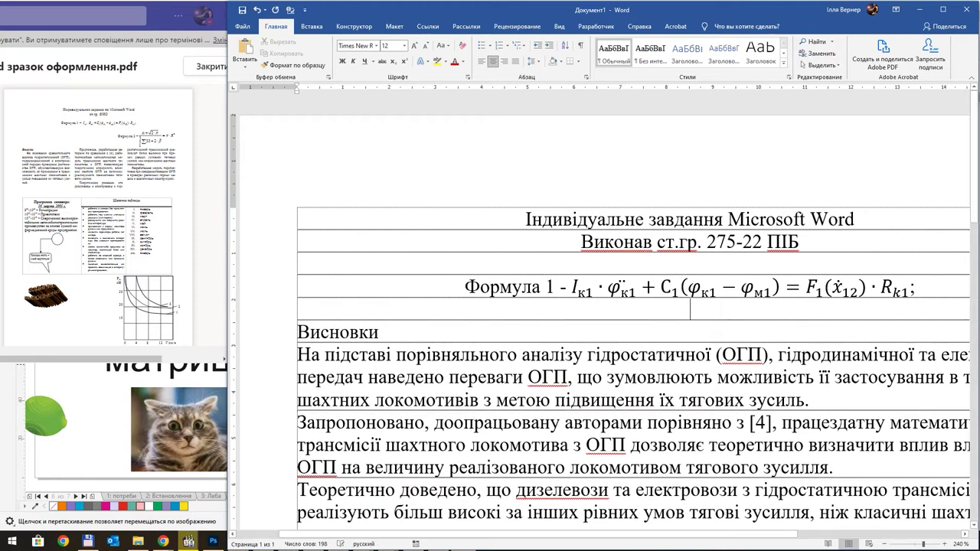
key(ctrl+v)
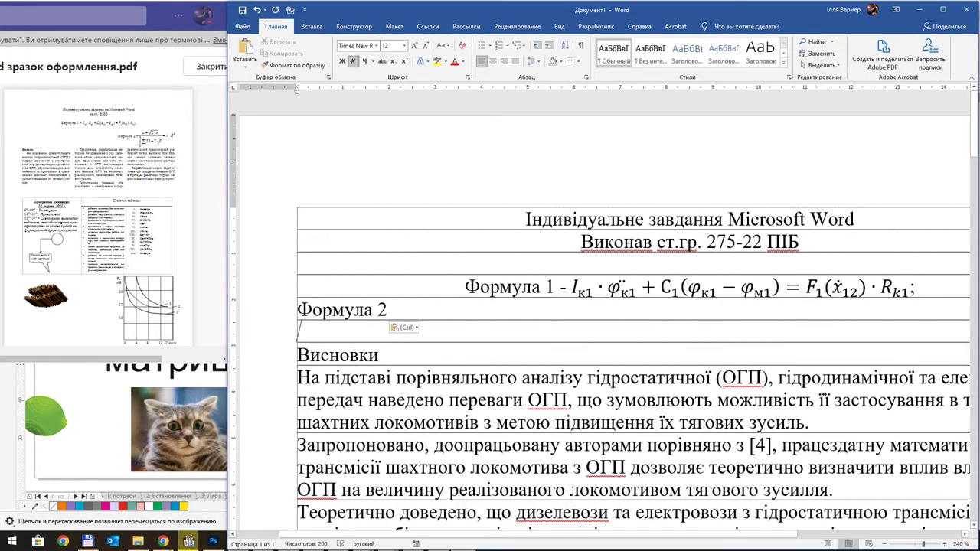
key(alt+shift)
text( –)
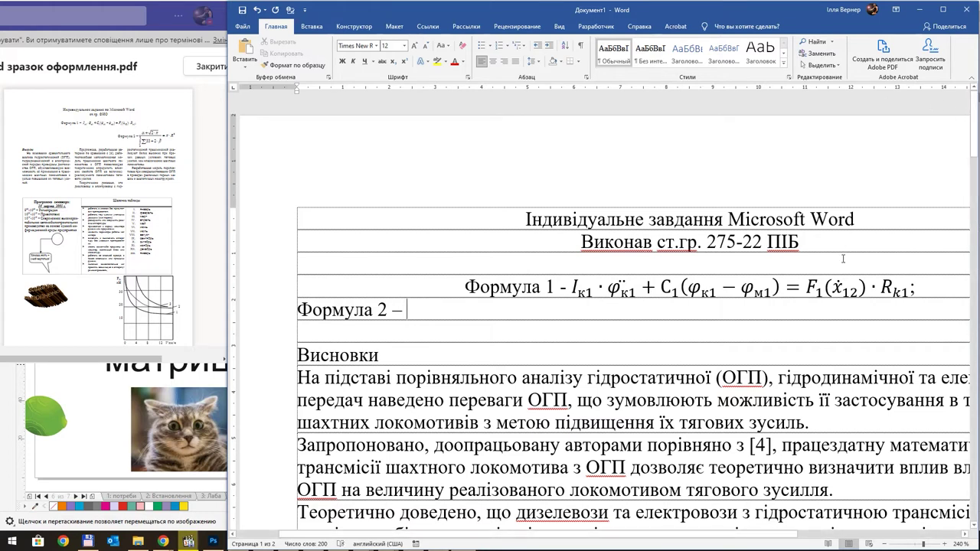
Overwrite the ПІБ placeholder after group 275-22 with the student's full name
click(768, 242)
drag(802, 242, 767, 242)
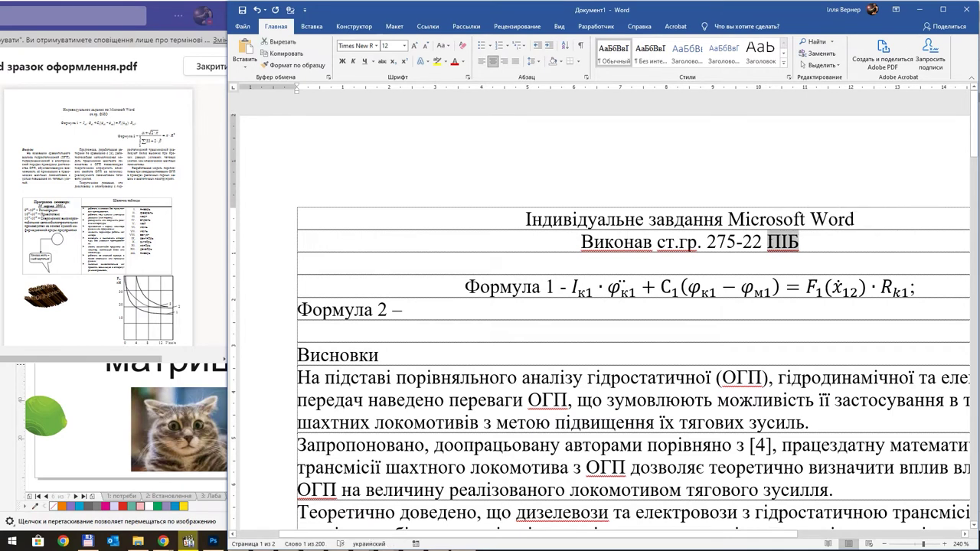
text(Іванов)
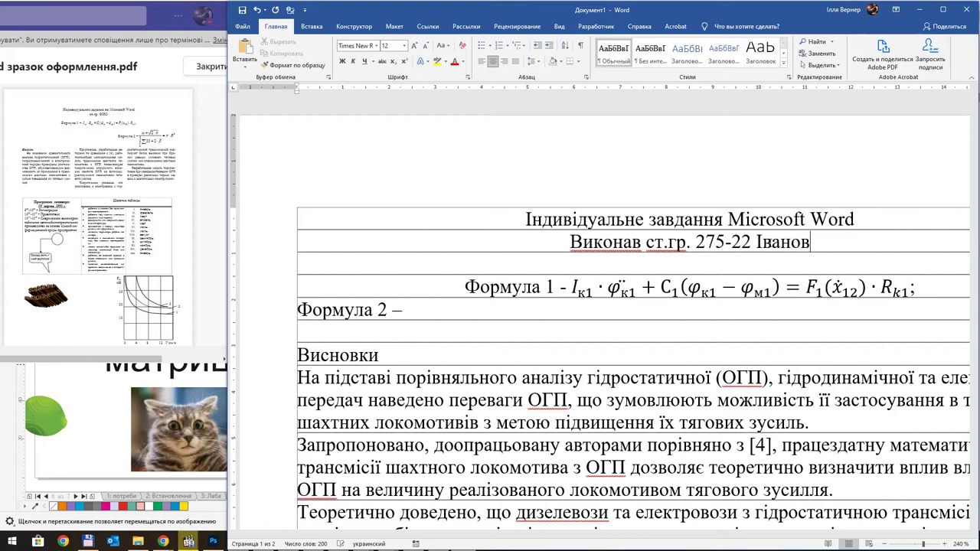
text( Івасик)
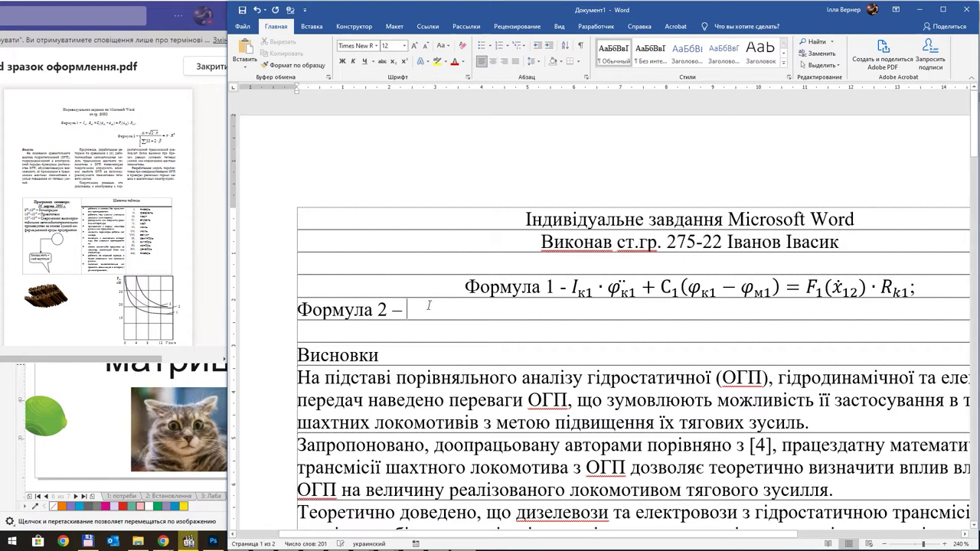
key(alt+shift)
Insert a new equation after 'Формула 2 –' containing an empty stacked fraction
click(312, 26)
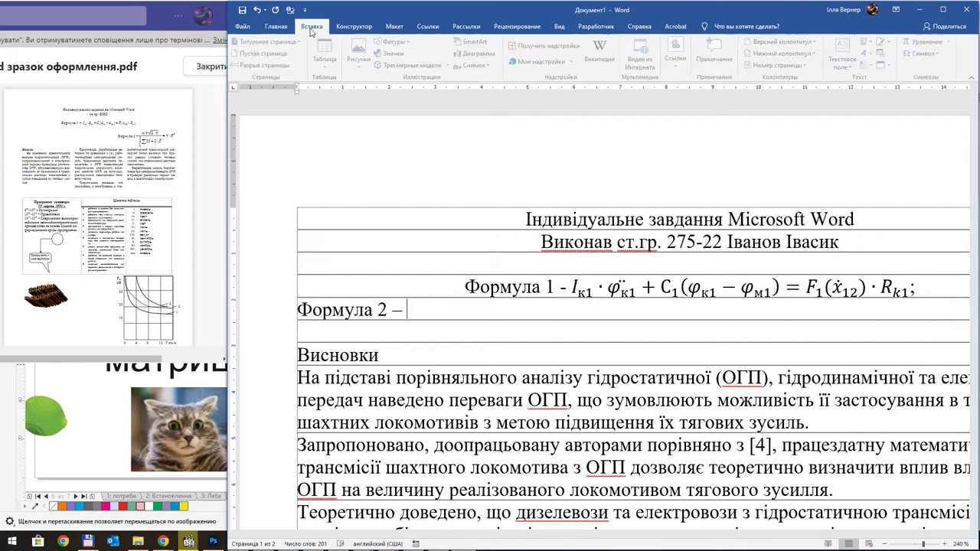
click(924, 44)
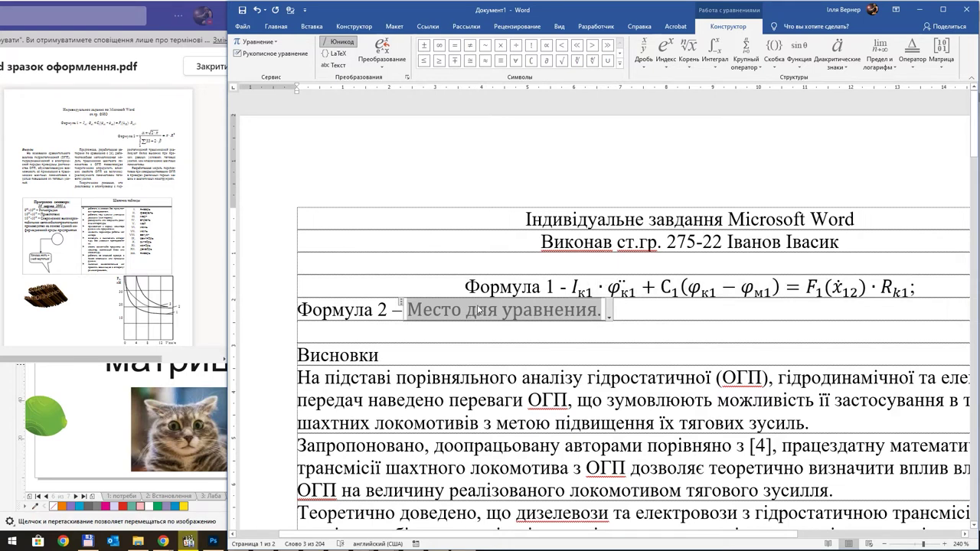
click(644, 66)
click(654, 109)
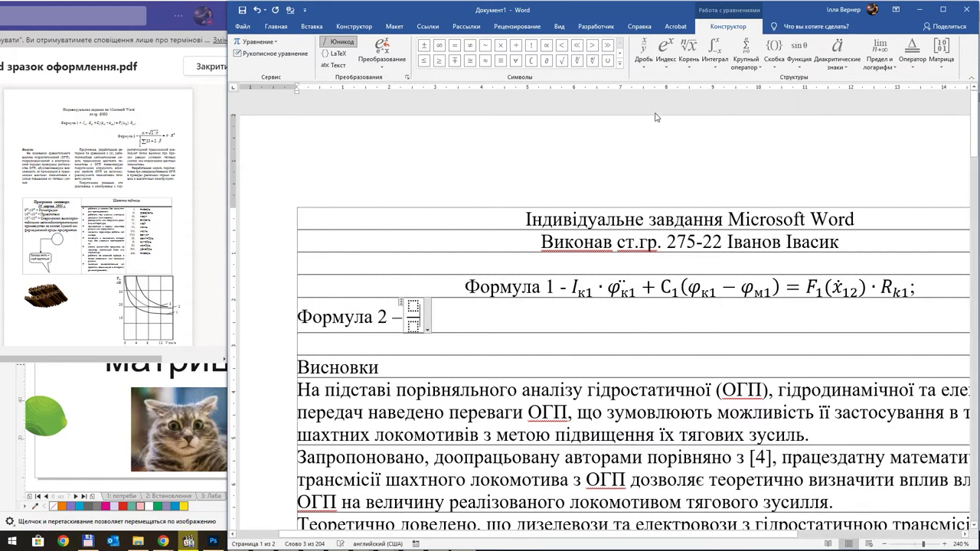
click(413, 306)
Expand the full basic maths symbols gallery for the fraction's numerator
click(620, 62)
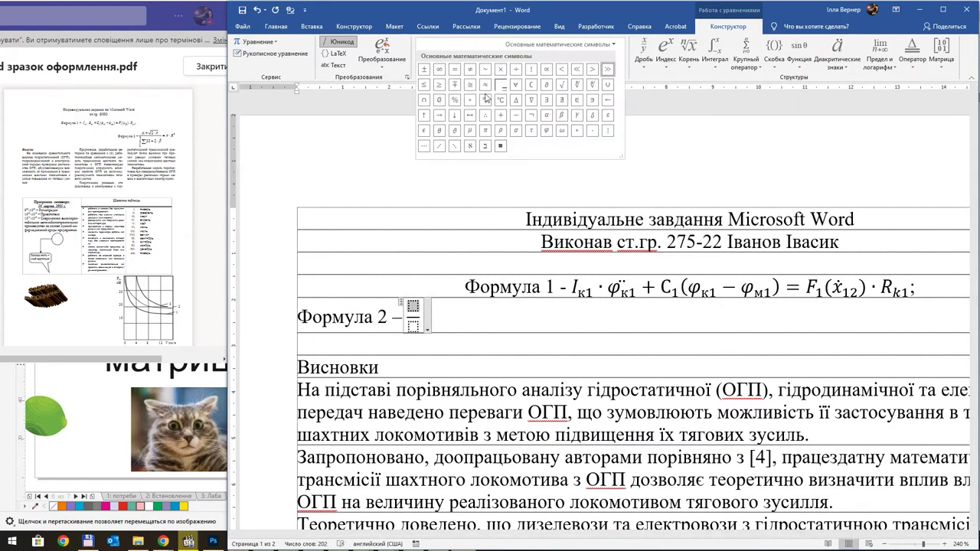
click(669, 97)
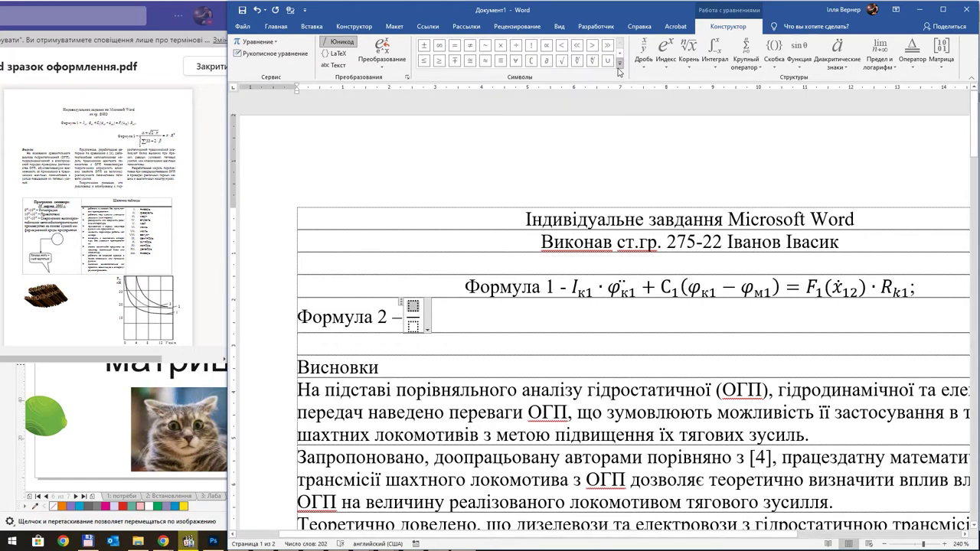
click(620, 64)
click(647, 90)
click(639, 26)
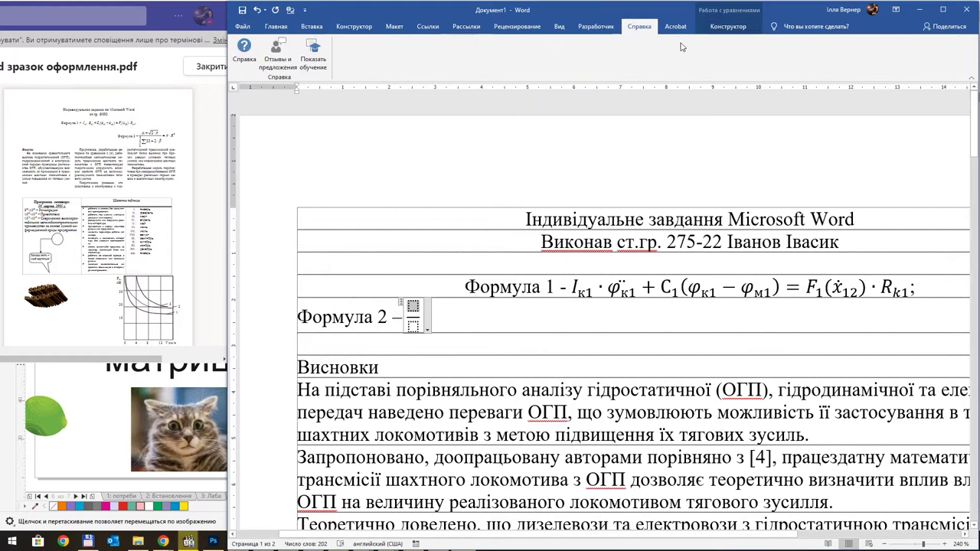
click(727, 26)
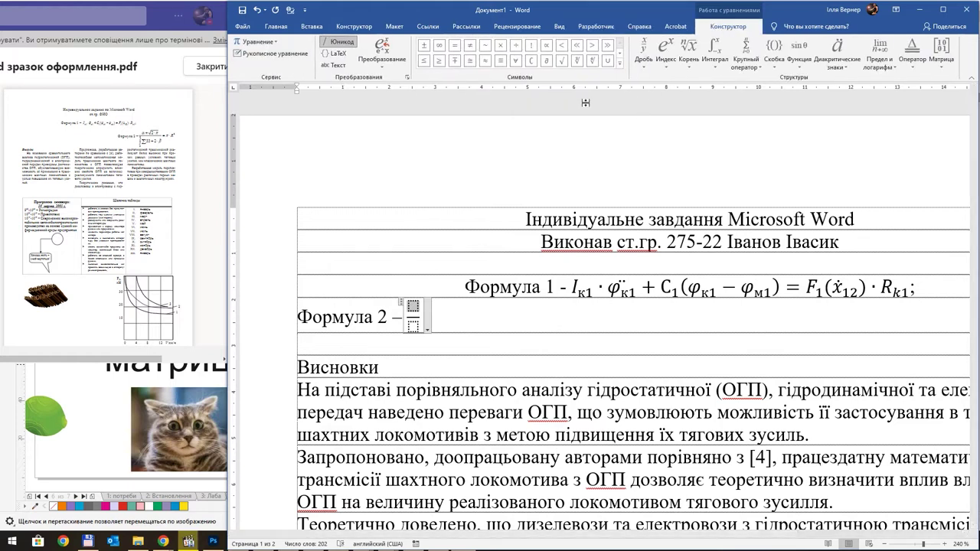
click(620, 64)
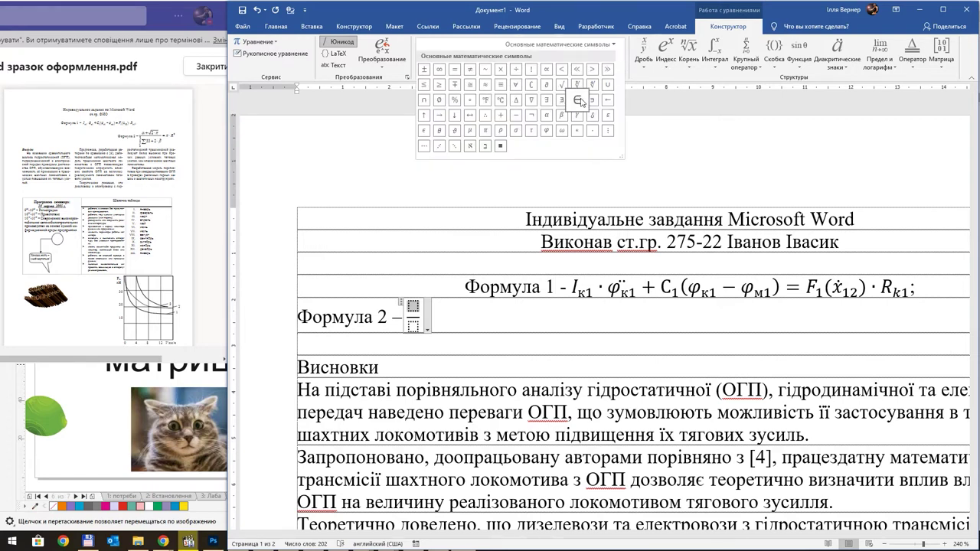
Enter α + √(1·π) in the numerator, then move into the empty denominator
click(546, 117)
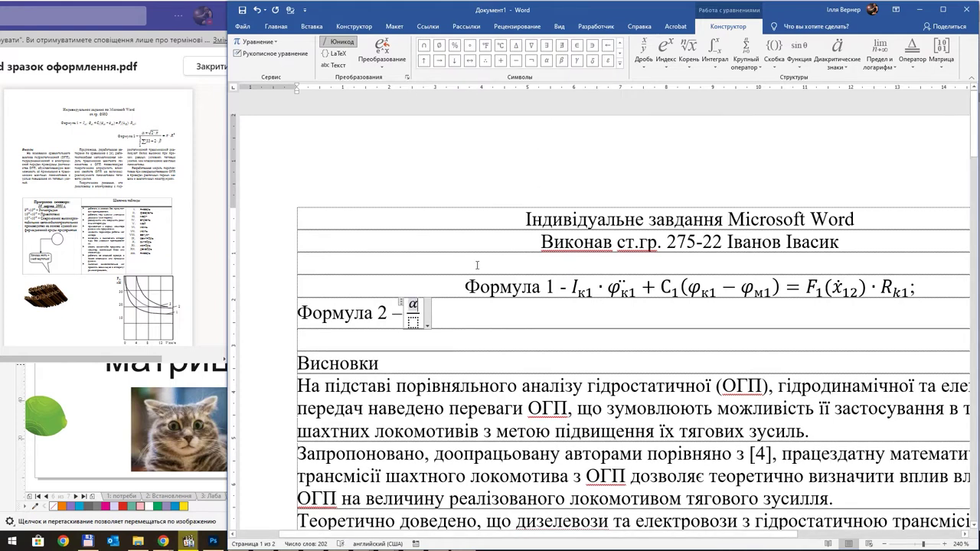
text(+)
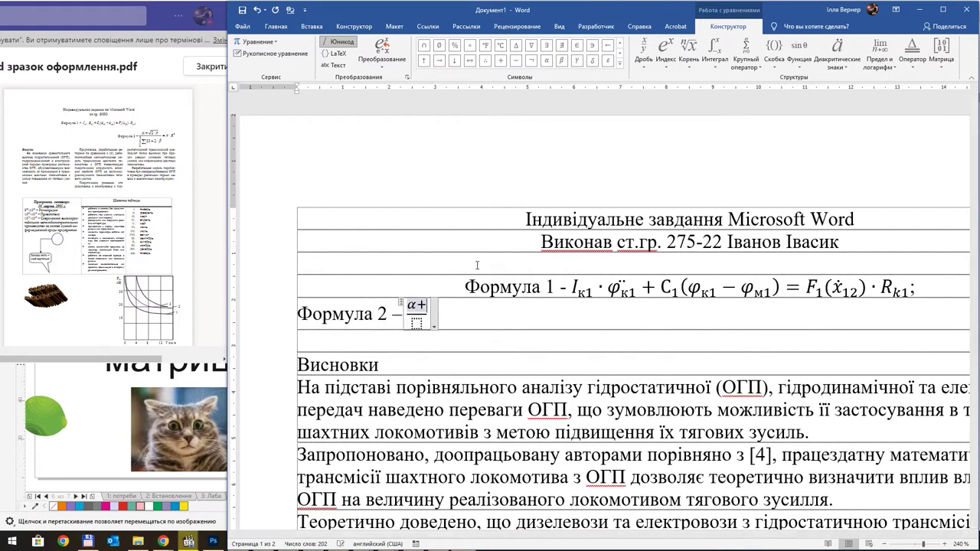
click(689, 53)
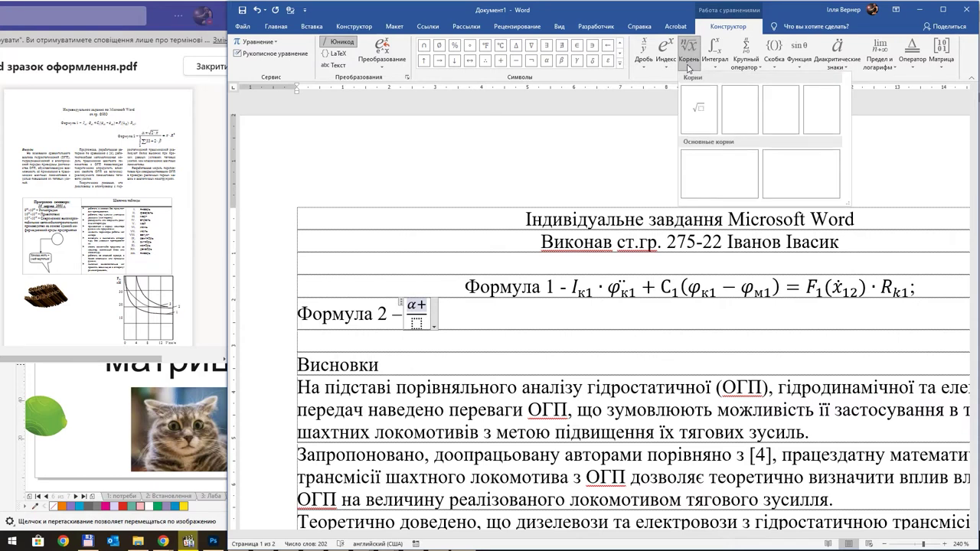
click(700, 105)
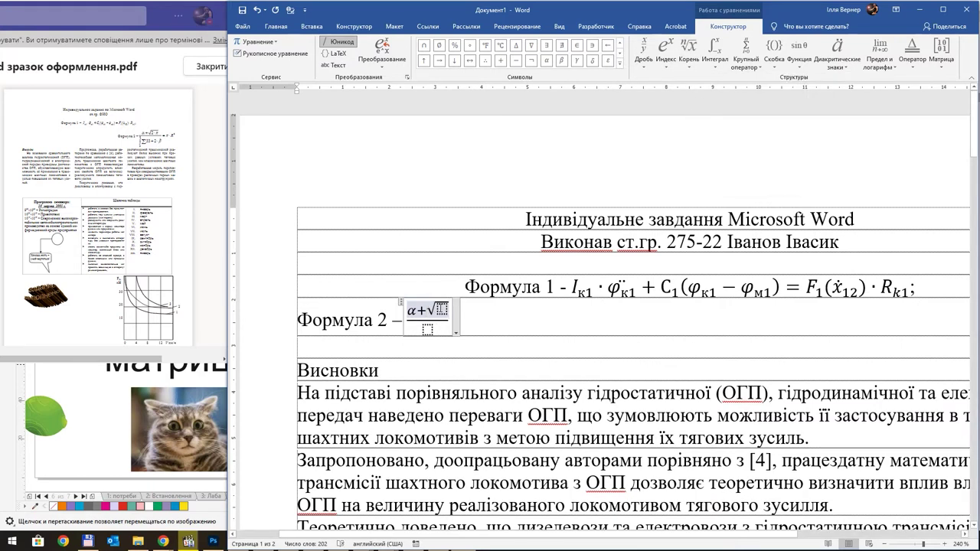
text(1)
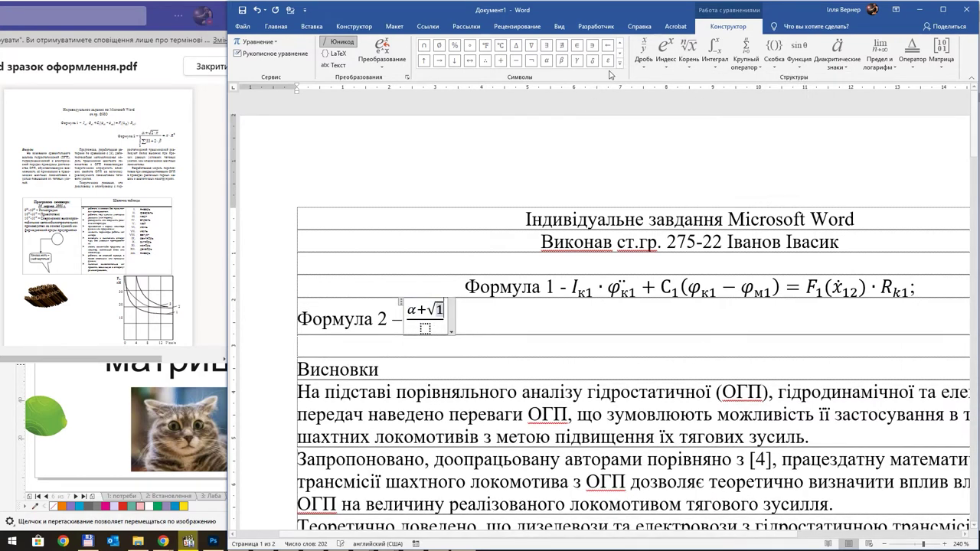
click(623, 69)
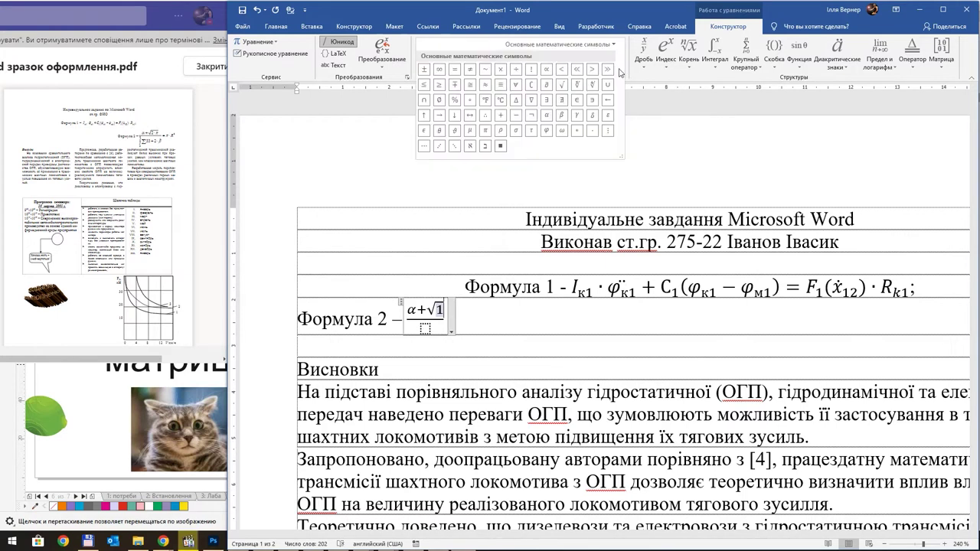
click(593, 131)
click(622, 69)
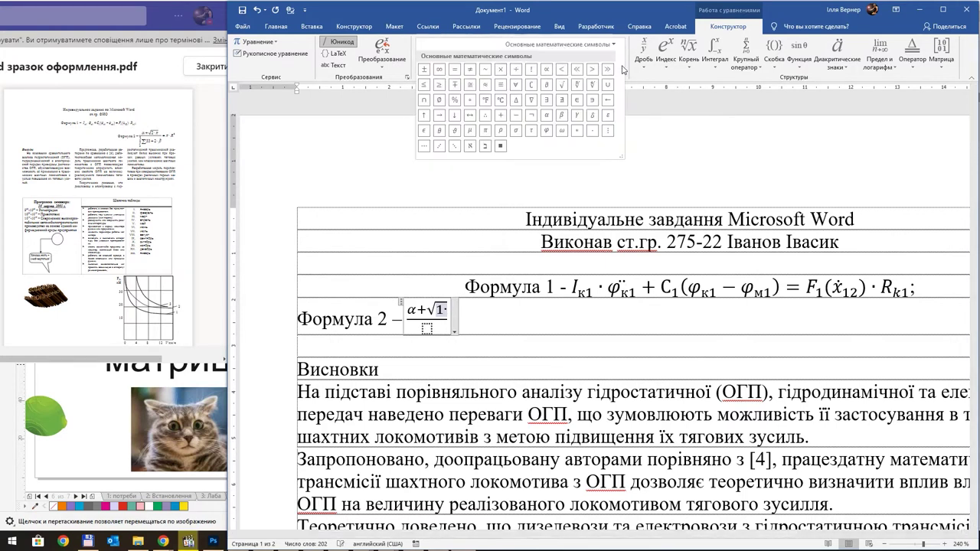
click(485, 130)
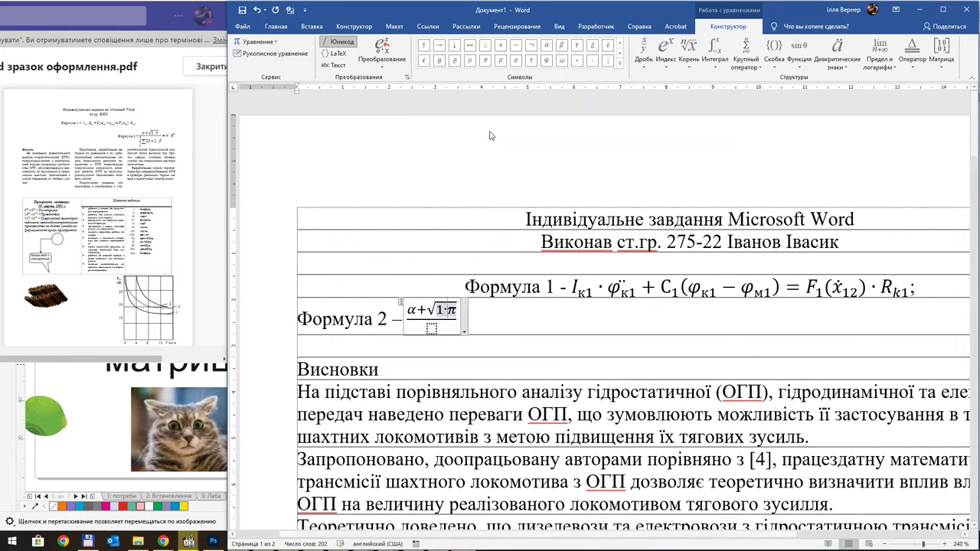
click(431, 328)
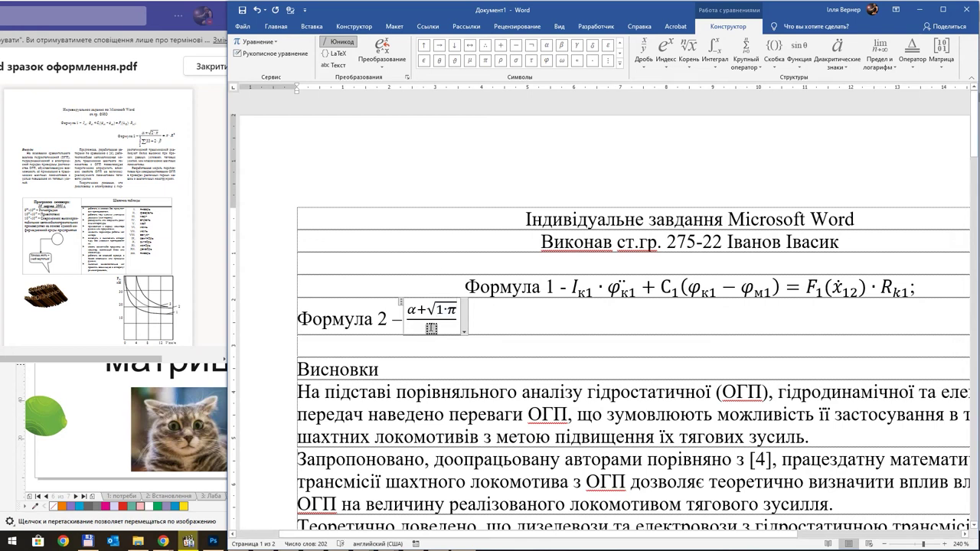
Insert an integral with limits 0 to 2 into the denominator
click(715, 69)
click(762, 109)
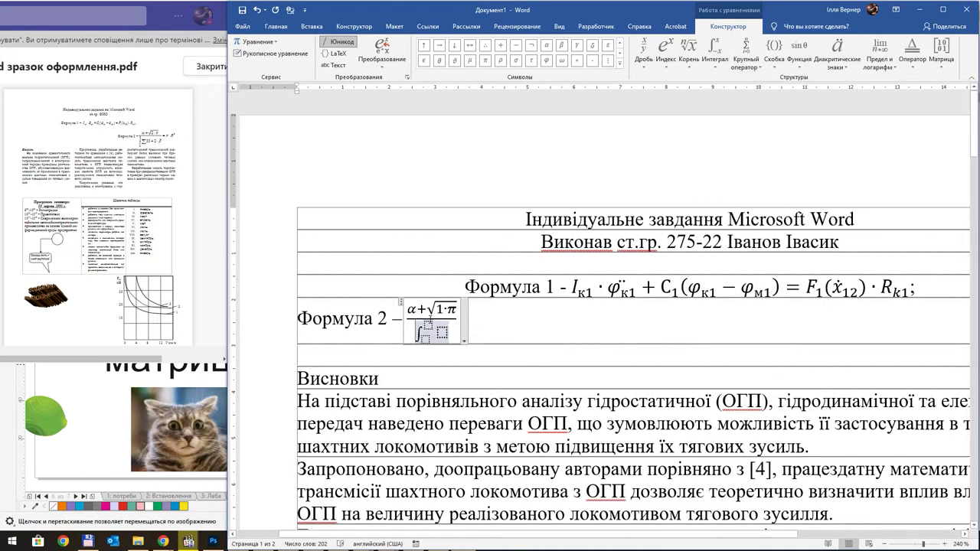
text(2)
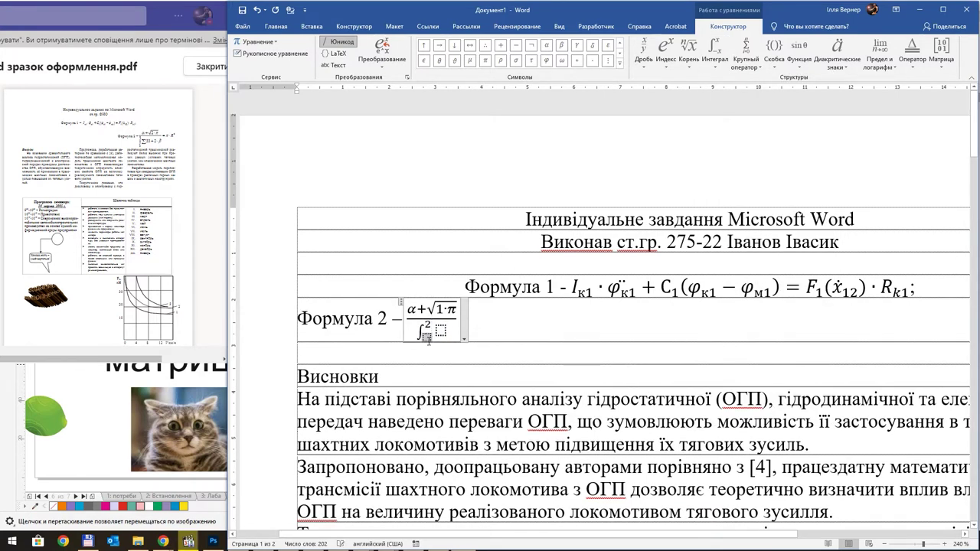
text(0)
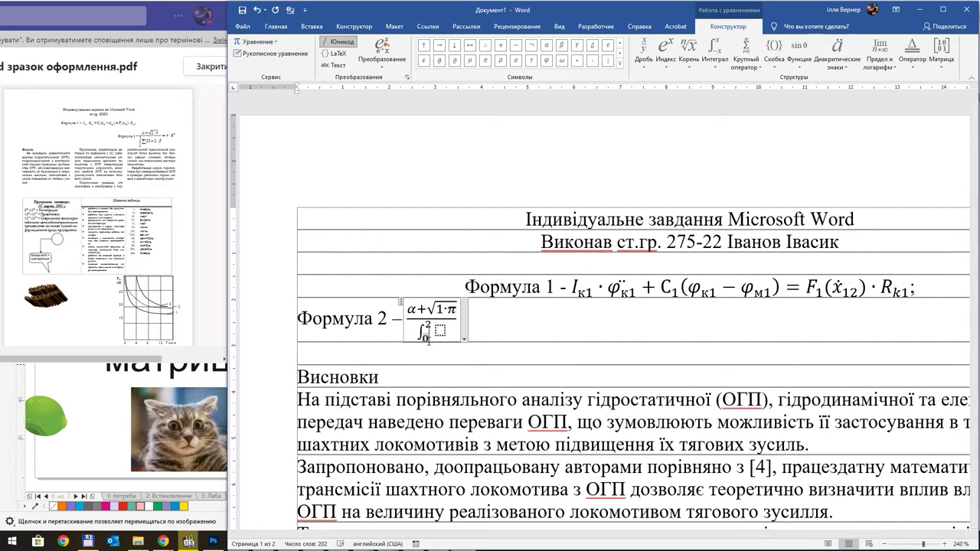
click(440, 330)
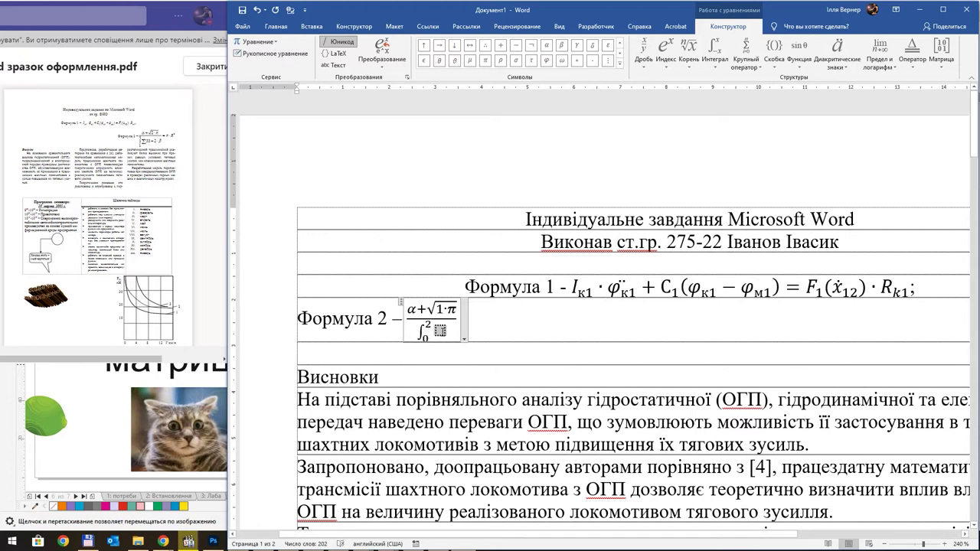
Add a summation of 33 + 2·β with a double-dot accent, then an equals sign
click(745, 60)
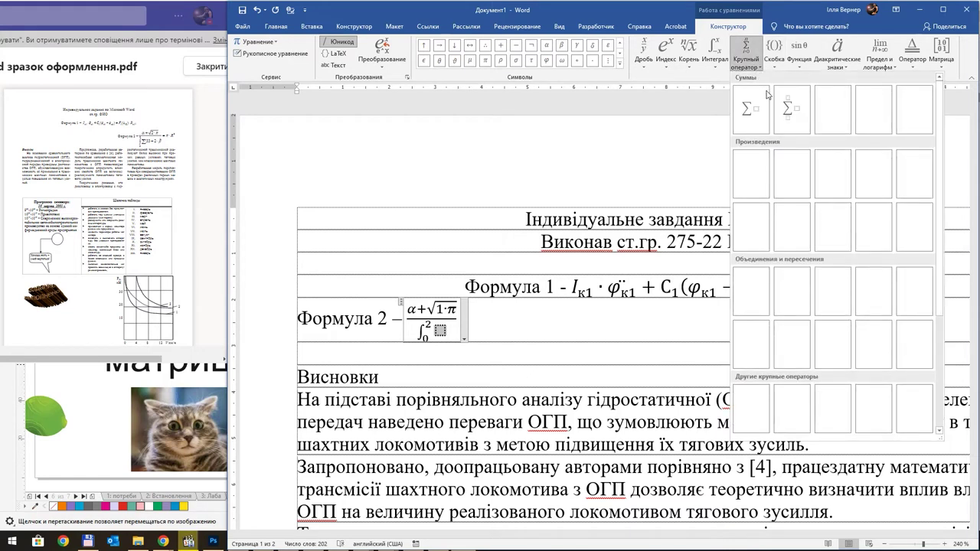
click(757, 105)
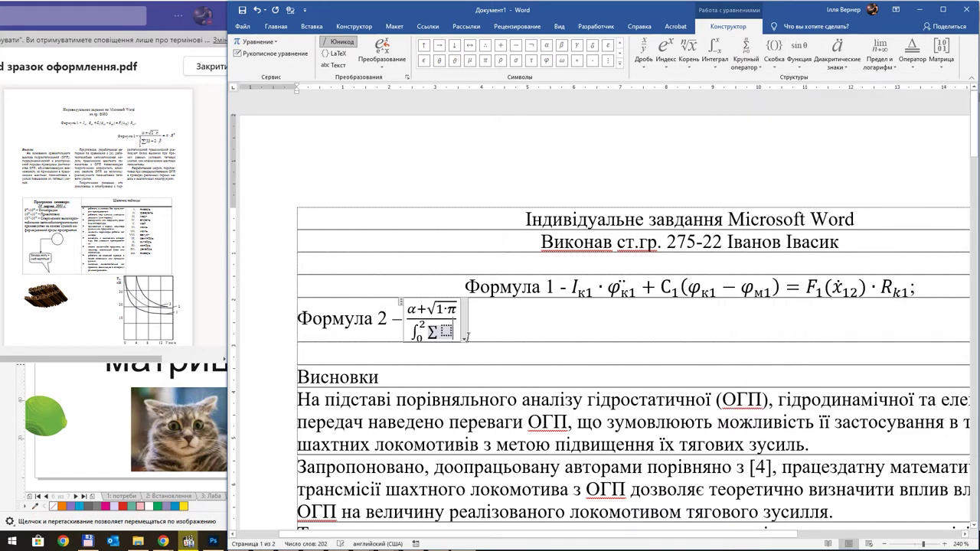
text(33)
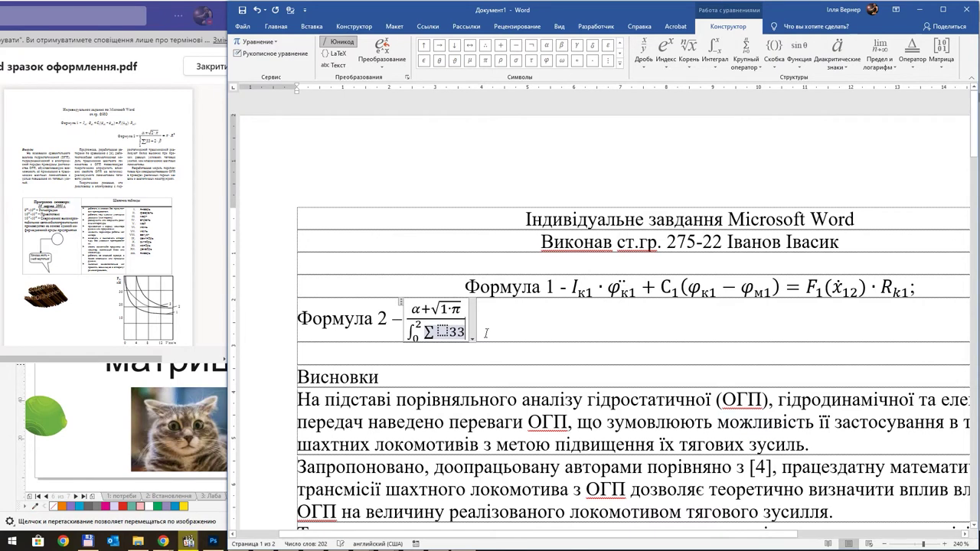
key(shift+Left)
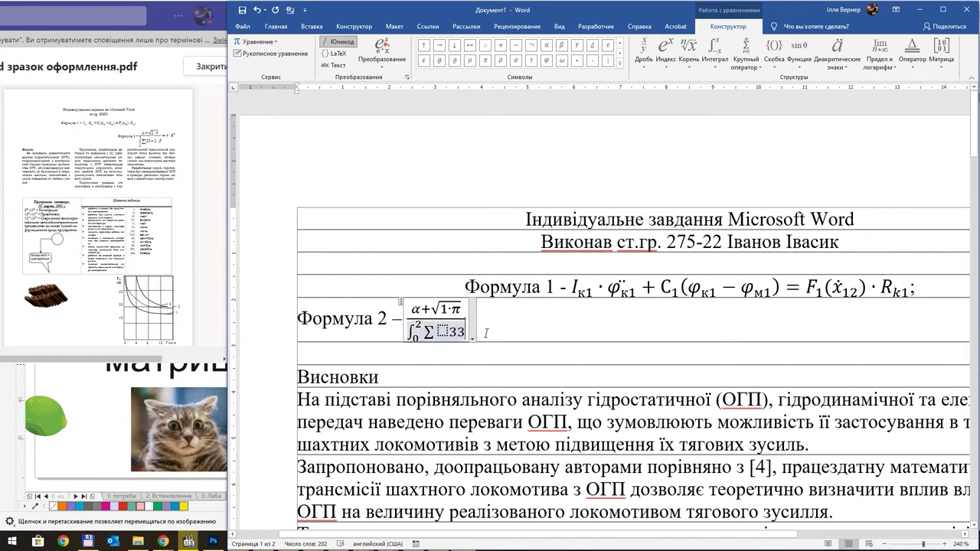
text(+)
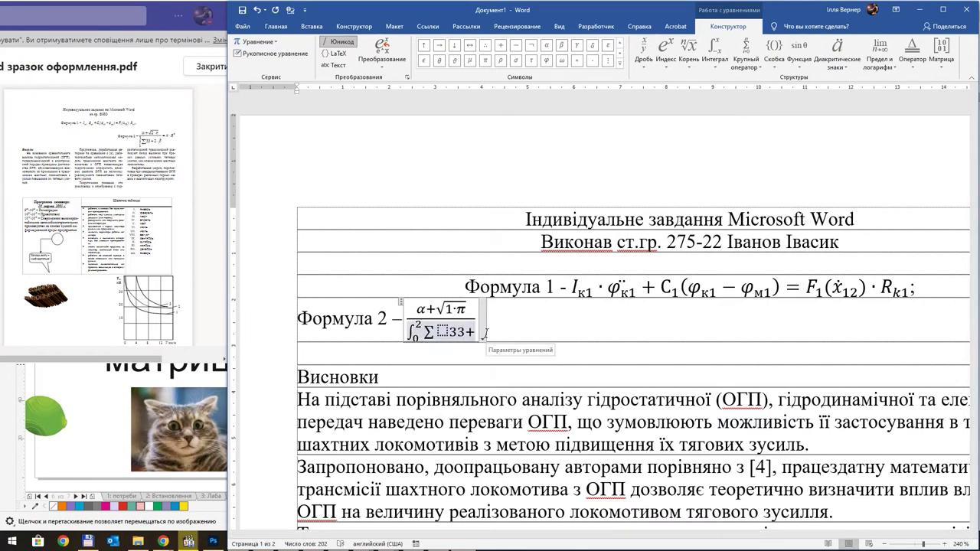
text(2)
click(594, 65)
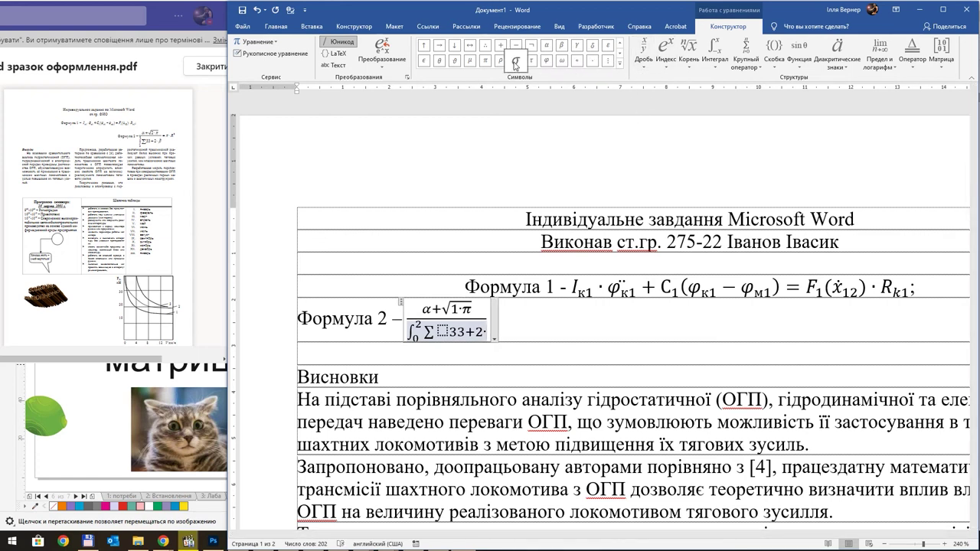
click(562, 47)
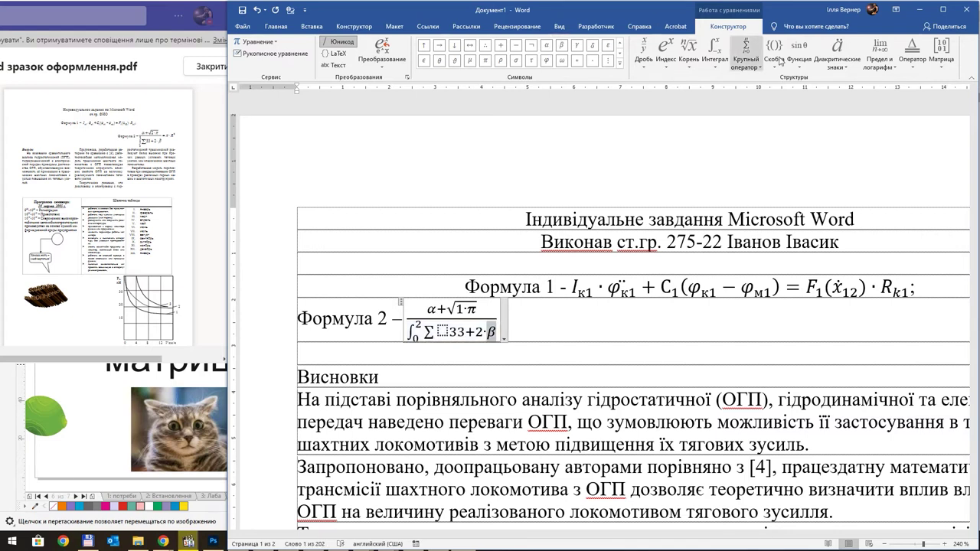
click(848, 74)
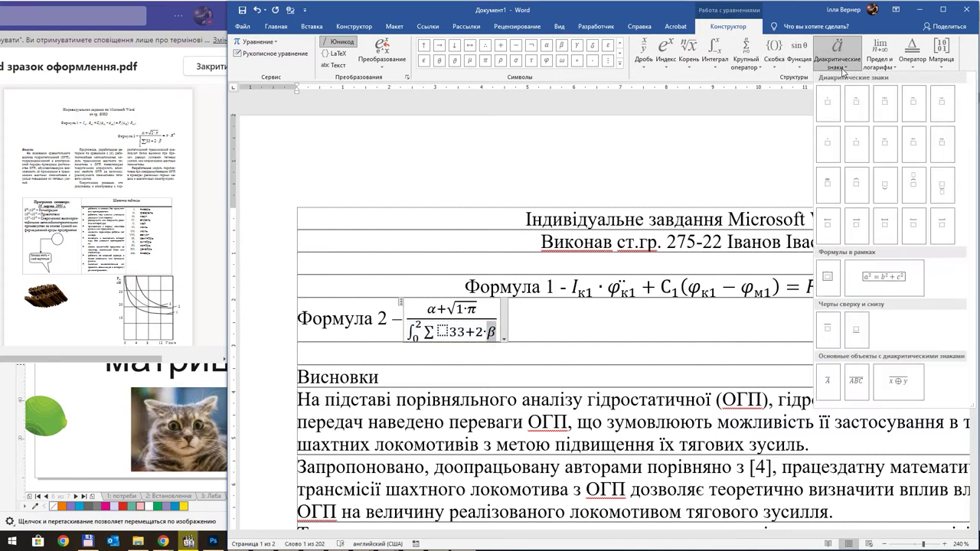
click(856, 104)
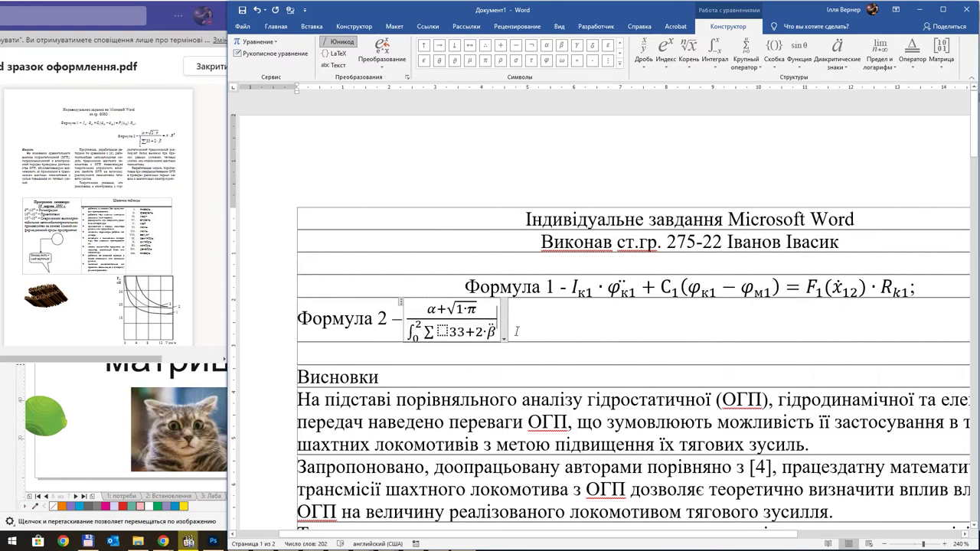
text( =)
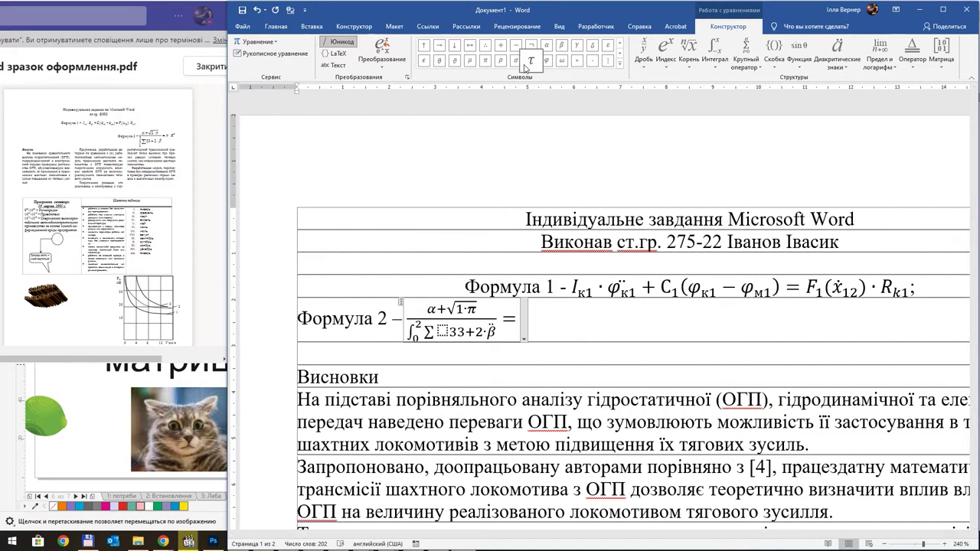
Insert π · after the equals sign on Formula 2's right side
click(486, 63)
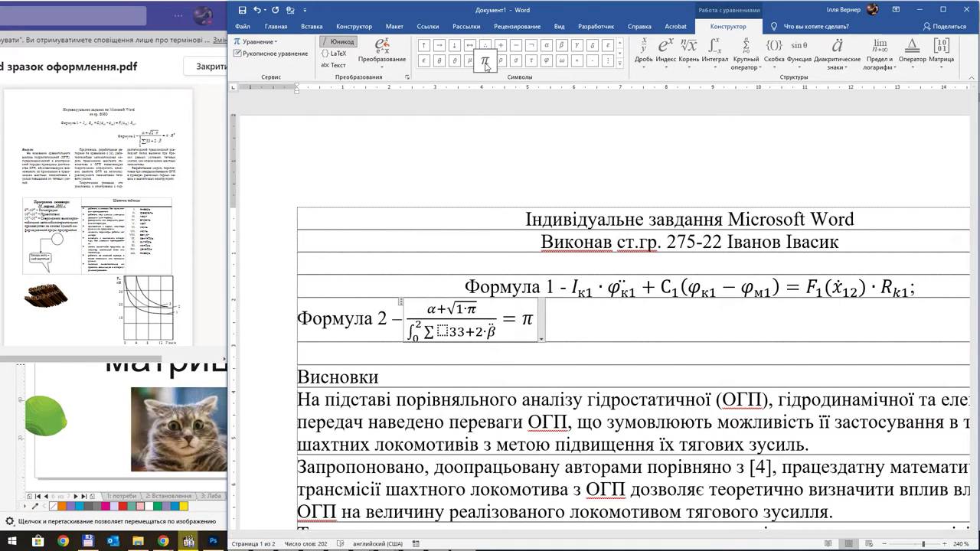
click(593, 61)
double_click(490, 332)
key(ctrl+c)
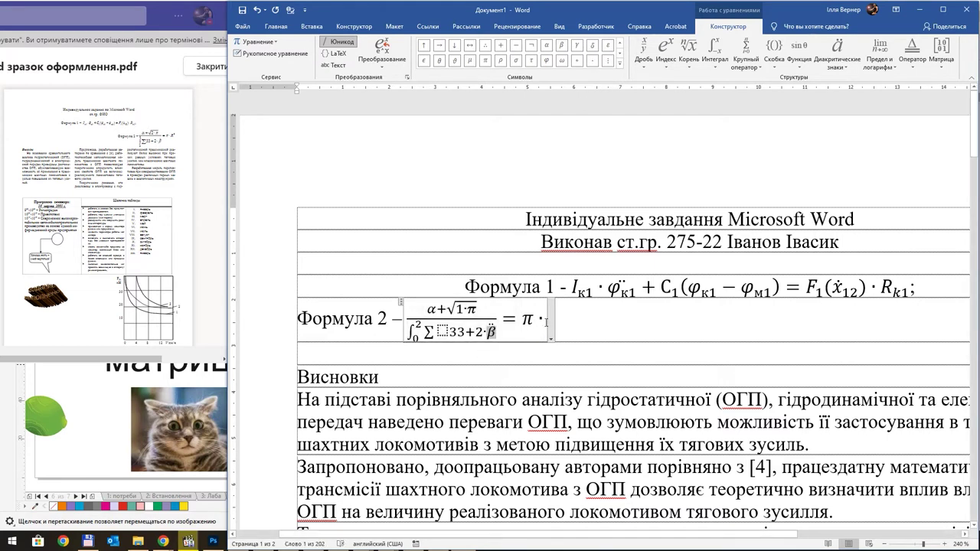
click(547, 321)
key(ctrl+v)
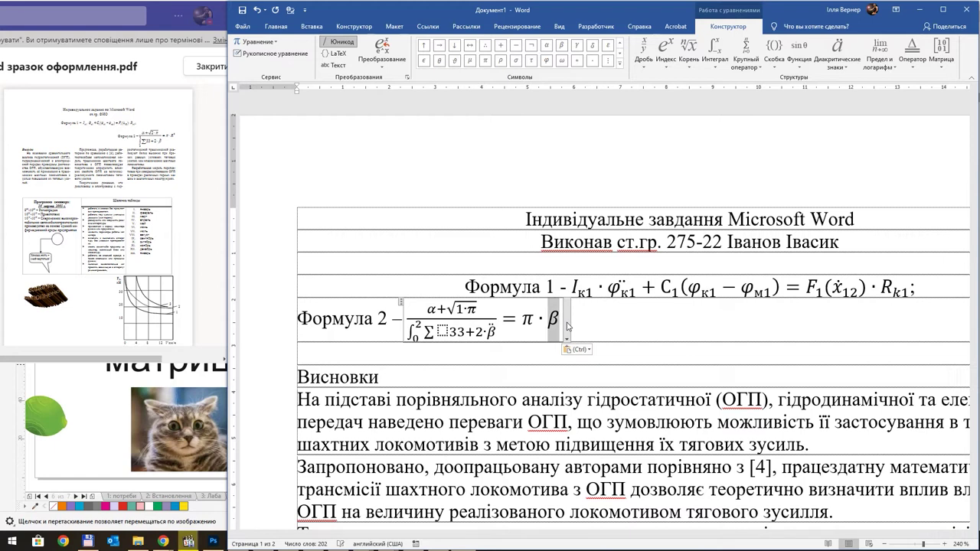
click(837, 55)
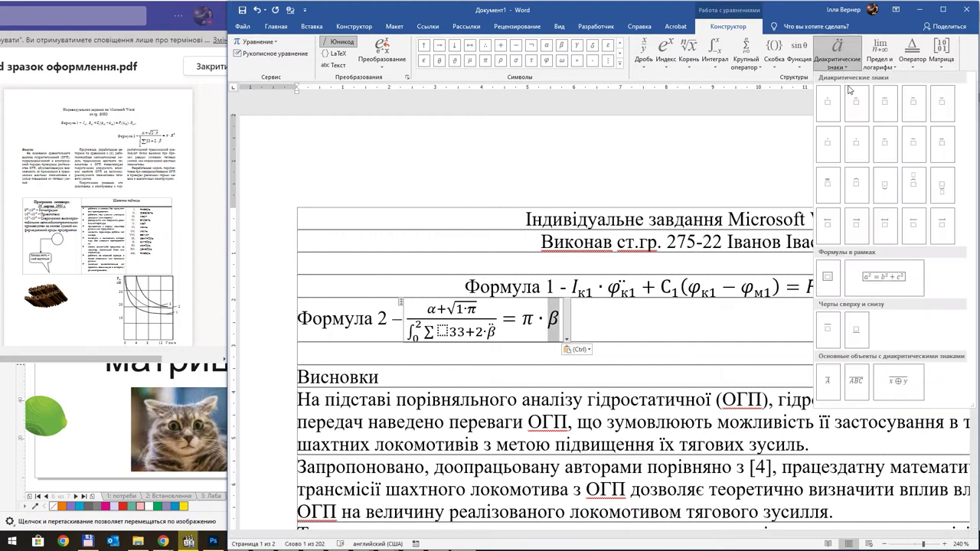
click(849, 92)
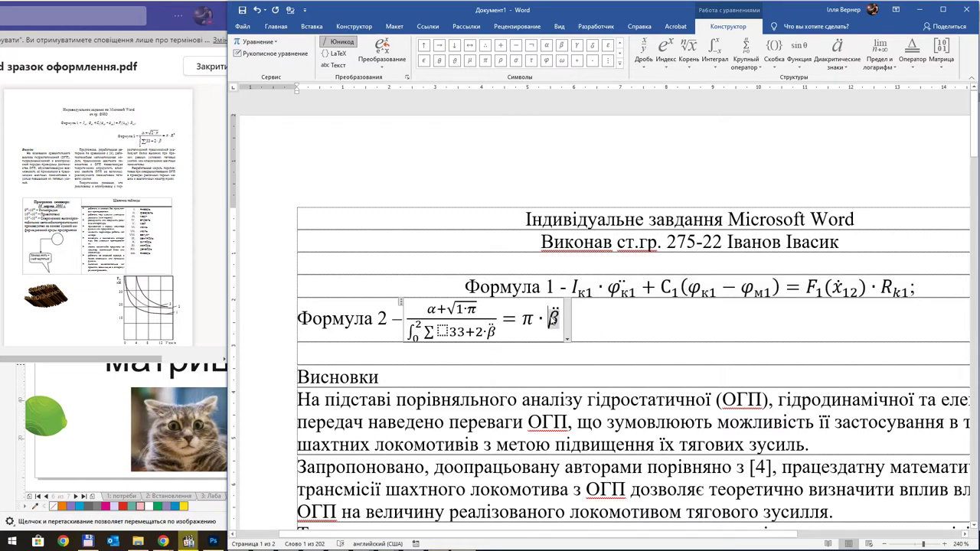
key(BackSpace)
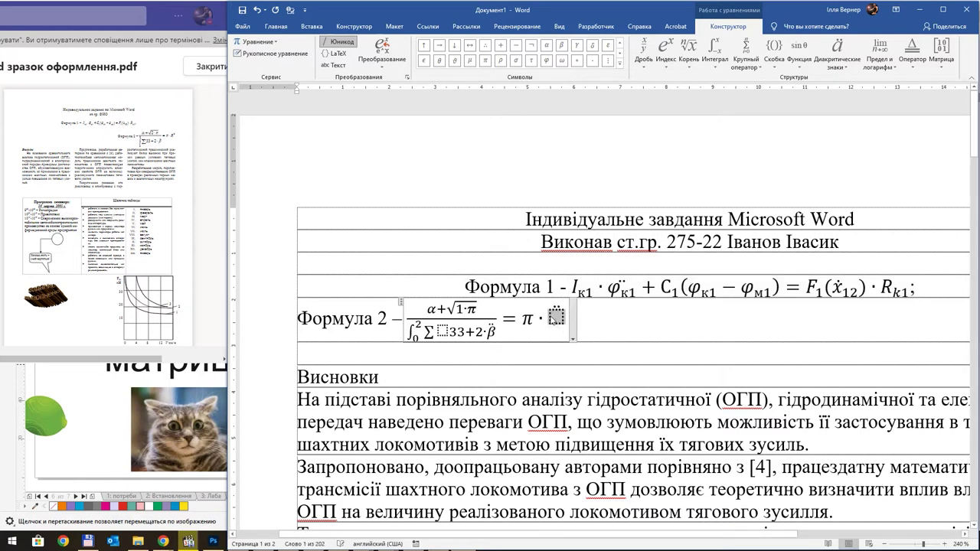
text( К)
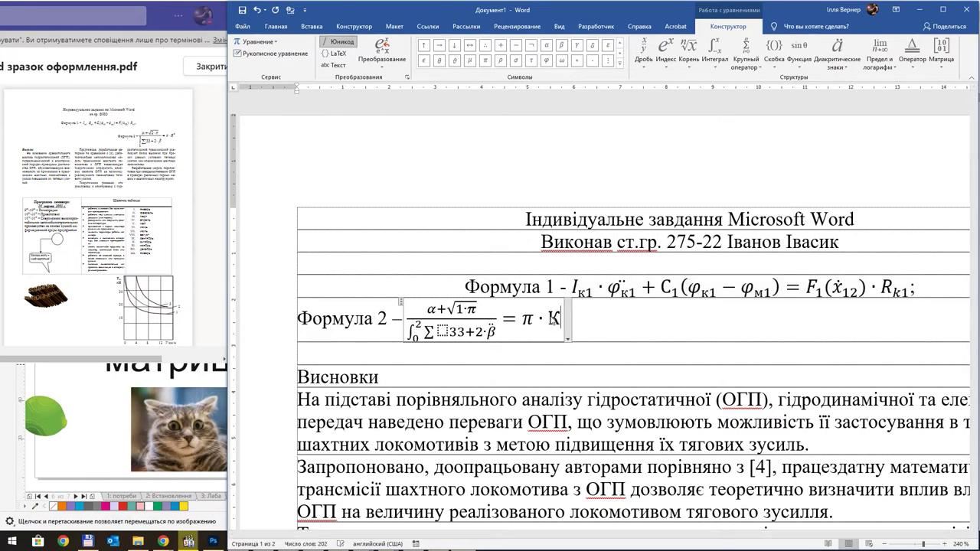
key(BackSpace)
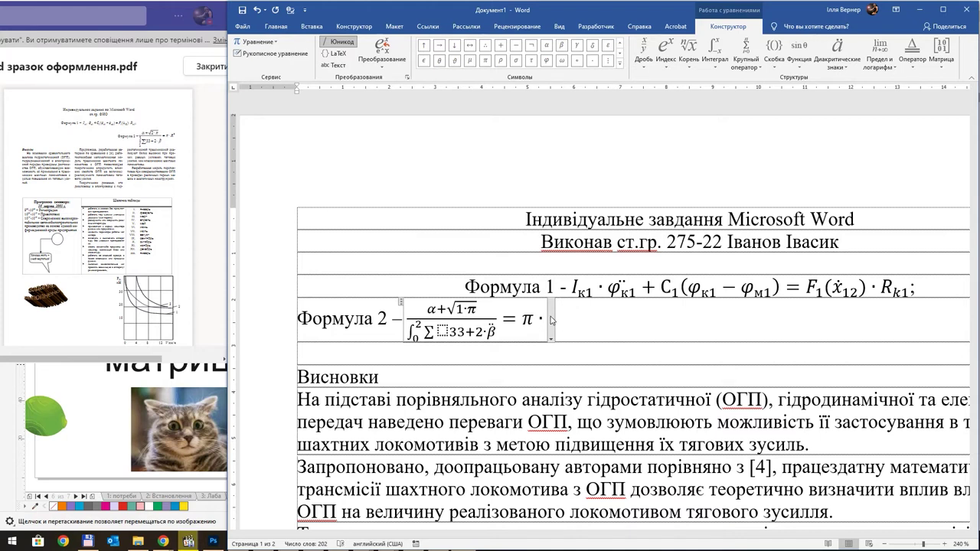
Type R with superscript 2 to complete Formula 2 and leave the equation
text(R)
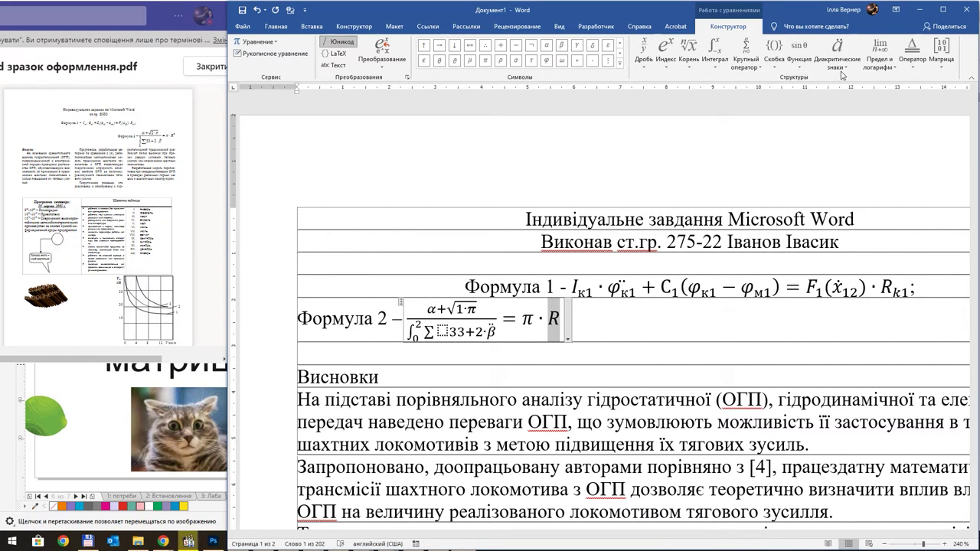
click(669, 51)
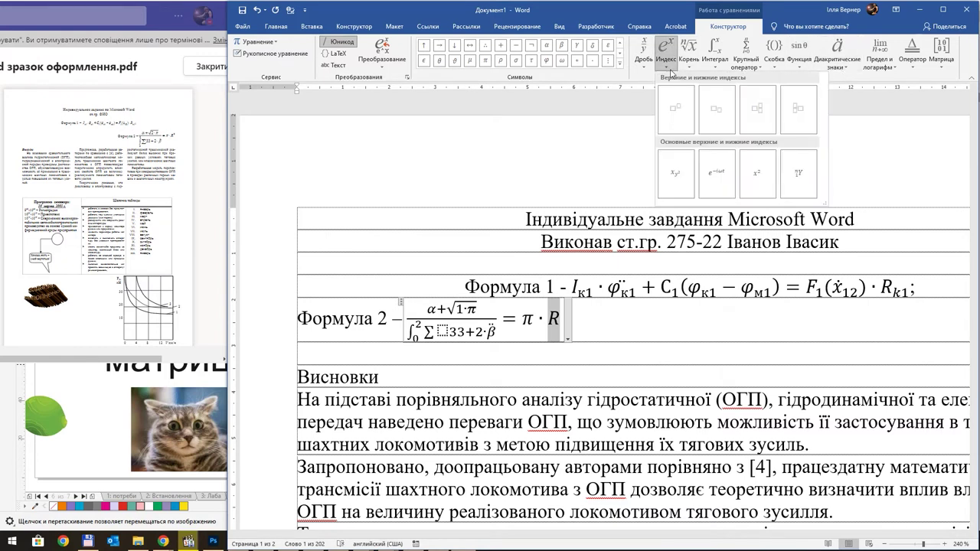
click(677, 108)
text(2)
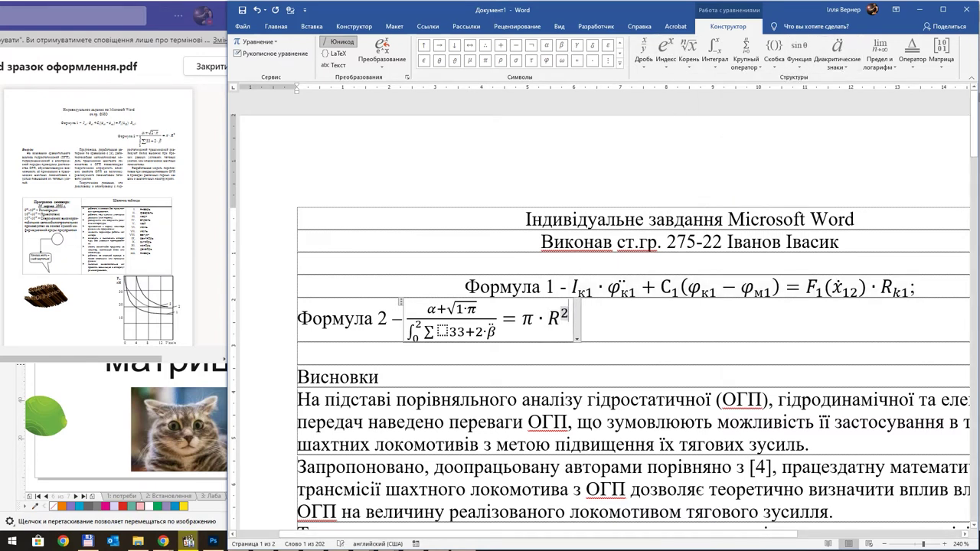
click(602, 330)
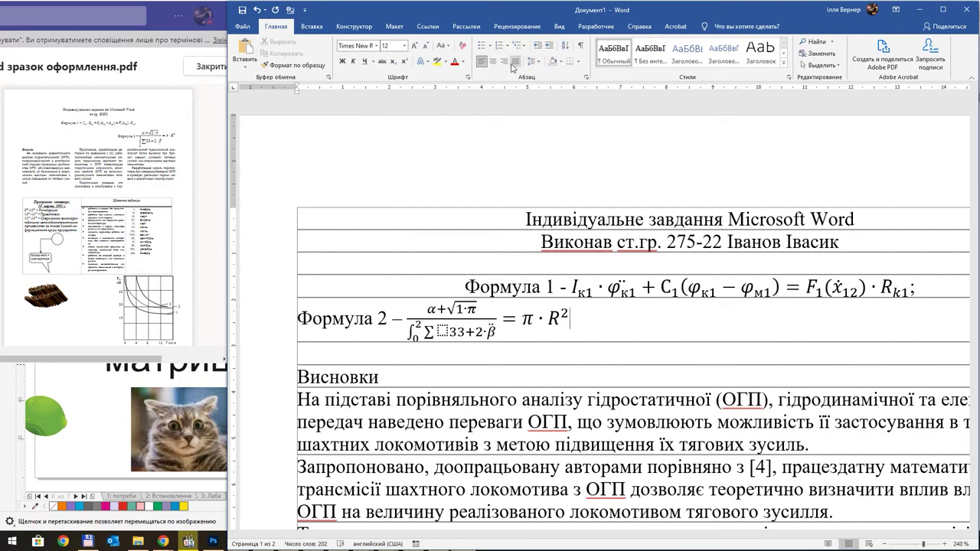
Right-align the Формула 2 line beneath the centred Formula 1
click(504, 61)
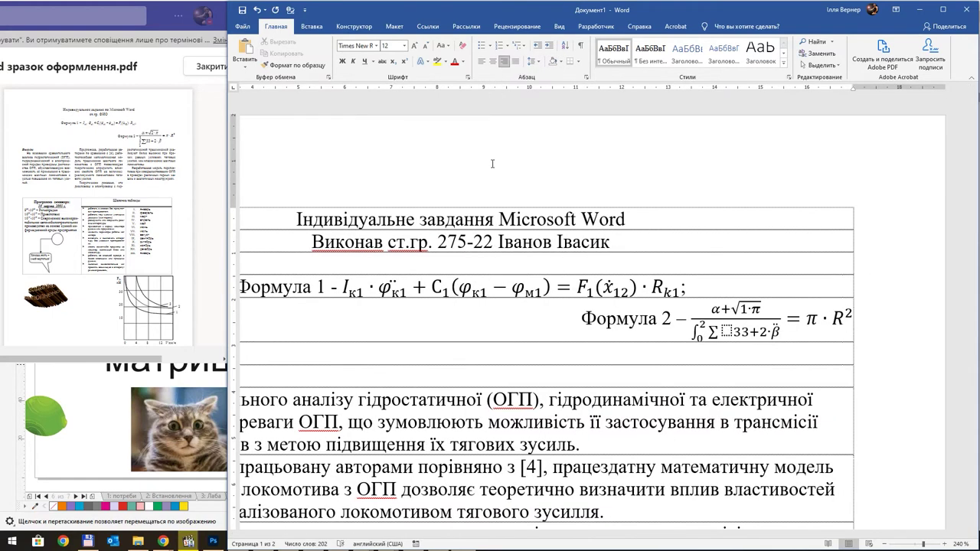
ctrl+scroll(519, 278, down, 3)
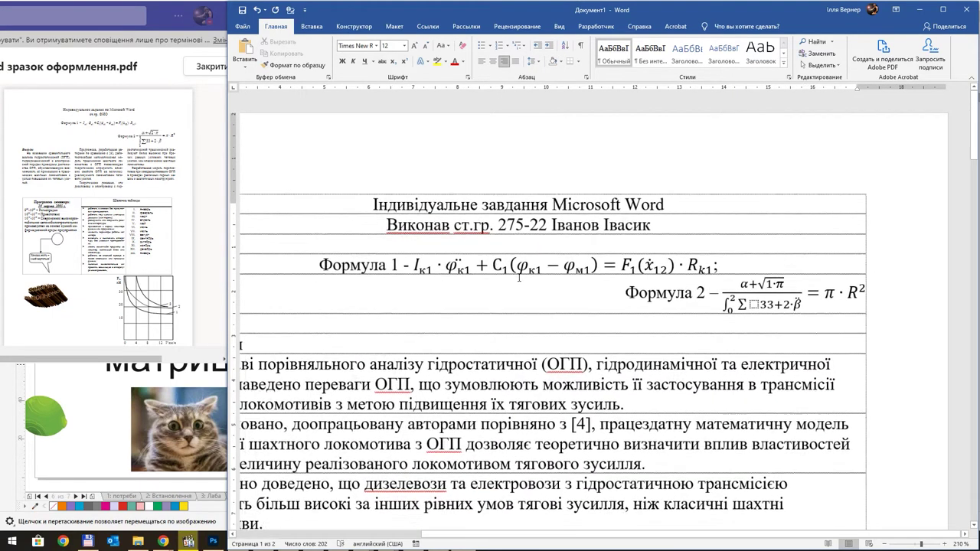
ctrl+scroll(548, 311, down, 3)
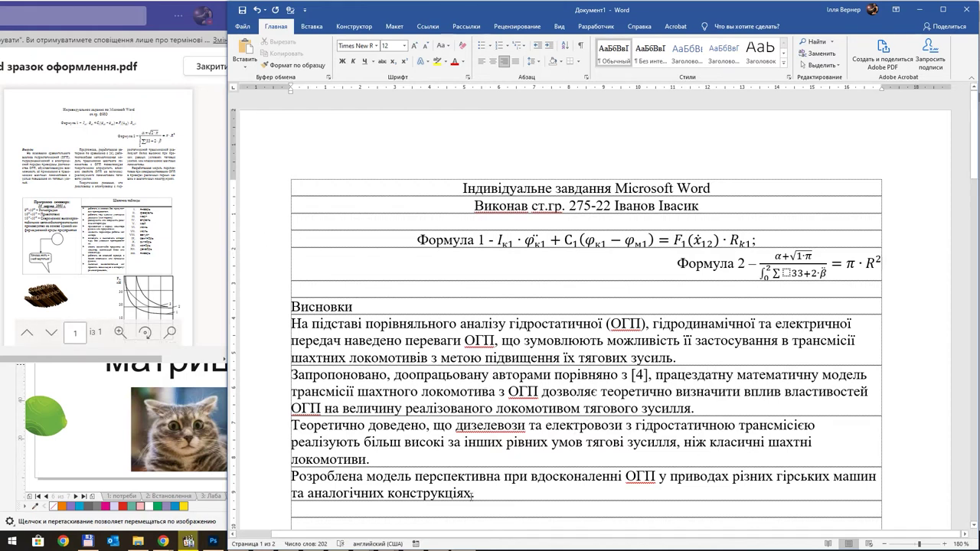
Select the text from Висновки to конструкціях. and format it as three equal columns
drag(472, 493, 270, 309)
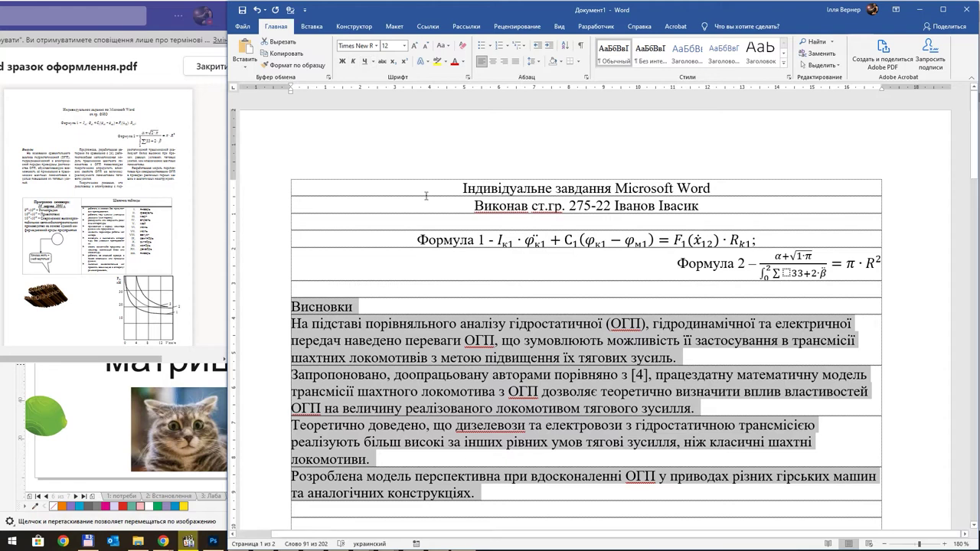
click(436, 343)
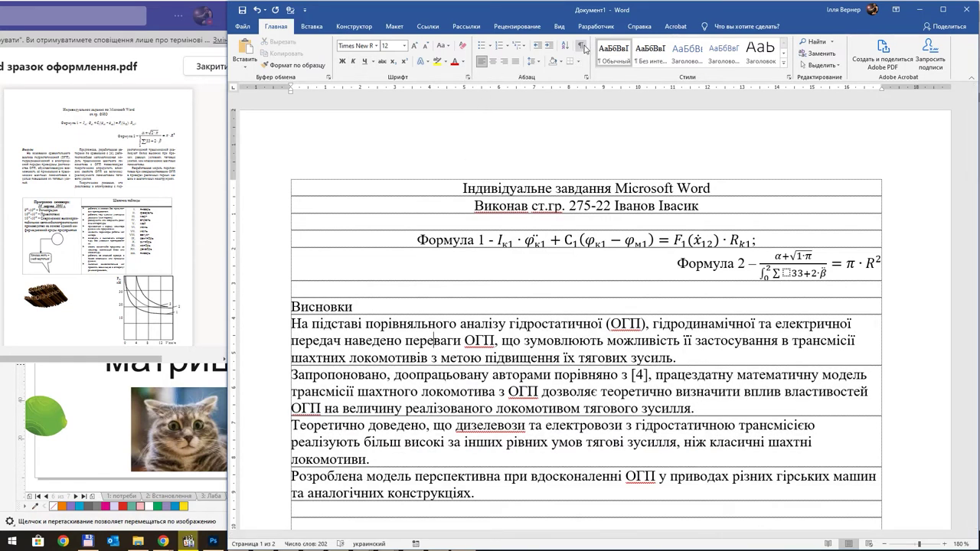
click(581, 46)
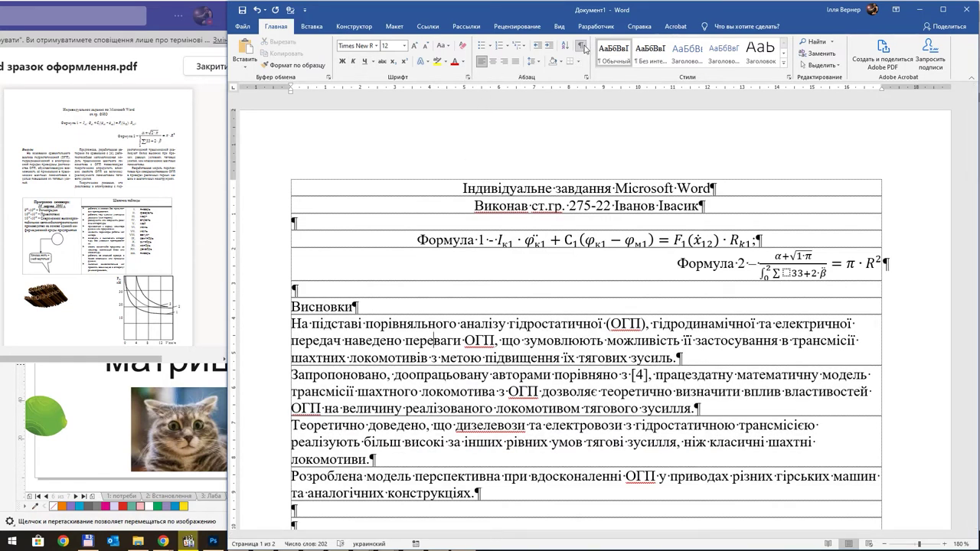
click(582, 46)
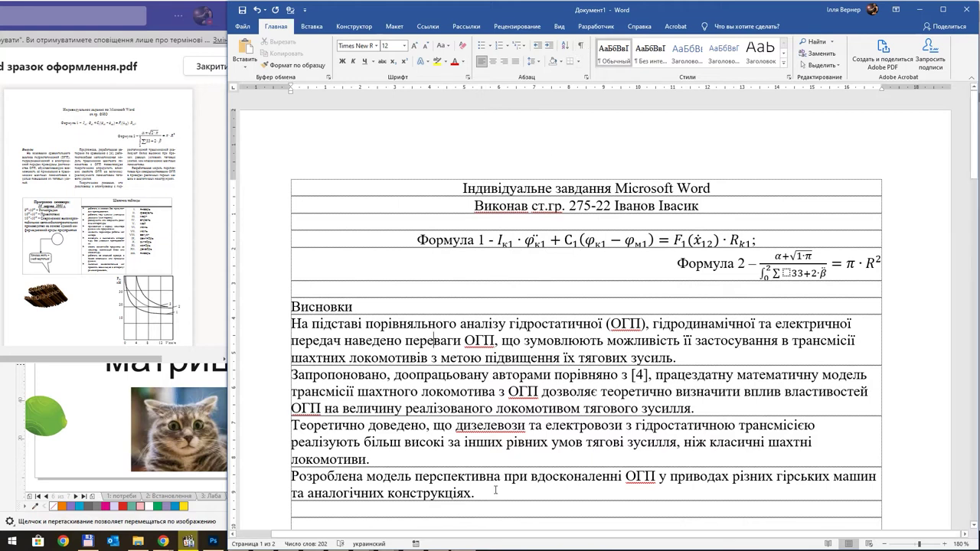
drag(495, 490, 292, 306)
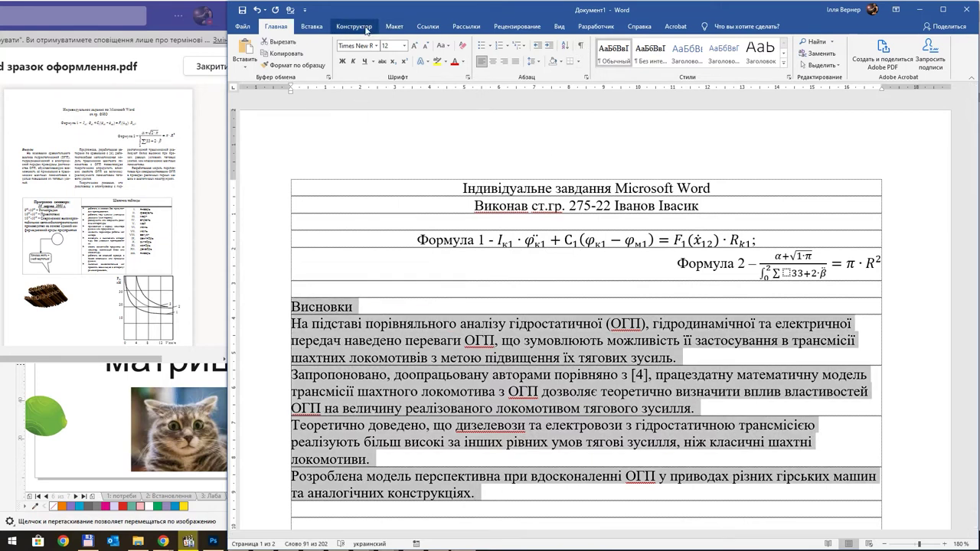
click(393, 27)
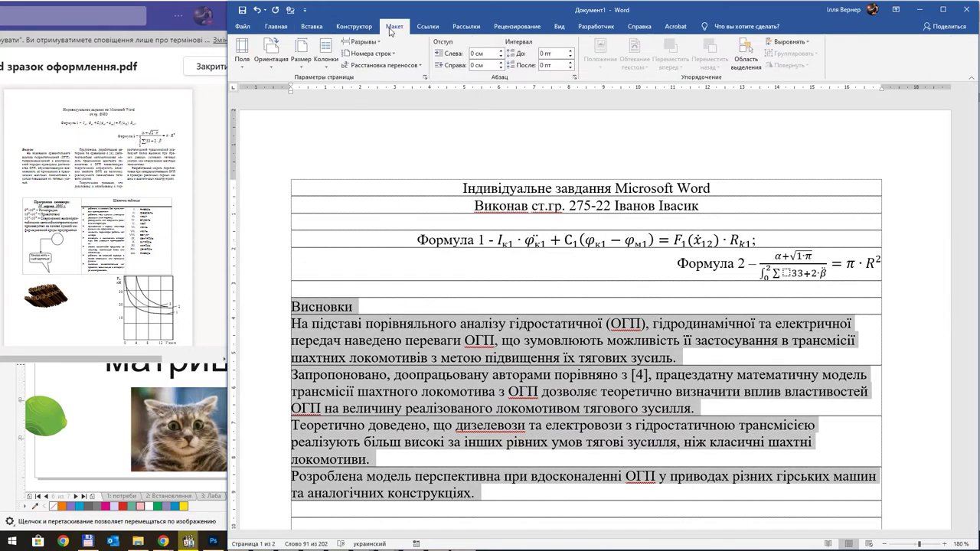
click(326, 61)
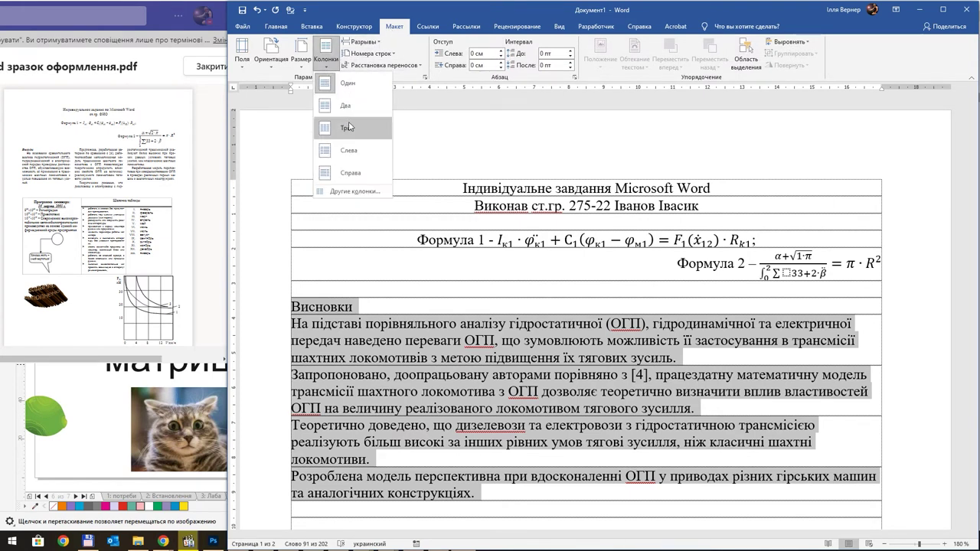
click(354, 192)
drag(613, 189, 478, 116)
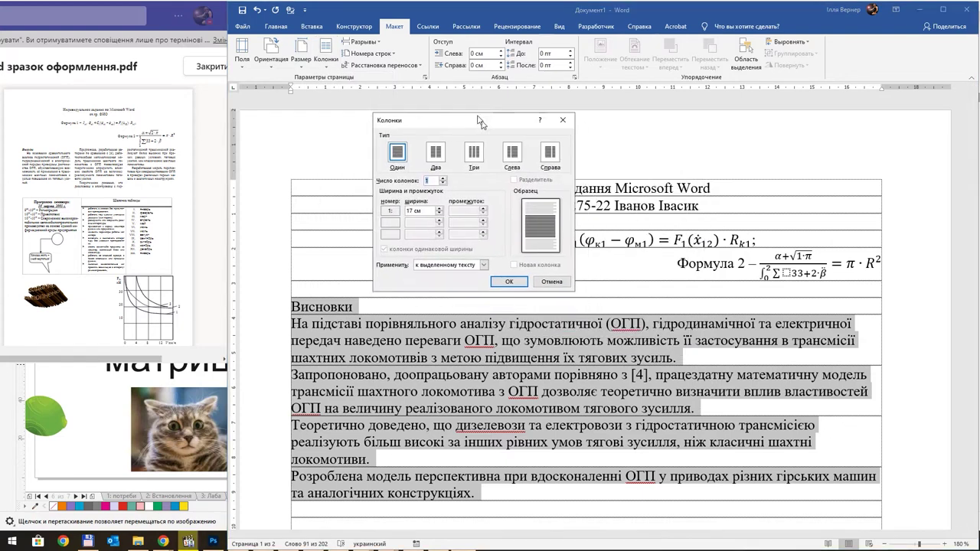
click(439, 173)
click(439, 173)
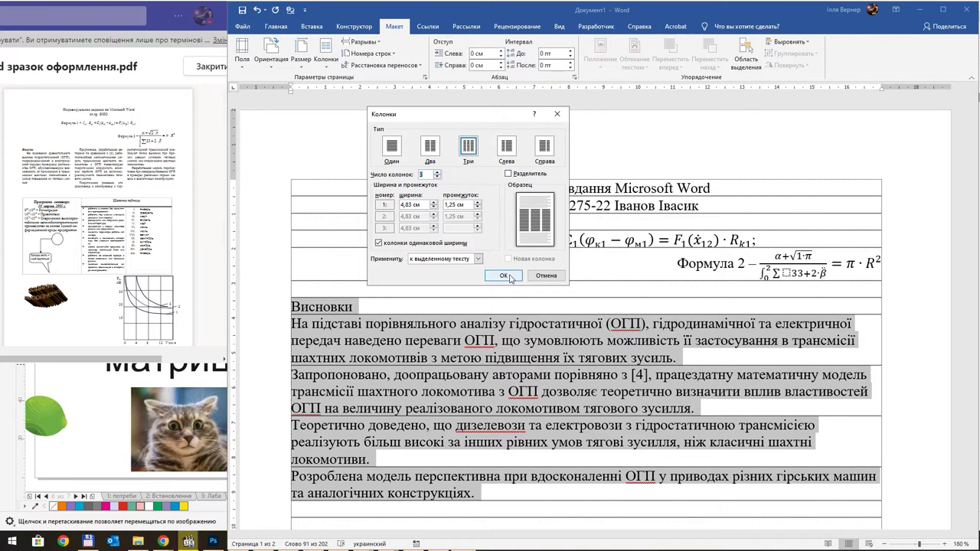
click(505, 275)
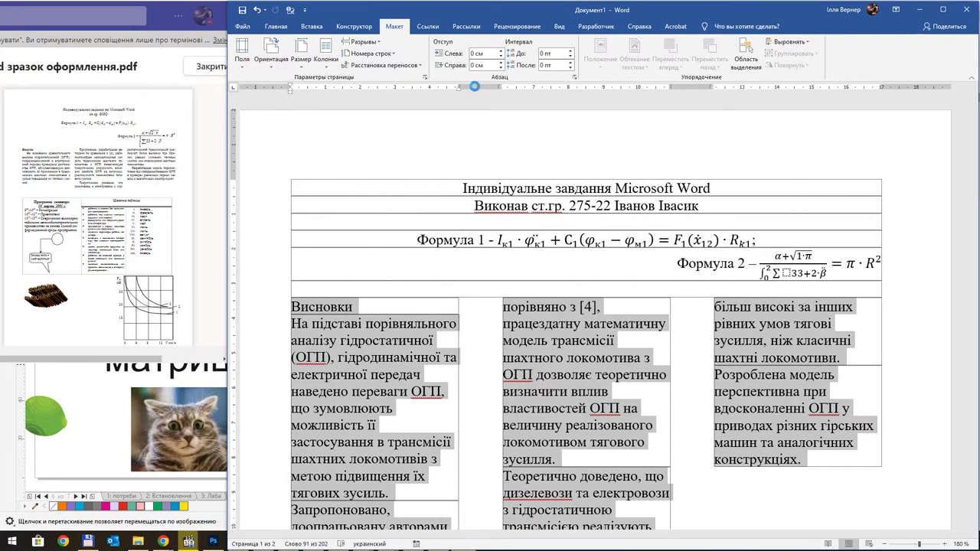
Lower the spacing value between the three conclusion columns in the column settings and confirm
double_click(474, 87)
drag(470, 118, 515, 121)
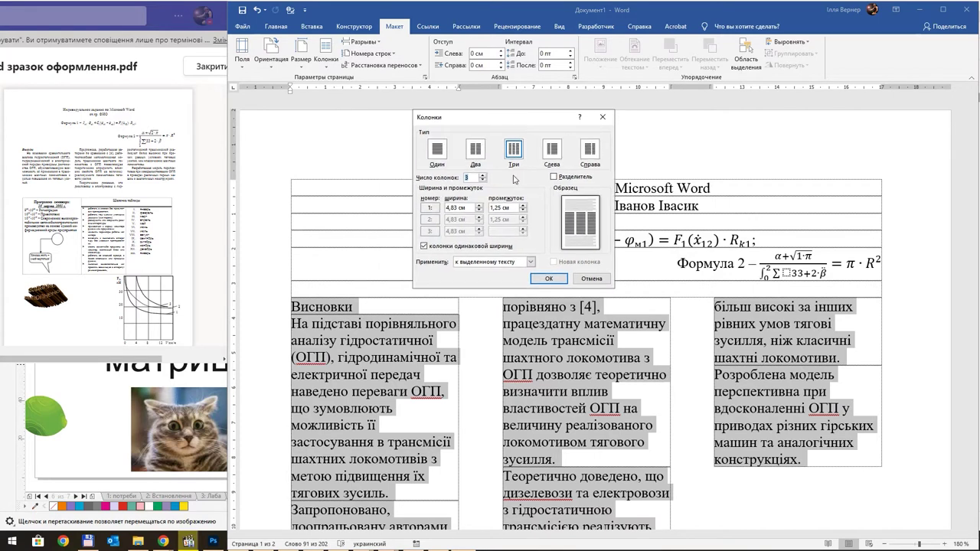
click(522, 211)
click(523, 212)
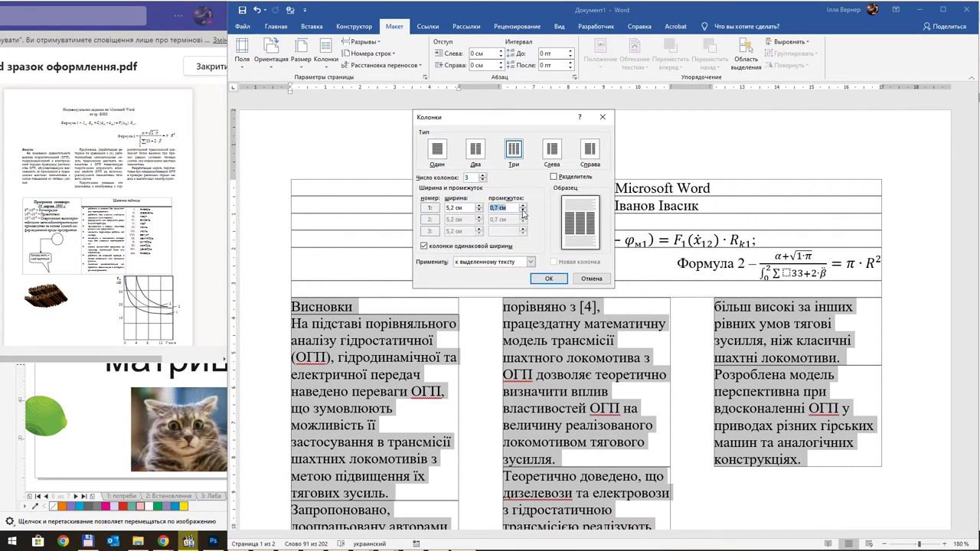
click(523, 211)
drag(506, 209, 489, 209)
click(548, 280)
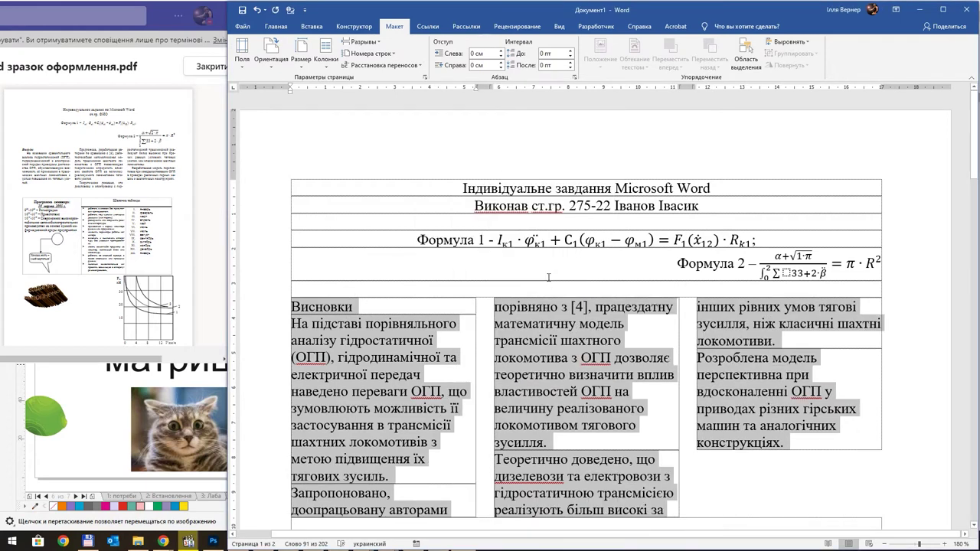
Scroll over the widened conclusion columns and place the cursor in the third column
scroll(541, 265, down, 5)
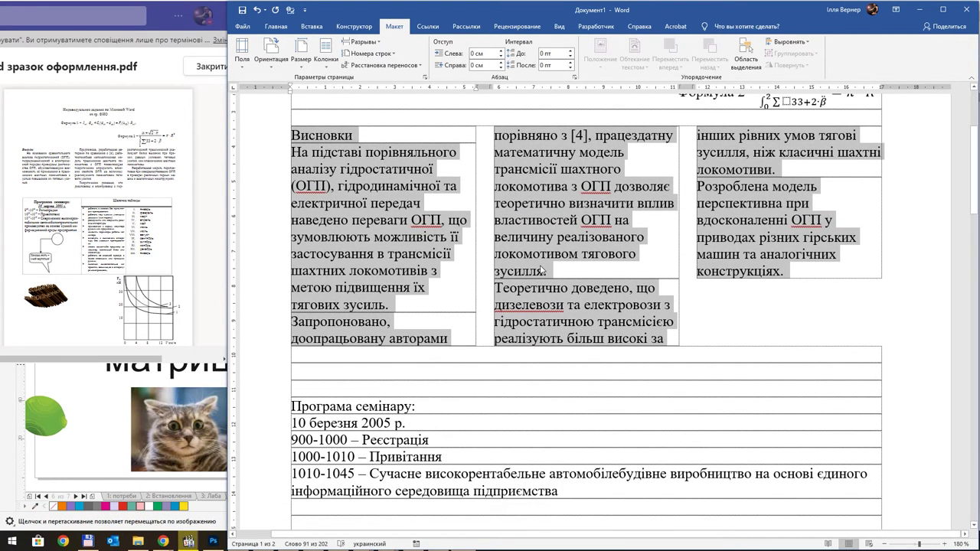
scroll(540, 270, up, 1)
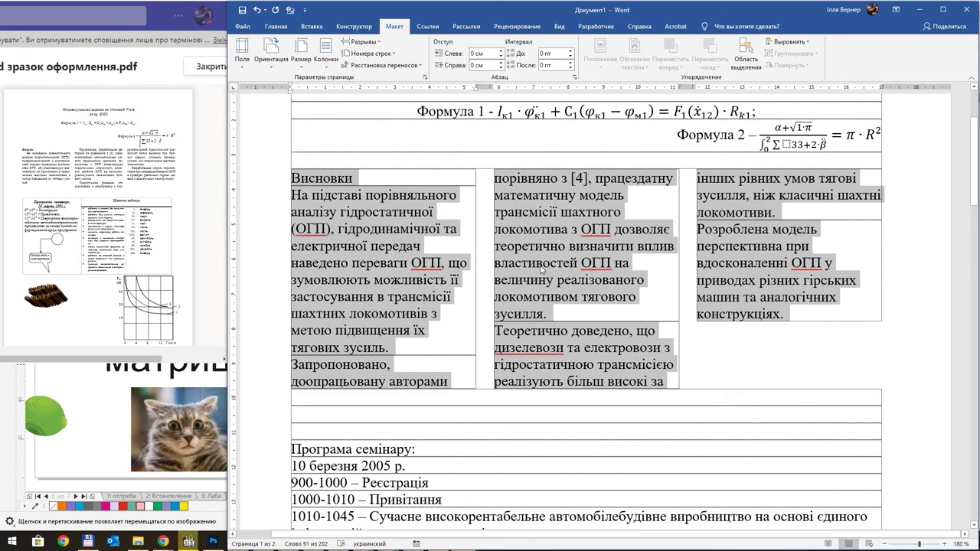
scroll(541, 268, up, 1)
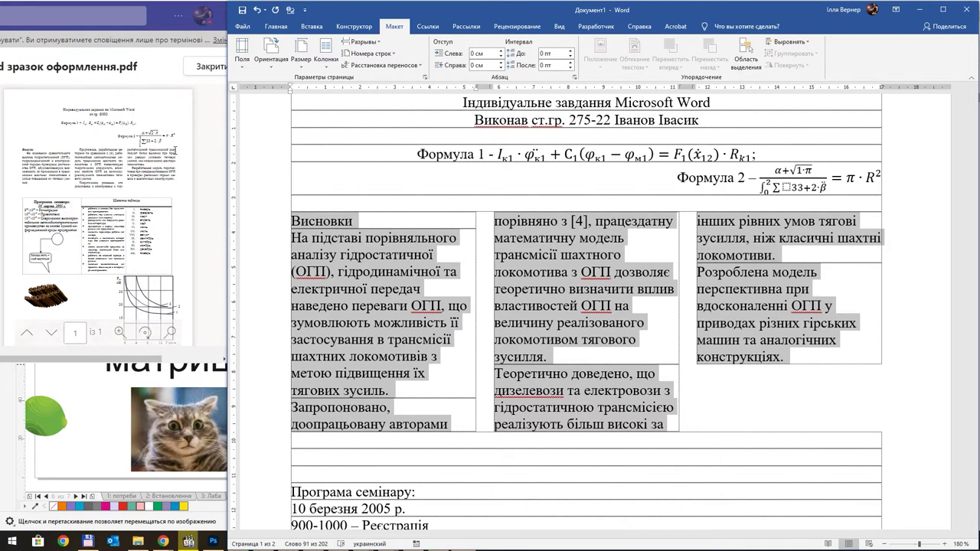
click(636, 288)
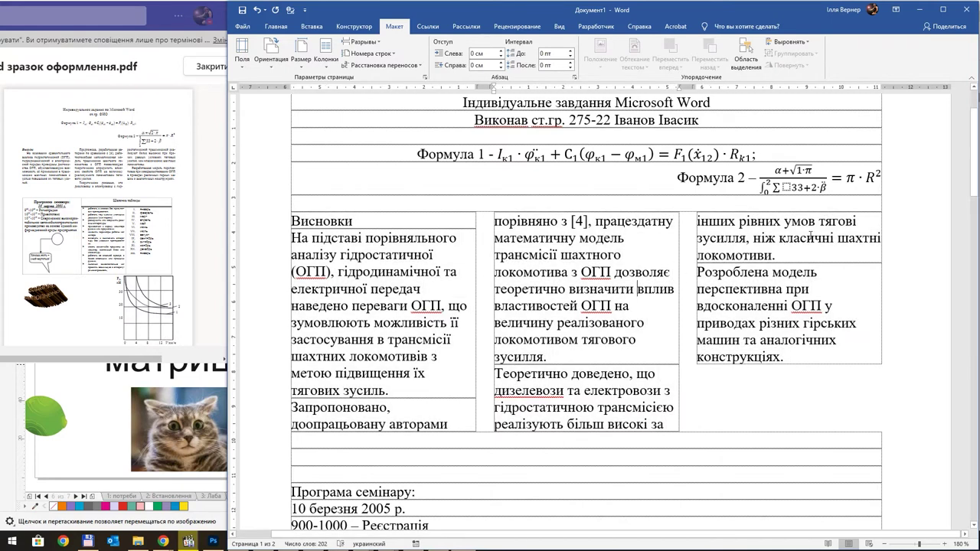
click(823, 304)
click(276, 28)
click(842, 342)
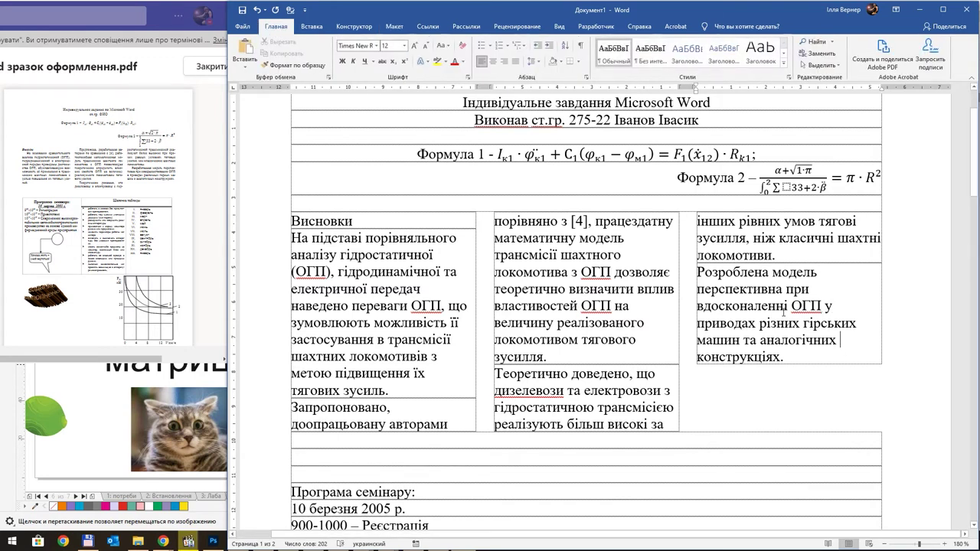
drag(784, 312, 721, 221)
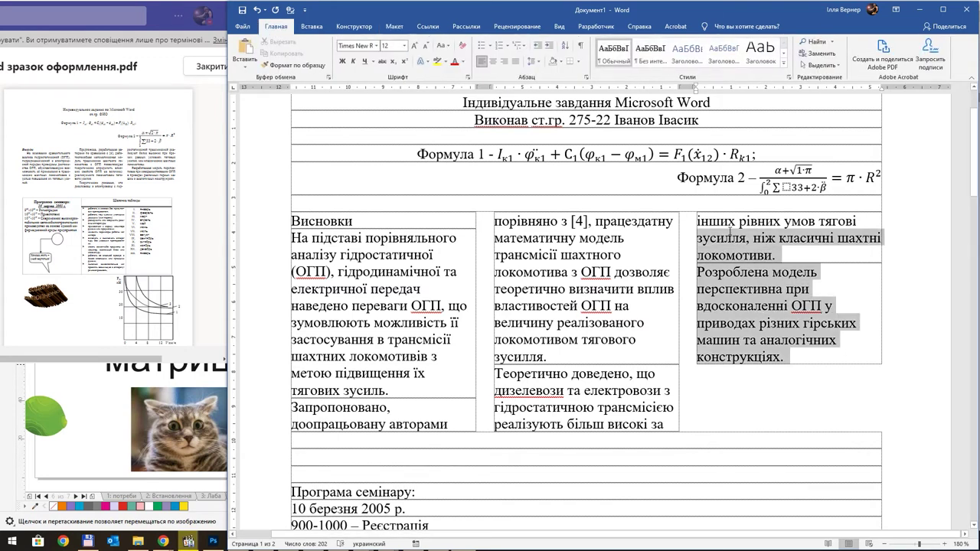
click(790, 316)
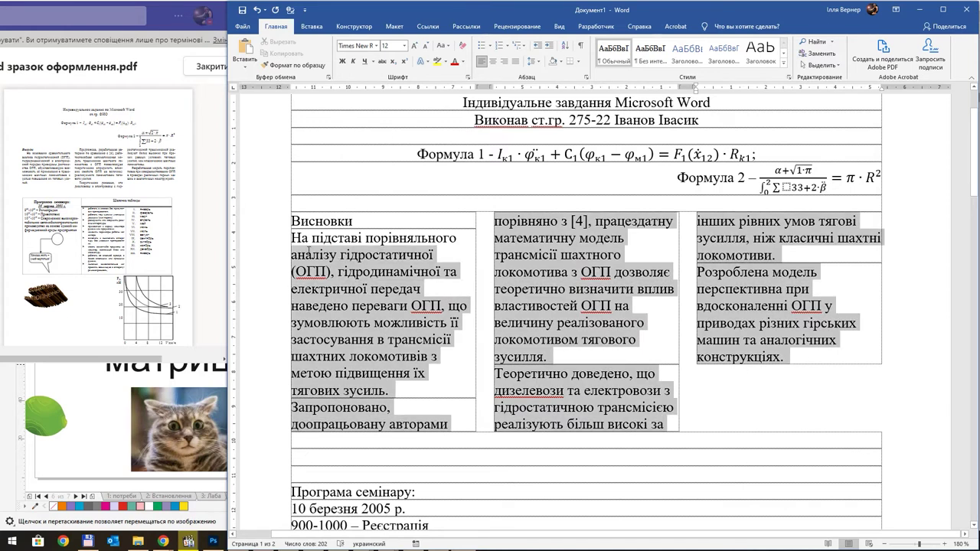
drag(789, 322, 299, 239)
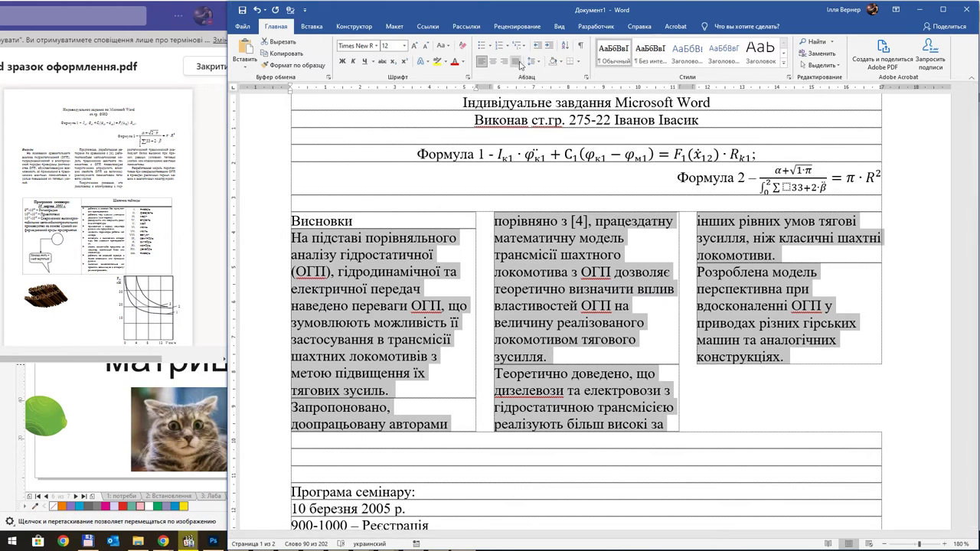
click(515, 60)
click(603, 289)
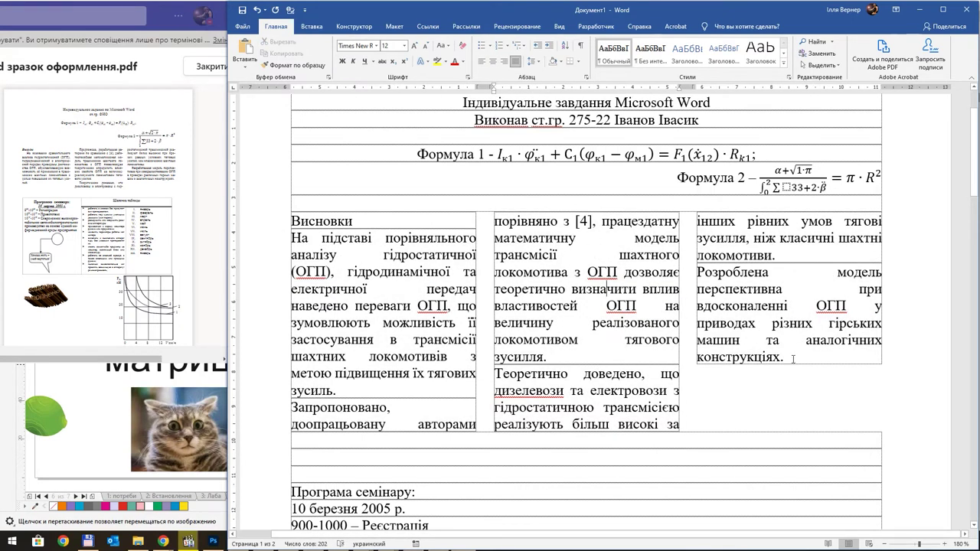
drag(793, 359, 291, 237)
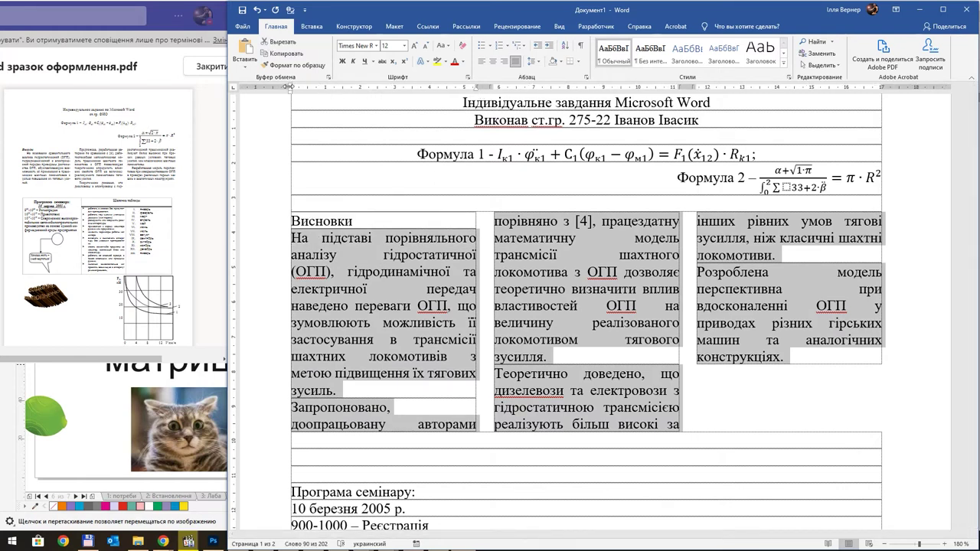
drag(291, 85, 307, 86)
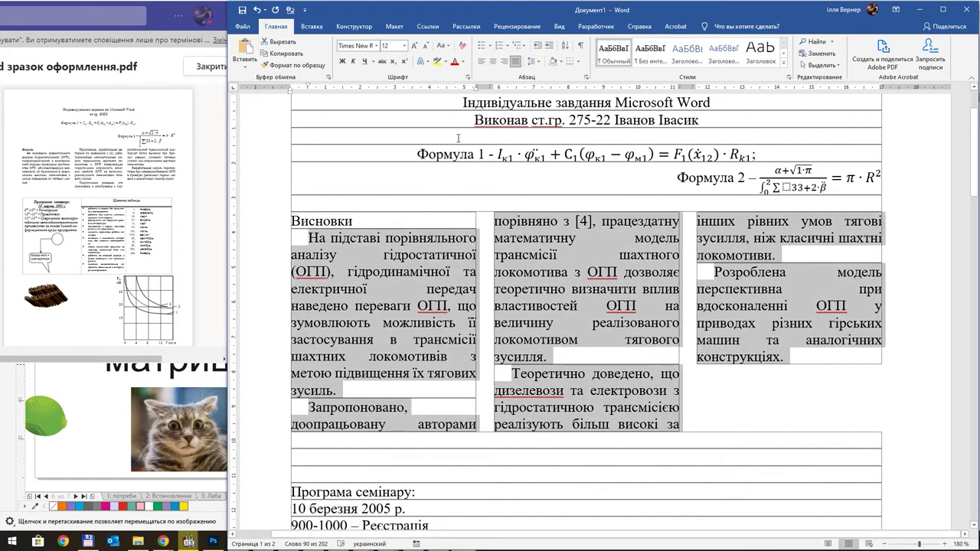
right_click(414, 265)
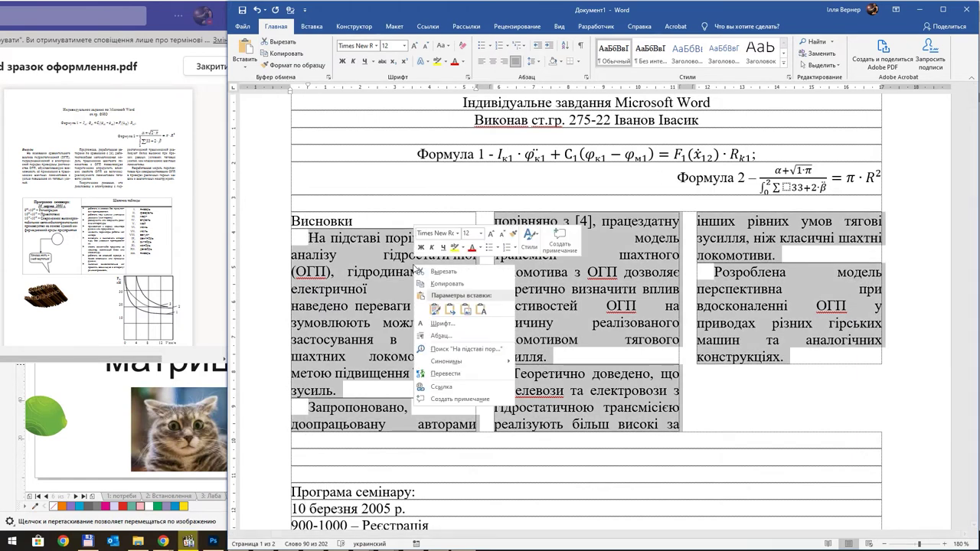
click(449, 338)
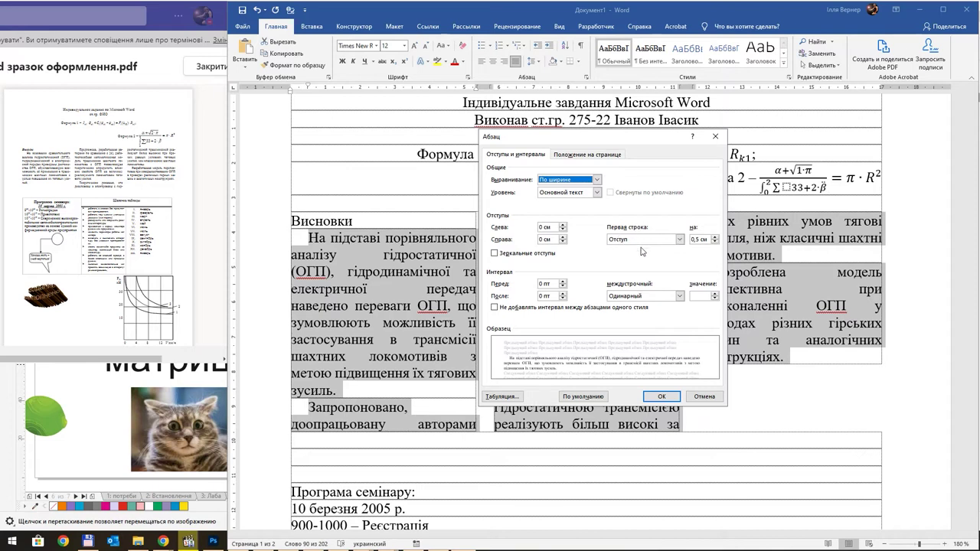
drag(681, 240, 707, 240)
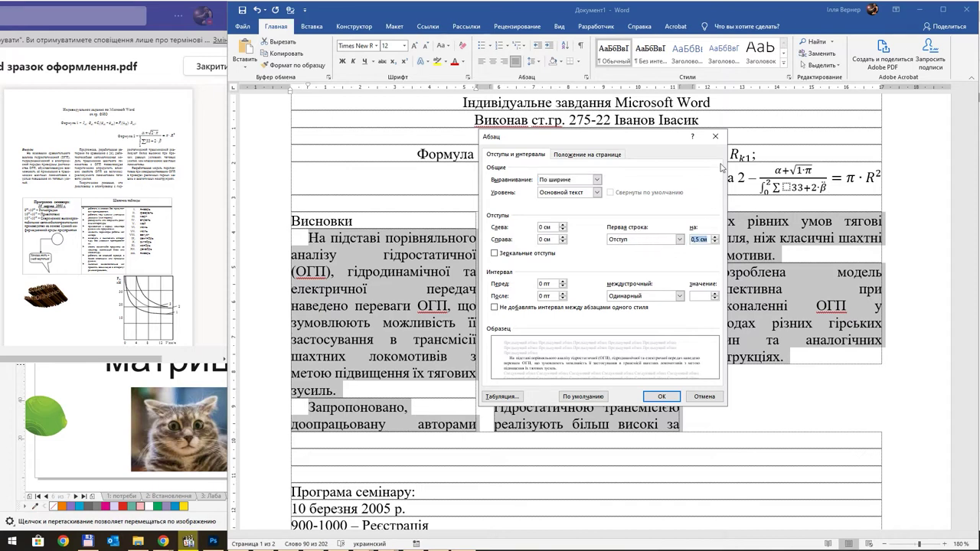
click(715, 136)
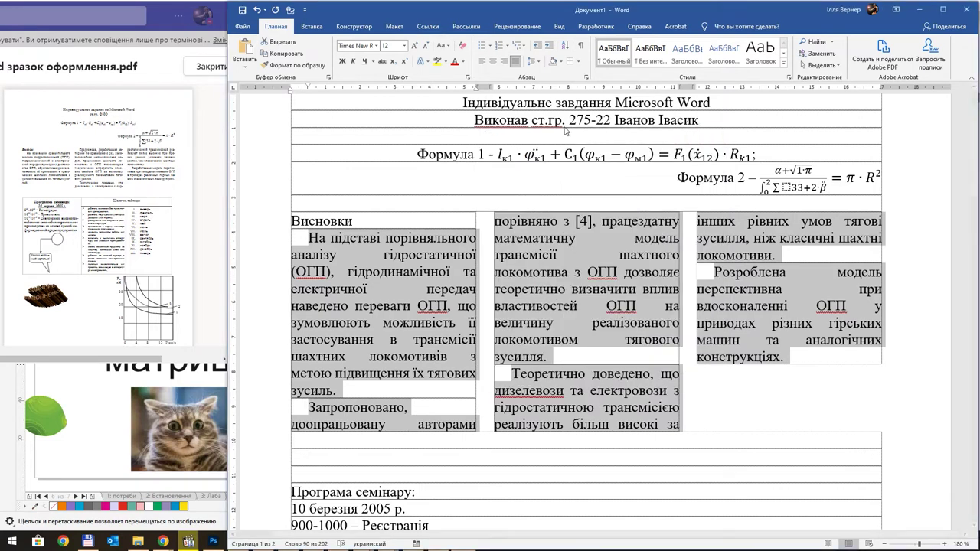
click(587, 79)
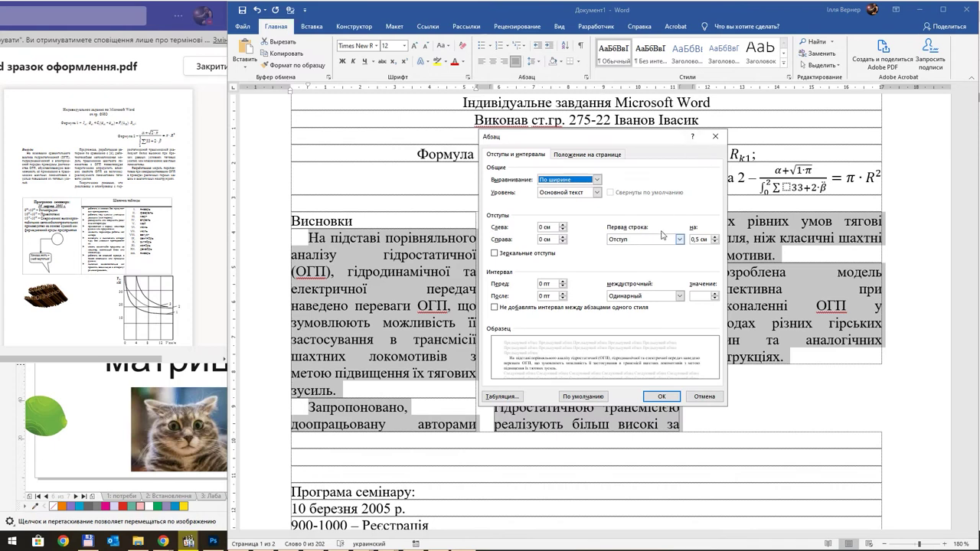
click(715, 136)
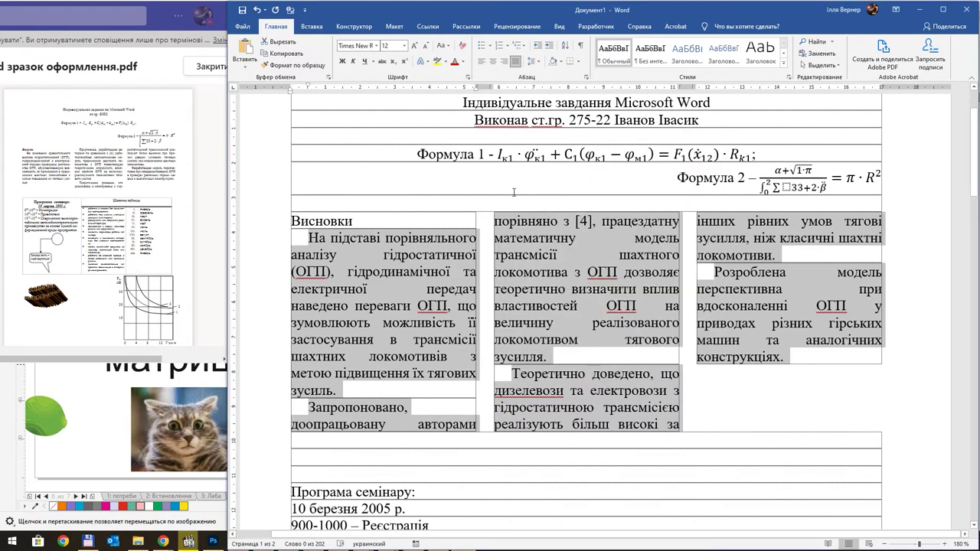
click(481, 289)
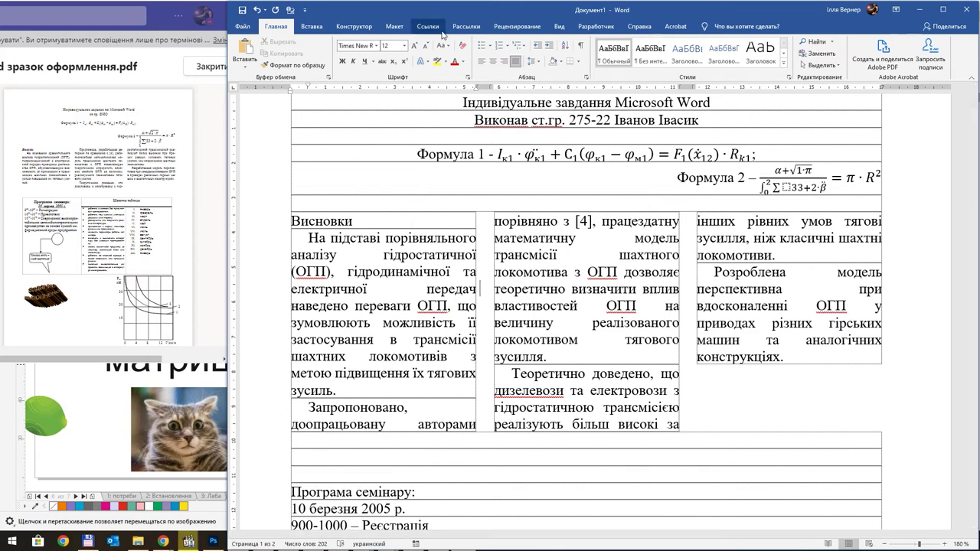
Browse the Ссылки and Рецензирование tabs, checking the Язык and Перевод options, before returning to Макет
click(436, 27)
click(507, 27)
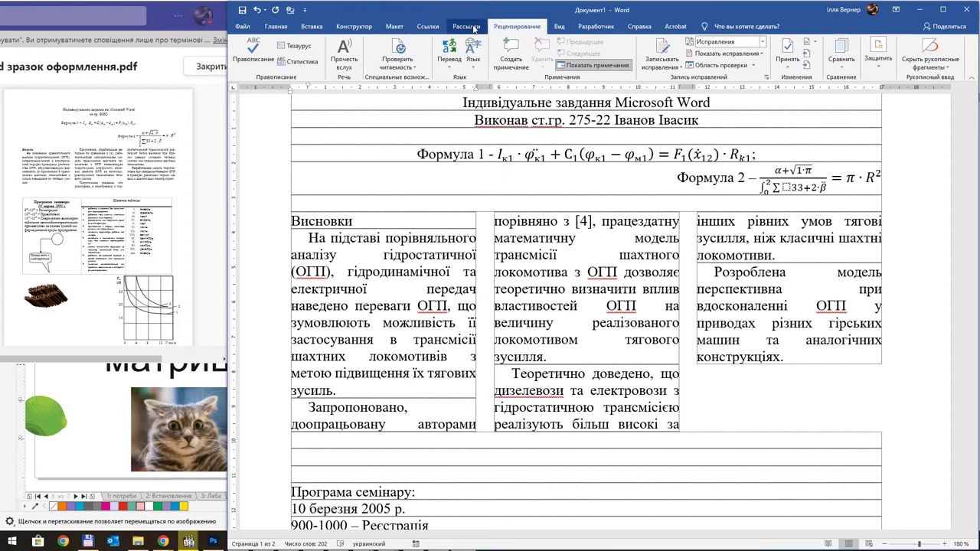
click(473, 69)
click(451, 65)
click(457, 68)
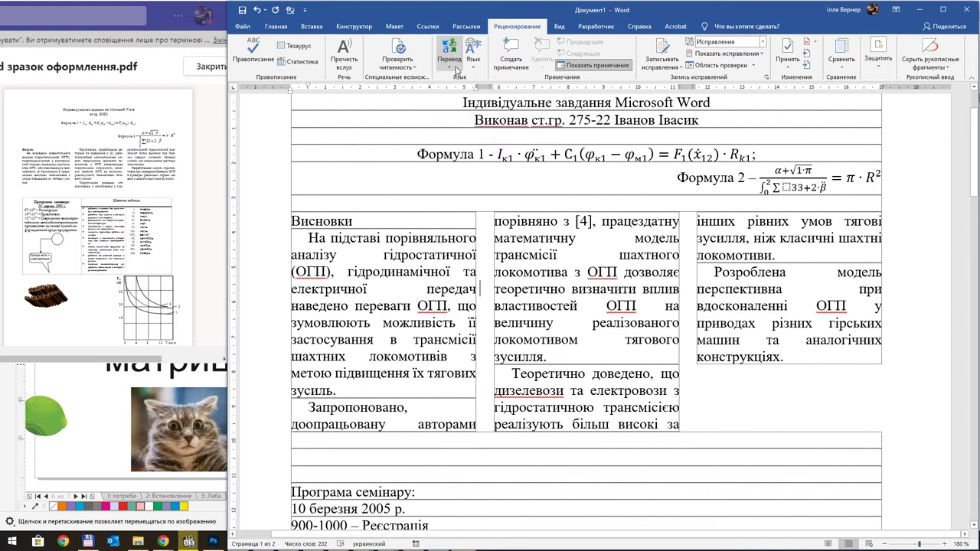
click(394, 26)
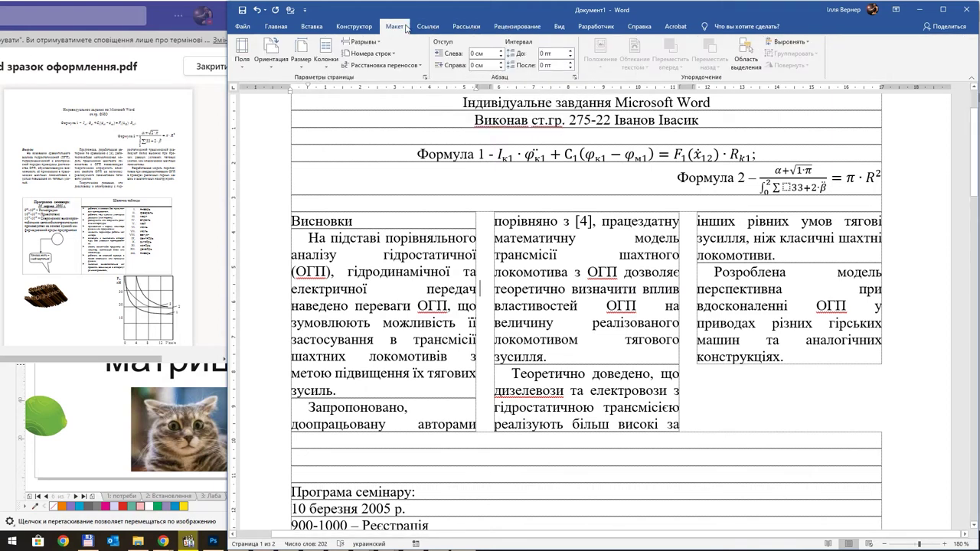
Enable automatic hyphenation (Авто) and turn off hyphenating words in ПРОПИСНЫЕ БУКВЫ
click(419, 66)
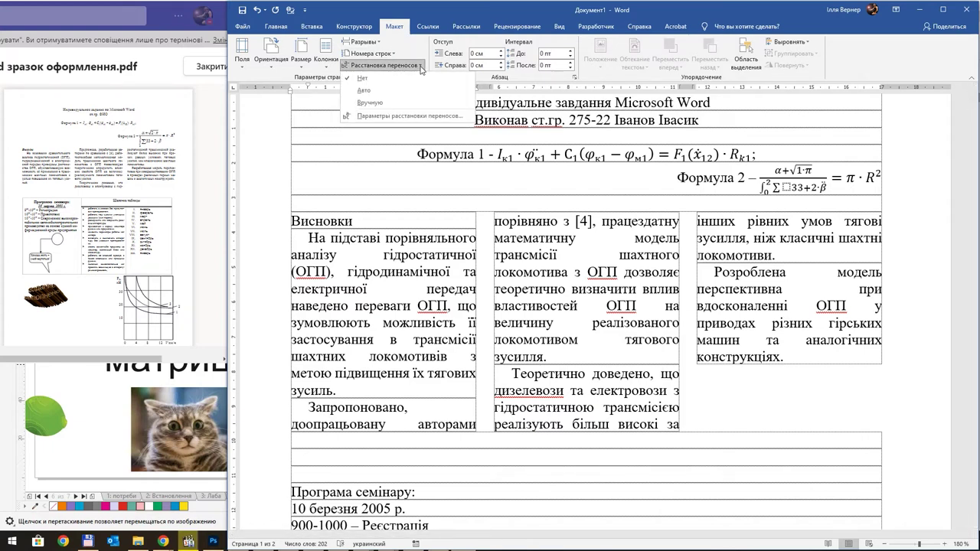
click(397, 91)
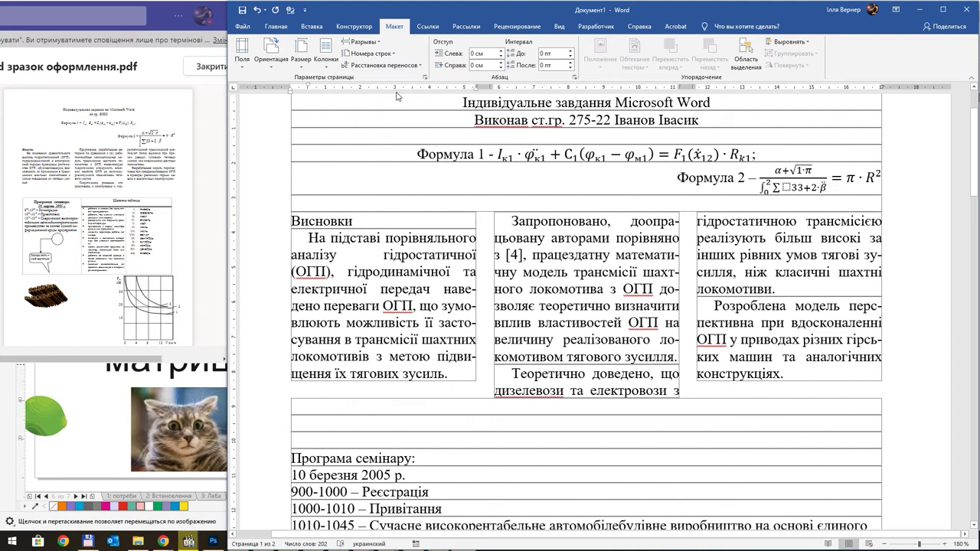
click(420, 66)
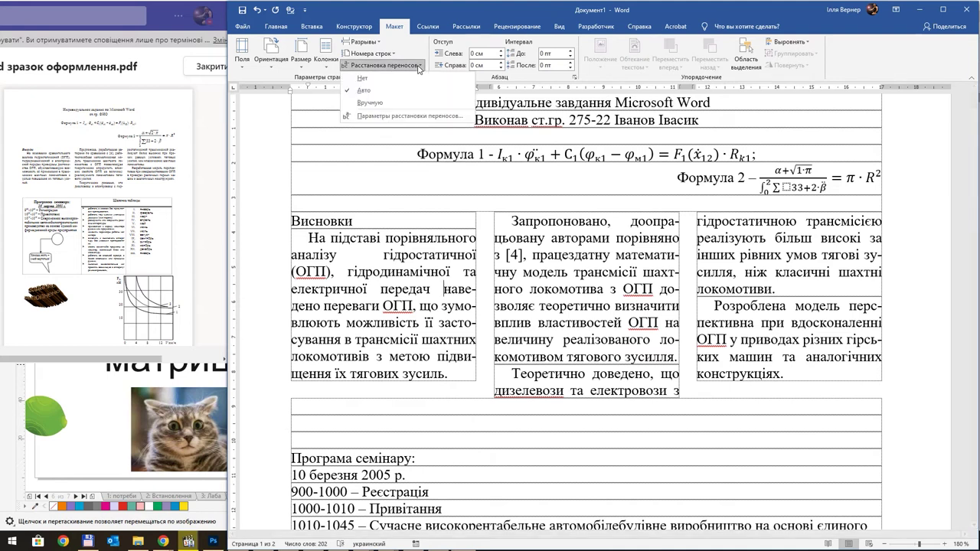
click(373, 117)
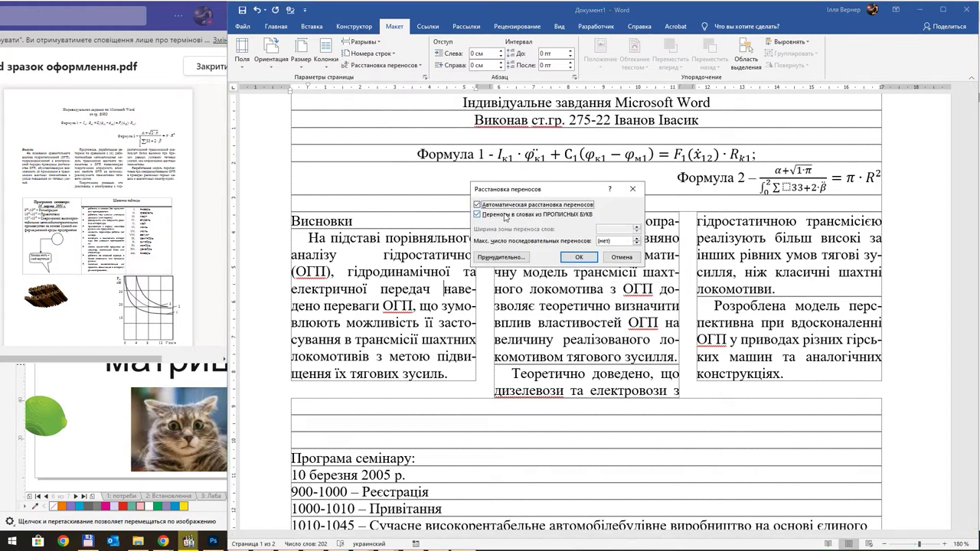
click(490, 218)
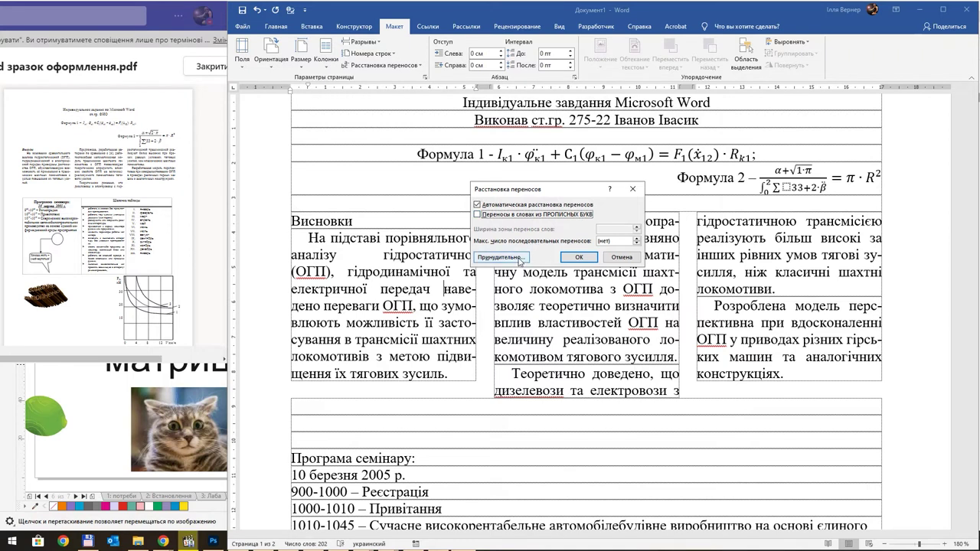
click(517, 259)
click(506, 299)
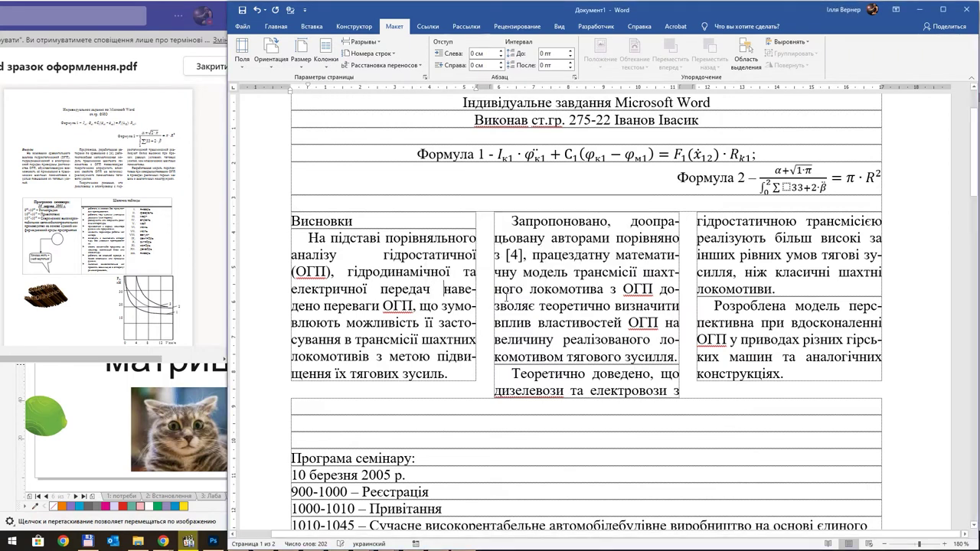
click(410, 116)
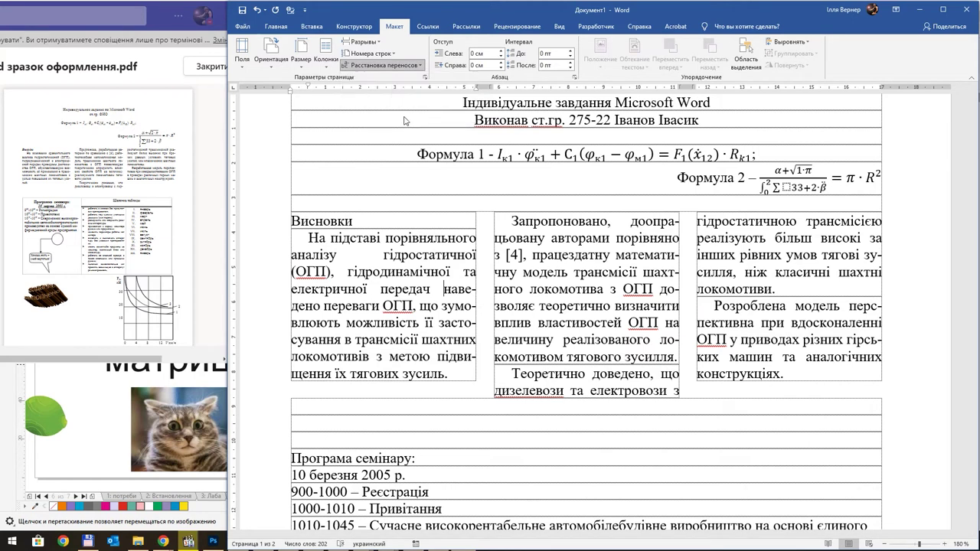
click(573, 256)
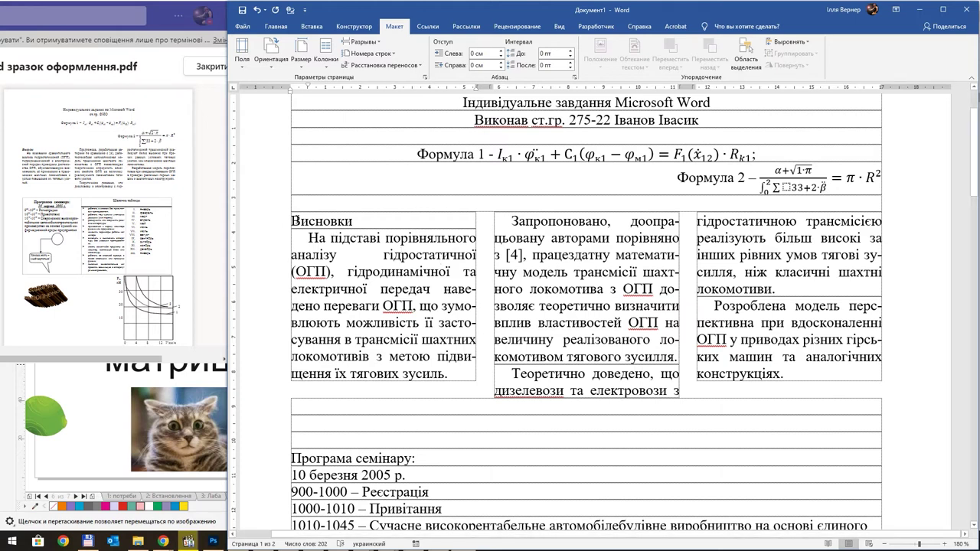
Select all three conclusion columns and set their proofing language to украинский
drag(292, 220, 784, 374)
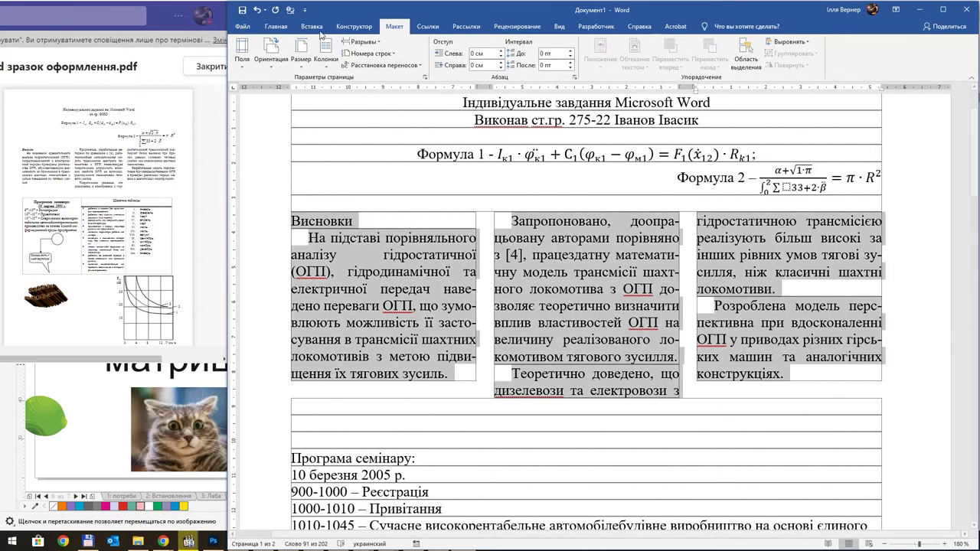
click(290, 10)
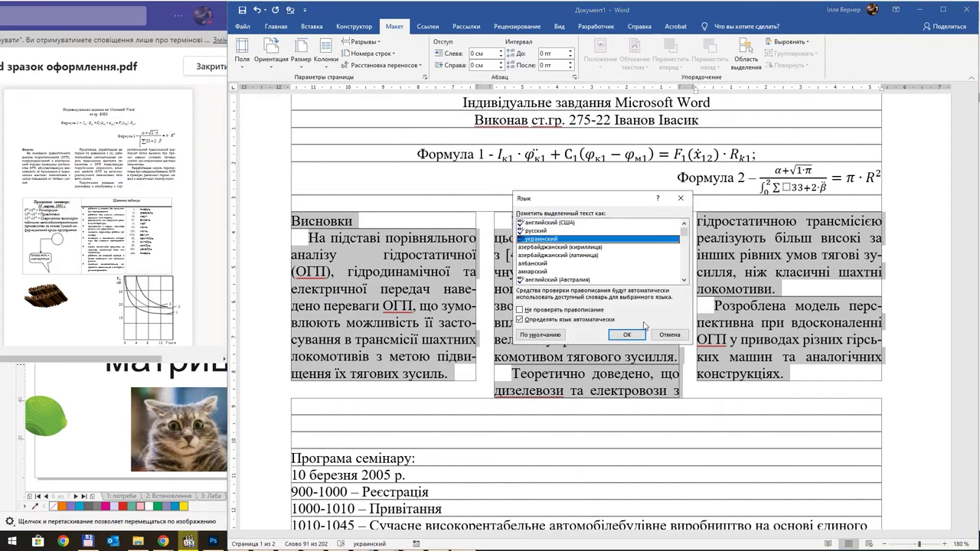
click(627, 339)
click(621, 297)
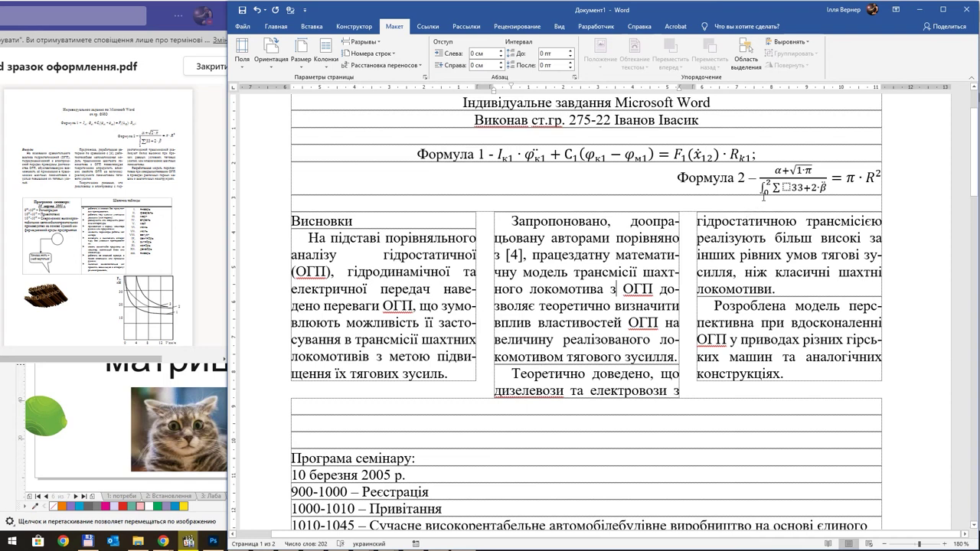
click(792, 186)
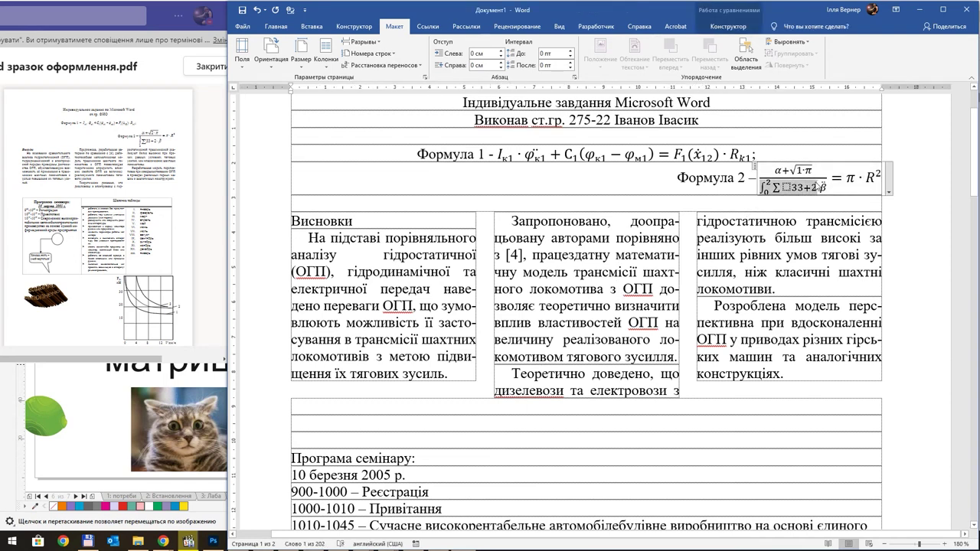
Type 33 into Formula 2's denominator and delete the leftover empty placeholder
click(829, 187)
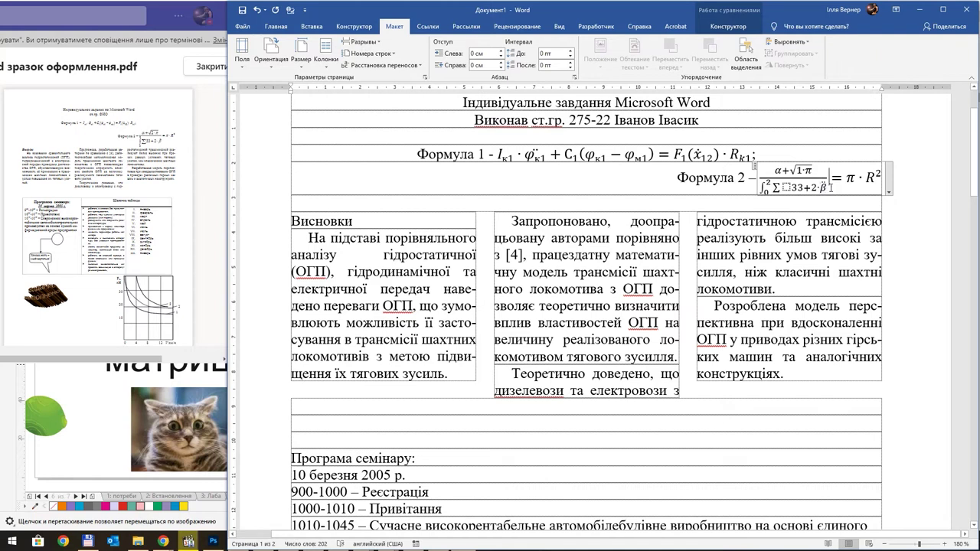
drag(830, 188, 801, 187)
click(791, 188)
text(33)
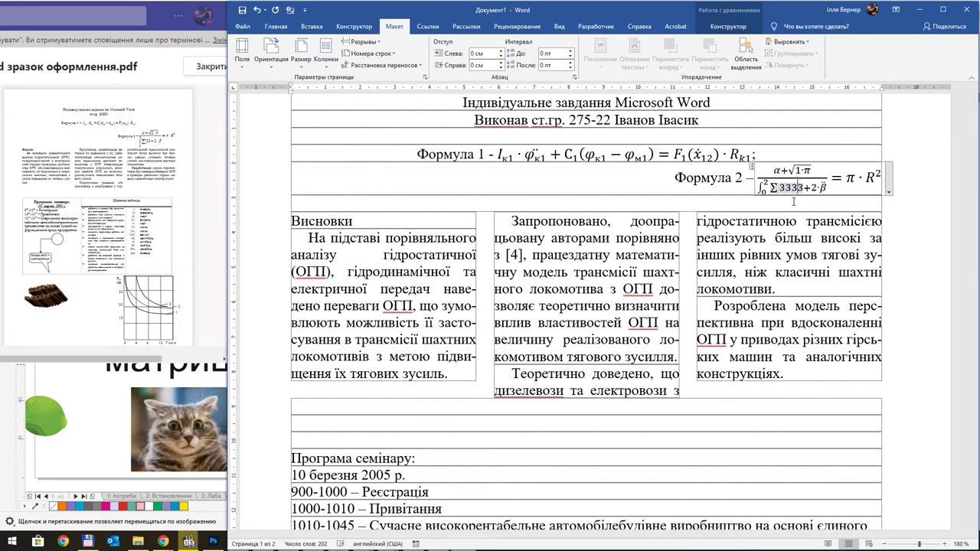
key(BackSpace)
key(BackSpace)
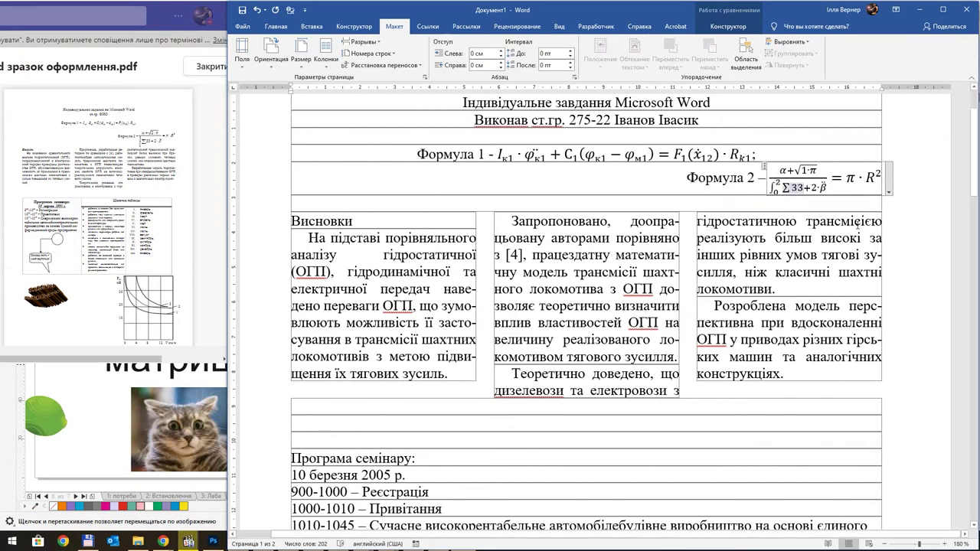
click(591, 242)
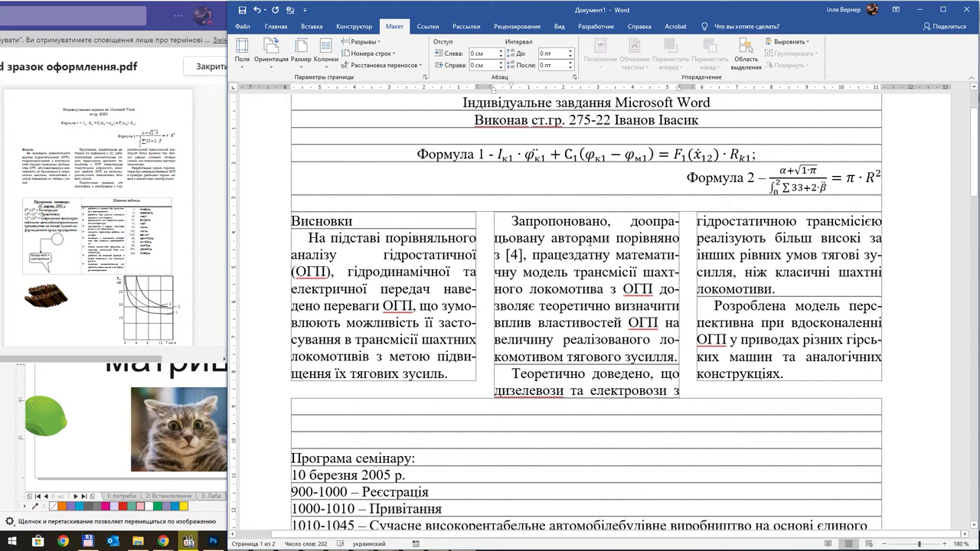
double_click(327, 221)
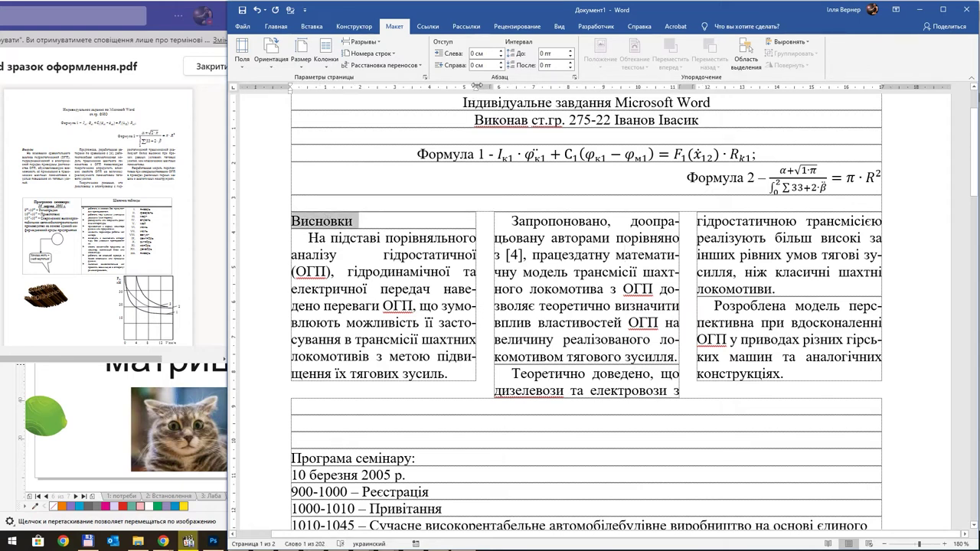
Apply bold (Ж) and italic (К) to the selected Висновки heading
click(276, 26)
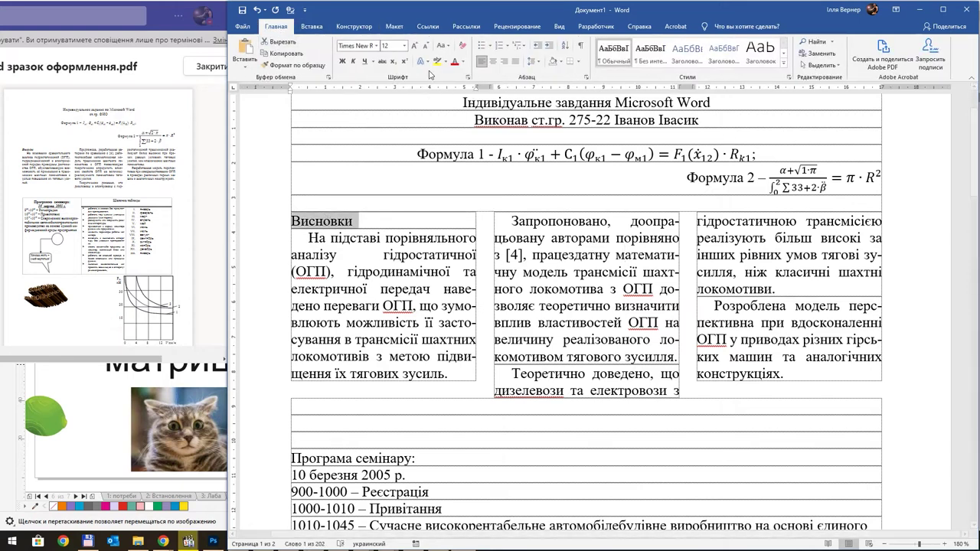
click(343, 62)
click(354, 63)
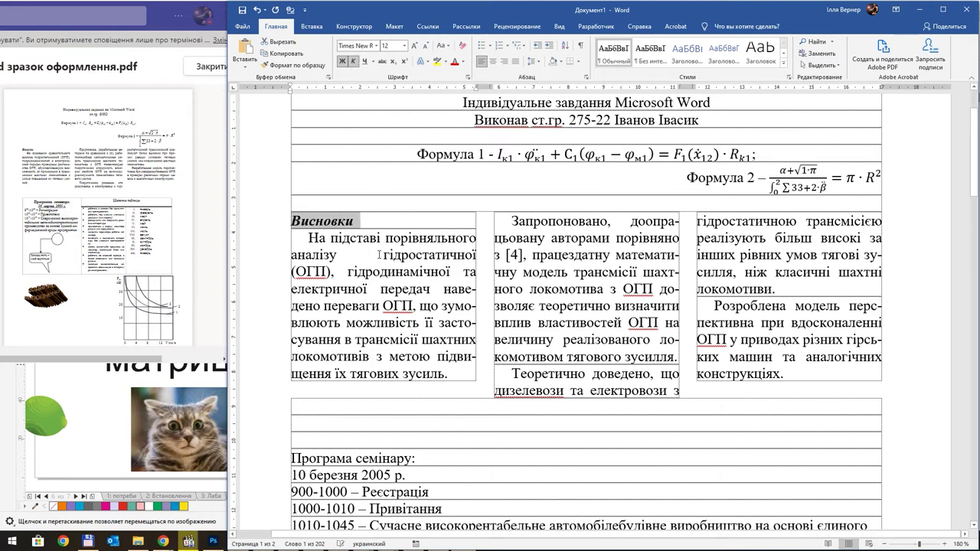
click(368, 223)
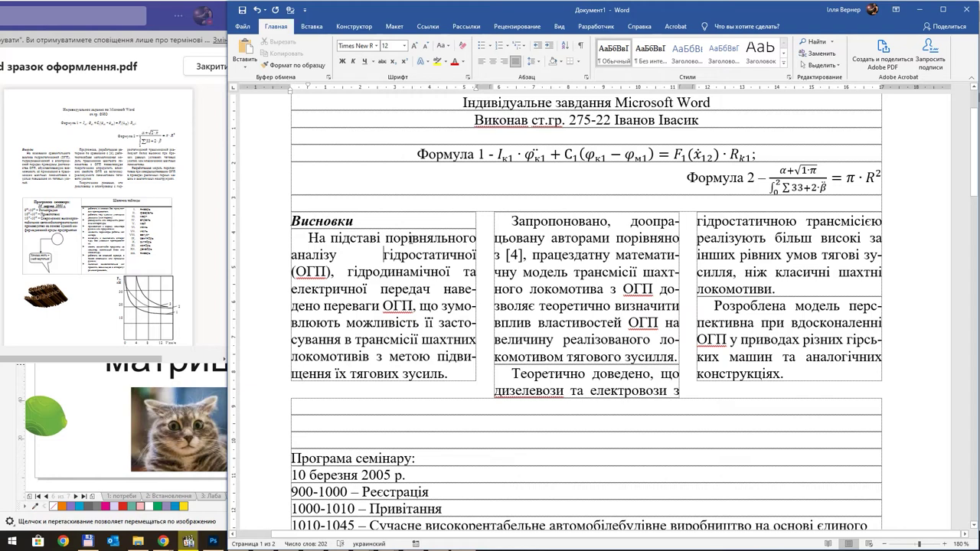
mouse_move(98, 253)
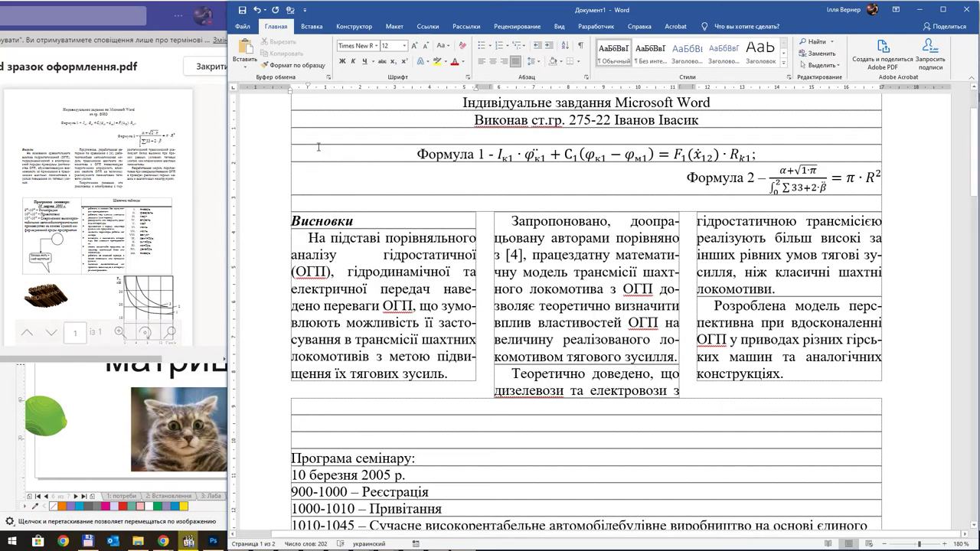
click(312, 26)
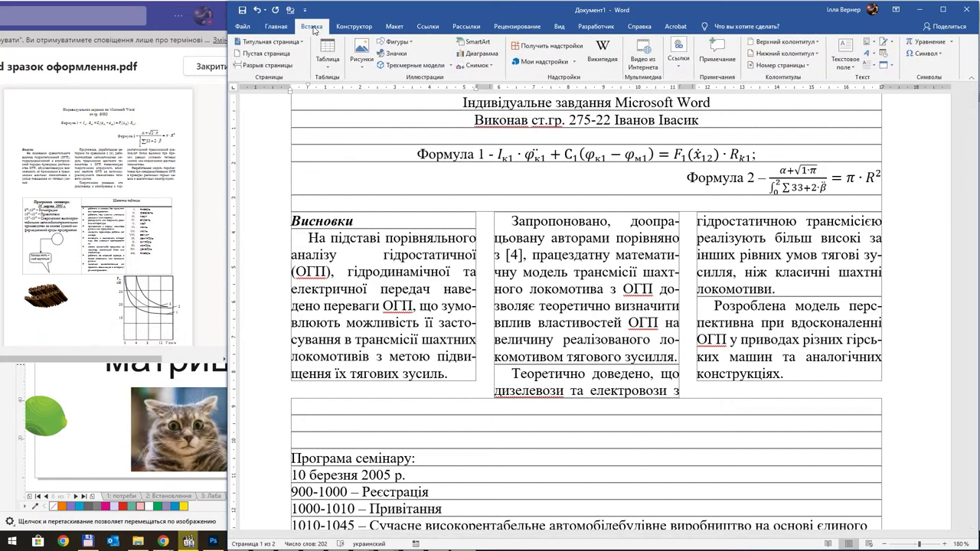
Insert a 2x2 table below the conclusions and drag its middle border left to widen the right column
click(306, 418)
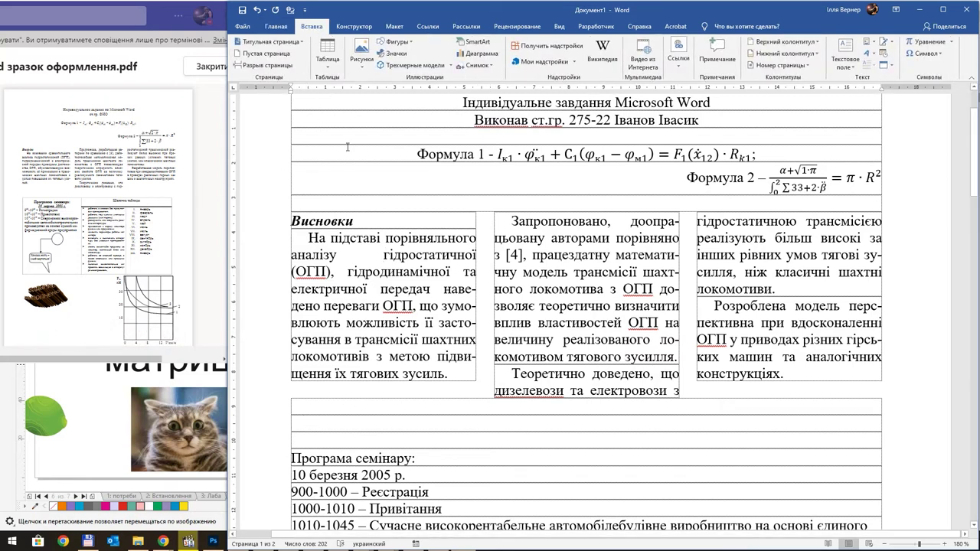
click(331, 70)
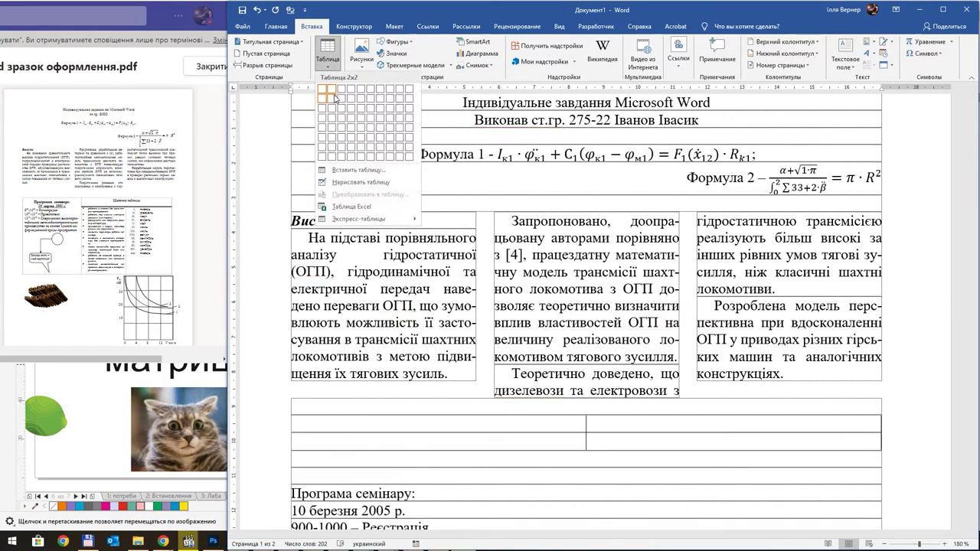
click(335, 97)
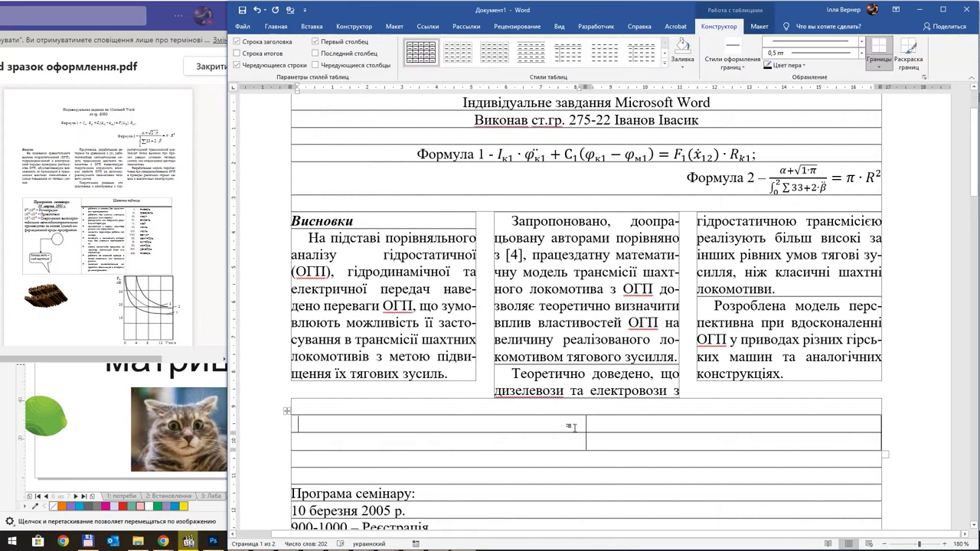
drag(585, 424, 431, 424)
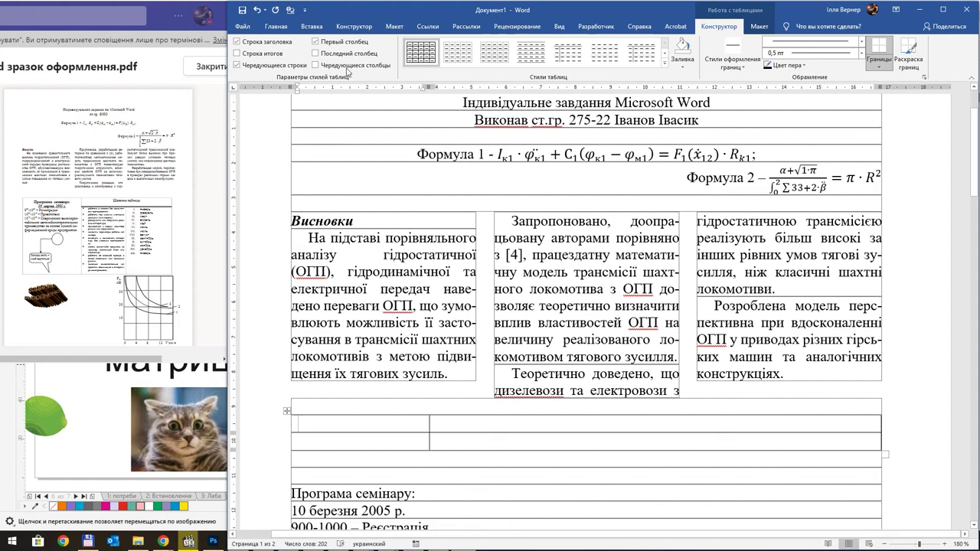
click(312, 26)
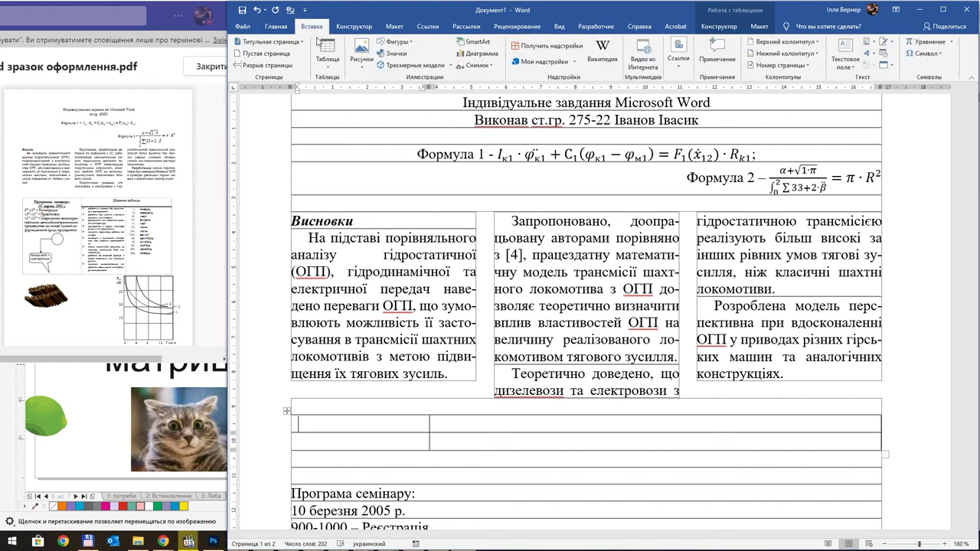
click(327, 55)
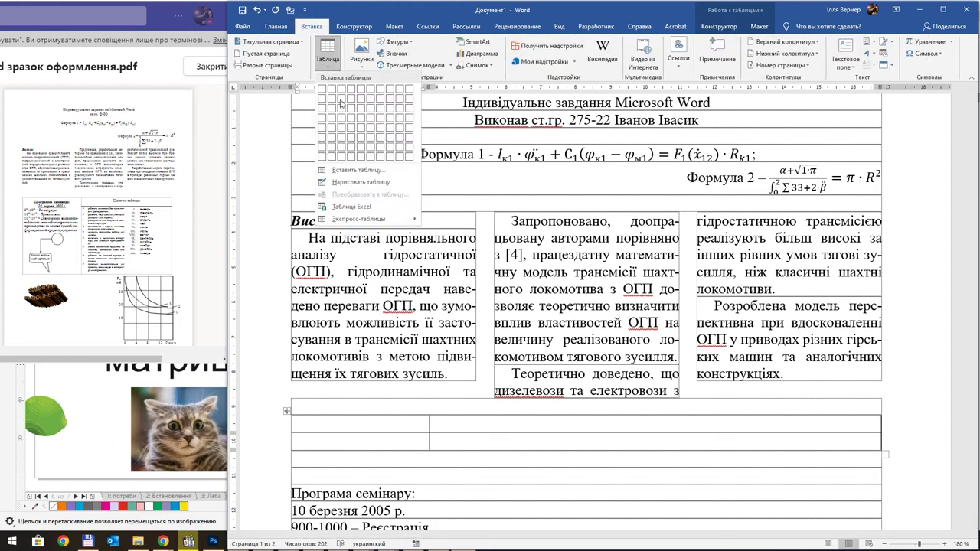
Draw a vertical divider in the table's lower row and redraw the middle horizontal border at 3 пт
click(368, 189)
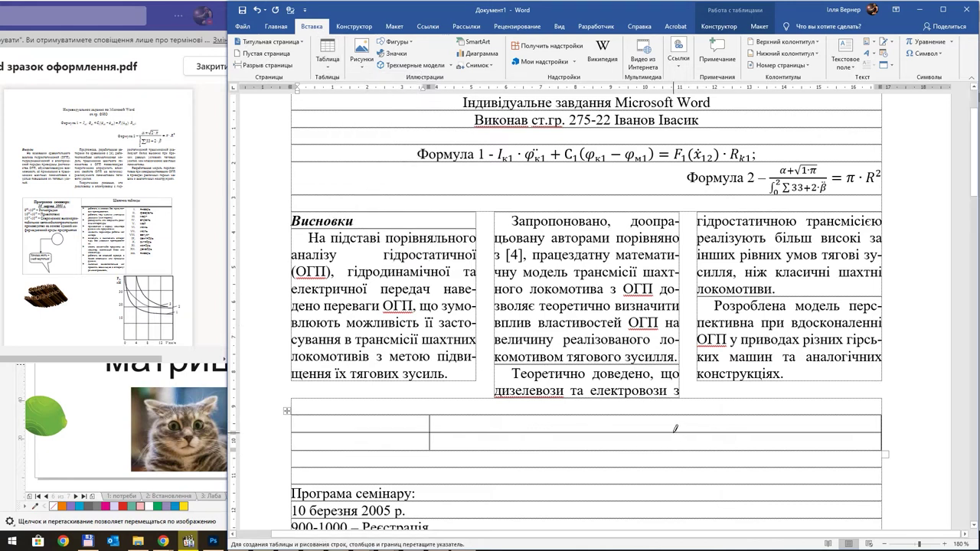
drag(673, 426, 674, 448)
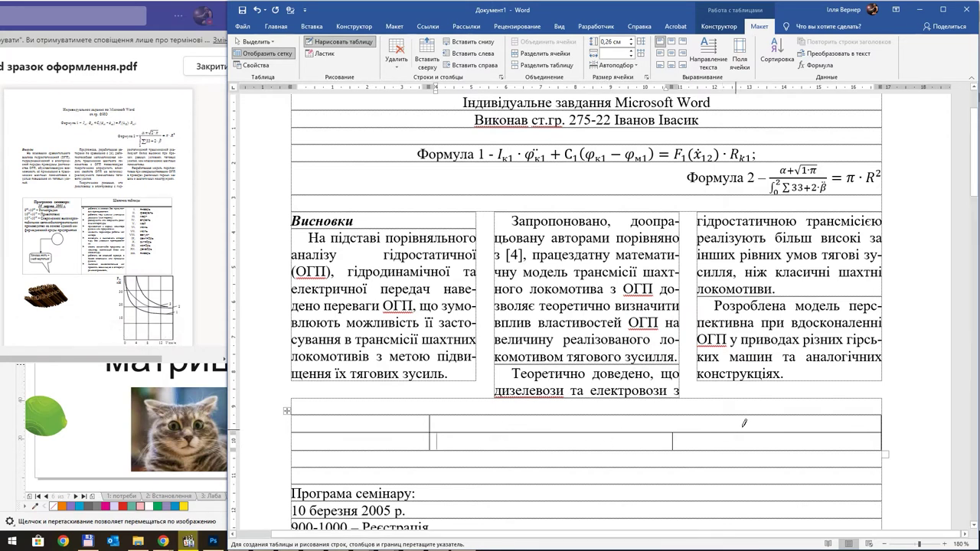
click(718, 26)
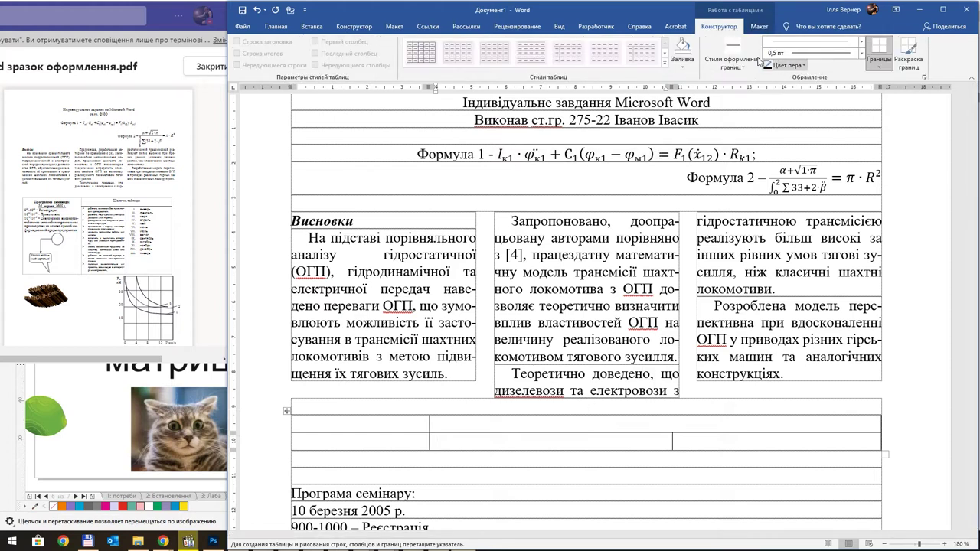
click(861, 53)
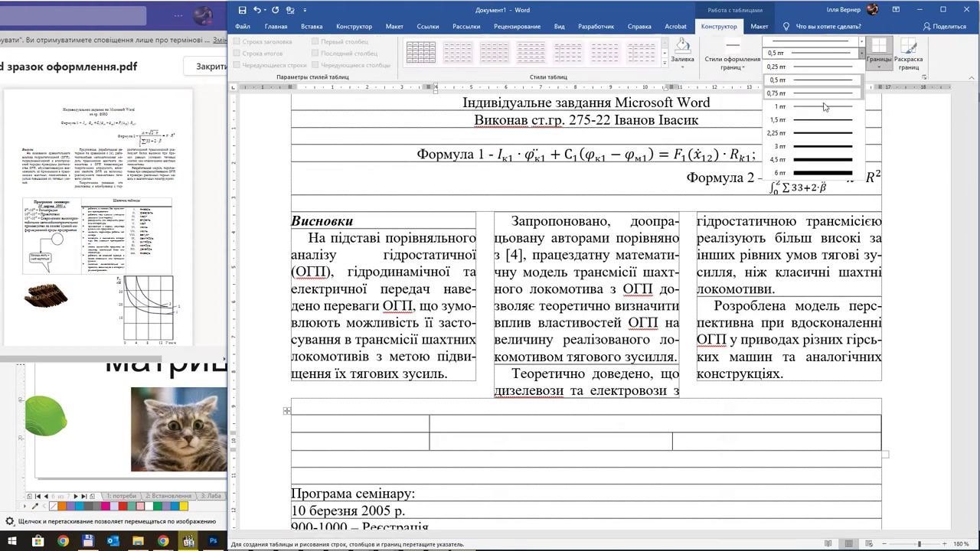
click(816, 145)
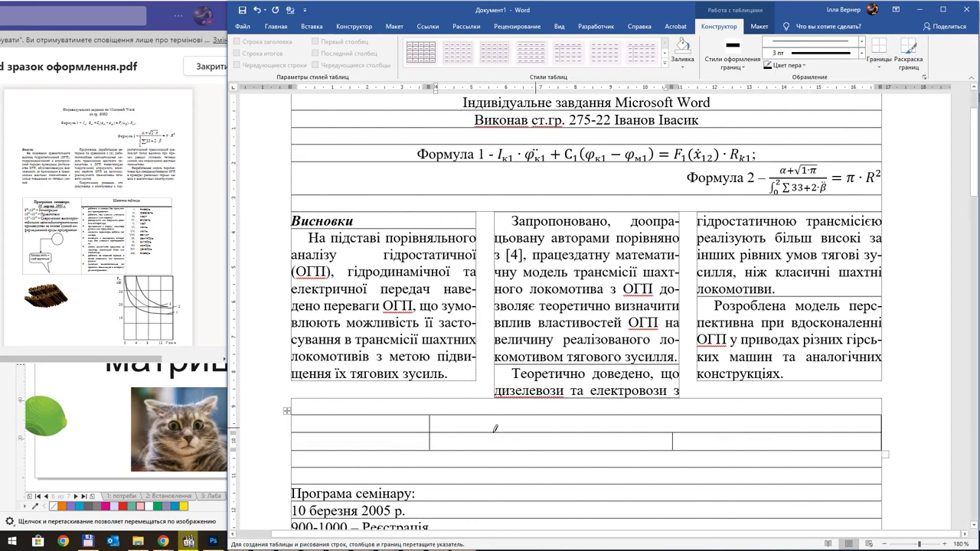
click(467, 430)
click(617, 433)
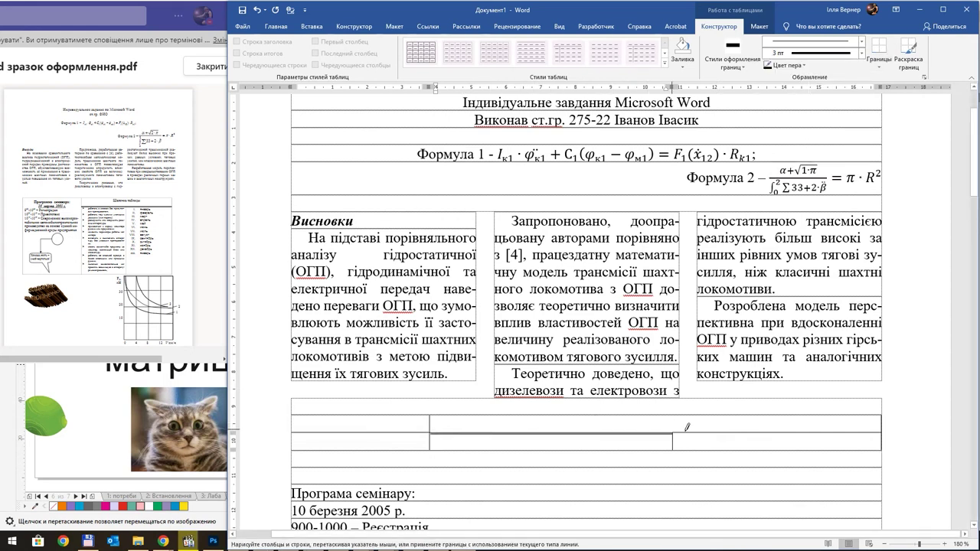
click(729, 434)
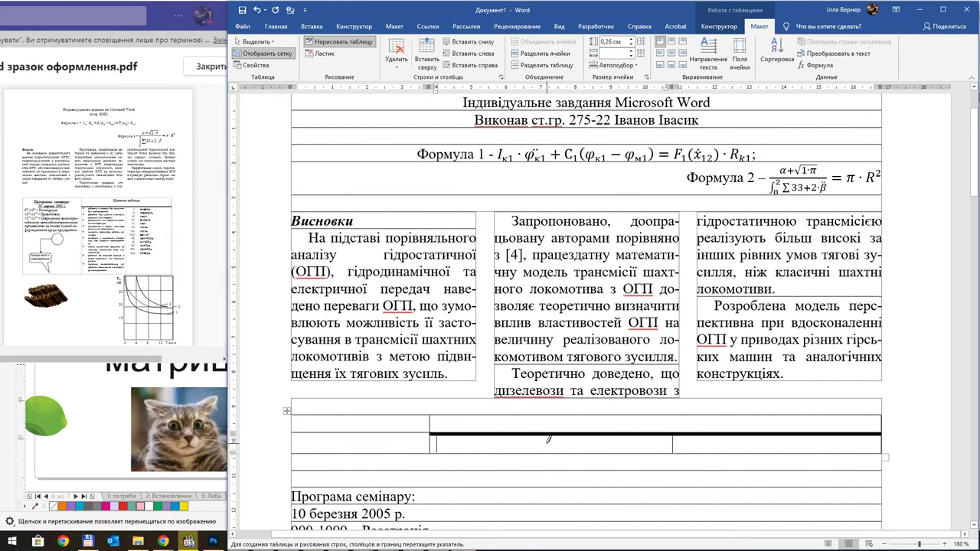
Exit border drawing and merge the table's two left cells with Объединить ячейки
right_click(548, 439)
key(Escape)
key(Escape)
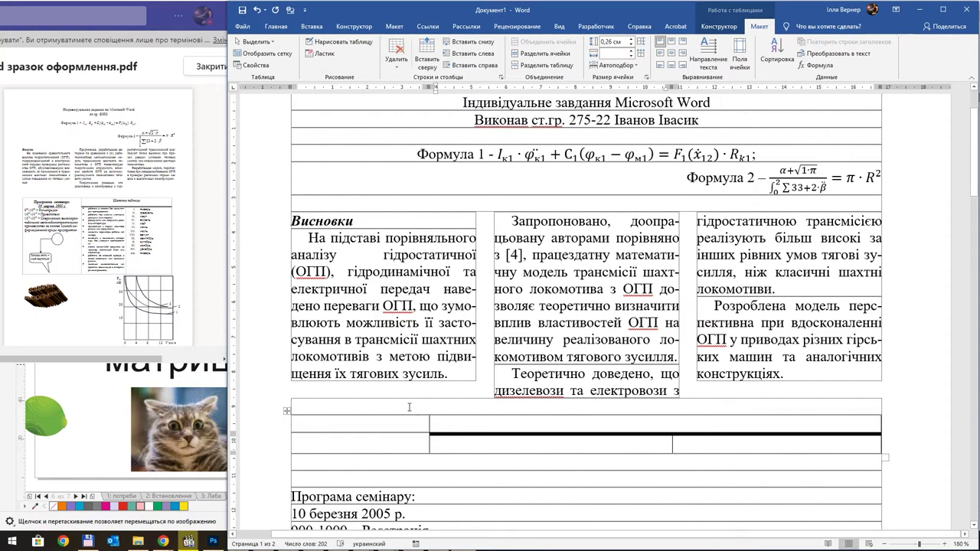
drag(380, 423, 382, 441)
right_click(383, 441)
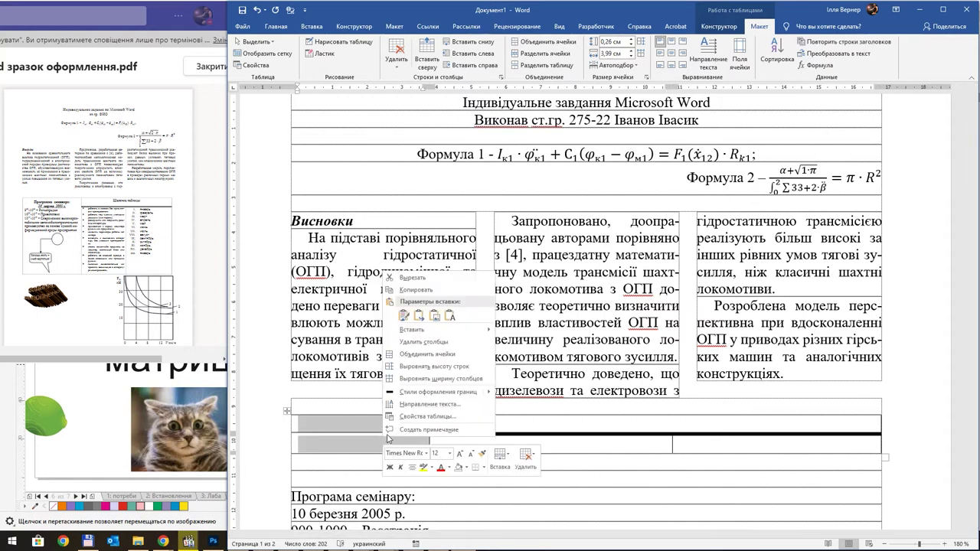
click(433, 354)
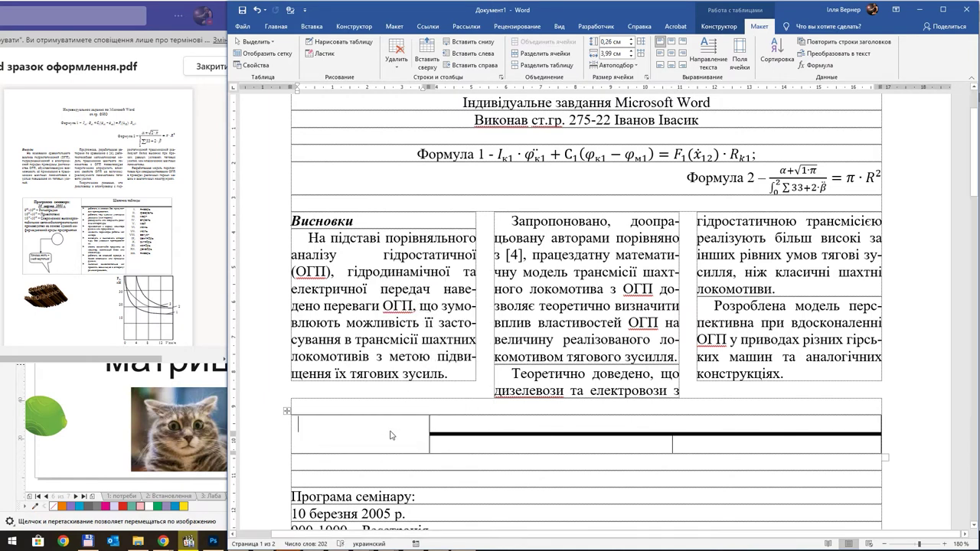
click(594, 422)
Type 'Шапочка таблиці' into the top-right cell and centre it with Ctrl+E
scroll(570, 422, down, 5)
scroll(582, 414, down, 2)
scroll(605, 398, up, 8)
scroll(629, 381, down, 2)
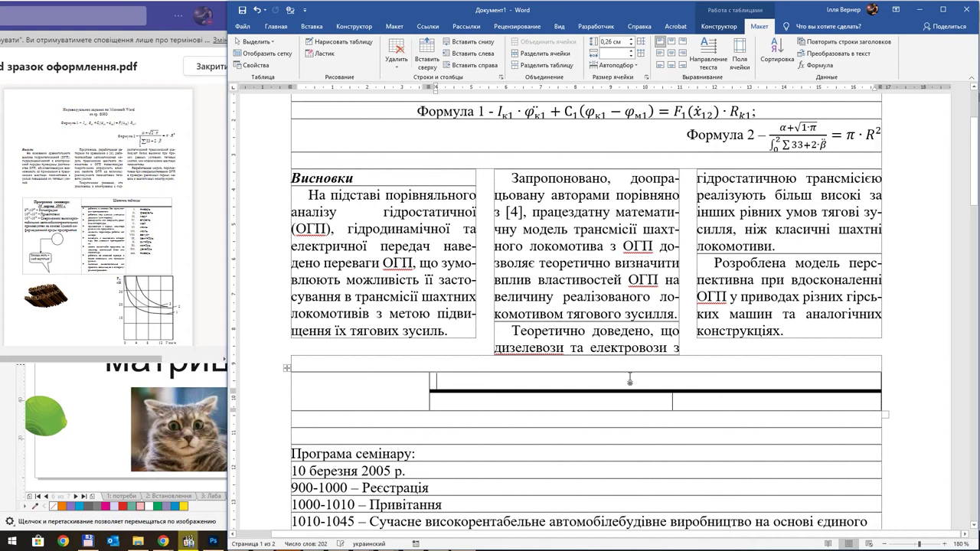
text(Шапочка таб)
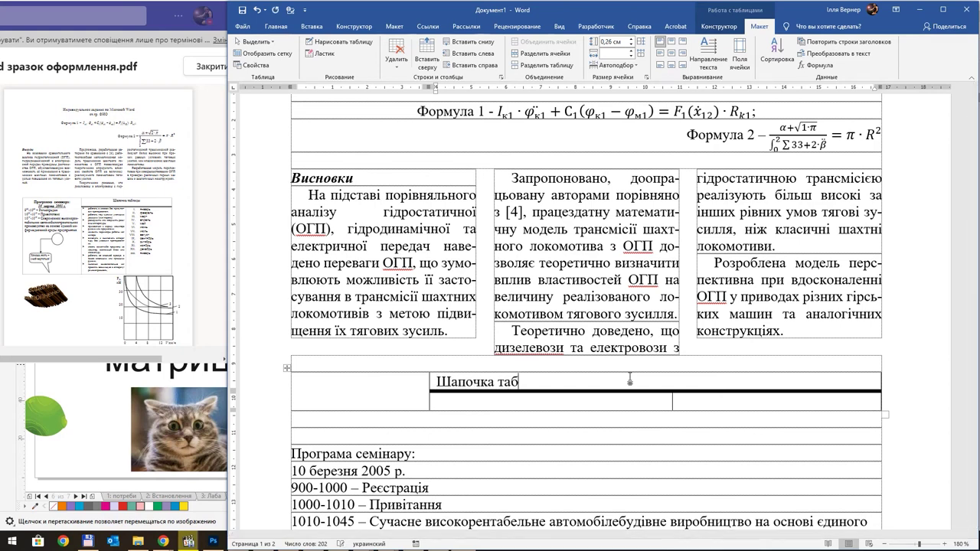
text(лиц)
key(BackSpace)
key(ctrl+e)
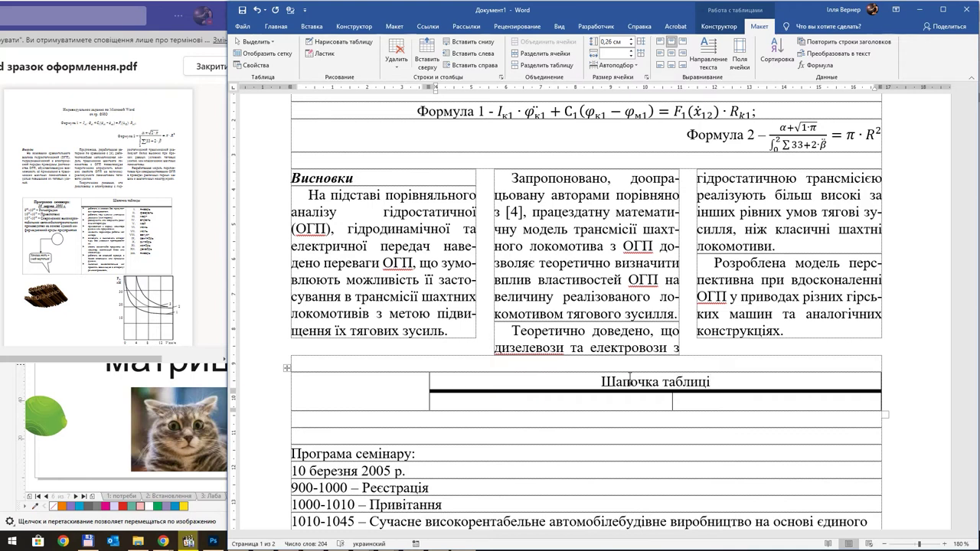
click(612, 400)
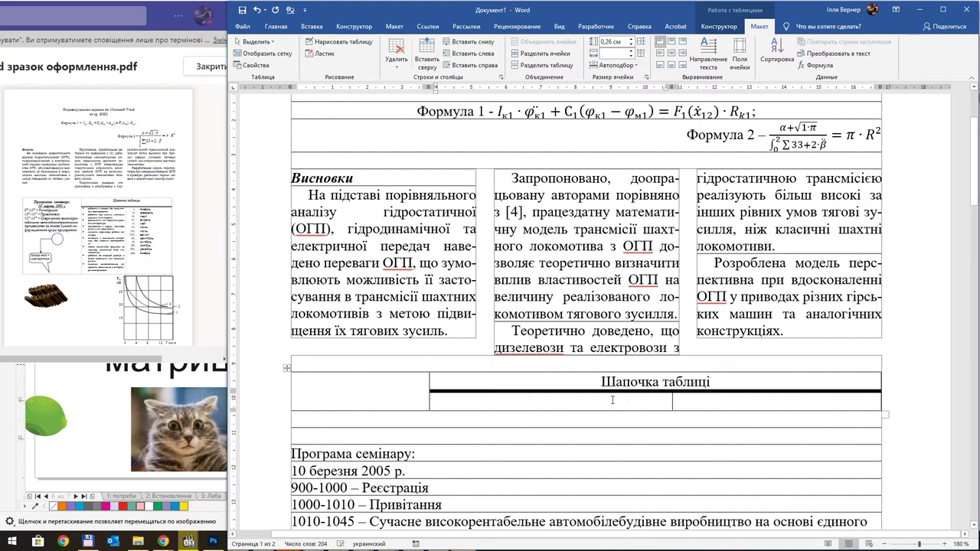
scroll(373, 375, down, 1)
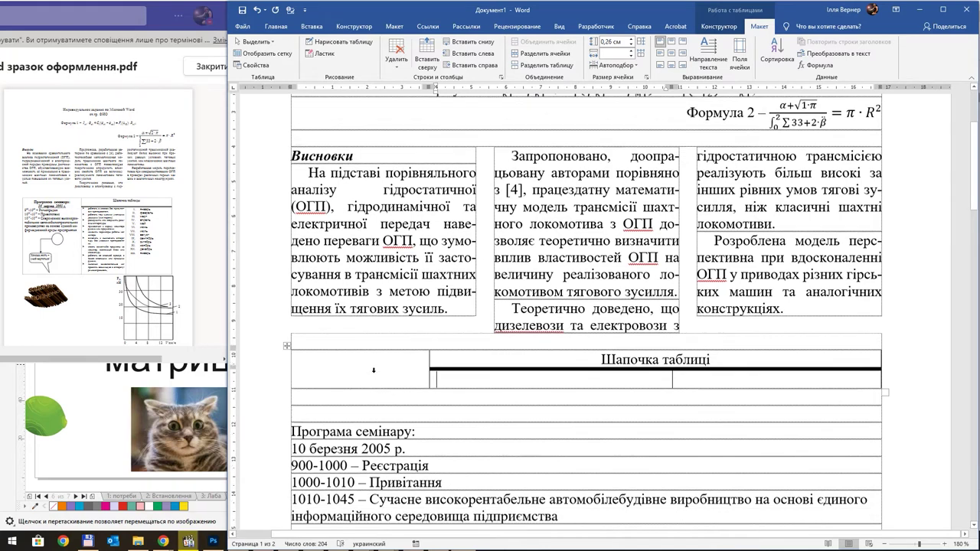
scroll(373, 370, down, 2)
scroll(372, 302, down, 2)
scroll(275, 291, down, 2)
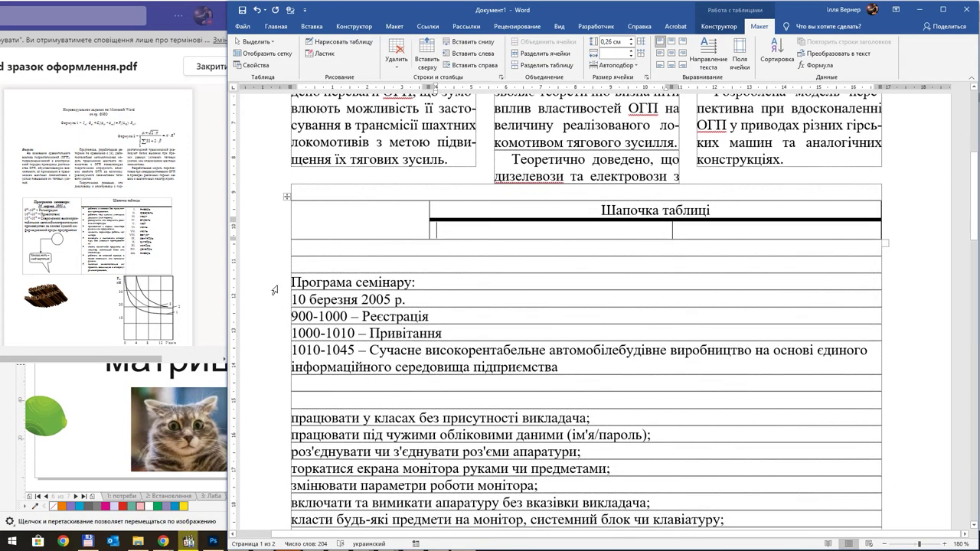
Move the Програма семінару lines into the table's merged left cell
drag(306, 281, 568, 365)
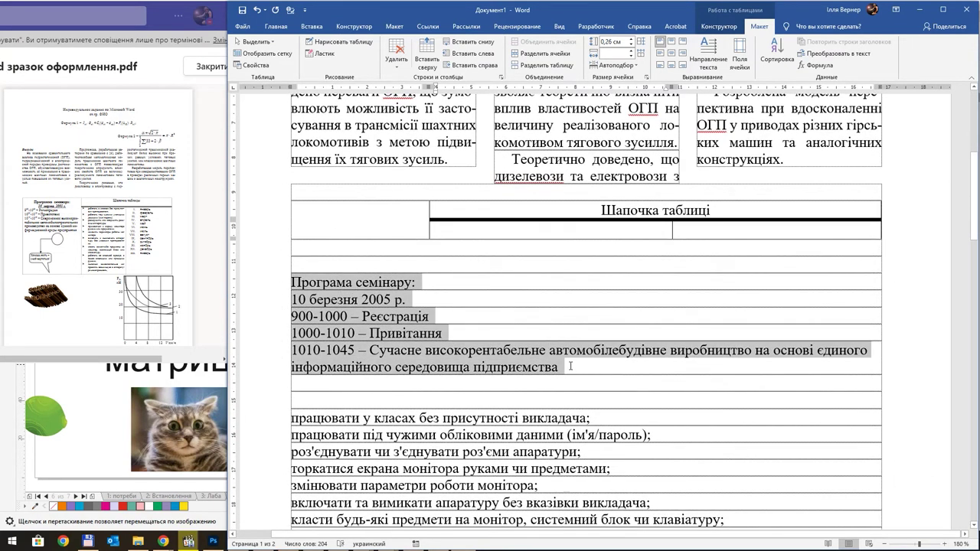
key(ctrl+x)
click(364, 222)
key(ctrl+v)
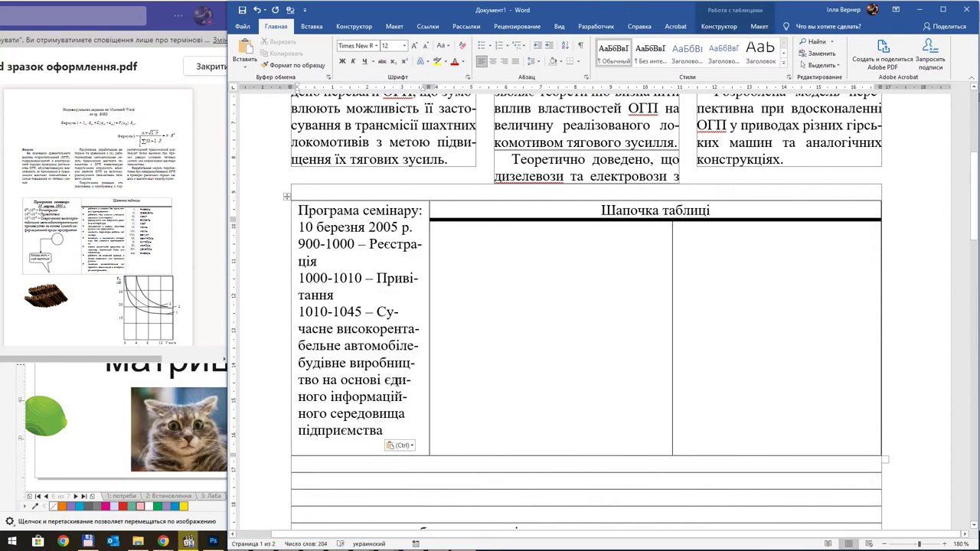
Set the programme text in the left cell to 10 pt
drag(391, 430, 317, 180)
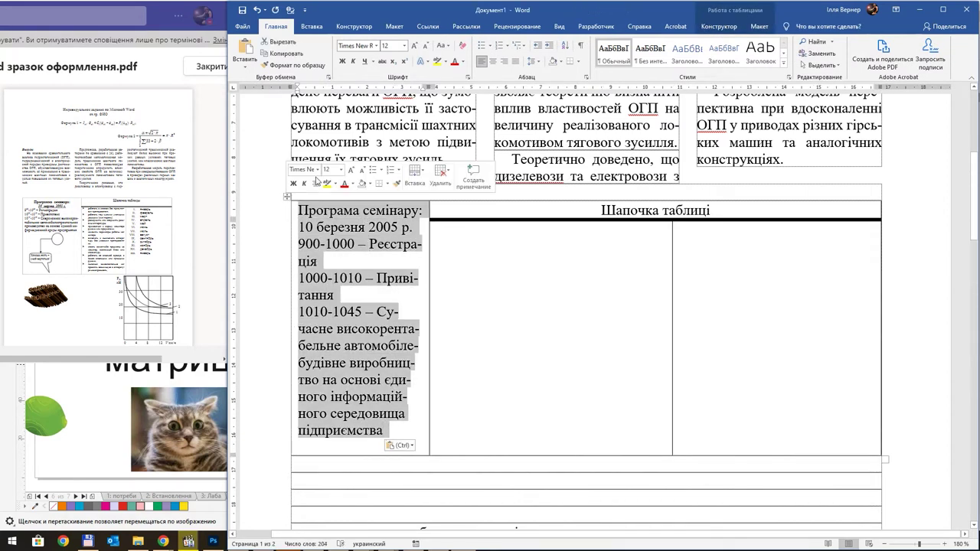
click(394, 46)
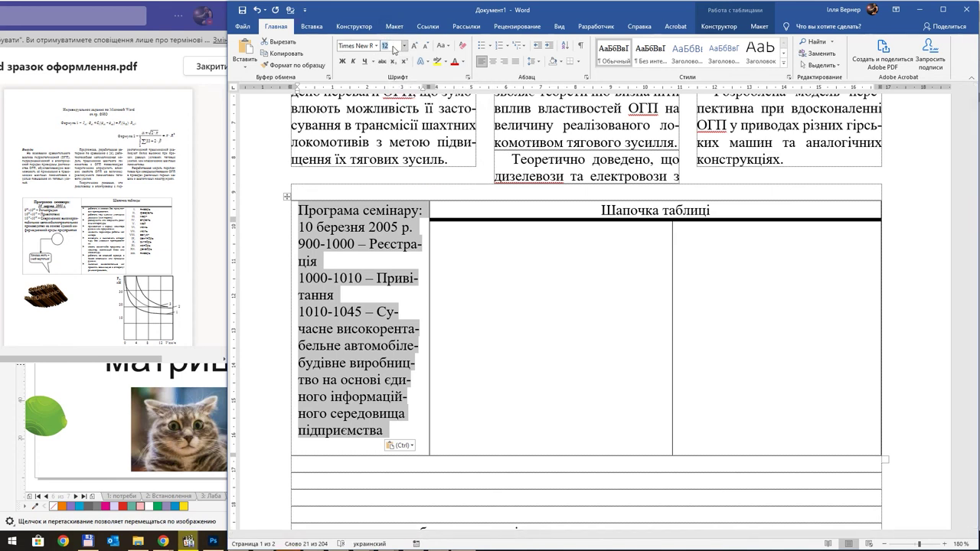
text(10)
key(Return)
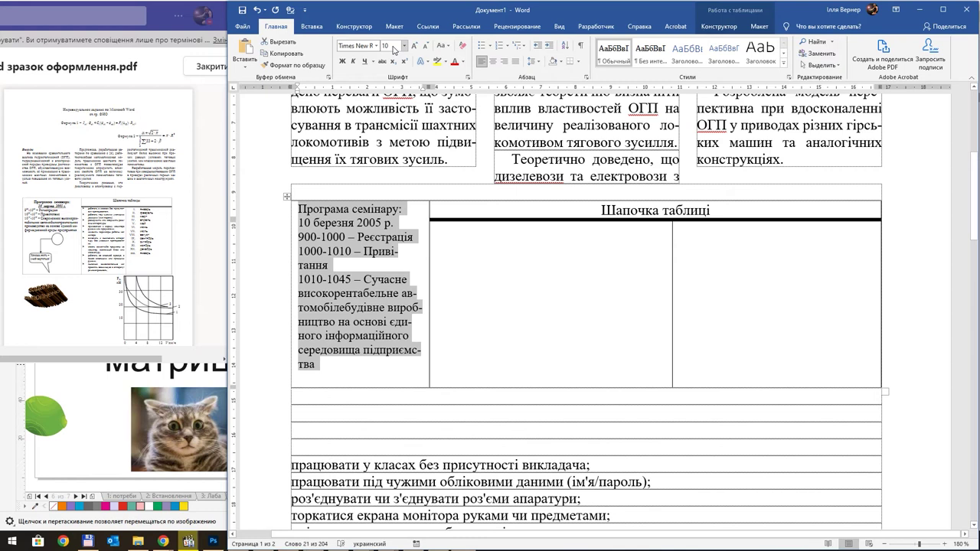
click(582, 456)
scroll(582, 456, down, 3)
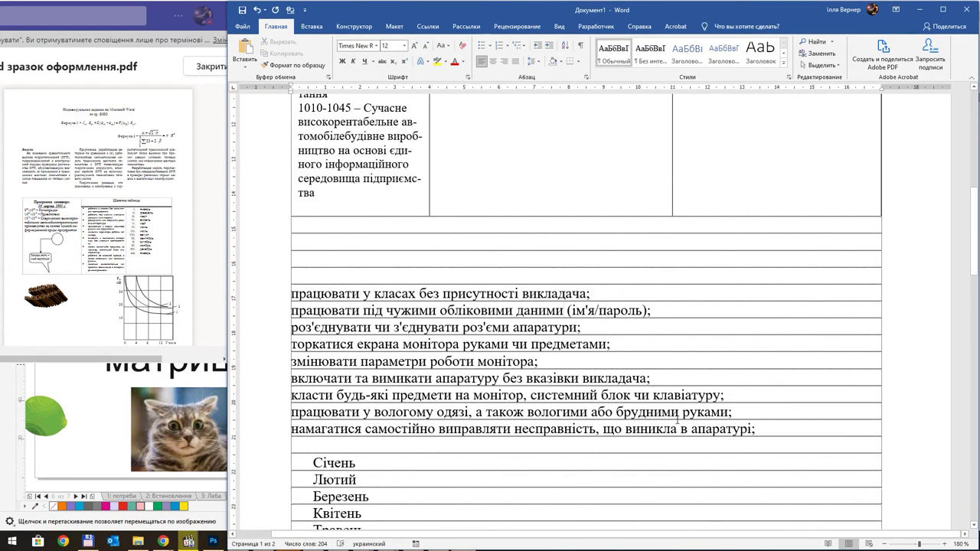
Move the safety rules list from below the table into the table's middle cell
drag(769, 424, 288, 294)
key(Delete)
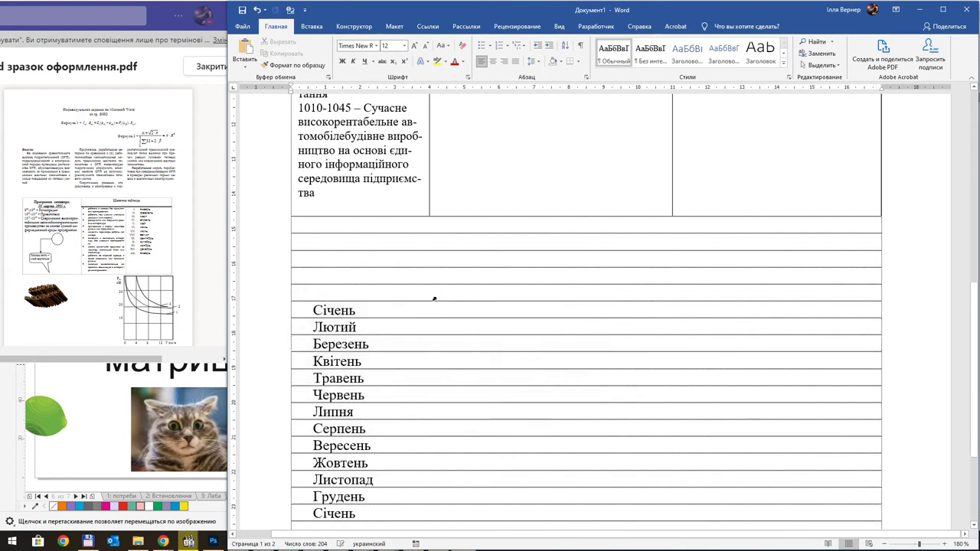
scroll(520, 247, up, 3)
click(520, 247)
key(ctrl+v)
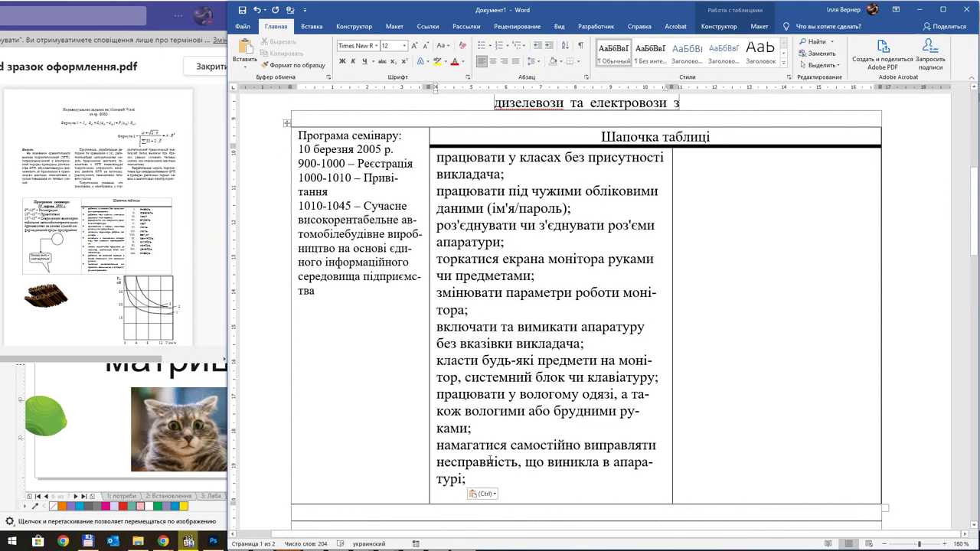
Set the pasted rules text to 10 pt
drag(508, 475, 438, 157)
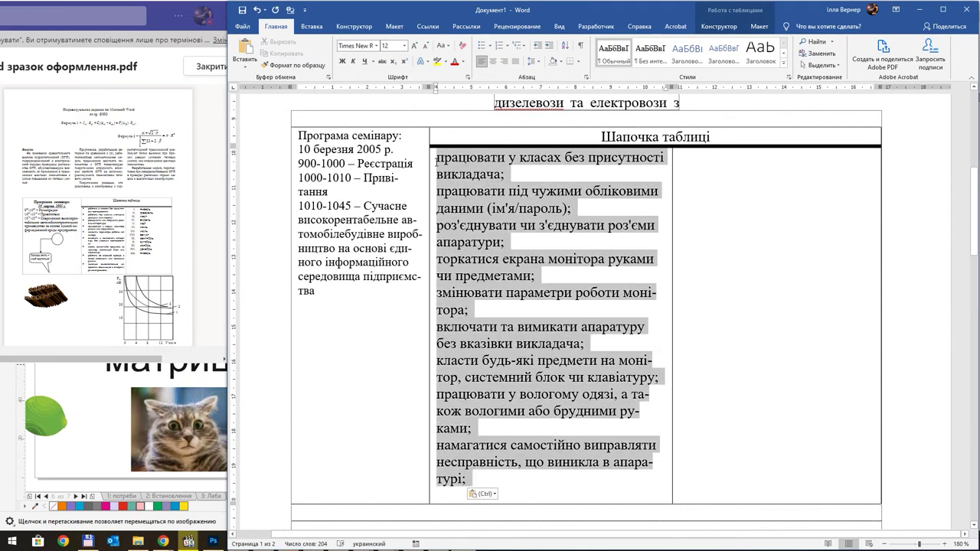
click(389, 46)
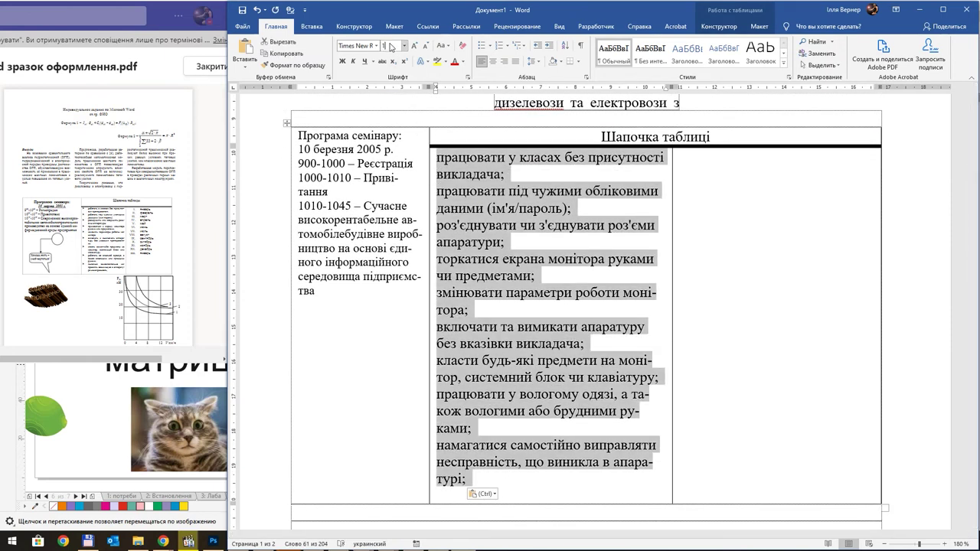
text(0)
key(Return)
click(372, 448)
Clear the month names, then undo to restore them
scroll(375, 436, down, 2)
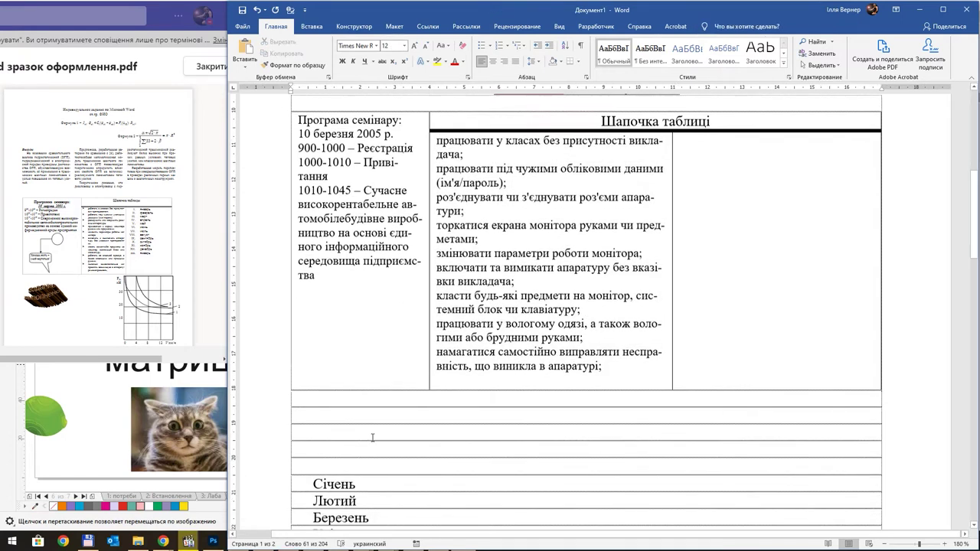
scroll(380, 424, down, 3)
drag(373, 428, 307, 242)
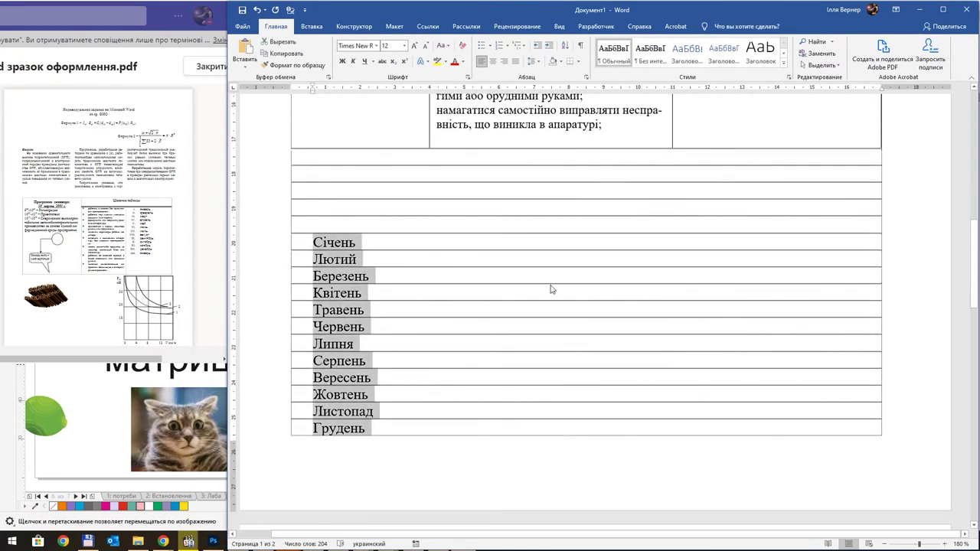
key(Delete)
scroll(498, 344, up, 3)
scroll(438, 421, up, 2)
key(ctrl+z)
scroll(406, 405, down, 6)
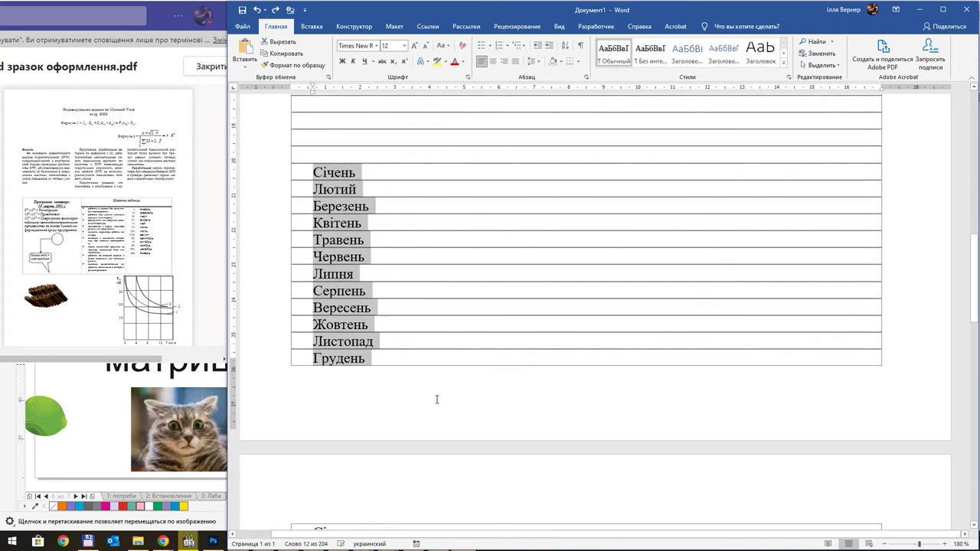
click(388, 345)
Move the month names into the table's third column
scroll(407, 325, down, 1)
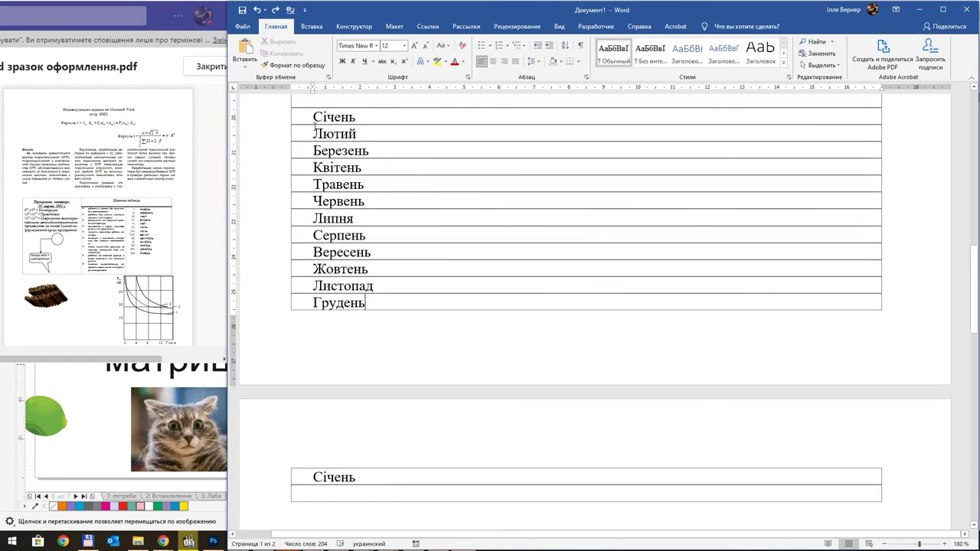
drag(315, 122, 370, 449)
key(Delete)
scroll(459, 460, up, 3)
scroll(573, 464, up, 6)
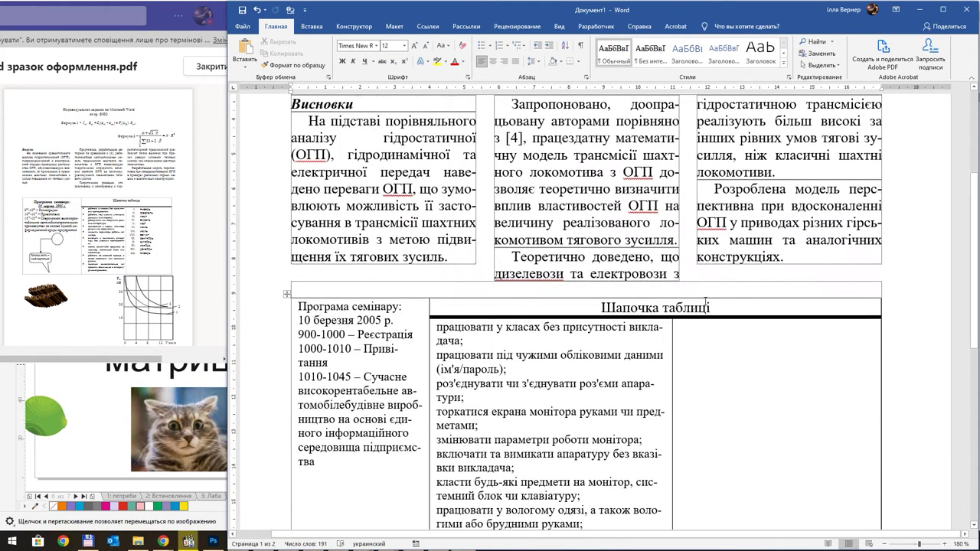
click(701, 327)
key(ctrl+v)
Widen the rules column into the months column and the programme column slightly
scroll(697, 277, down, 2)
scroll(697, 277, down, 4)
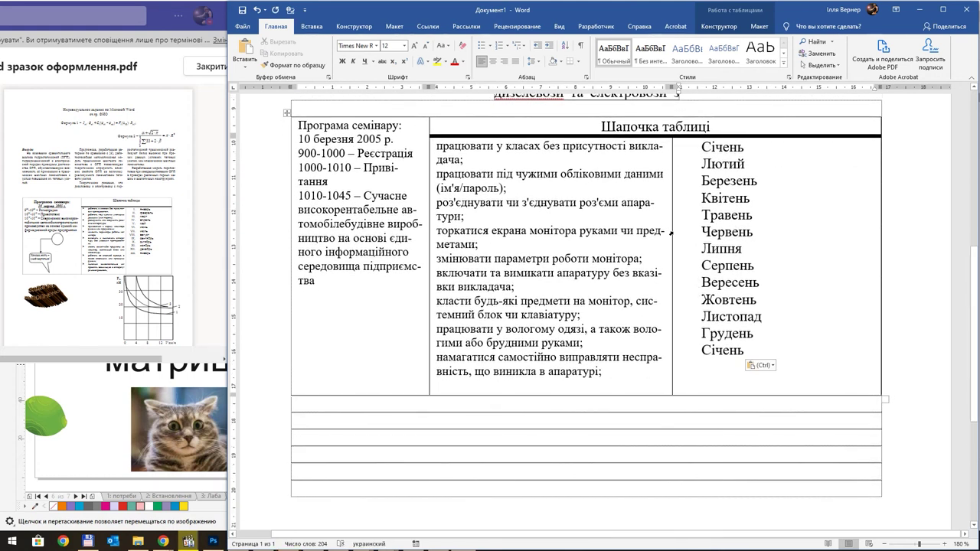
drag(672, 231, 752, 231)
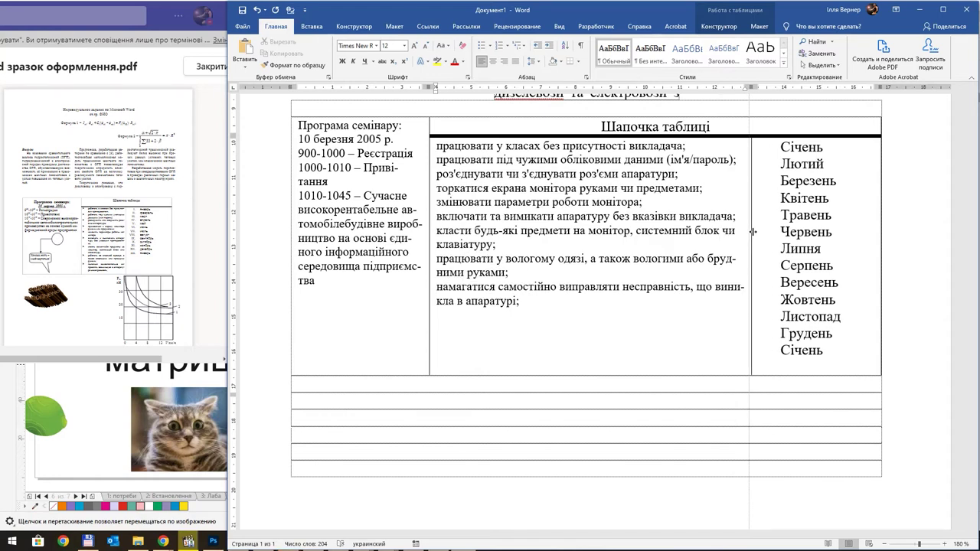
drag(754, 231, 752, 232)
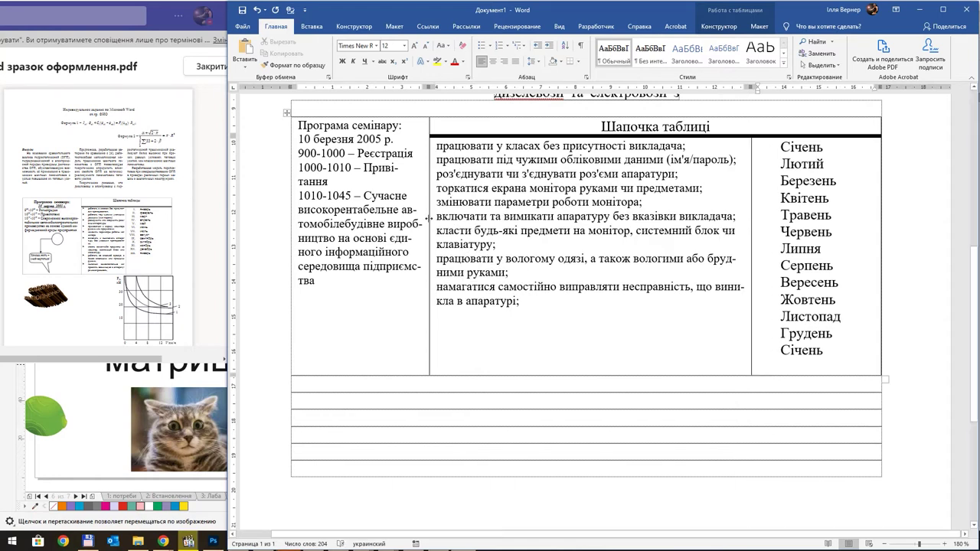
drag(430, 219, 464, 219)
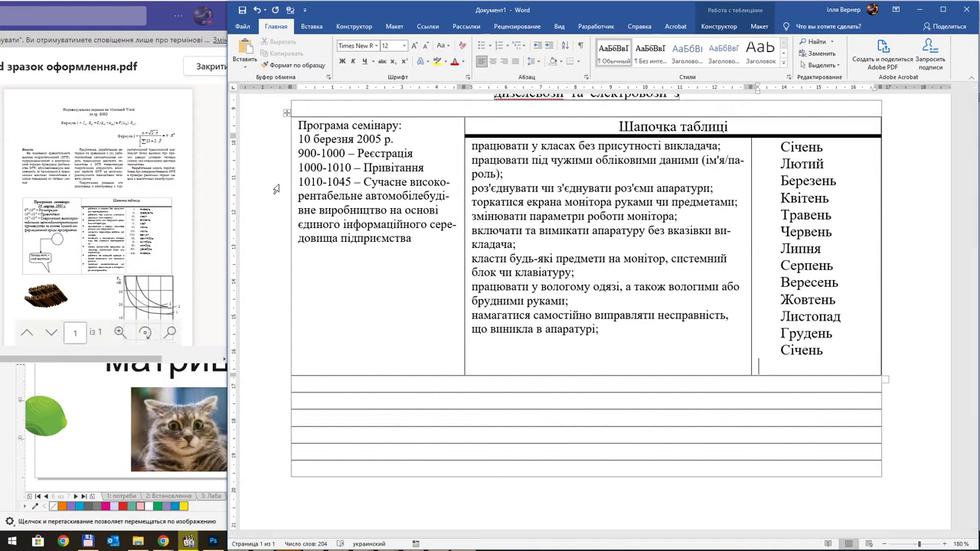
Make the Програма семінару: heading centred and bold
scroll(364, 195, up, 1)
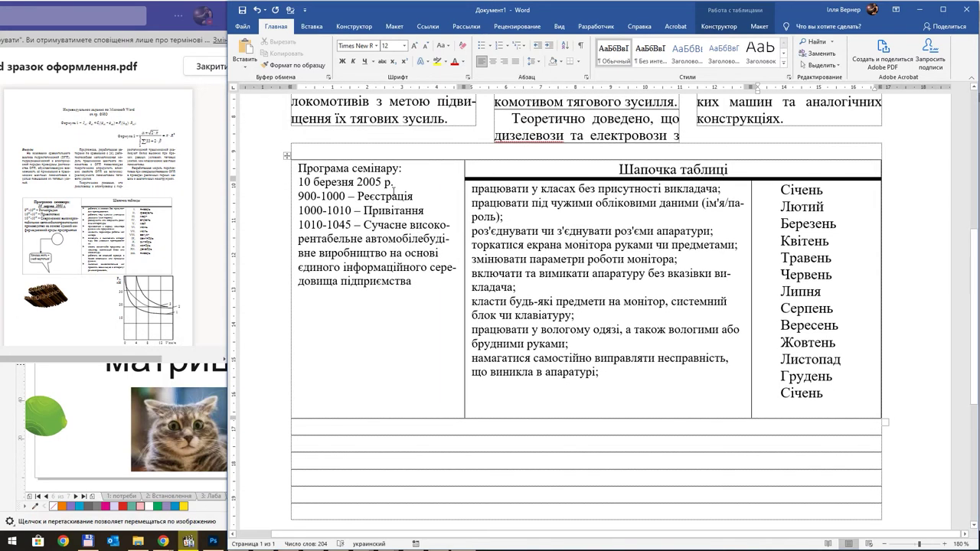
drag(410, 168, 298, 168)
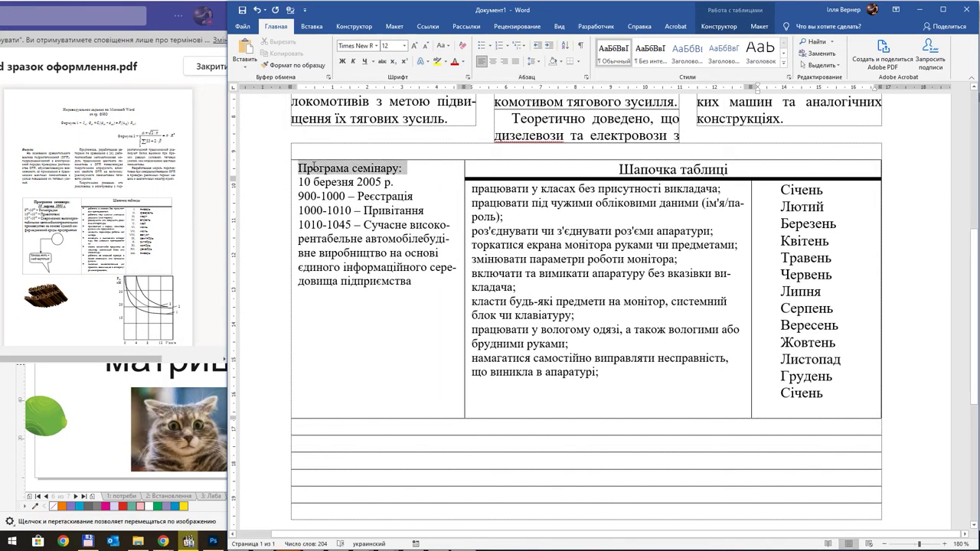
key(ctrl+e)
key(ctrl+b)
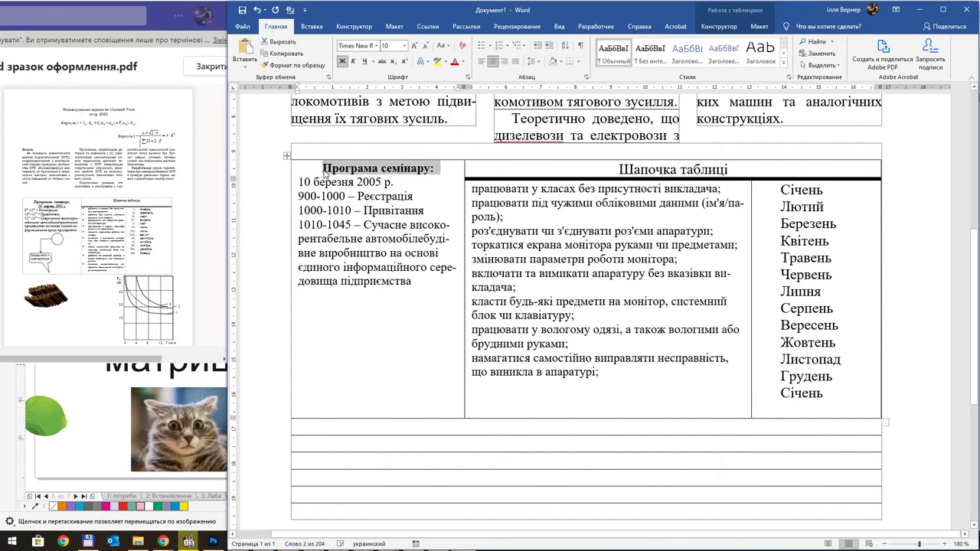
Make the date line '10 березня 2005 р.' centred, italic and underlined
key(Down)
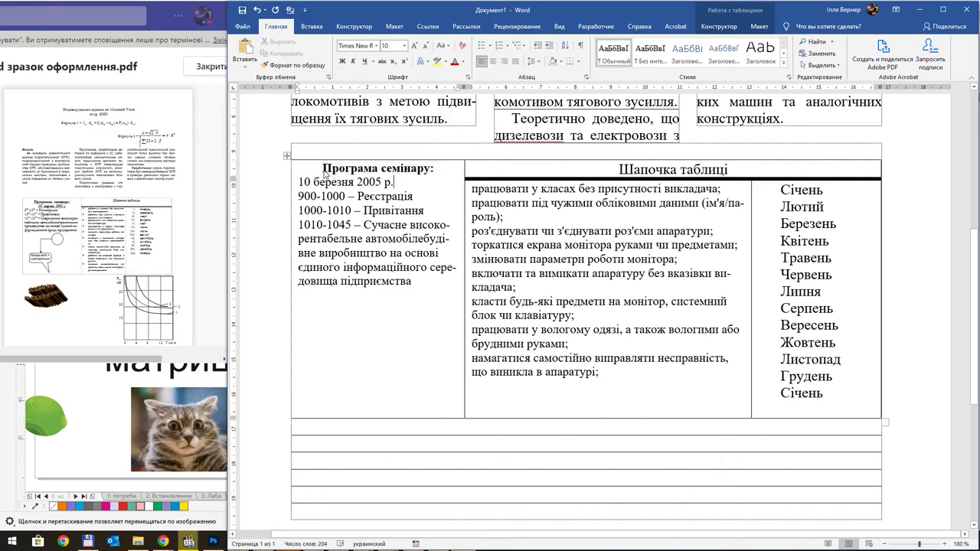
key(shift+Home)
key(ctrl+e)
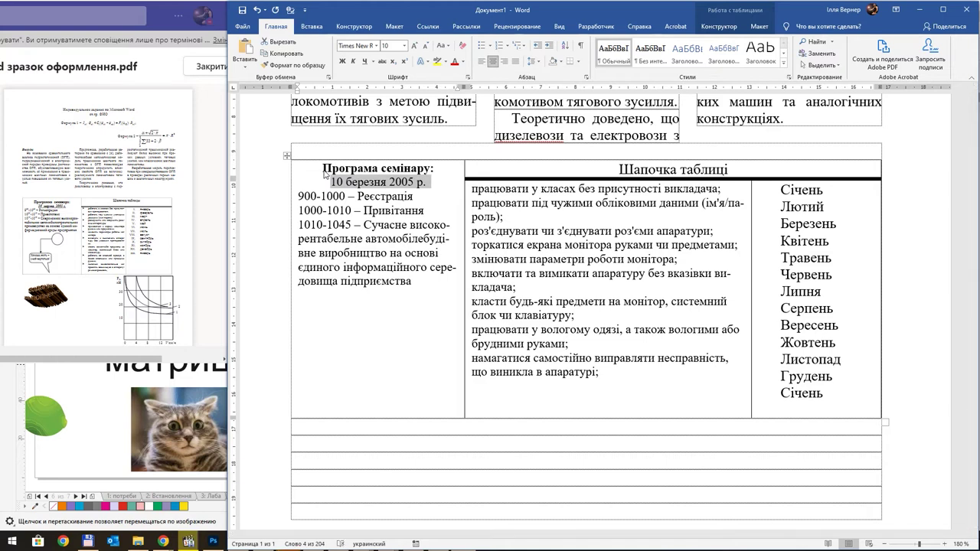
key(ctrl+i)
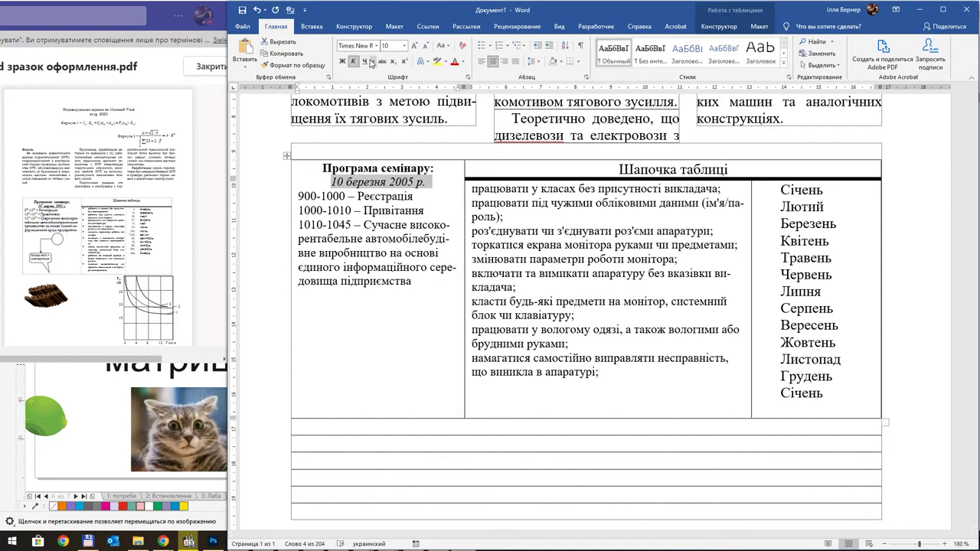
click(366, 61)
click(371, 206)
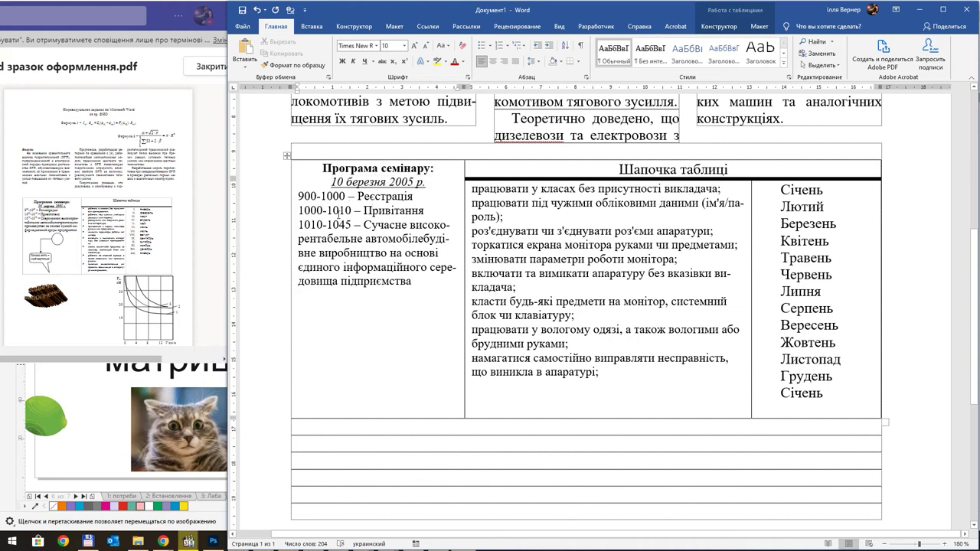
ctrl+scroll(339, 215, up, 3)
ctrl+scroll(352, 215, up, 3)
Make the minutes in the first time range superscript (9⁰⁰-10⁰⁰)
ctrl+scroll(368, 214, up, 3)
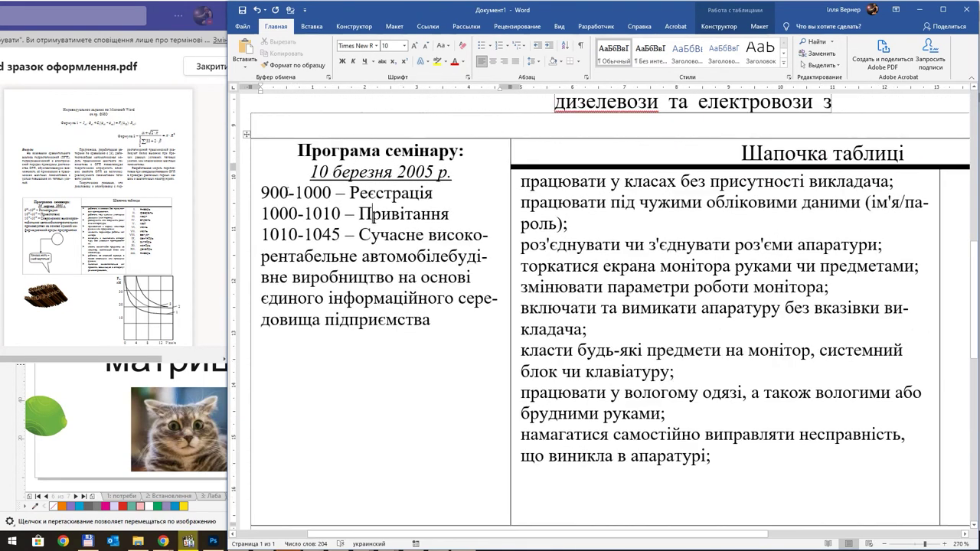
click(288, 190)
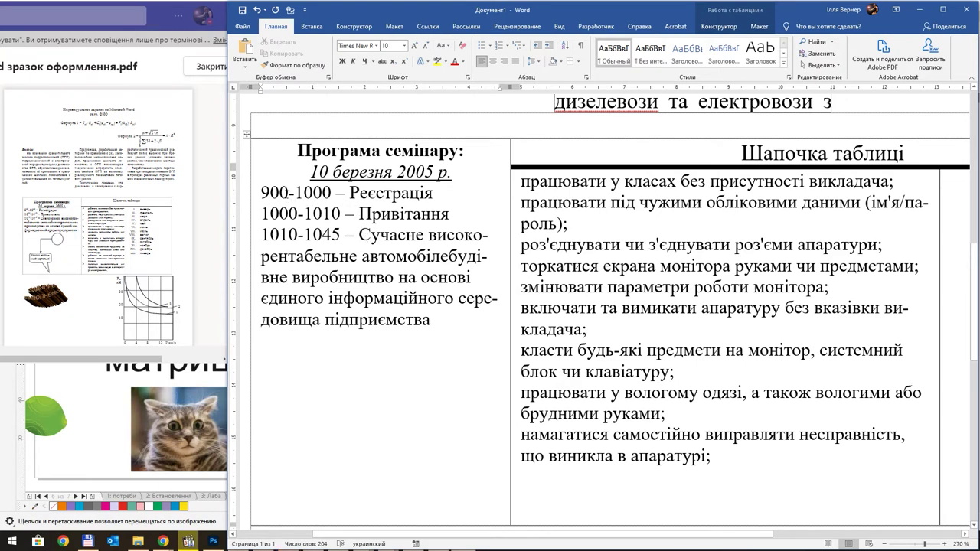
drag(286, 193, 269, 193)
click(404, 61)
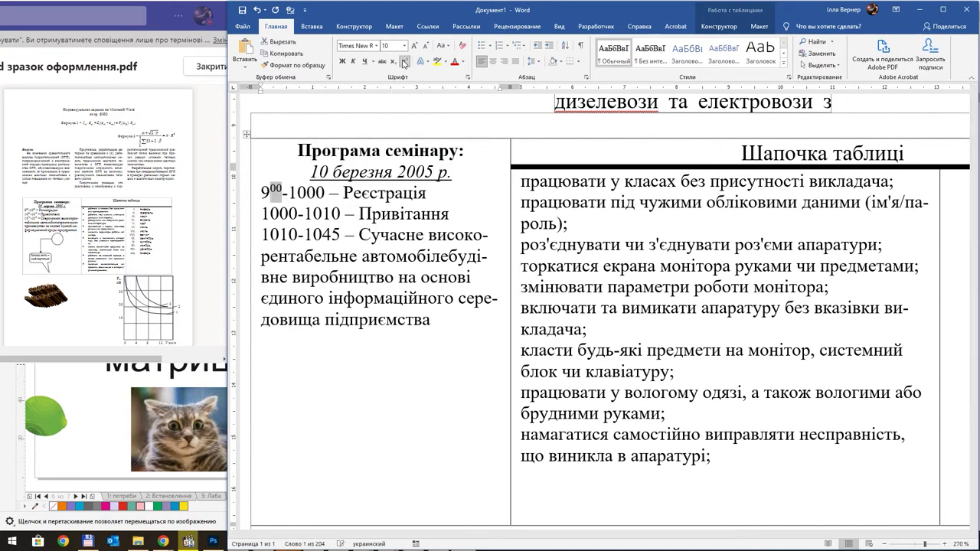
drag(324, 193, 306, 193)
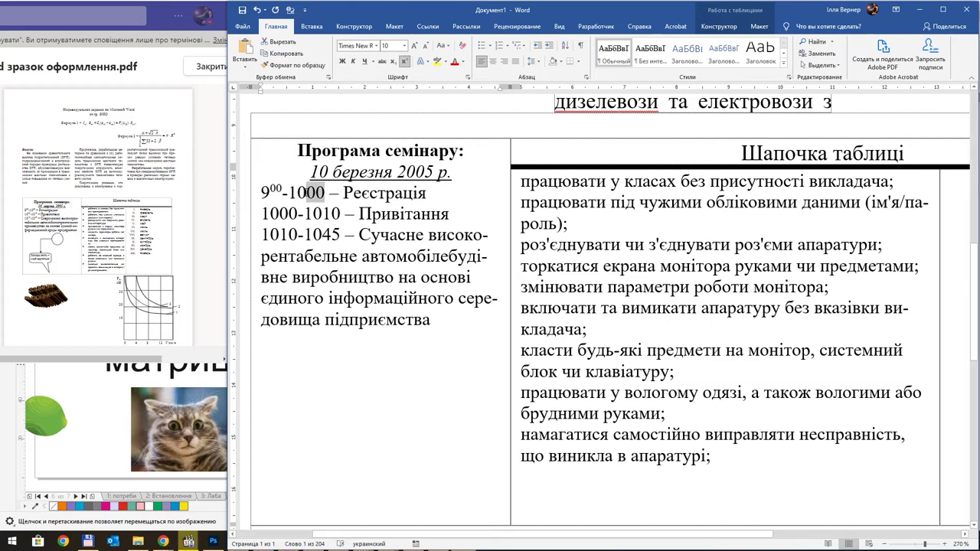
click(404, 61)
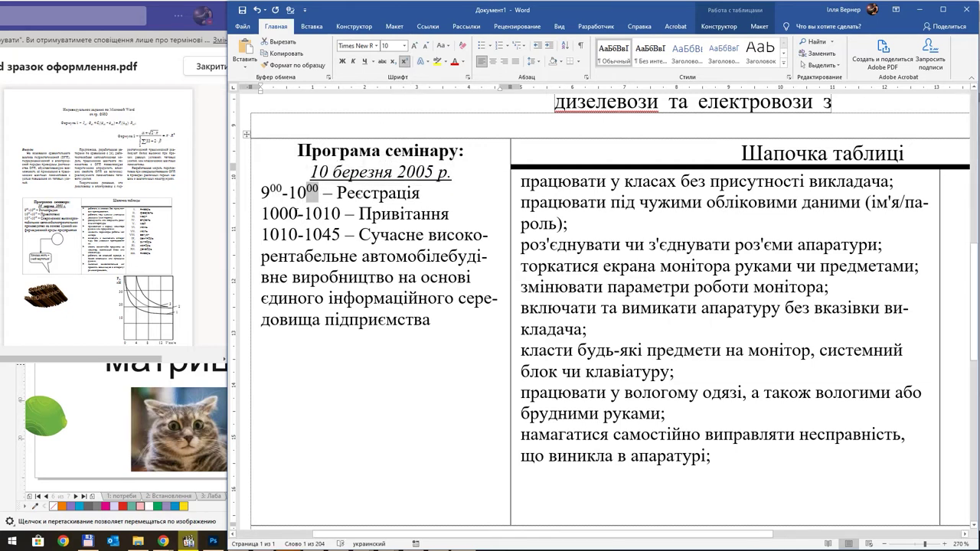
Superscript the minutes in 10⁰⁰-10¹⁰ and 10¹⁰-10⁴⁵, then justify the programme text
drag(297, 214, 280, 214)
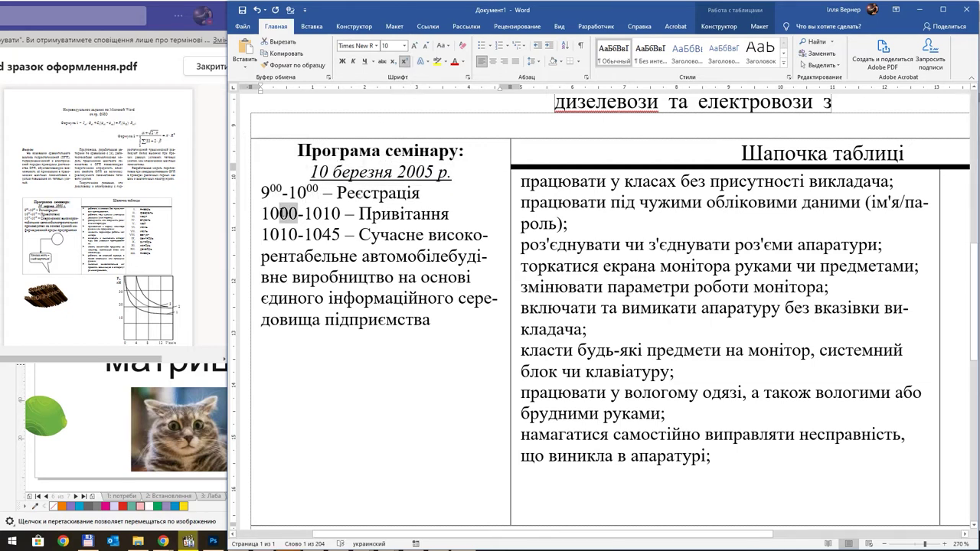
click(404, 62)
drag(334, 214, 279, 235)
click(404, 61)
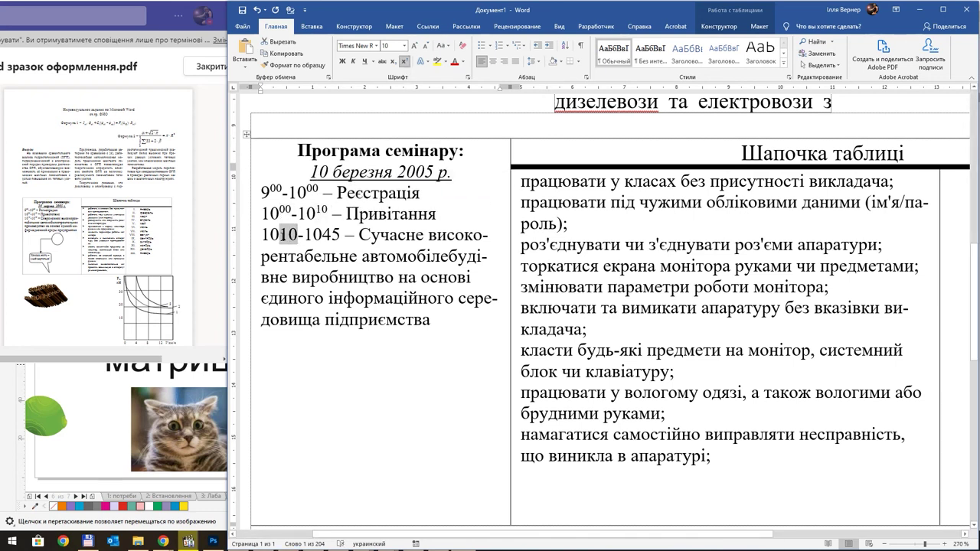
click(406, 62)
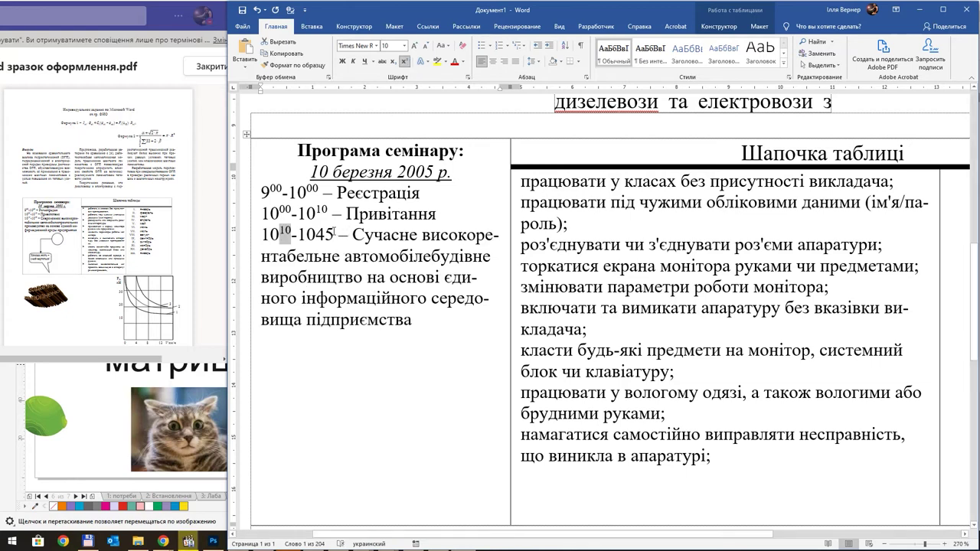
drag(334, 235, 315, 235)
click(404, 61)
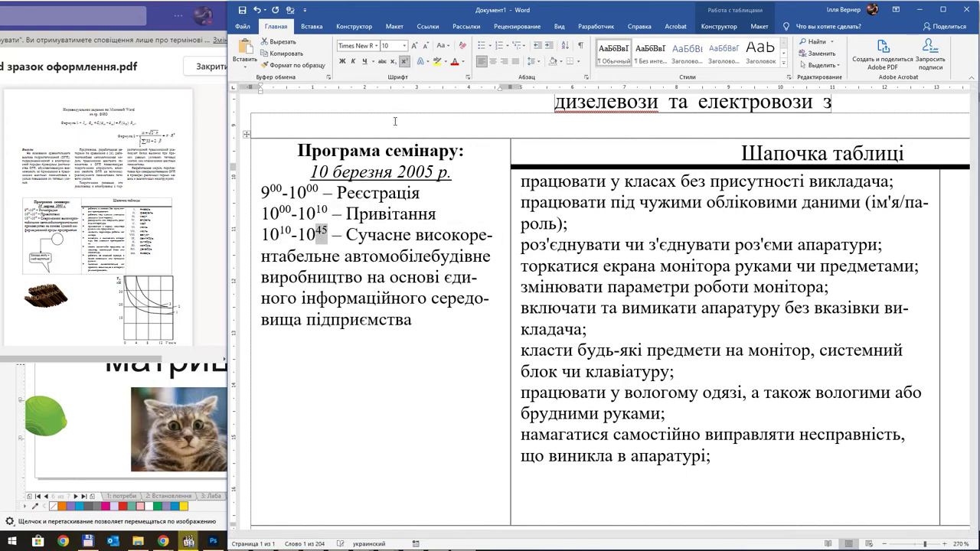
click(420, 331)
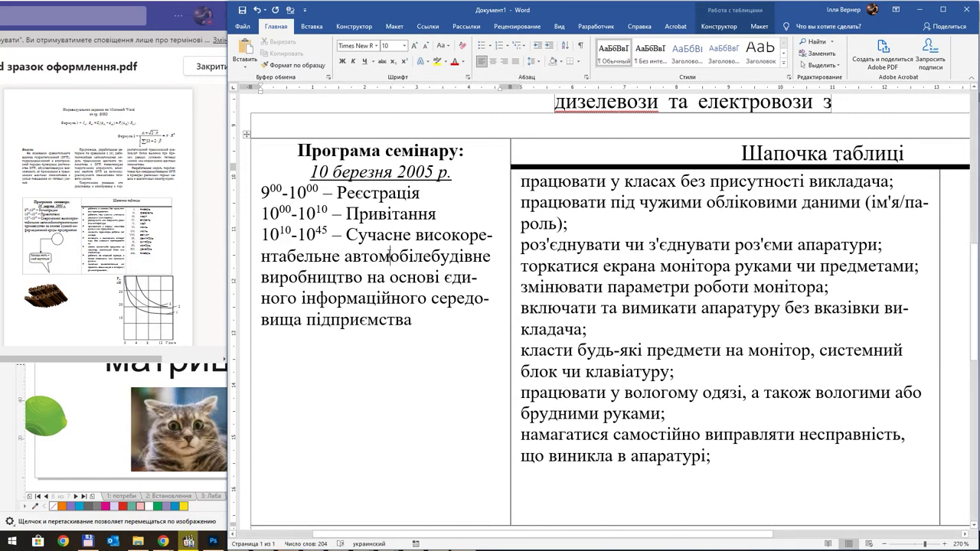
click(516, 63)
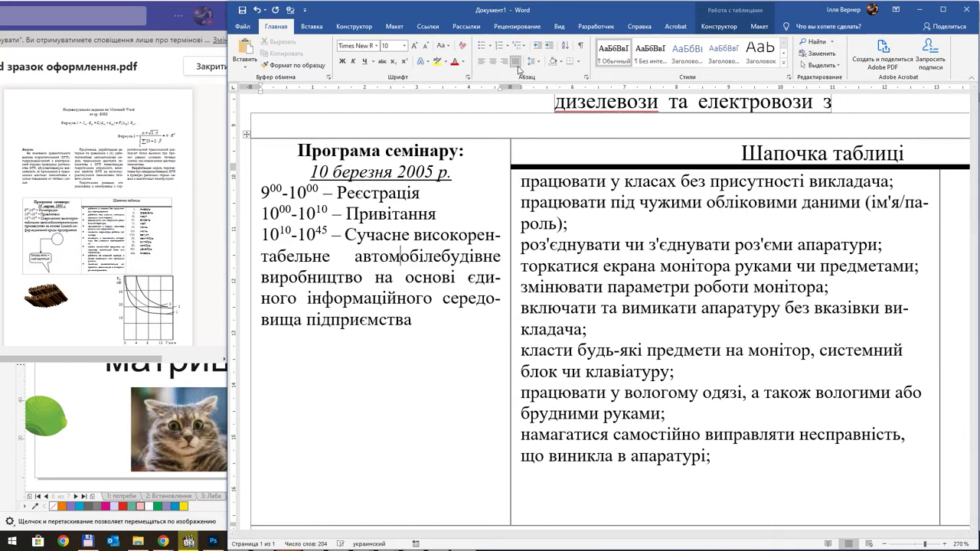
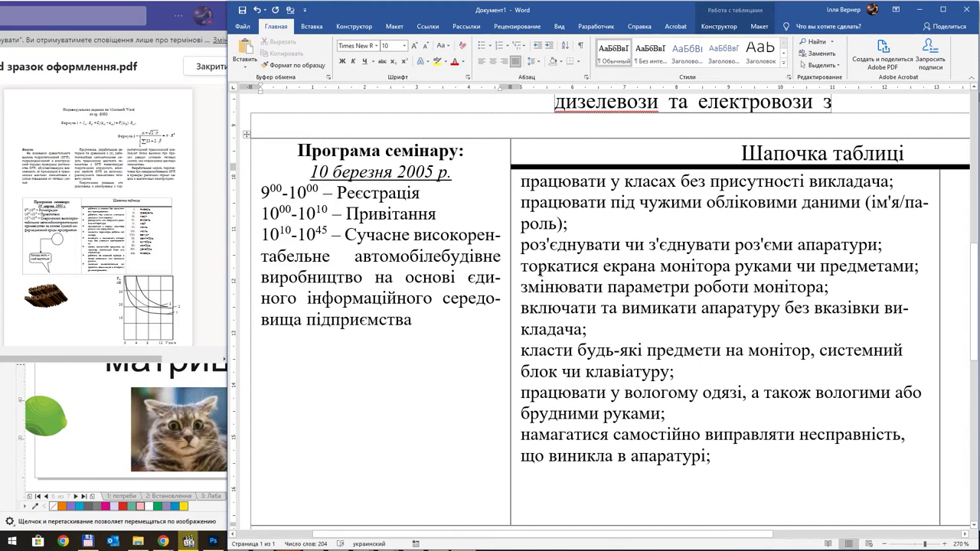
Format the rules text in the middle table cell as a list with arrow bullets
ctrl+scroll(605, 237, down, 2)
ctrl+scroll(607, 306, down, 2)
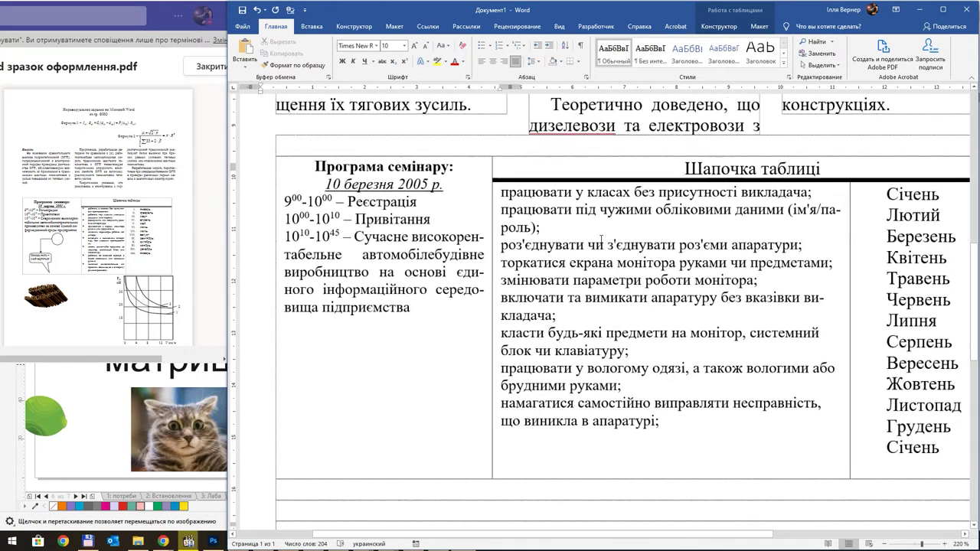
ctrl+scroll(609, 383, down, 1)
drag(660, 420, 497, 191)
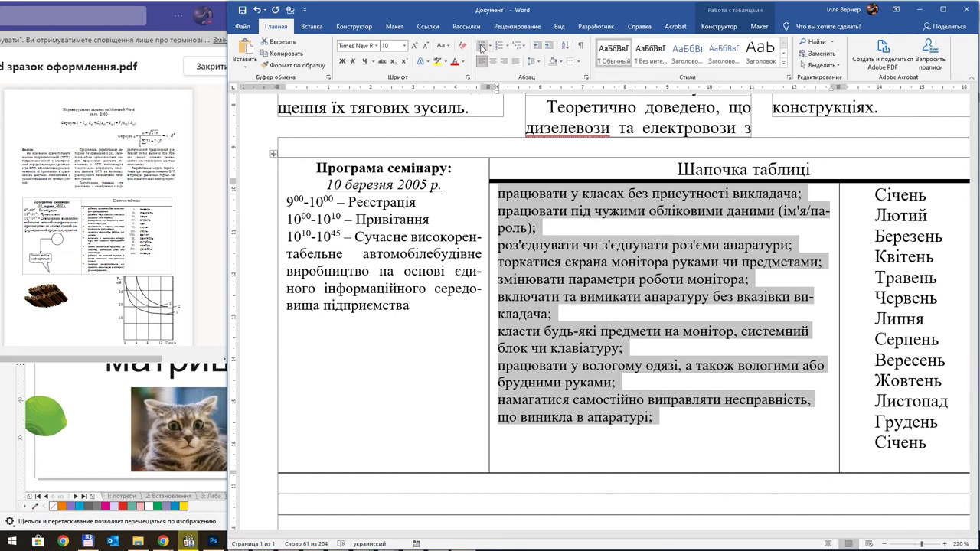
click(481, 46)
click(490, 46)
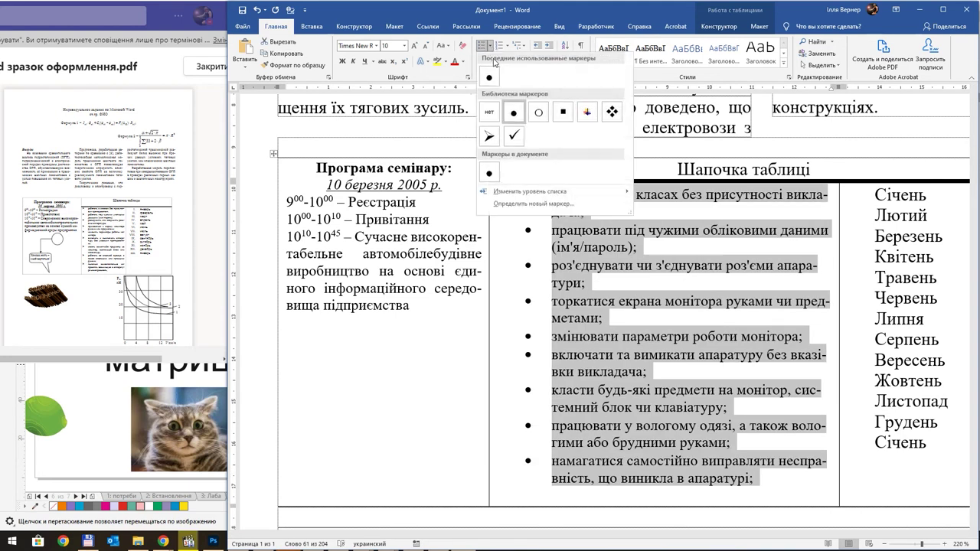
click(490, 137)
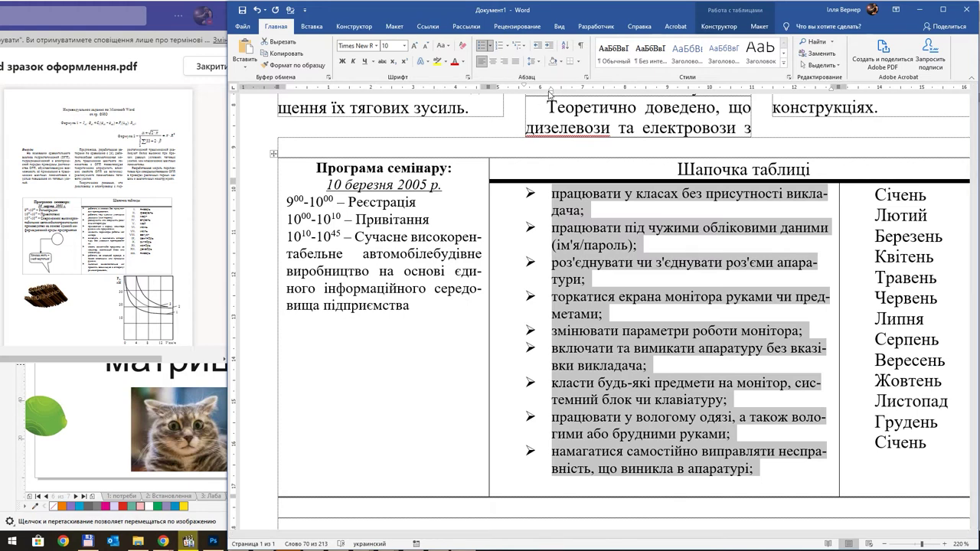
Adjust the ruler indents so each rule starts right after its arrow with a small hanging indent
drag(551, 91, 532, 90)
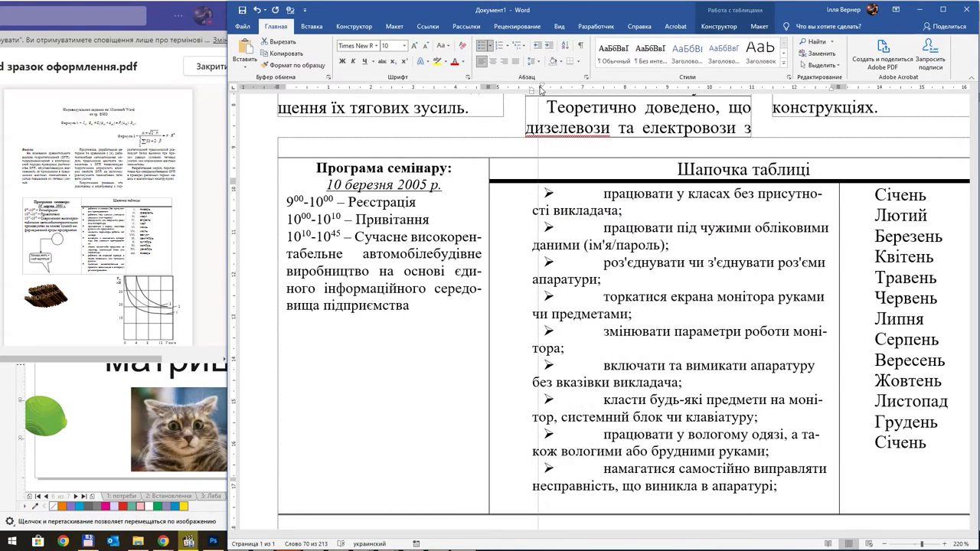
mouse_move(505, 88)
mouse_down()
mouse_move(533, 91)
mouse_move(499, 89)
mouse_up()
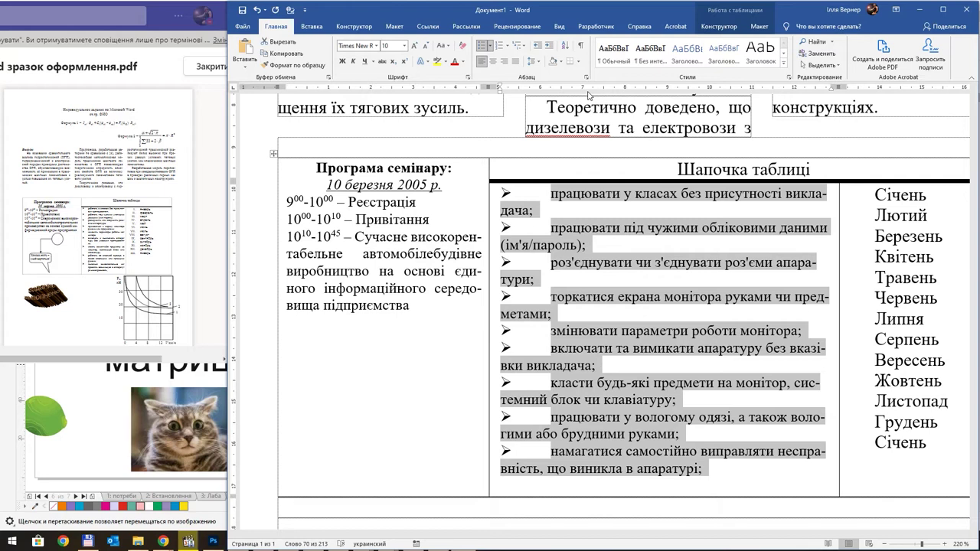
click(590, 266)
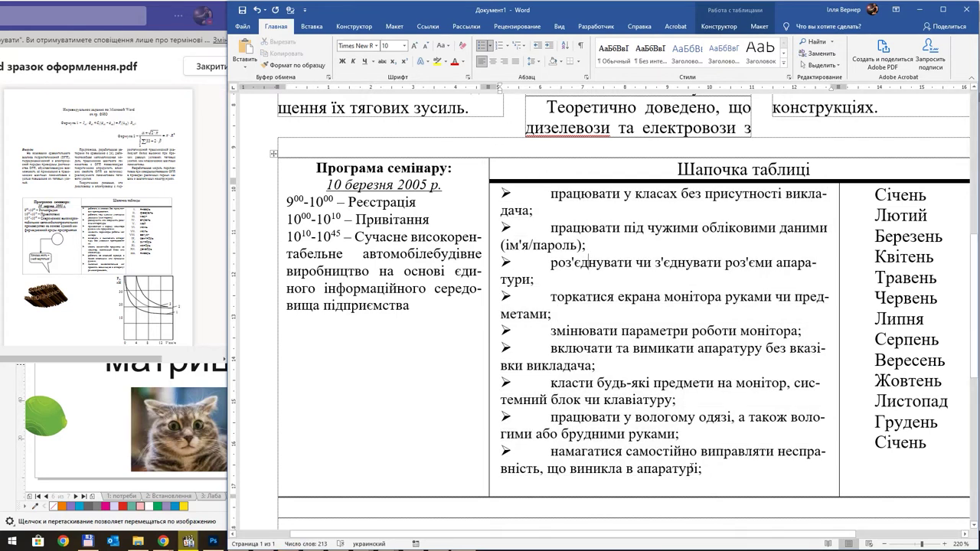
drag(703, 468, 506, 124)
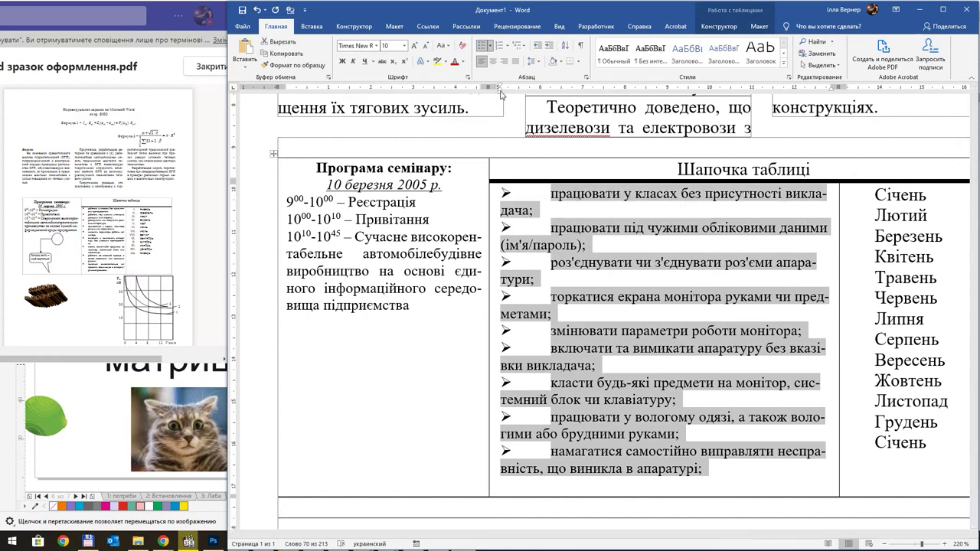
drag(501, 92, 586, 100)
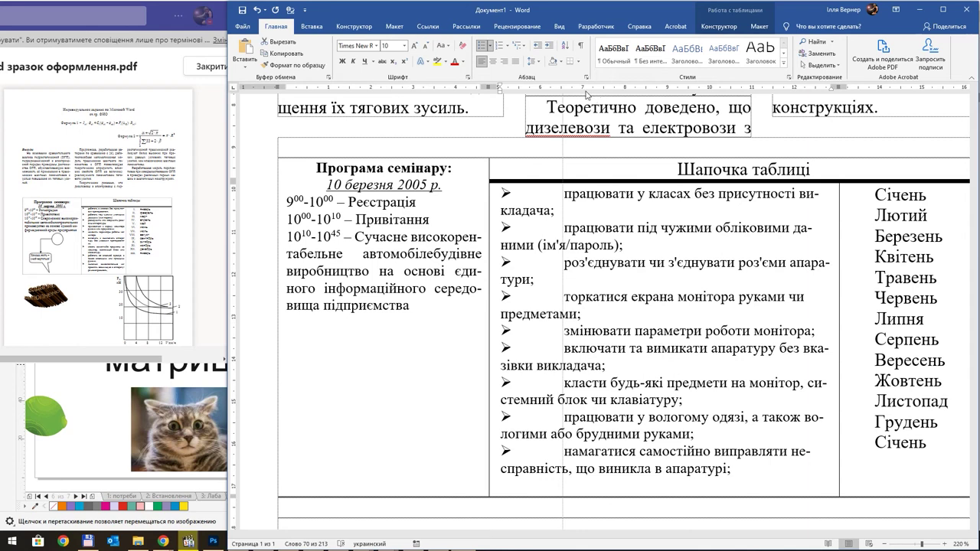
drag(587, 100, 526, 92)
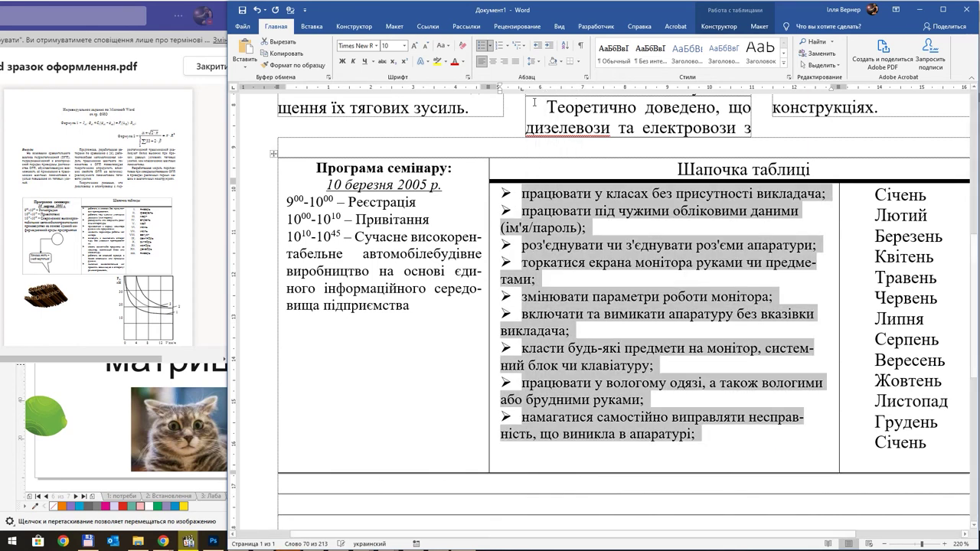
click(556, 228)
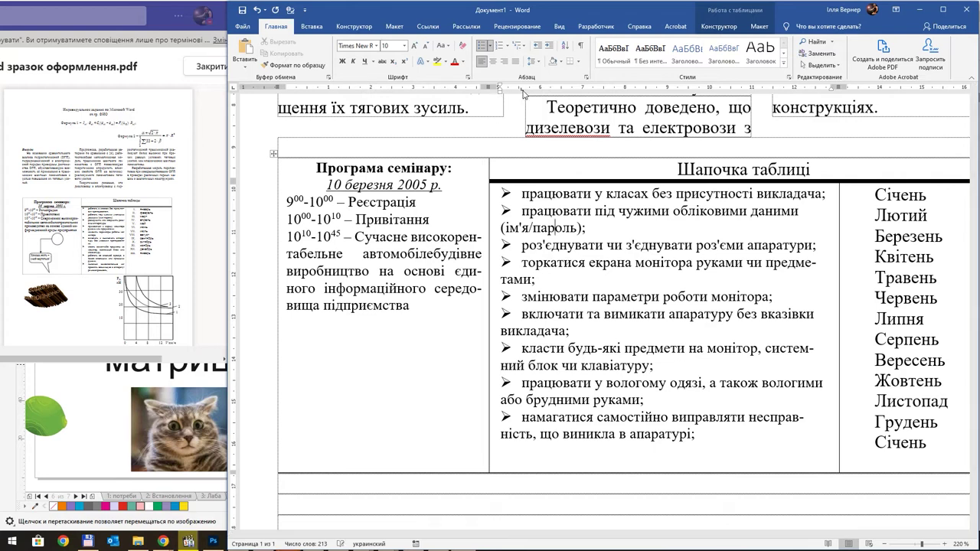
Open the Tabs dialog from the ruler, then close it without changes
double_click(522, 89)
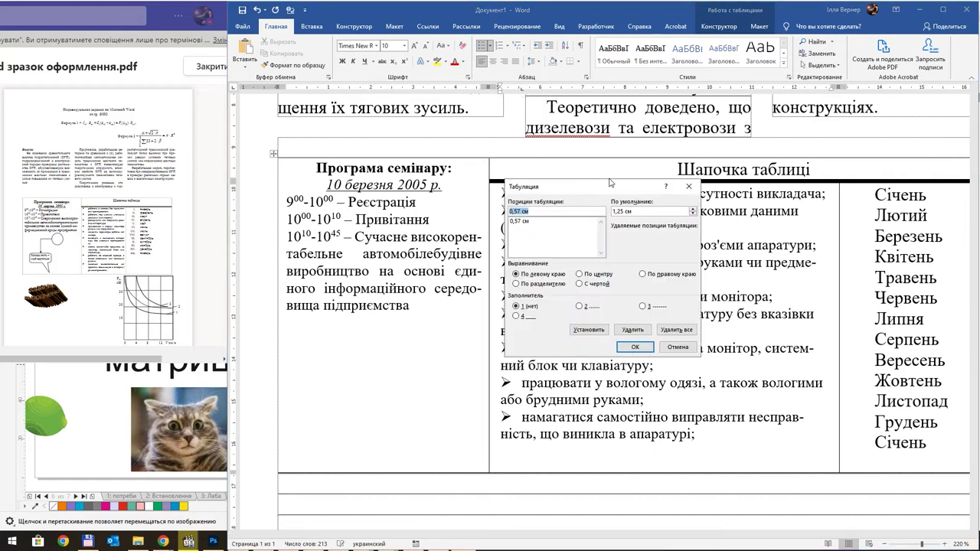
drag(604, 186, 649, 163)
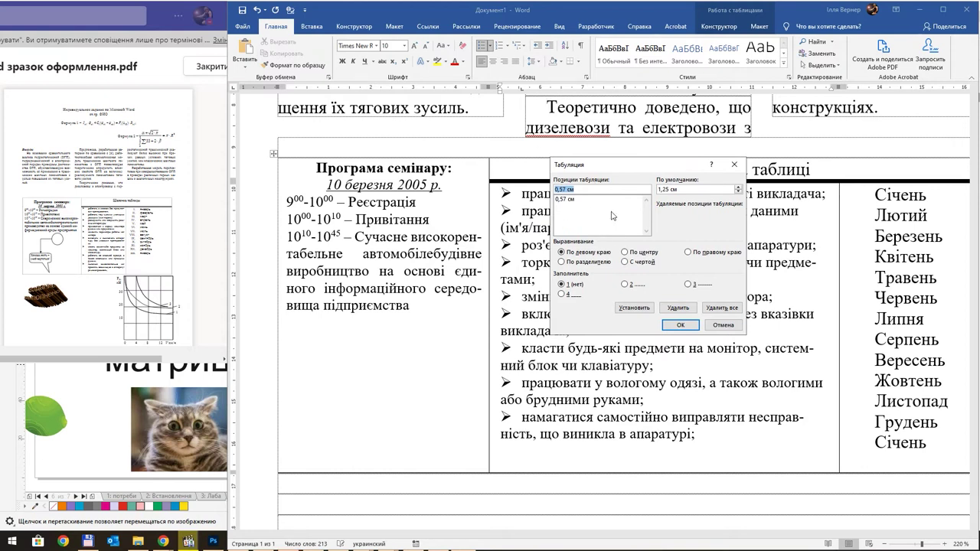
click(734, 164)
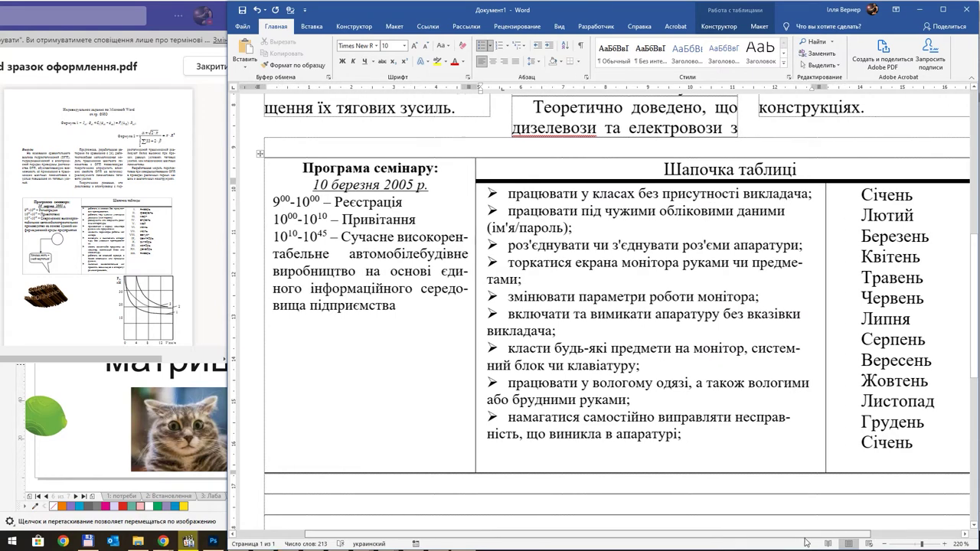
scroll(783, 538, right, 5)
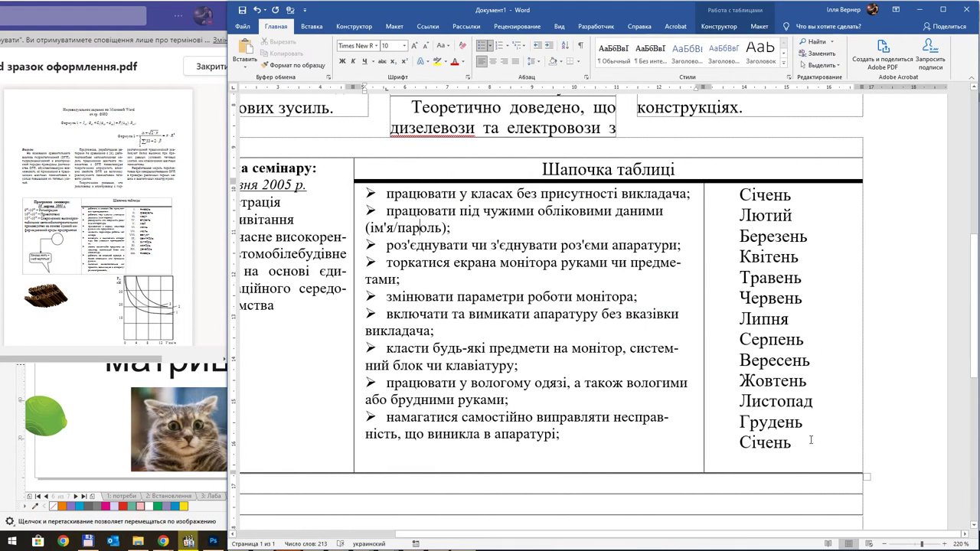
Number the month list in the right cell with Roman numerals I–XIII
drag(796, 442, 699, 220)
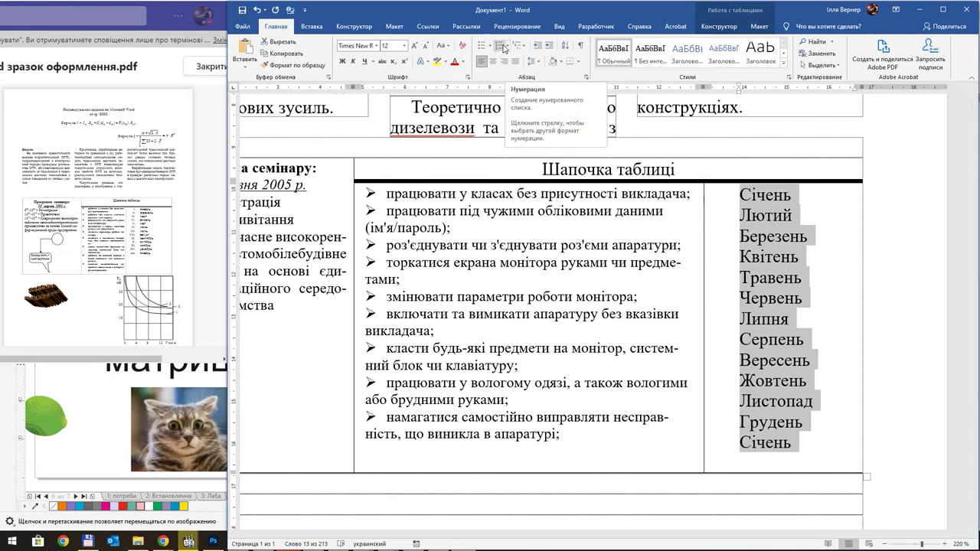
click(503, 46)
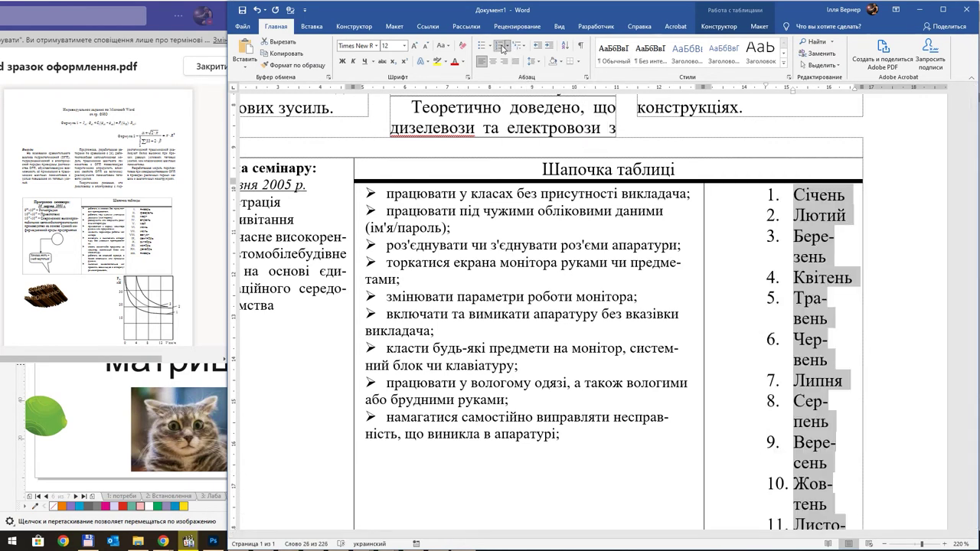
click(508, 46)
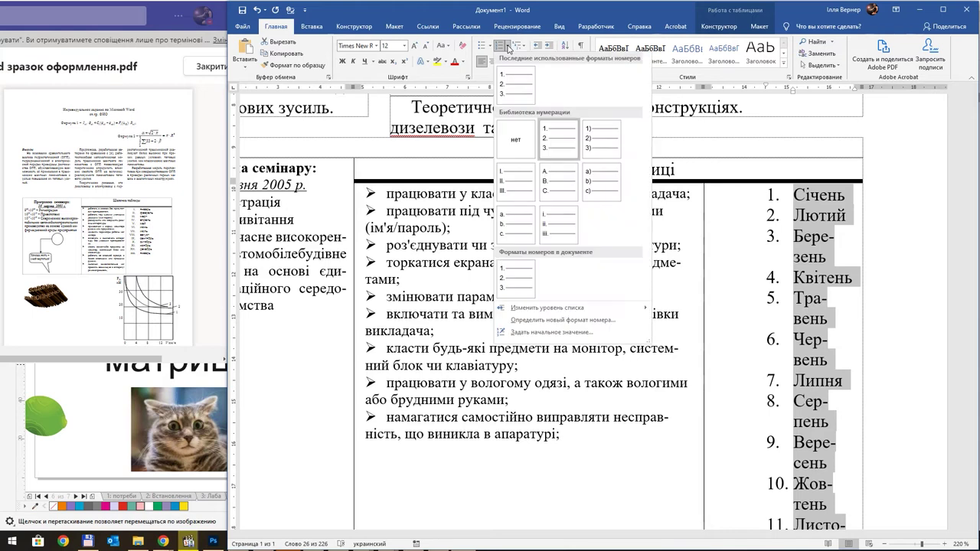
click(512, 178)
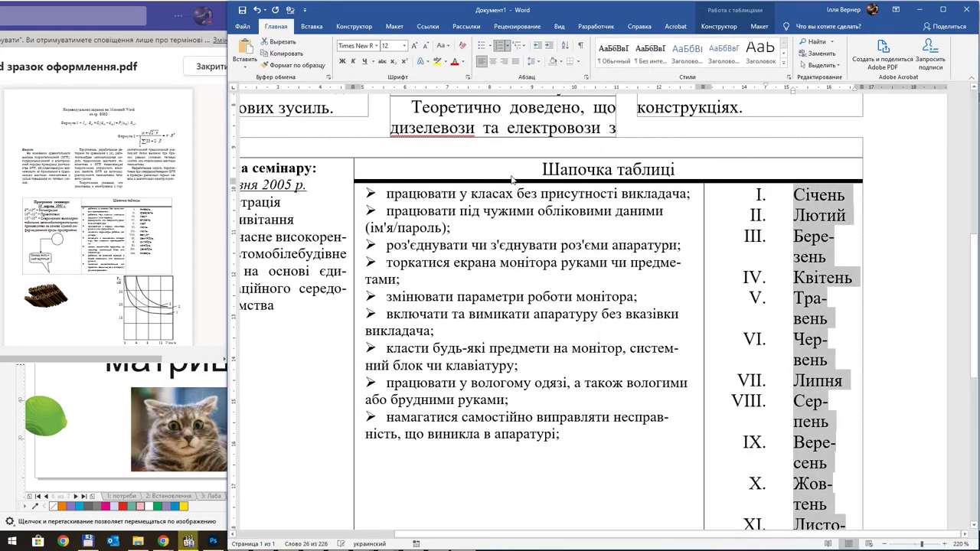
Tweak the month list's ruler indents so each month fits on one line
drag(793, 92, 773, 96)
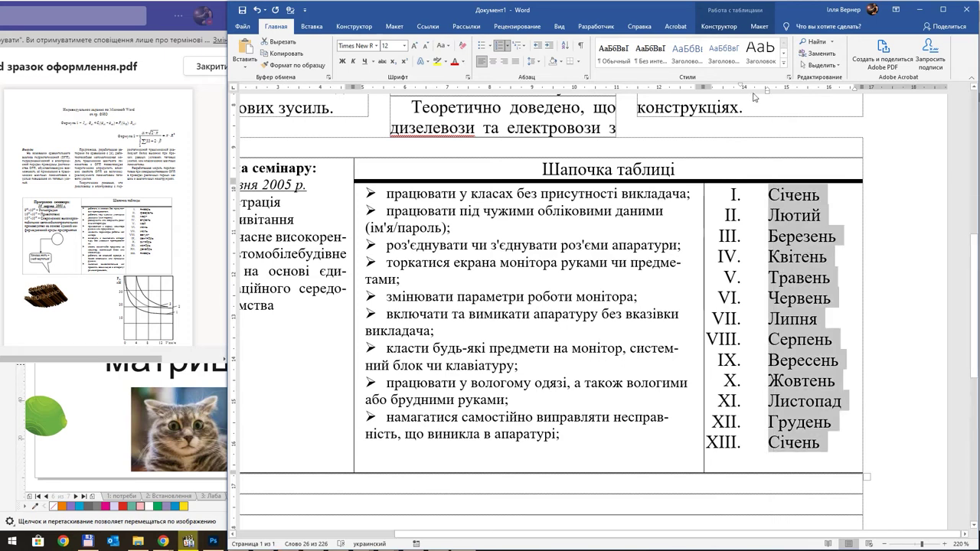
drag(743, 89, 755, 88)
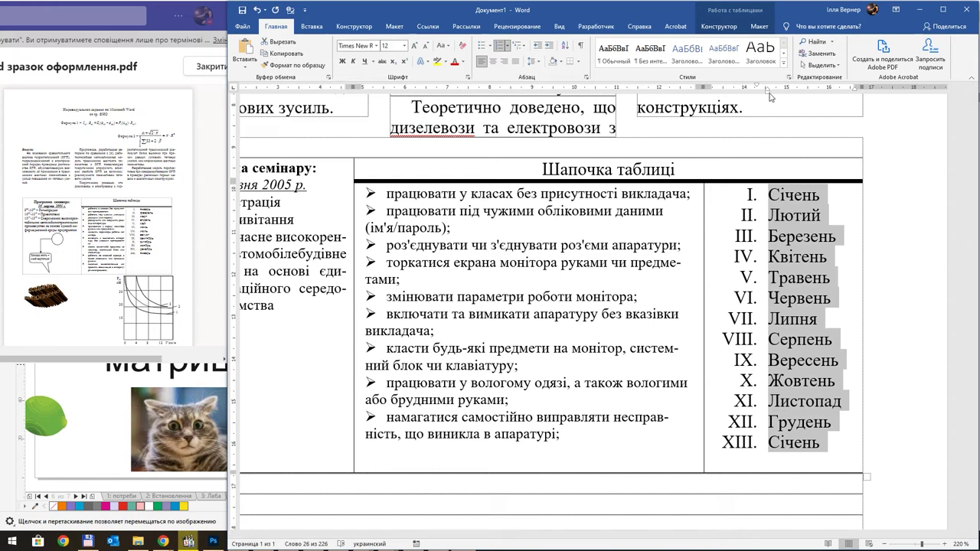
click(766, 95)
mouse_move(765, 95)
mouse_down()
mouse_move(756, 95)
mouse_move(766, 96)
mouse_up()
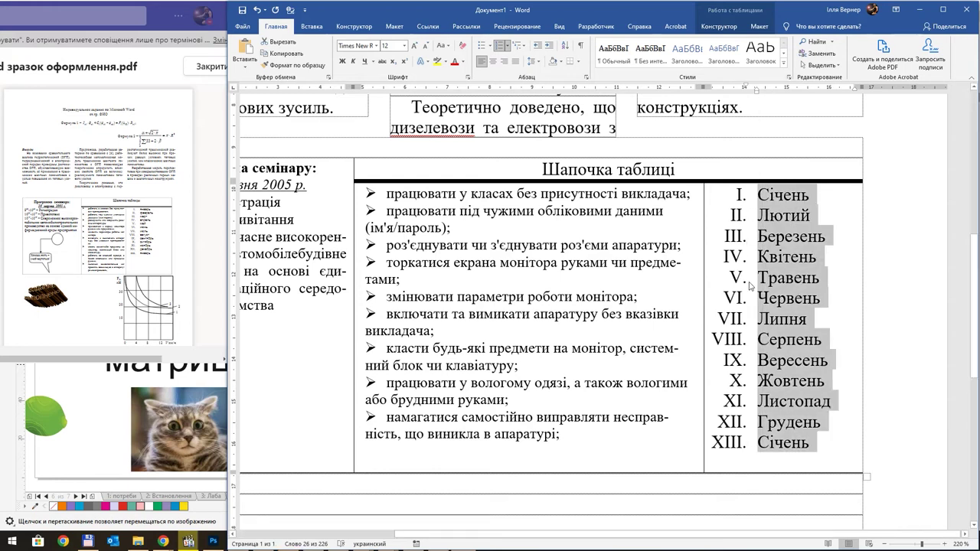
click(794, 234)
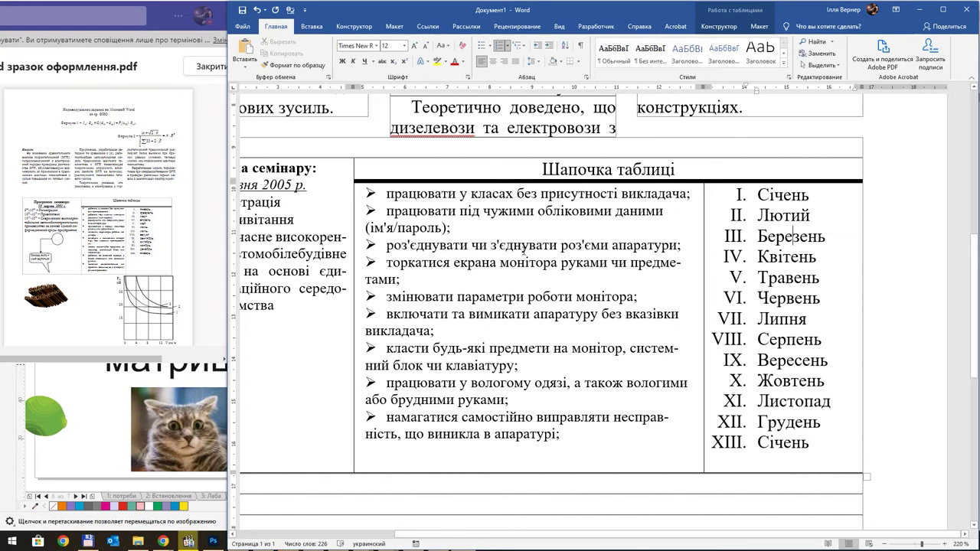
Make the table's header row slightly taller
click(523, 246)
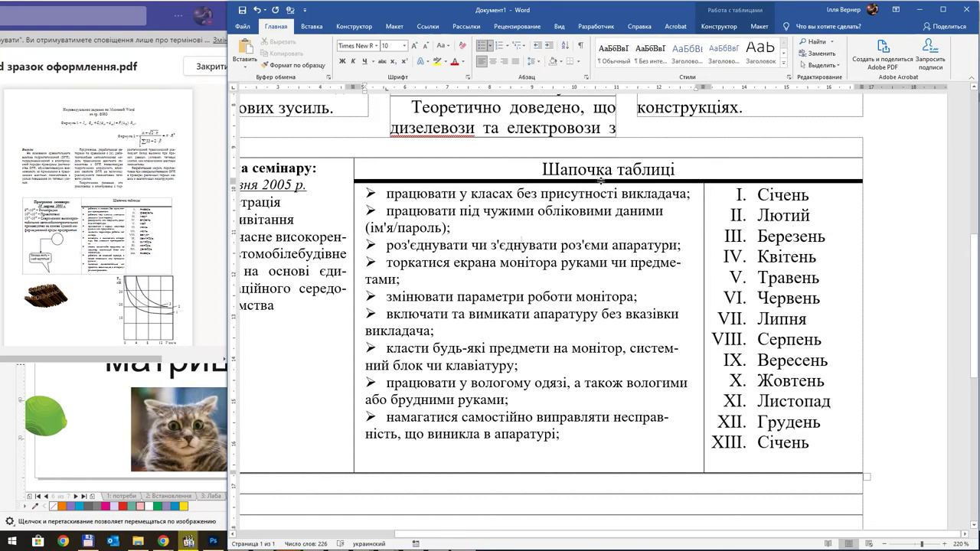
click(577, 432)
drag(588, 182, 588, 192)
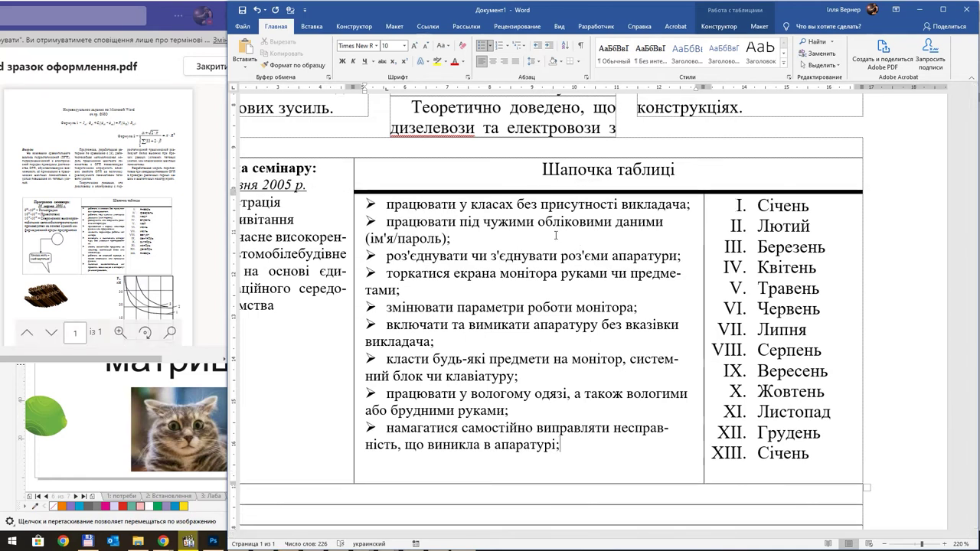
Draw a small circle below the seminar programme with white fill and green outline
scroll(594, 285, down, 2)
scroll(594, 285, down, 2)
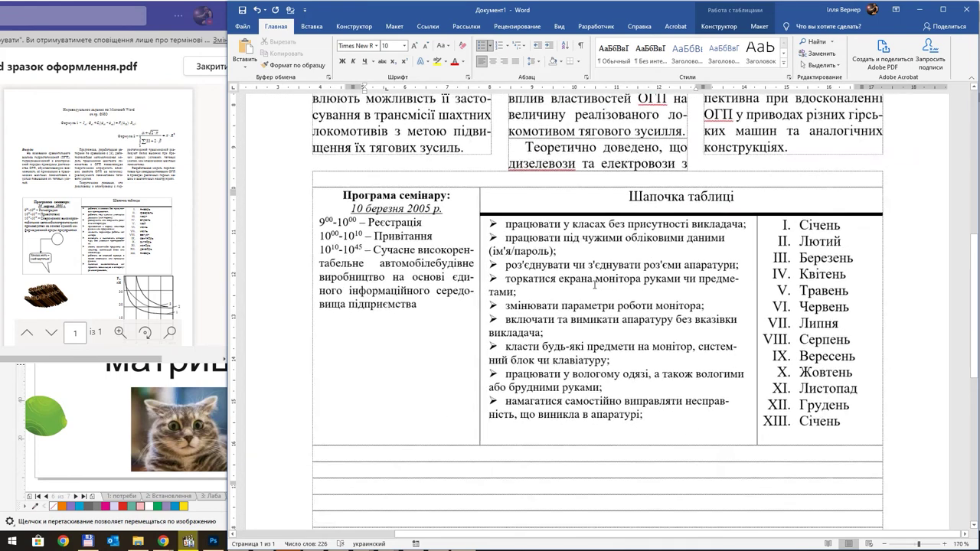
scroll(594, 285, down, 1)
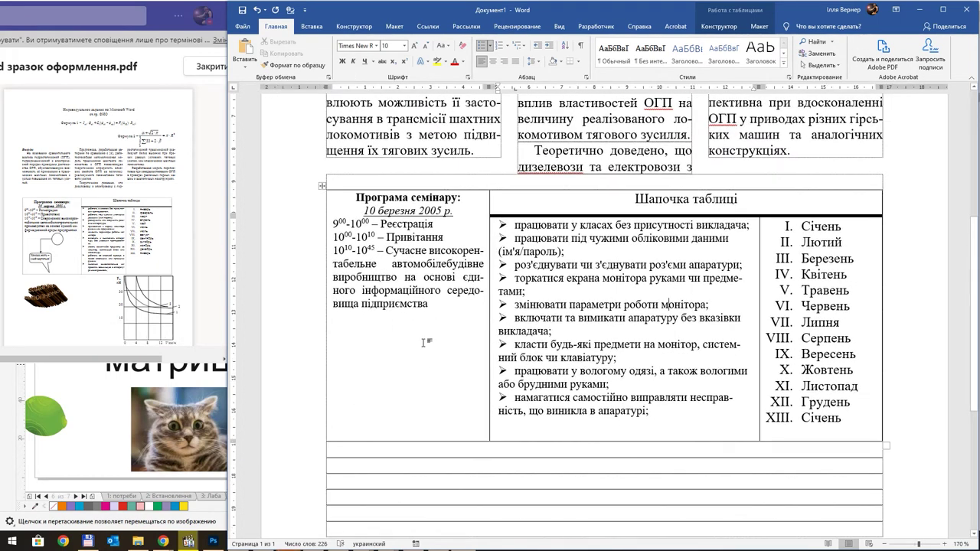
scroll(457, 339, down, 5)
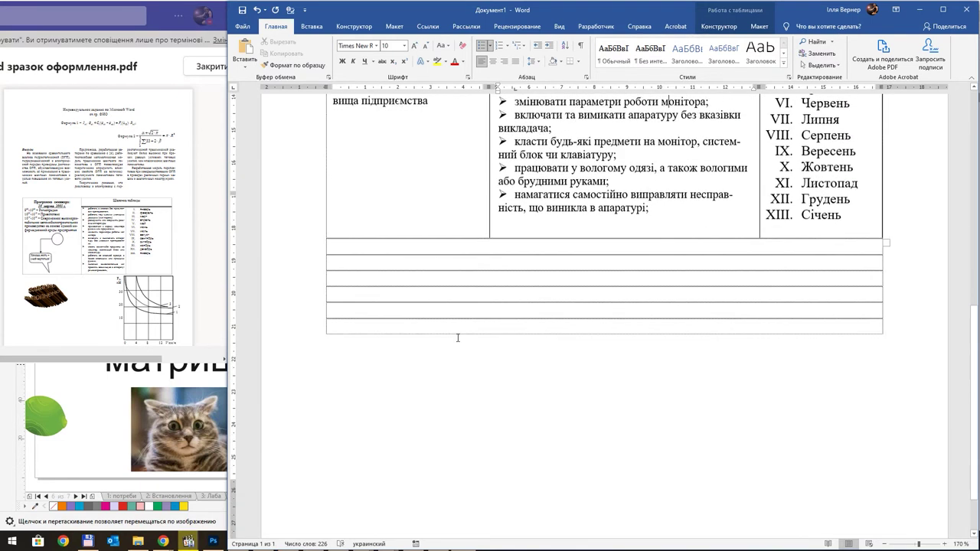
scroll(459, 339, up, 5)
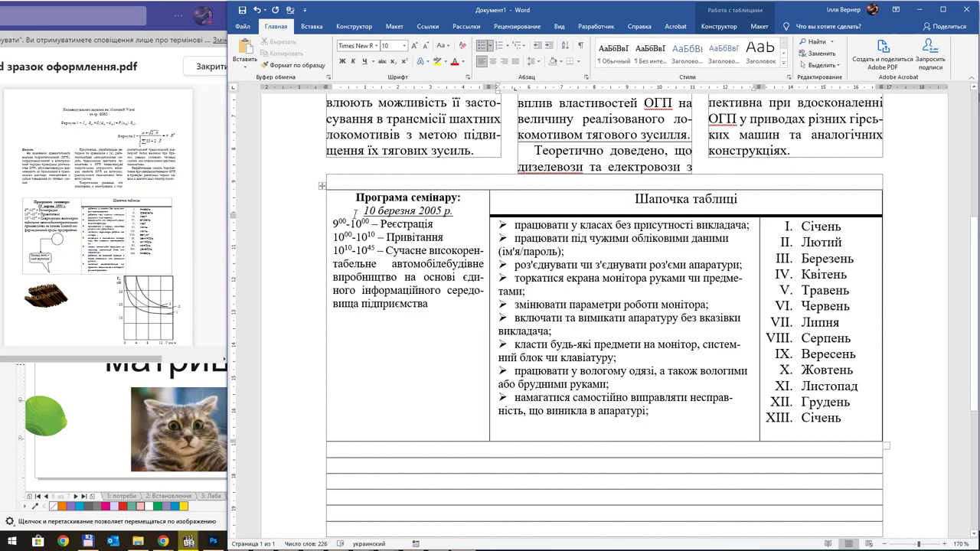
click(312, 28)
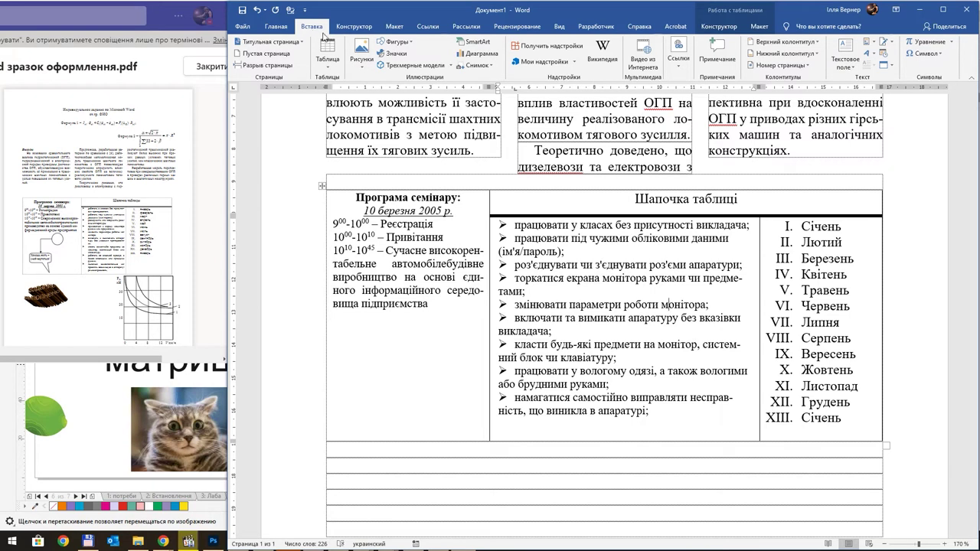
click(410, 42)
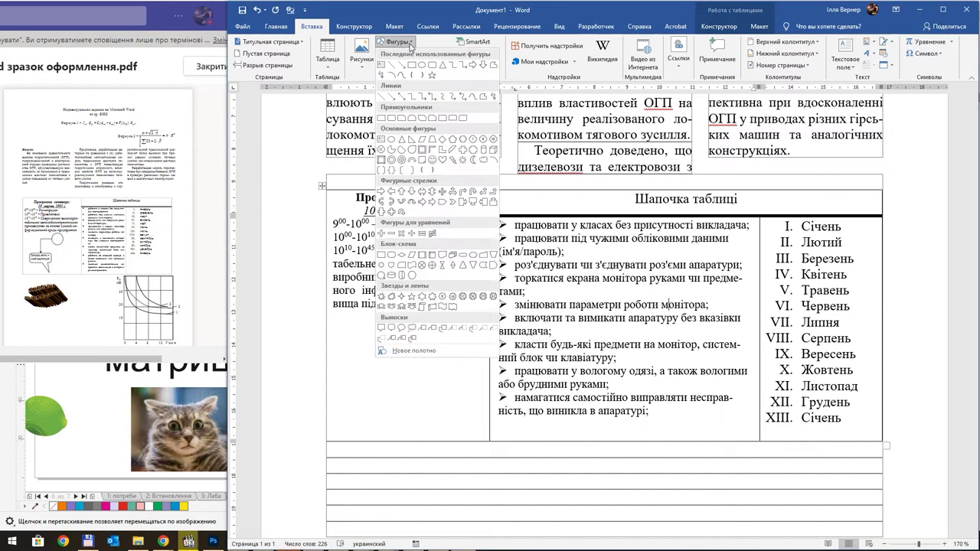
click(423, 65)
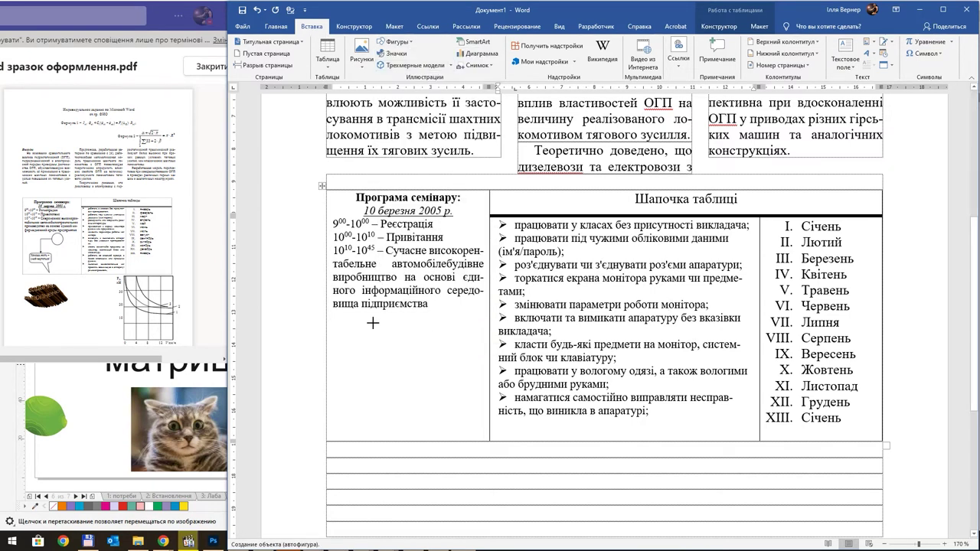
mouse_move(404, 311)
mouse_down()
mouse_move(442, 349)
mouse_move(444, 328)
mouse_up()
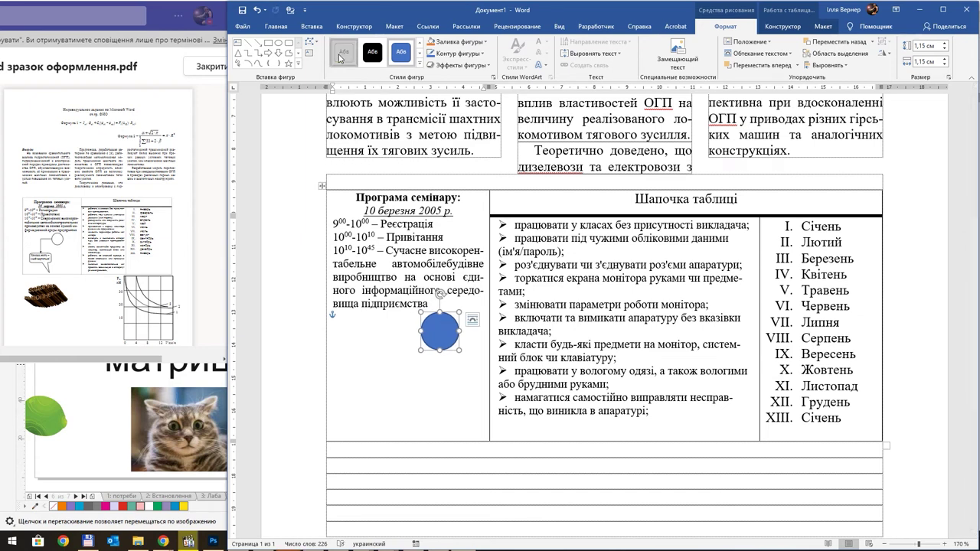
click(342, 55)
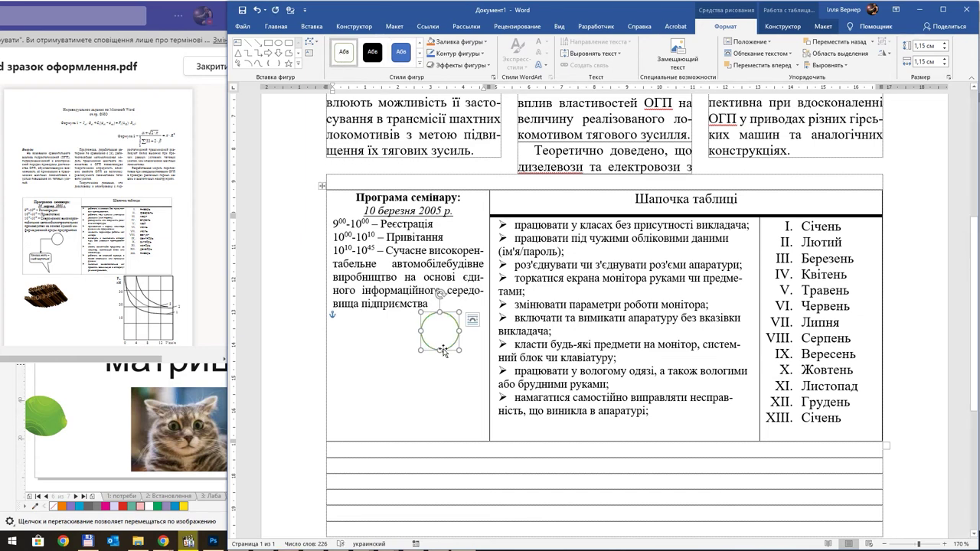
Draw a line leading left from the circle and a downward arrow from its end
click(247, 44)
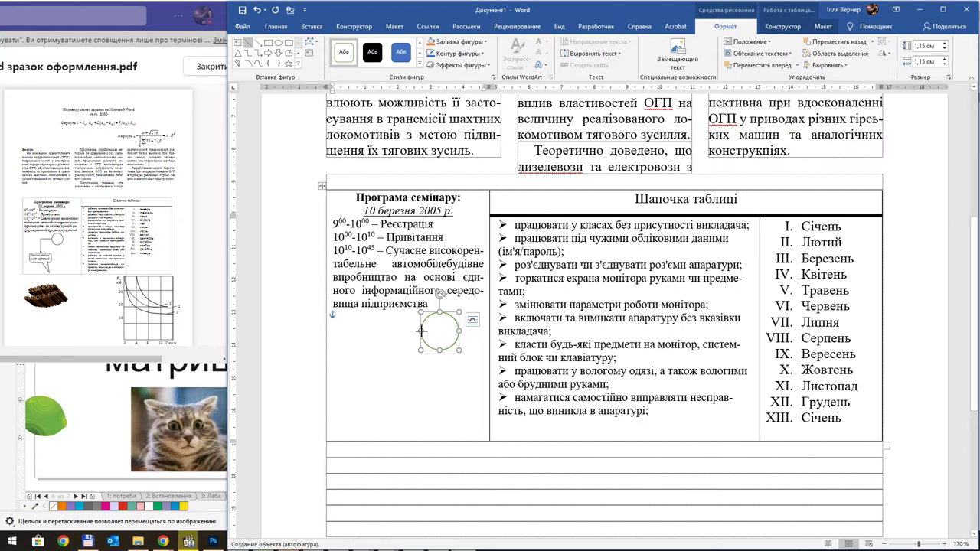
drag(421, 330, 375, 332)
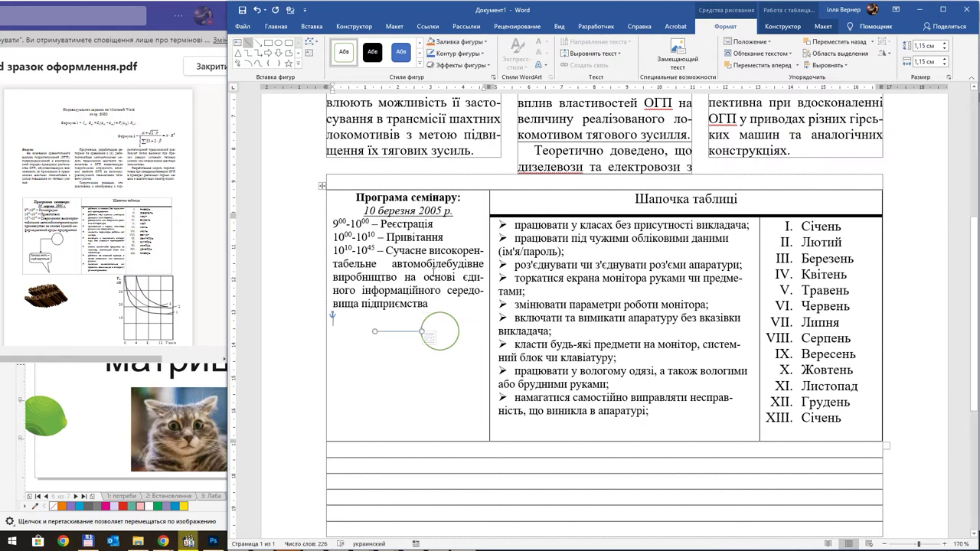
click(258, 43)
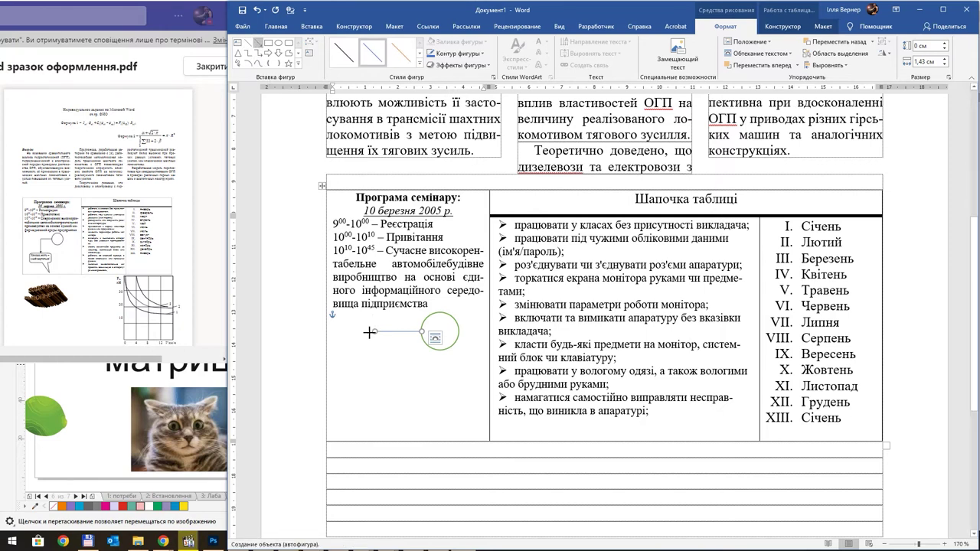
drag(372, 332, 373, 365)
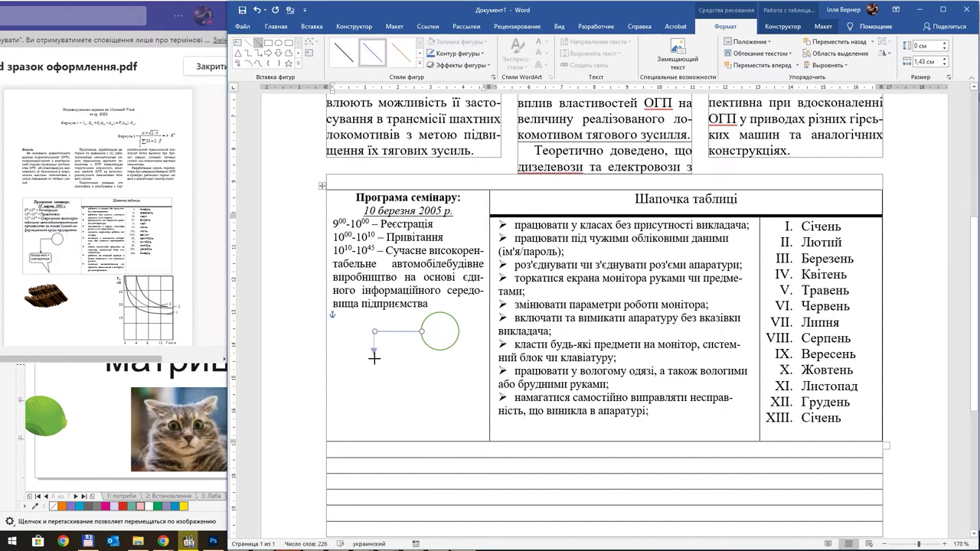
Draw a trial callout under the arrow, delete it, and pick the rounded rectangular callout instead
click(299, 65)
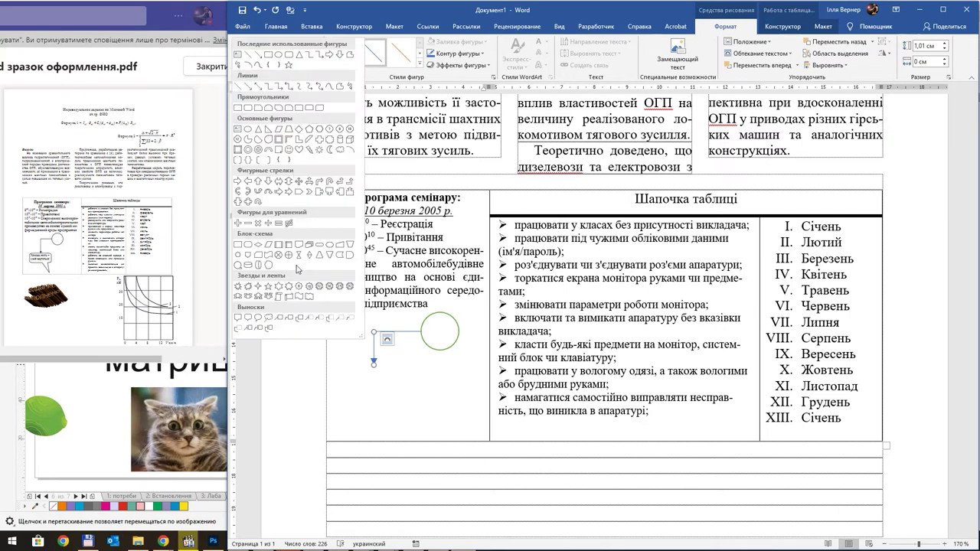
click(239, 318)
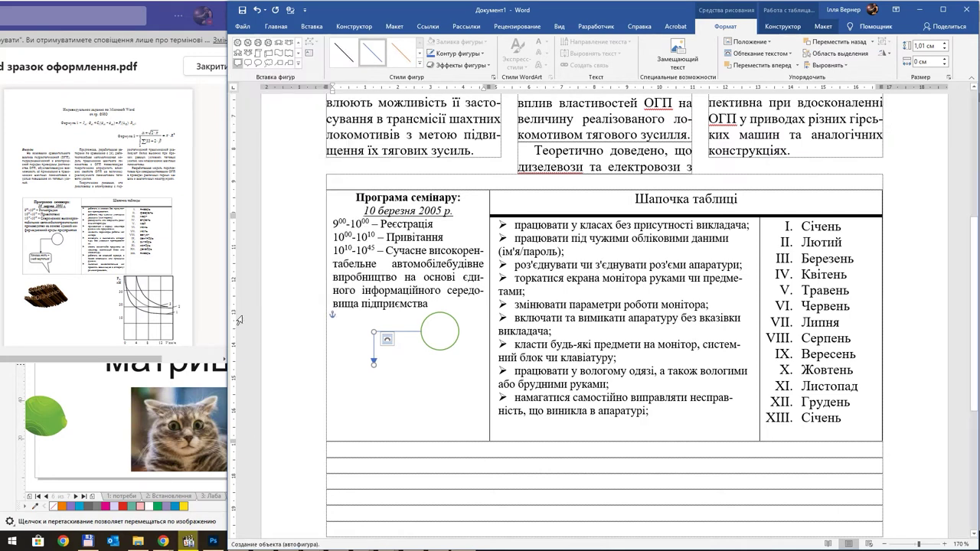
drag(345, 367, 458, 431)
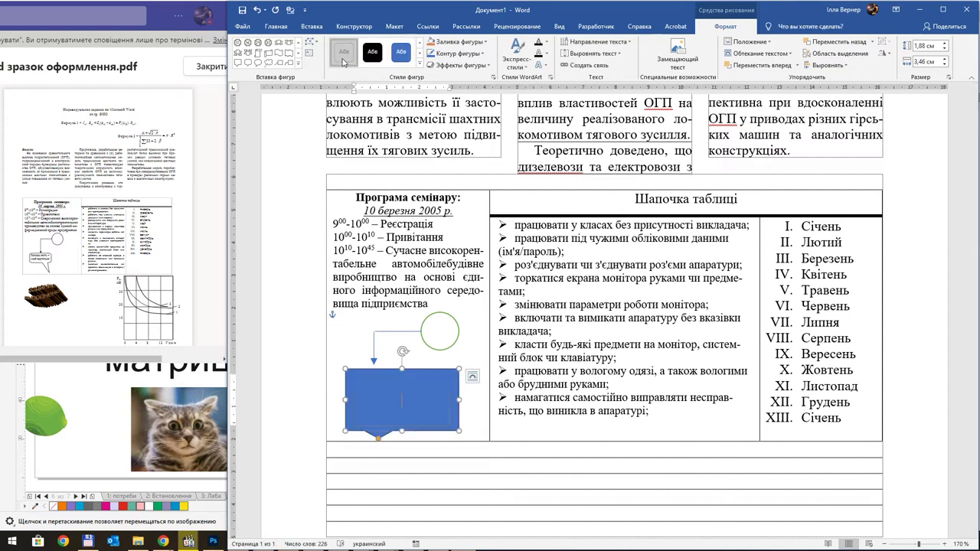
click(345, 52)
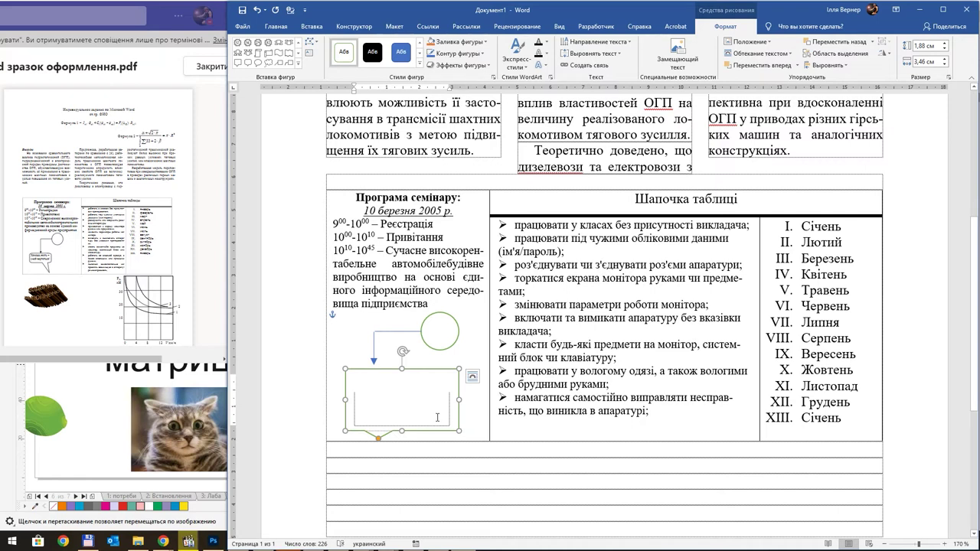
key(Delete)
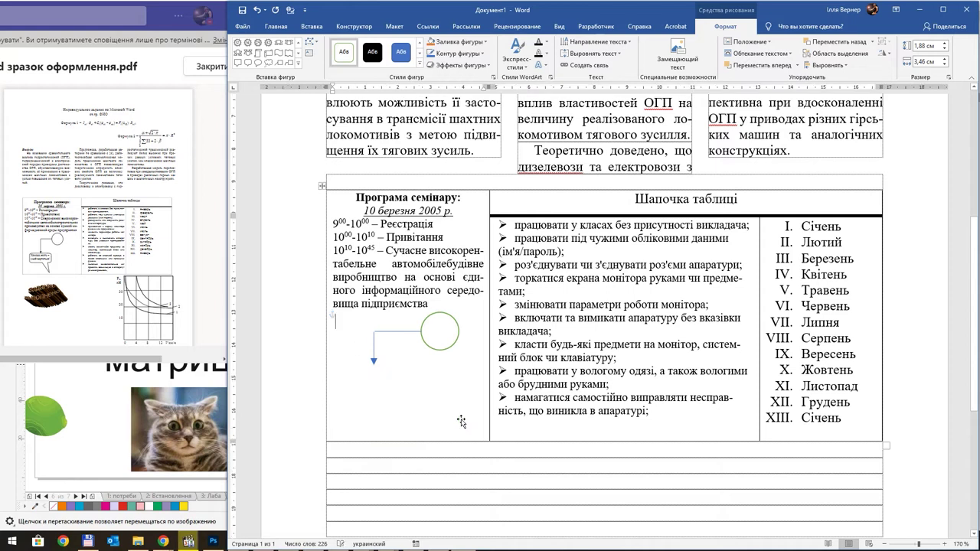
click(312, 26)
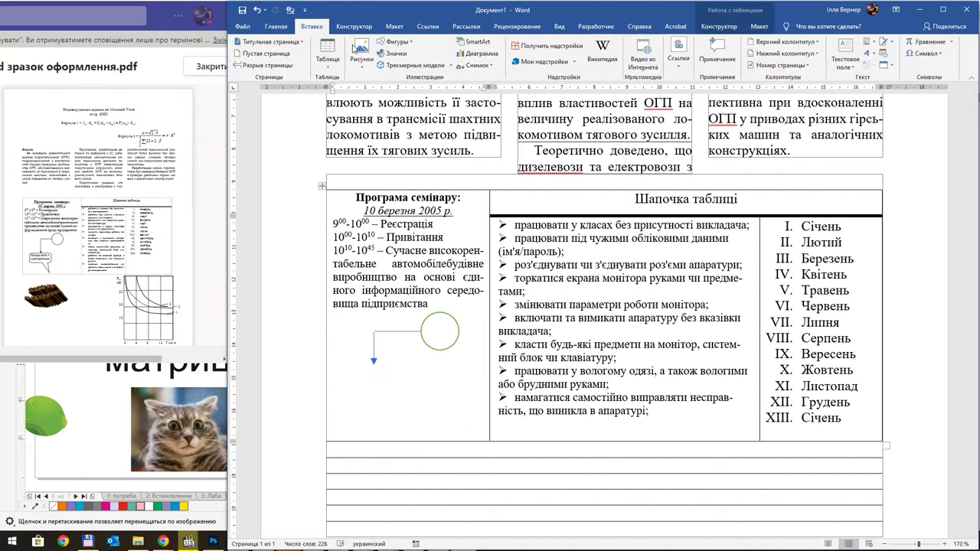
click(412, 43)
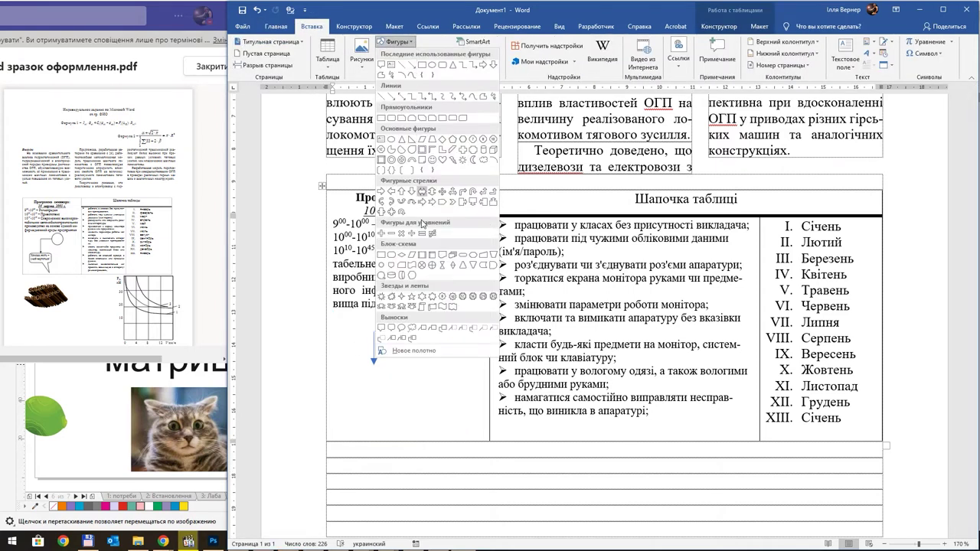
click(389, 328)
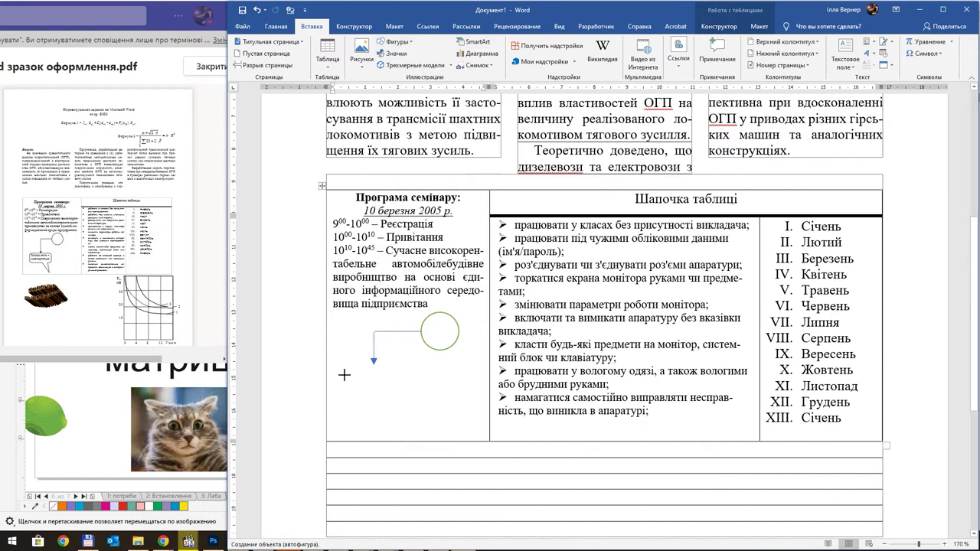
Draw a rounded callout under the arrow, size it, and give it white fill with green outline
drag(337, 371, 434, 428)
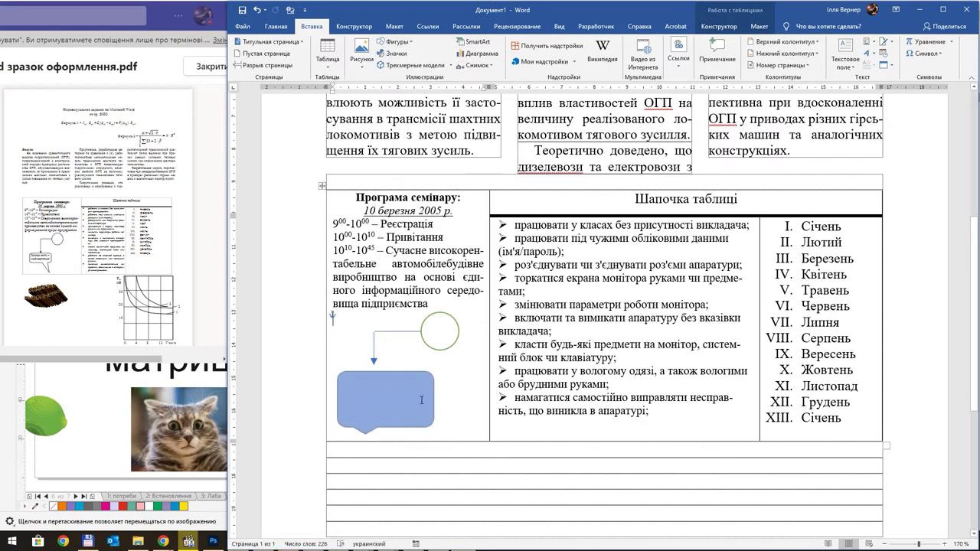
drag(439, 398, 453, 399)
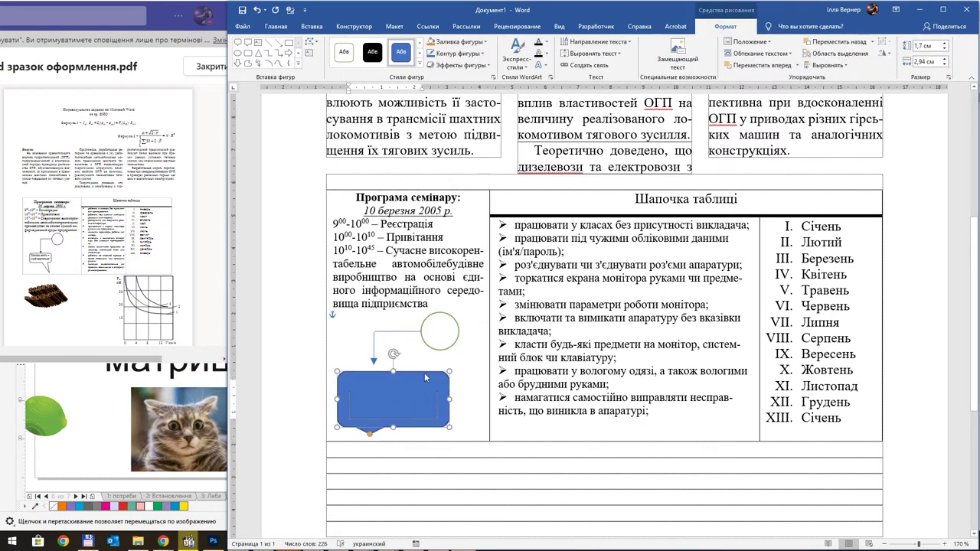
drag(413, 372, 407, 365)
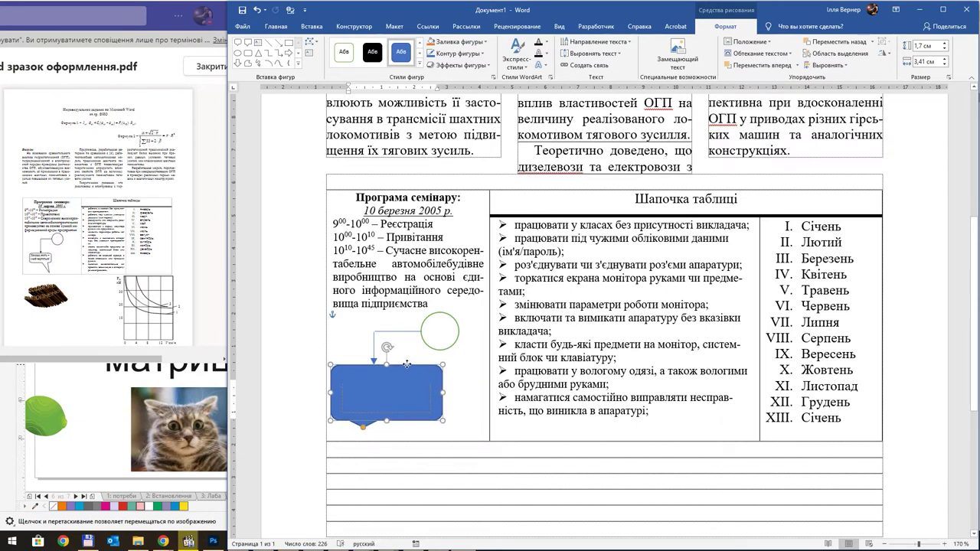
click(344, 55)
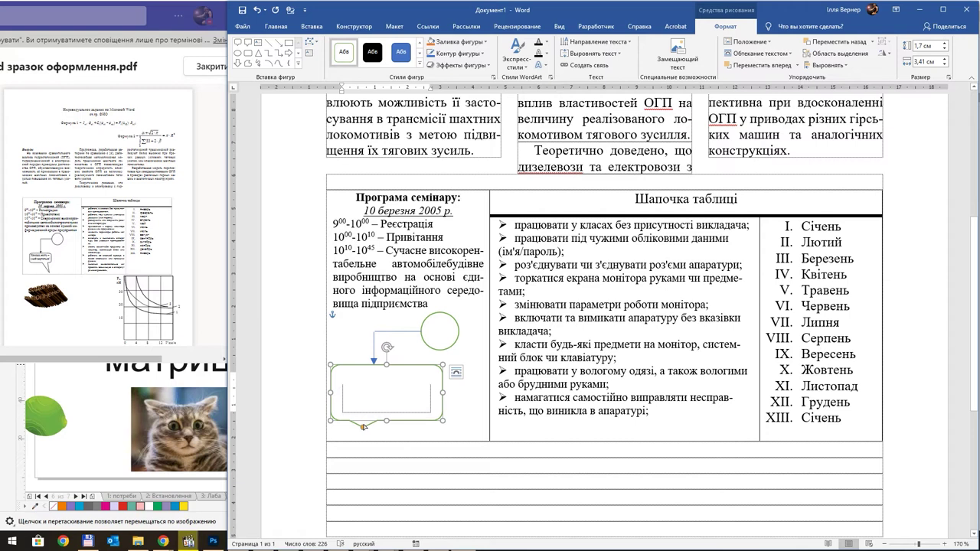
Stretch the callout's tail toward the lower right and type 'Бажаєш гарно жити?' inside
drag(366, 434, 464, 437)
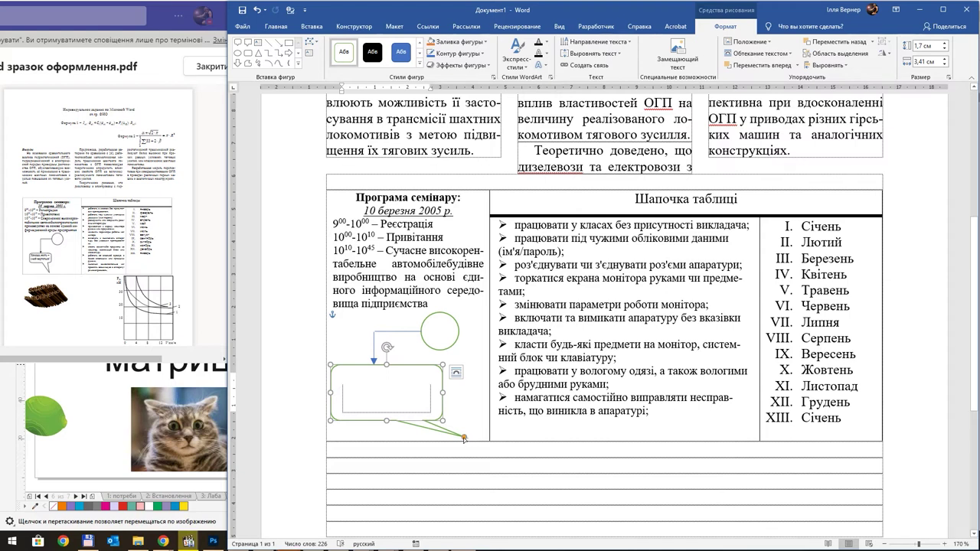
drag(463, 438, 466, 437)
key(alt+shift)
text(Бажа)
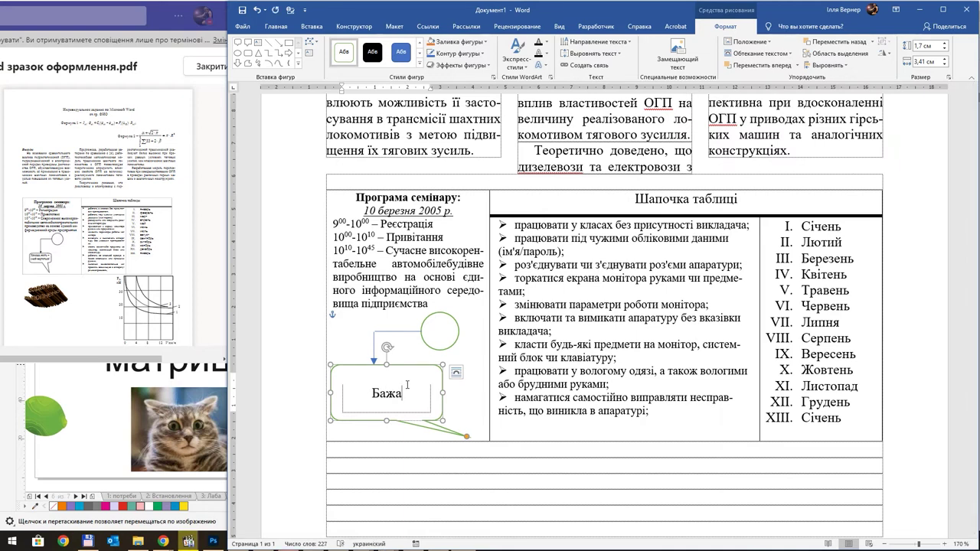
text(єш гарно)
text( жити?)
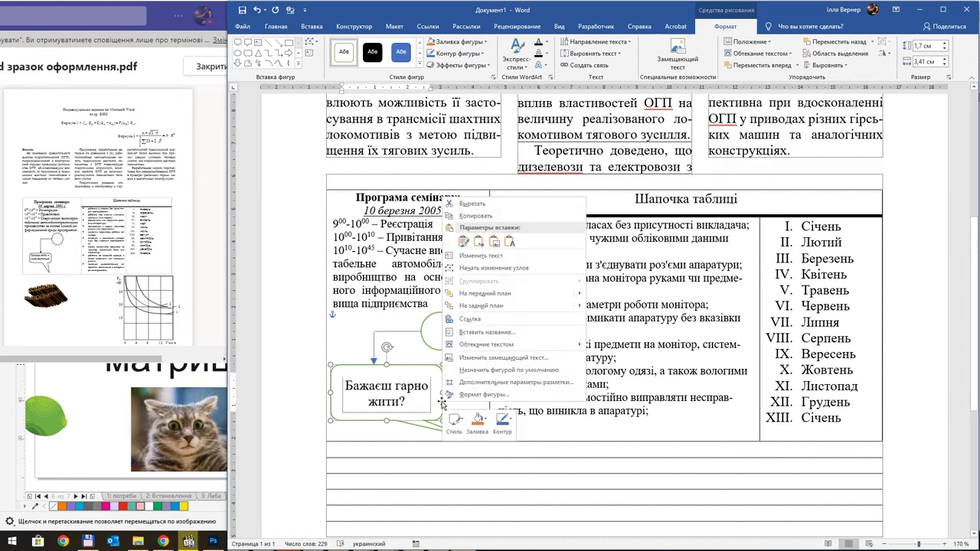
Set all four of the callout's inner text margins to 0 cm in Format Shape
right_click(442, 405)
click(482, 394)
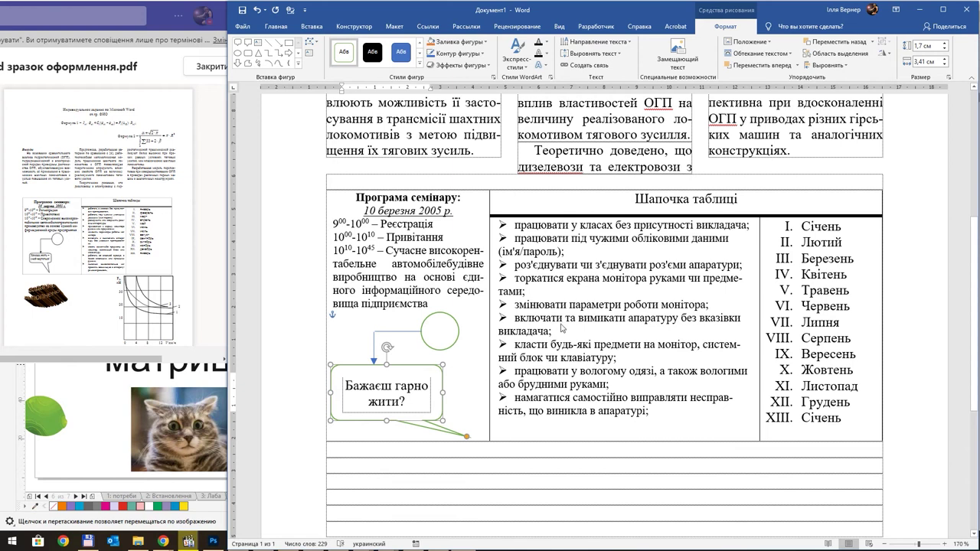
click(902, 112)
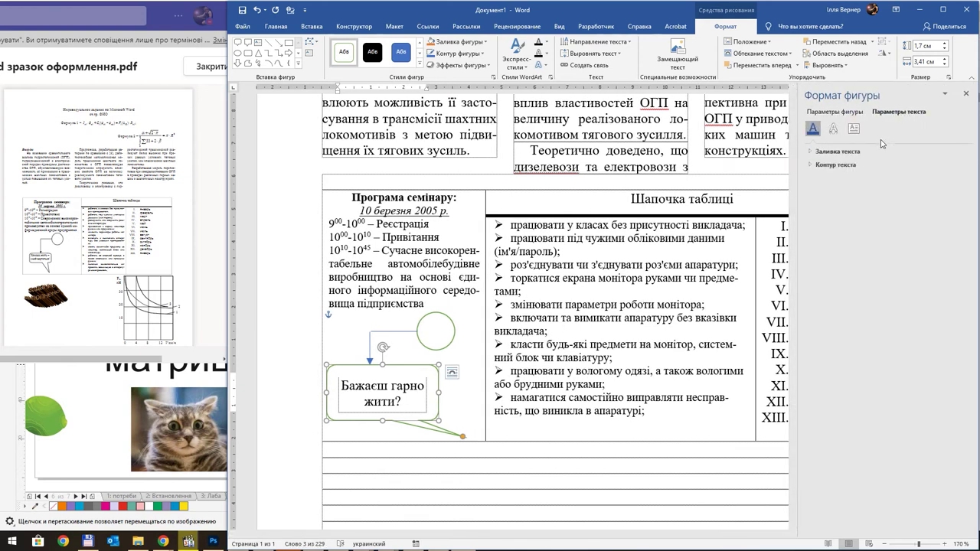
click(830, 164)
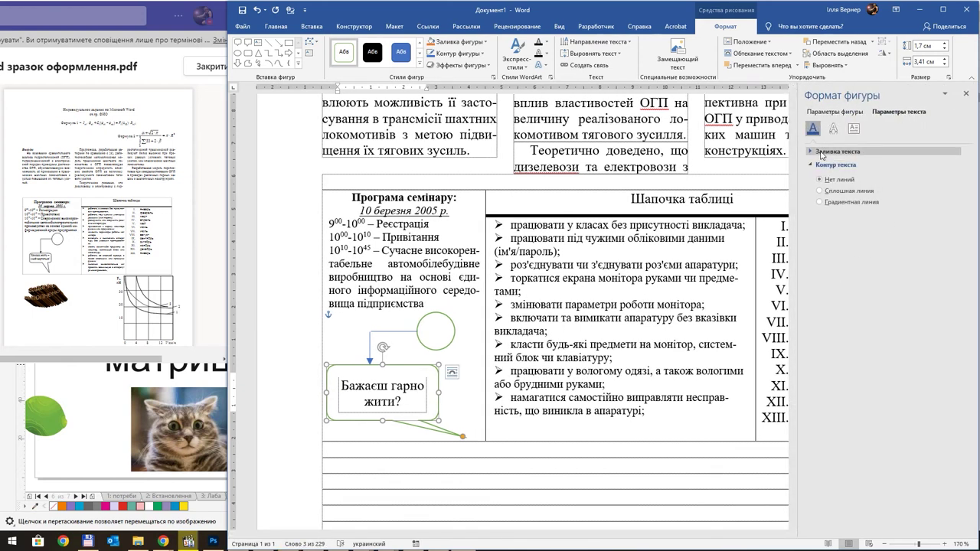
click(826, 151)
click(854, 130)
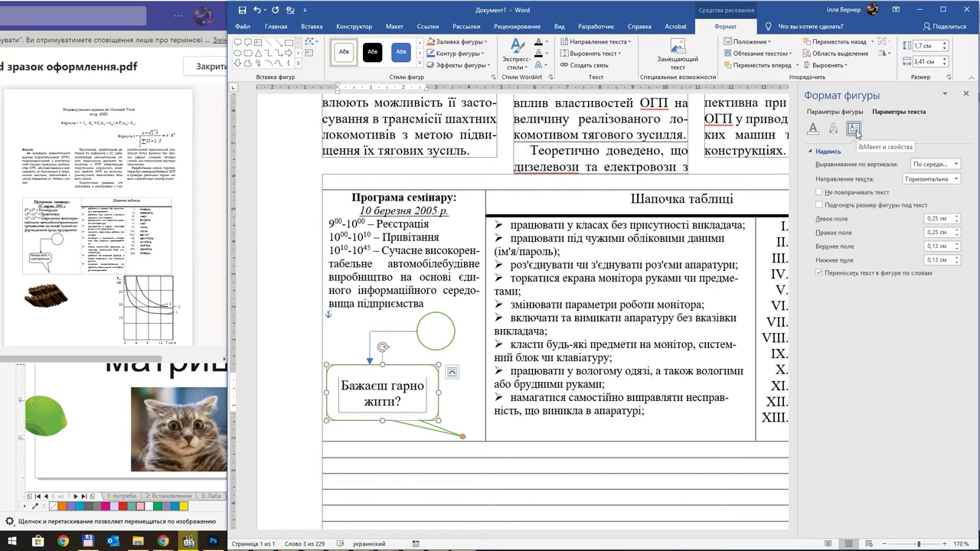
click(937, 219)
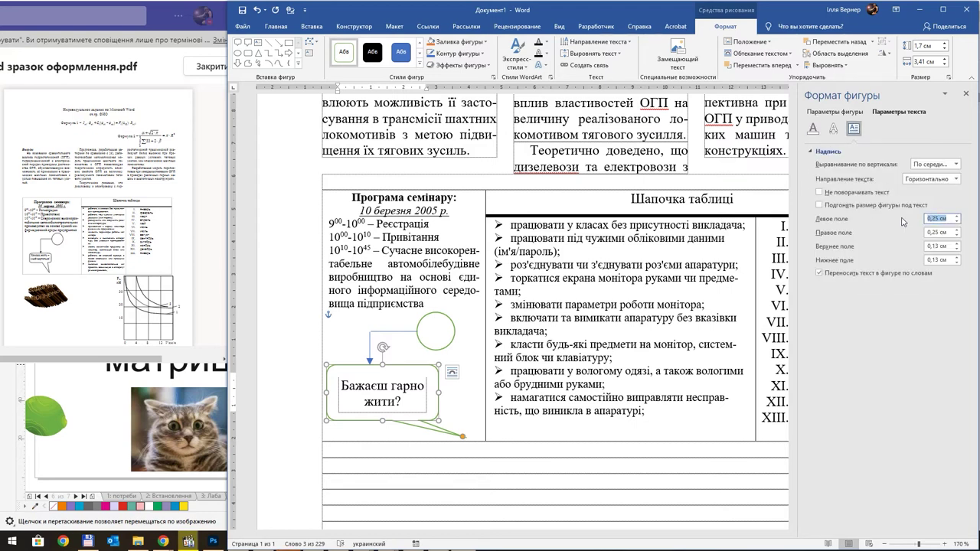
text(0)
key(Tab)
text(0)
key(Tab)
key(0)
key(Tab)
text(0)
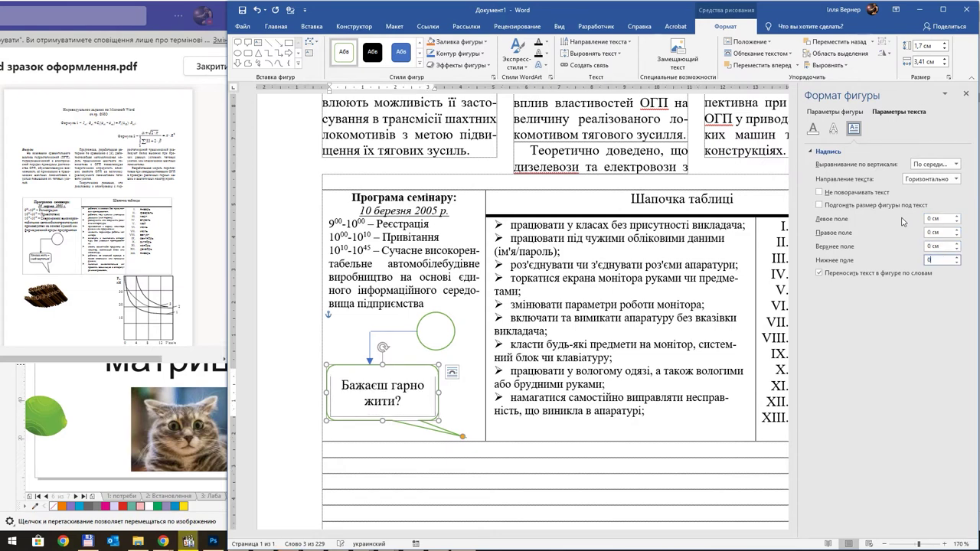
Append 'Тягни лямку!' to the callout text and set the whole text to size 10
click(398, 399)
text(Тягни лям)
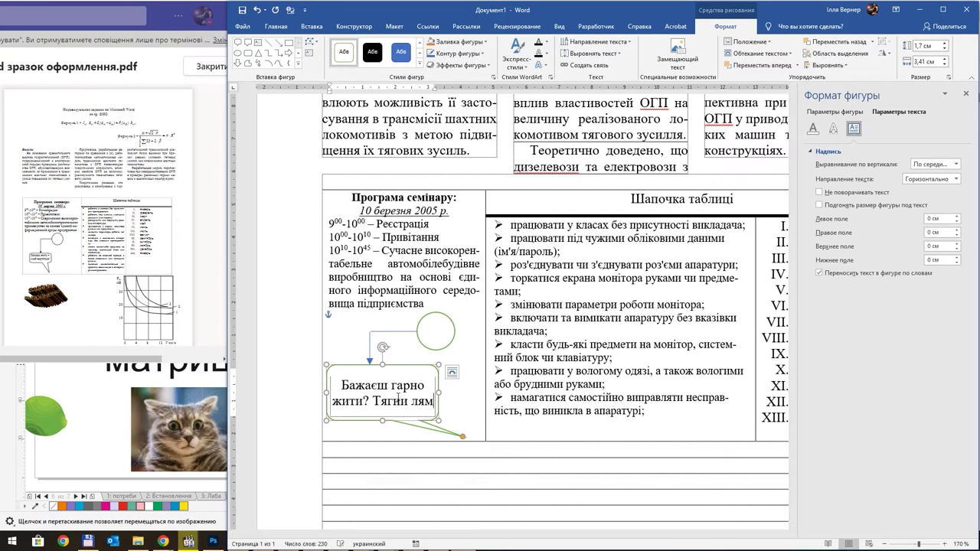
text(ку!)
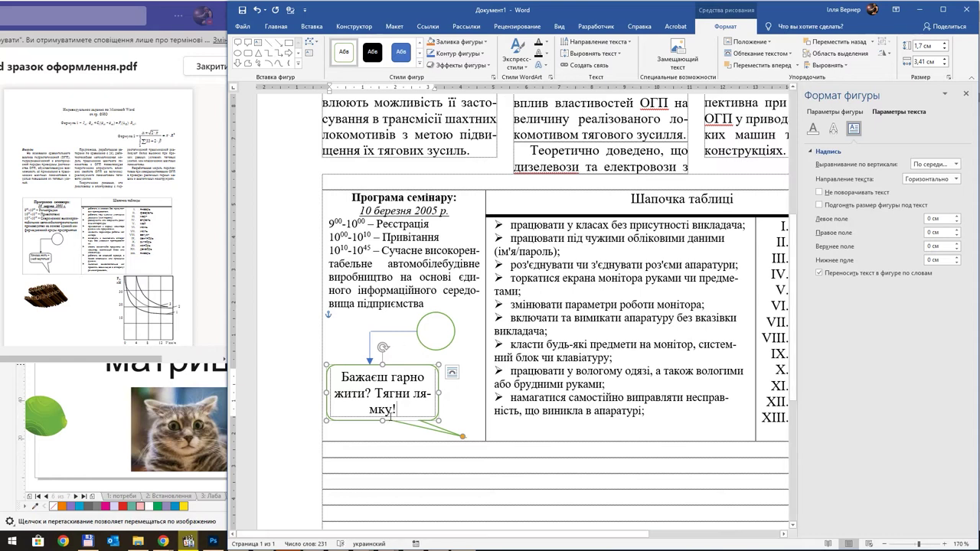
triple_click(400, 408)
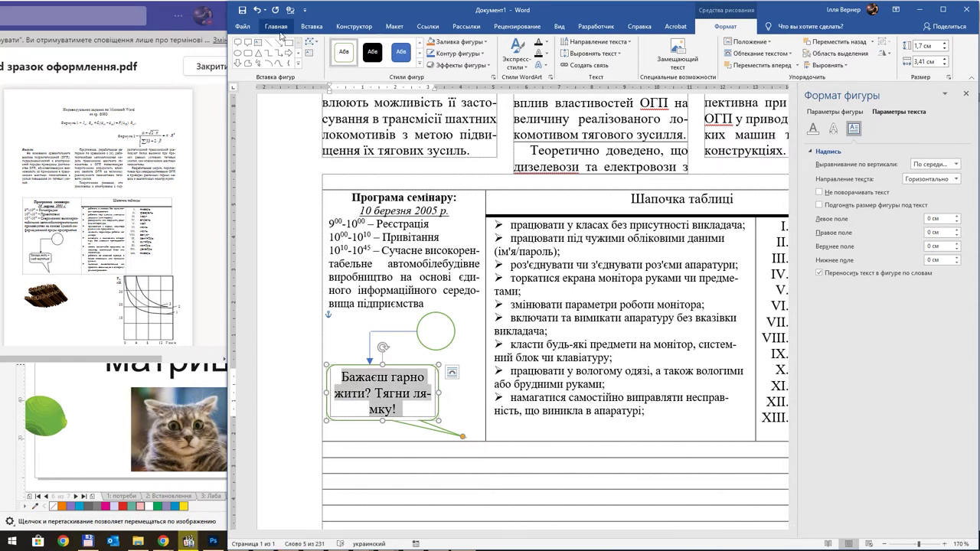
click(278, 27)
click(395, 47)
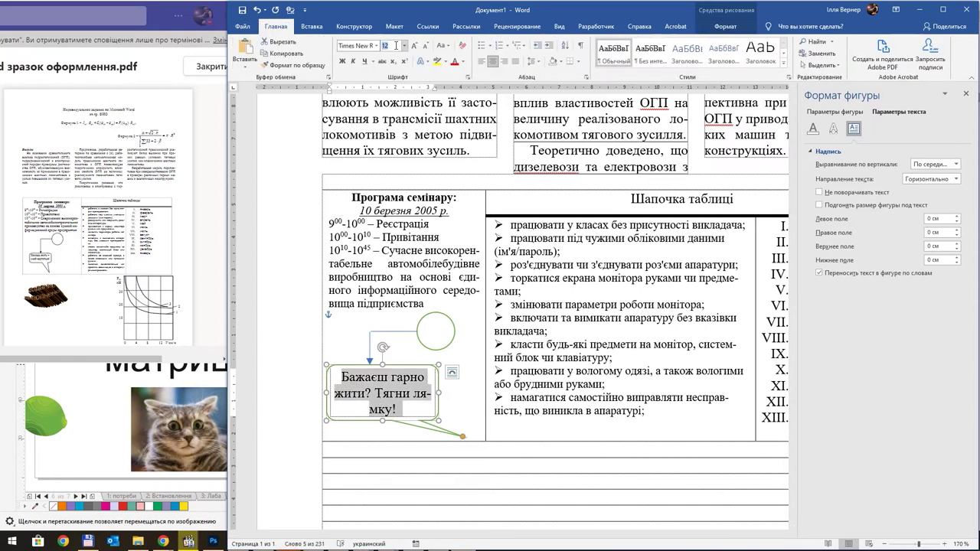
text(10)
key(Return)
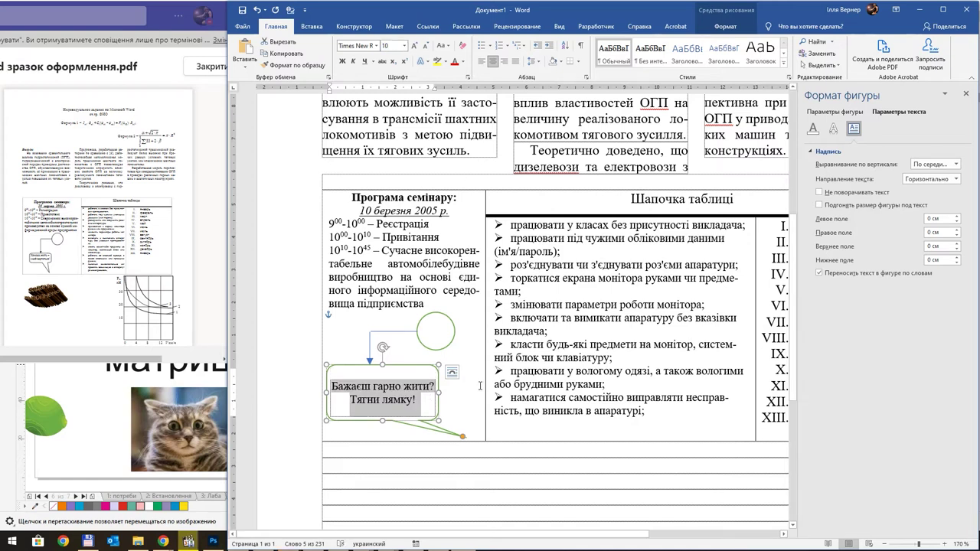
click(451, 341)
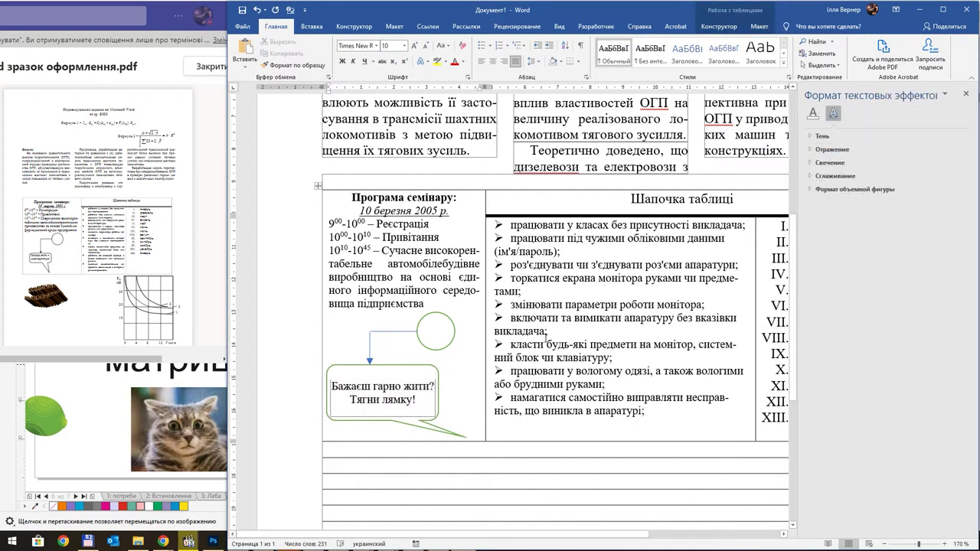
Group the circle, connector arrow and callout, then nudge the group slightly right and down
click(371, 341)
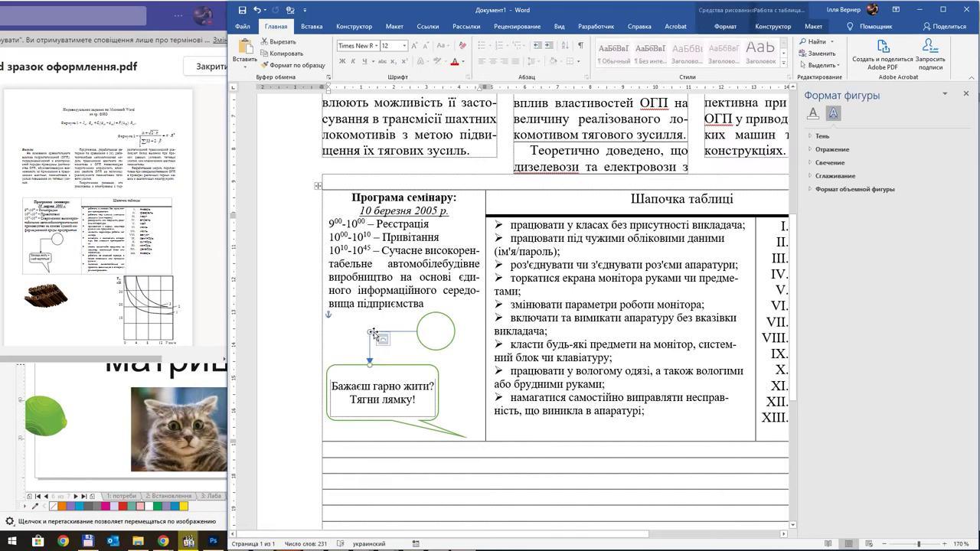
click(299, 313)
click(414, 342)
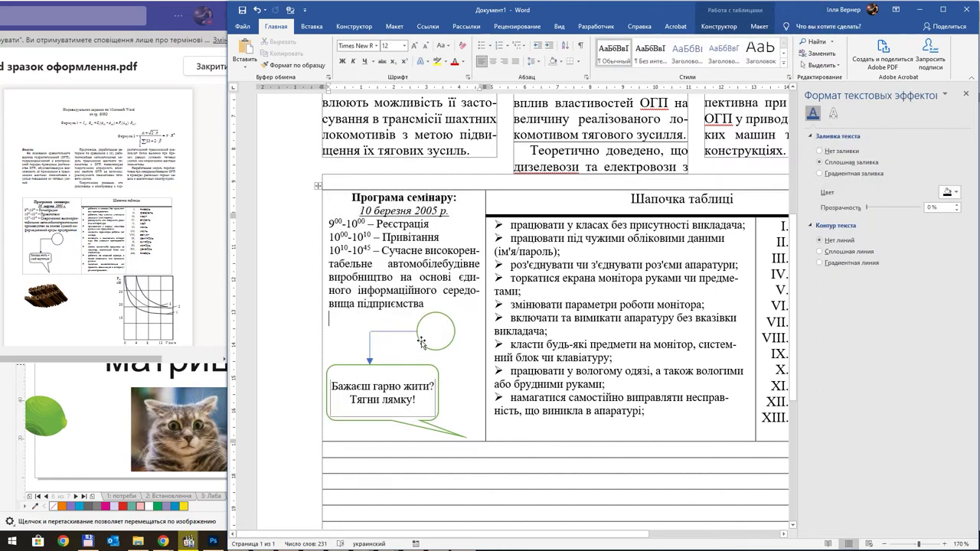
click(421, 341)
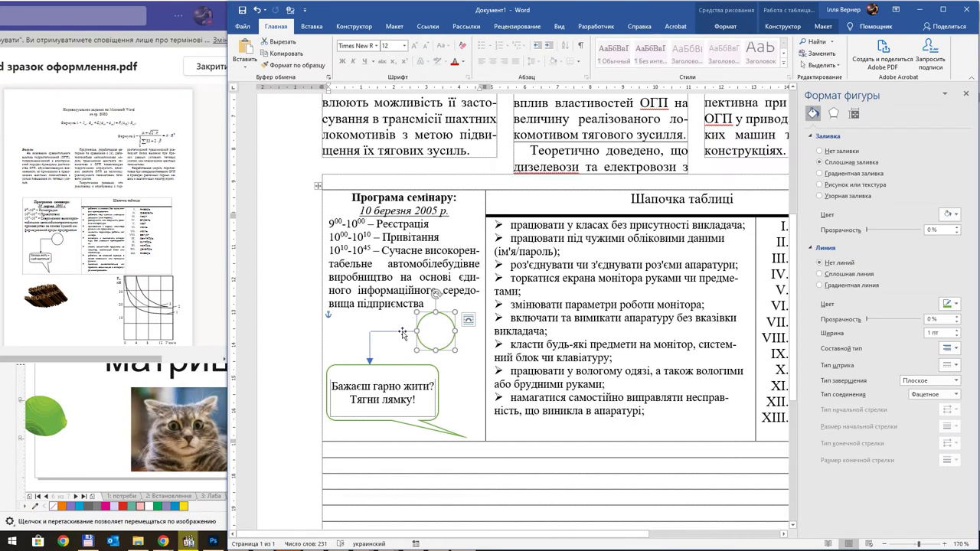
shift+click(403, 333)
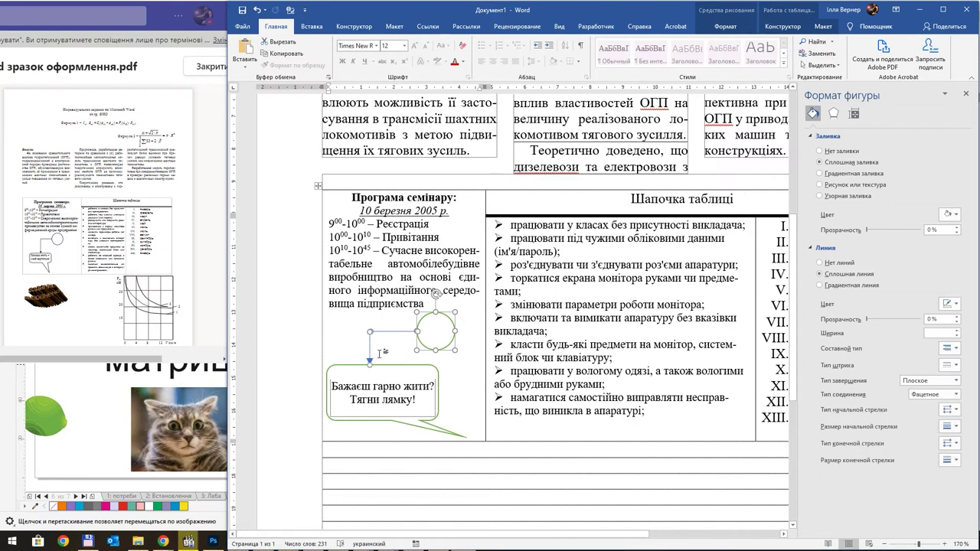
shift+click(405, 368)
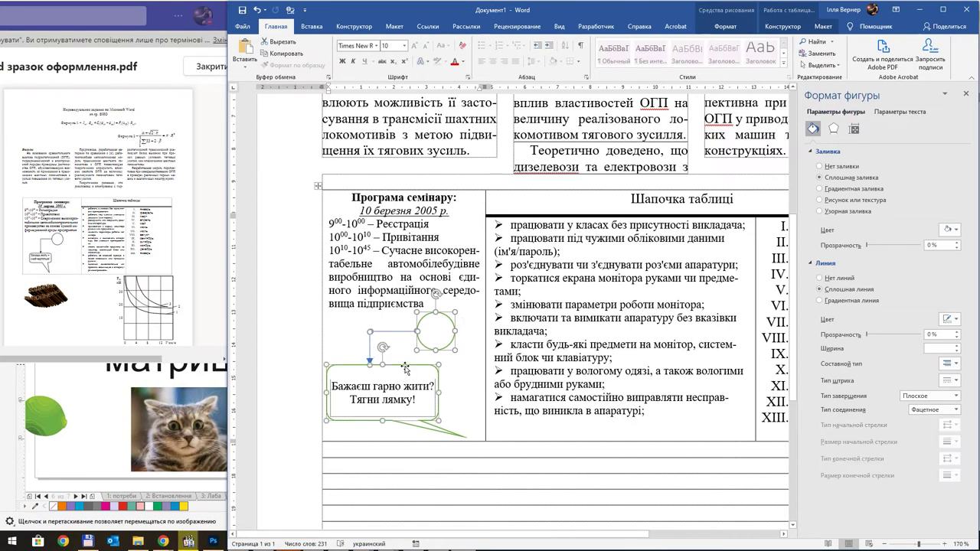
right_click(406, 368)
mouse_move(442, 258)
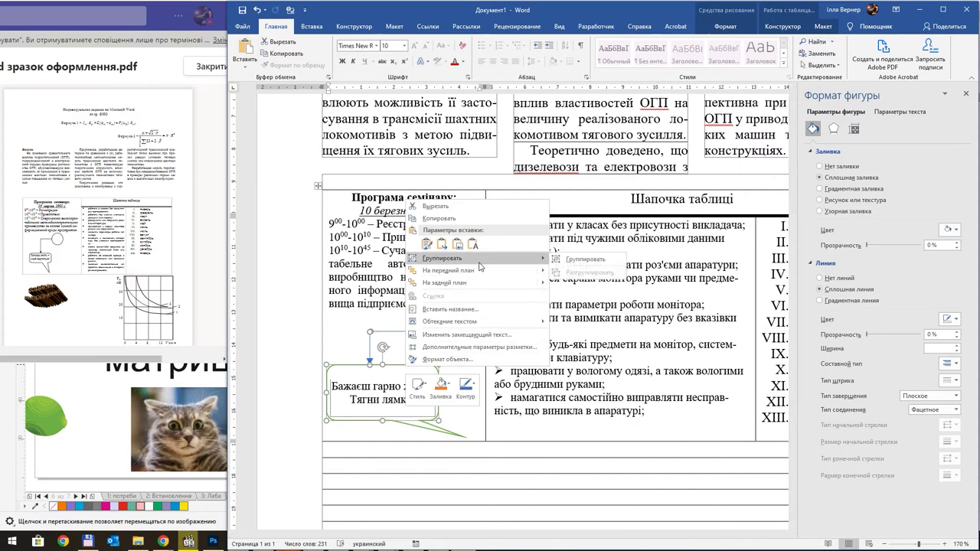
click(585, 258)
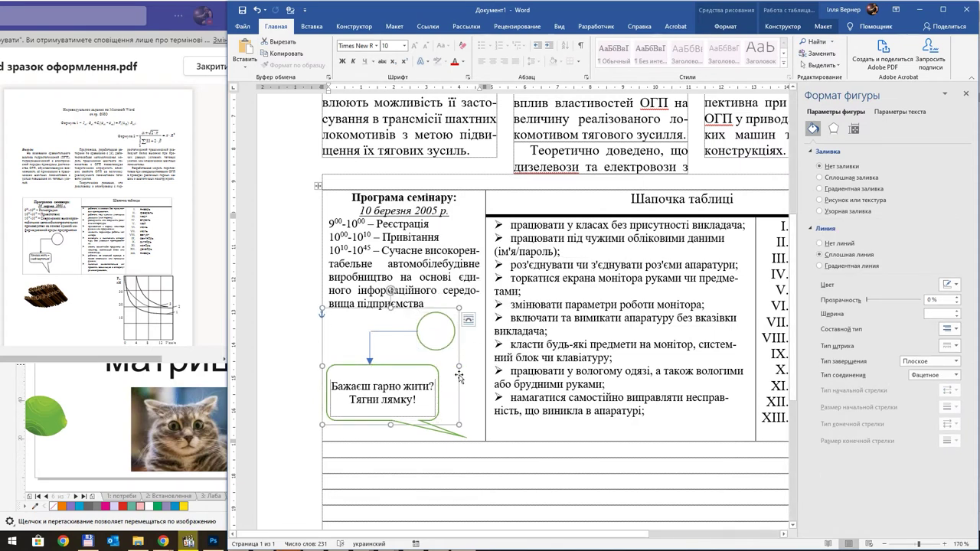
drag(463, 376, 473, 382)
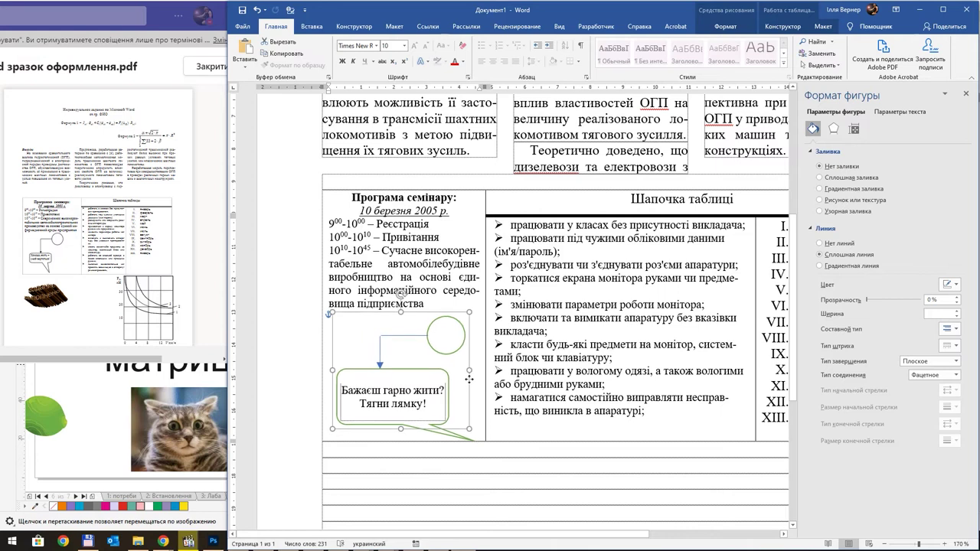
click(505, 396)
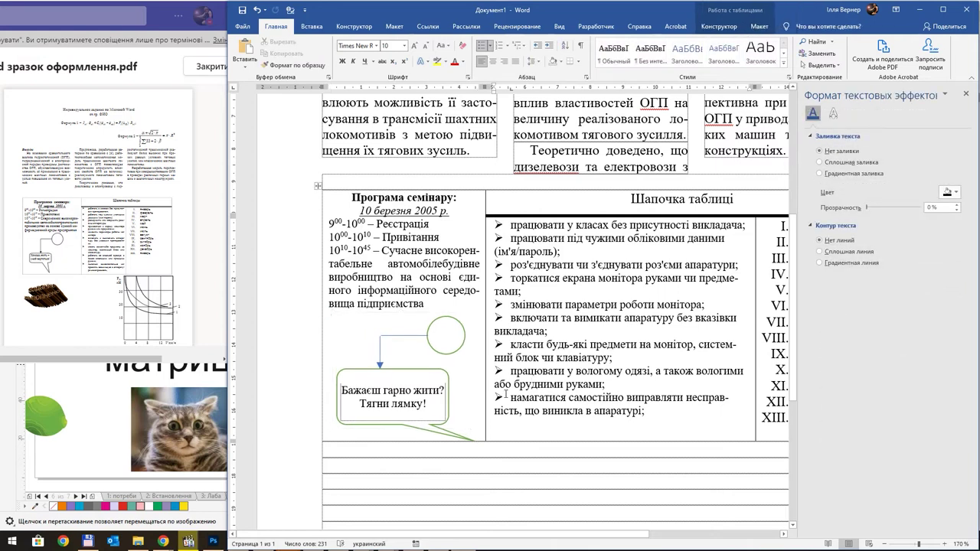
Ungroup the circle, arrow and callout back into separate shapes
click(386, 340)
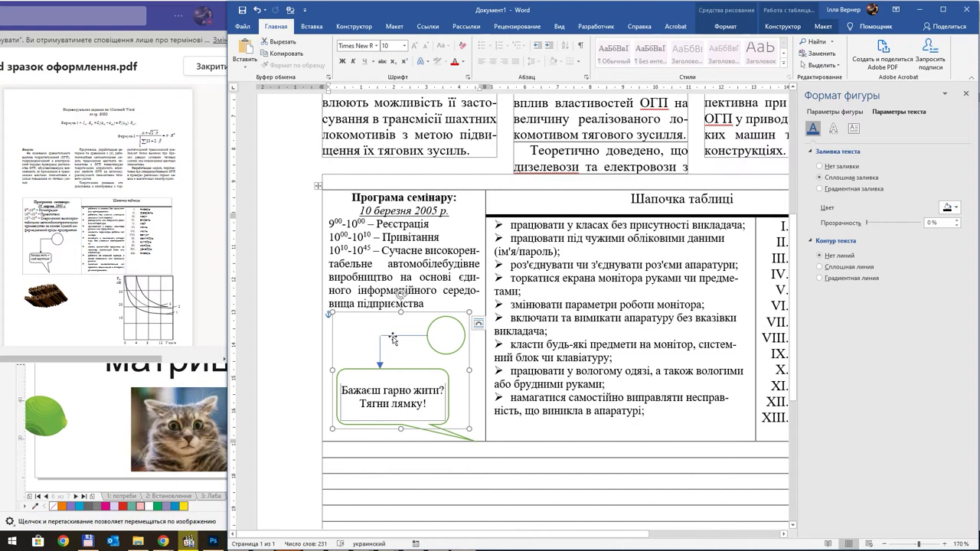
right_click(392, 339)
mouse_move(459, 396)
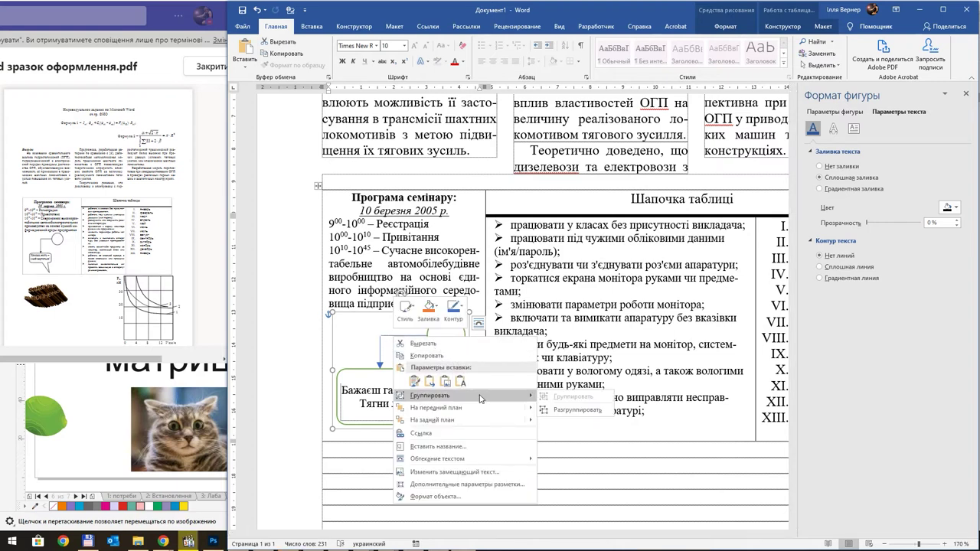
click(575, 409)
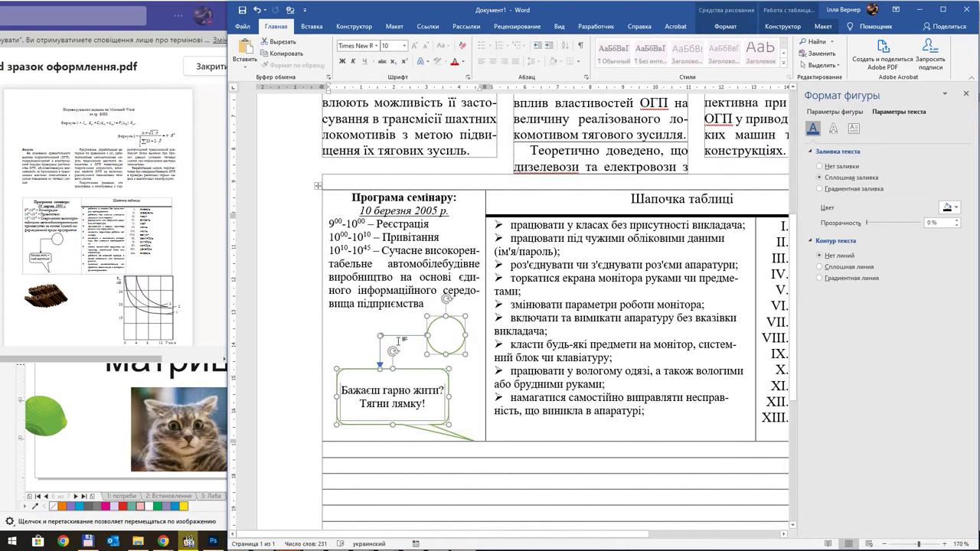
click(398, 342)
Shift the connector arrow's start point slightly left
ctrl+scroll(398, 342, up, 5)
ctrl+scroll(414, 344, up, 5)
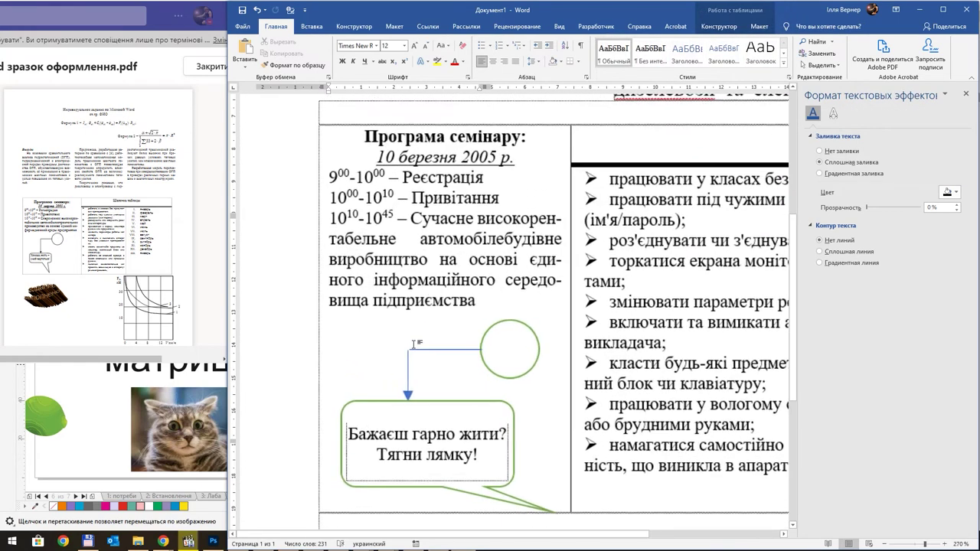
ctrl+scroll(414, 344, up, 5)
ctrl+scroll(429, 344, up, 5)
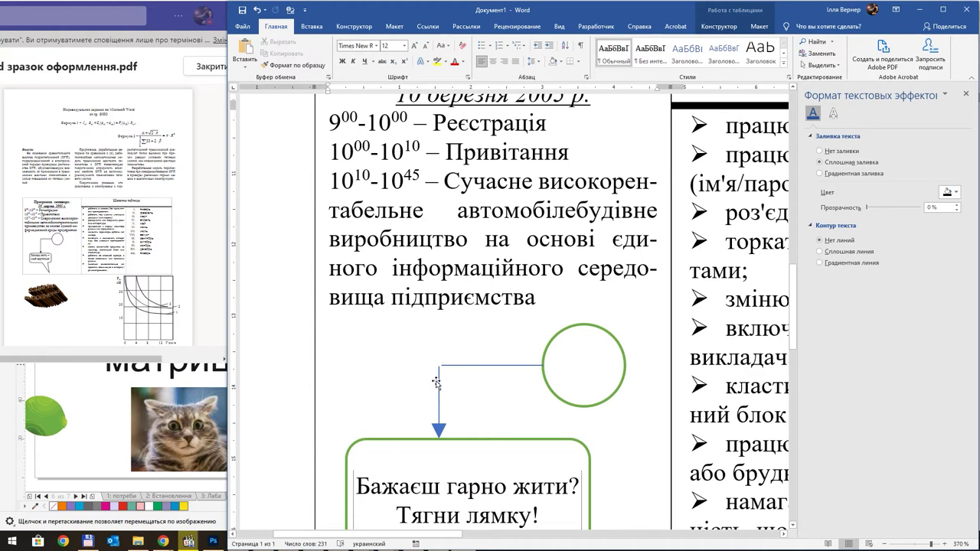
click(438, 375)
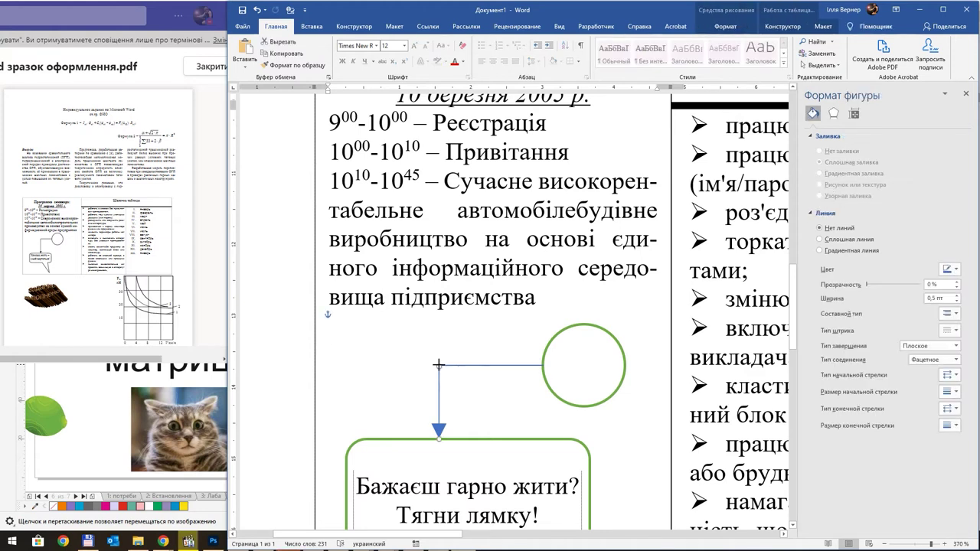
drag(439, 367, 437, 365)
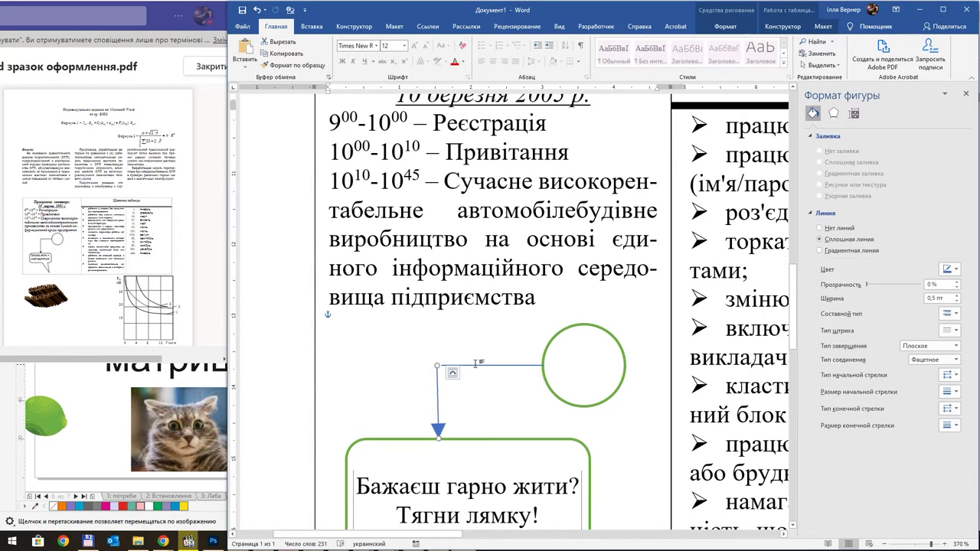
click(475, 364)
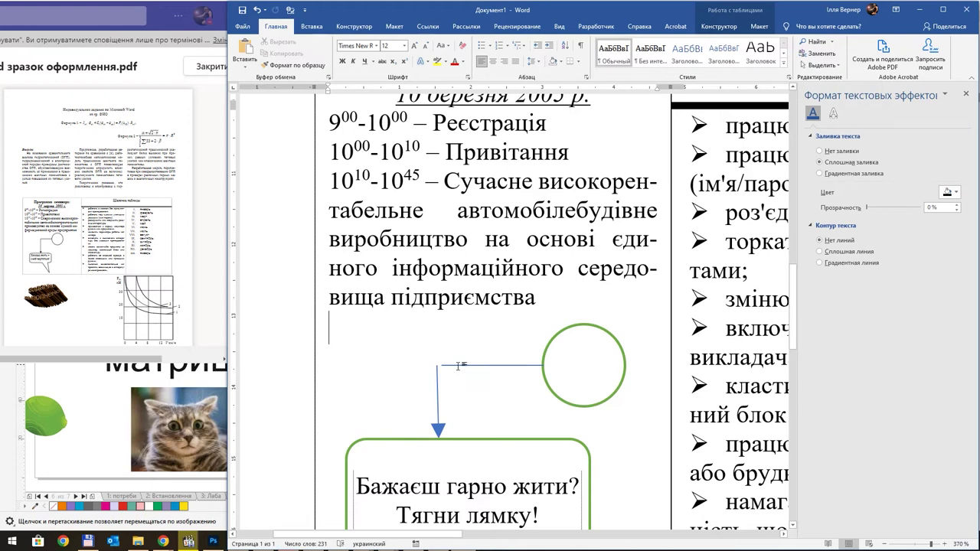
click(456, 365)
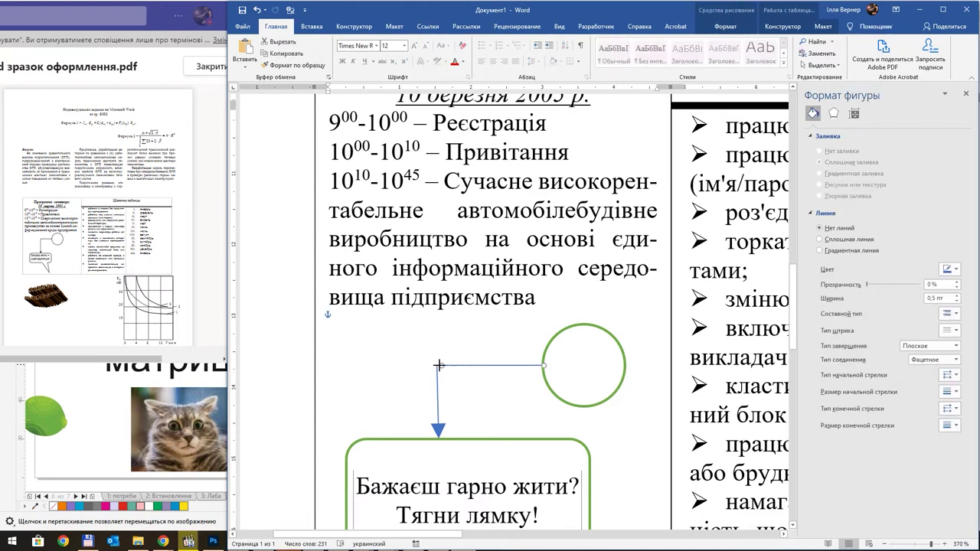
click(483, 385)
Select the circle, connector arrow and rounded callout and group them into one object
click(545, 375)
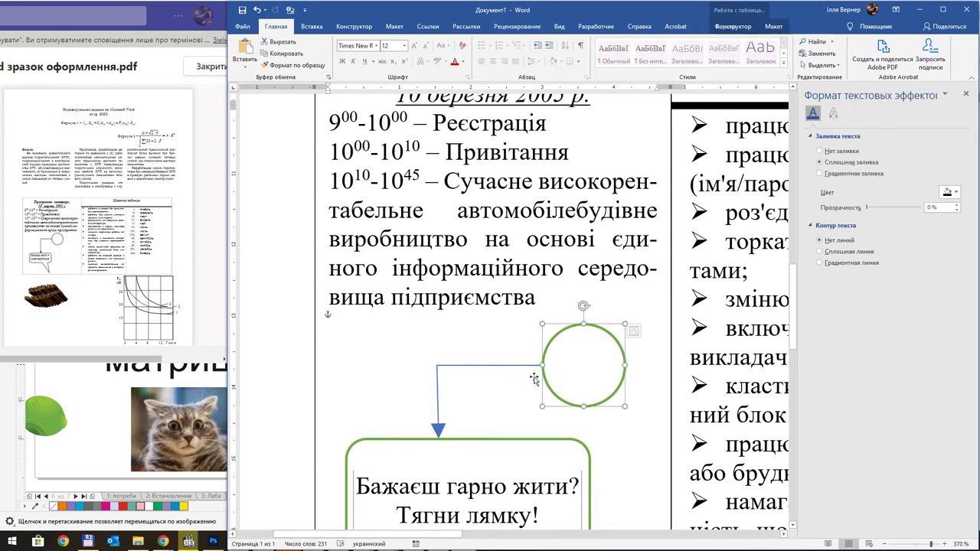
click(485, 368)
click(486, 369)
double_click(490, 368)
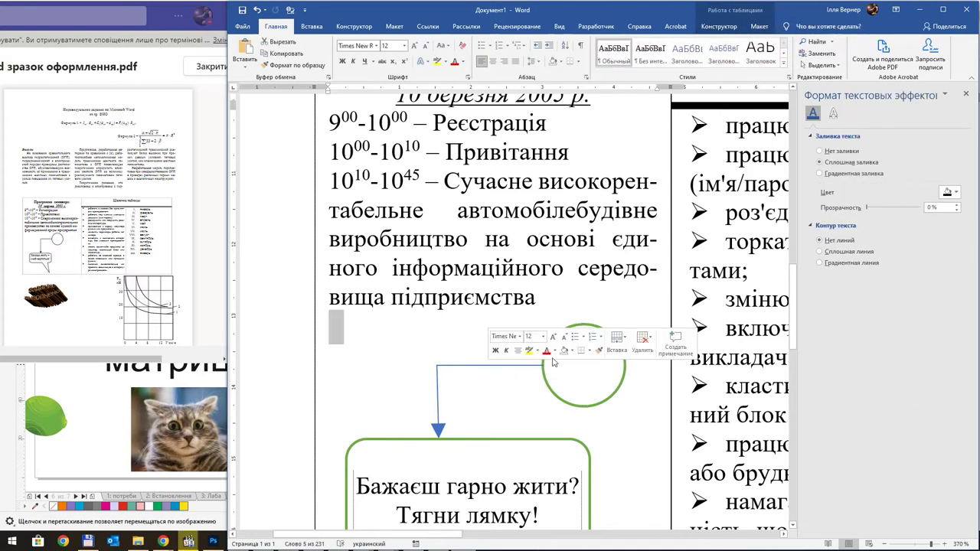
click(545, 375)
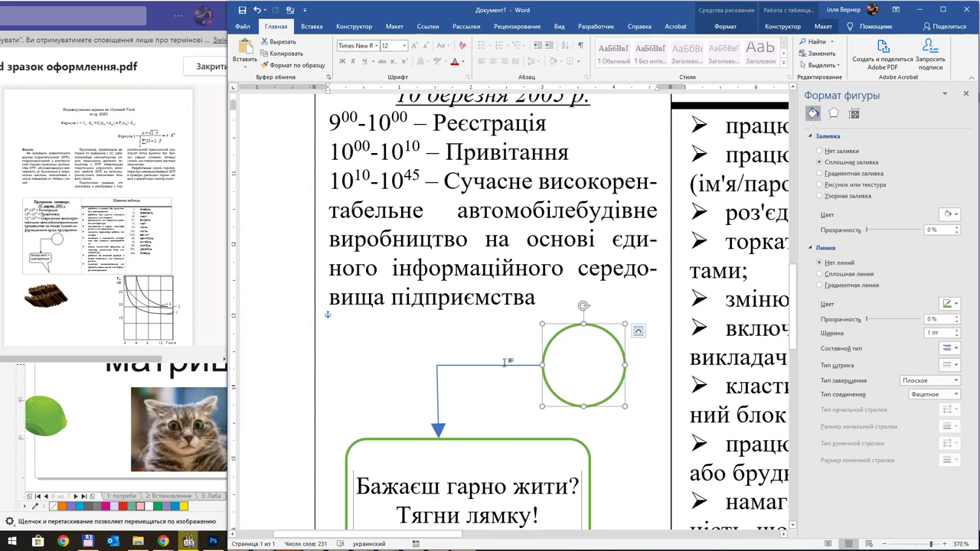
click(480, 440)
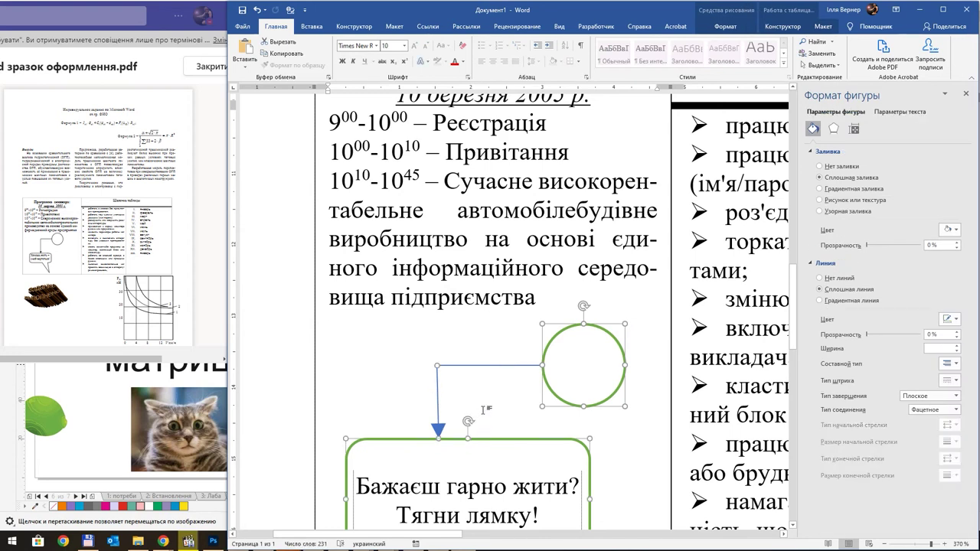
click(494, 366)
right_click(494, 366)
mouse_move(532, 257)
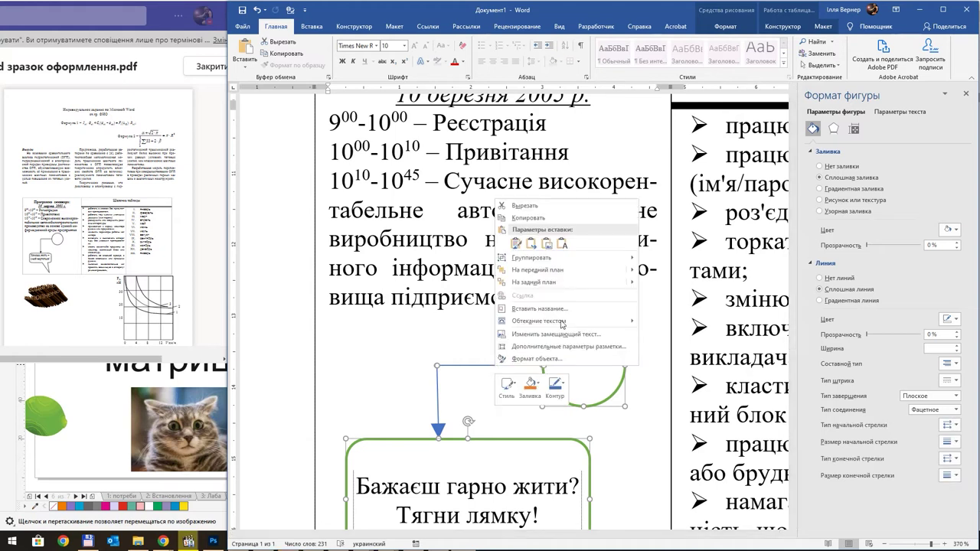
click(657, 259)
Close the formatting side pane and scroll down below the table
scroll(647, 258, down, 2)
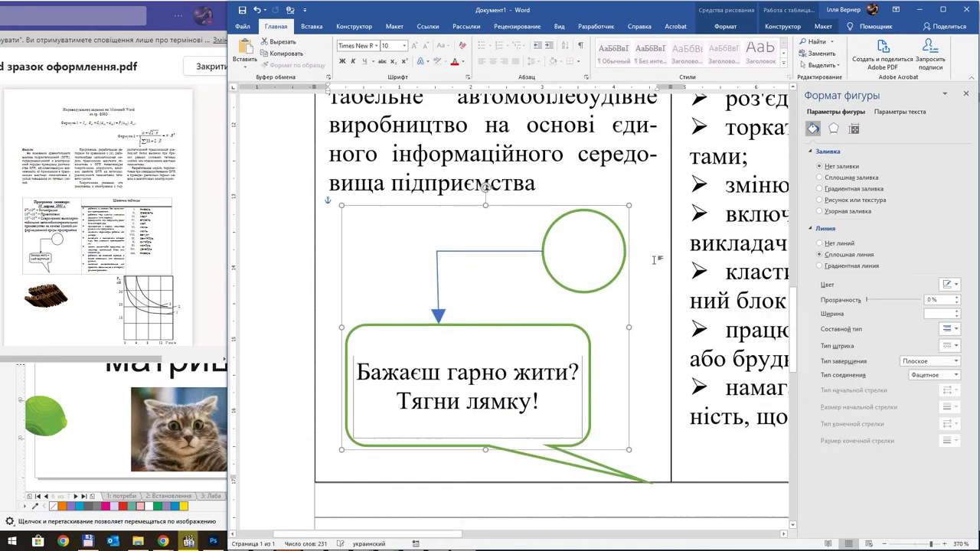
scroll(454, 324, down, 3)
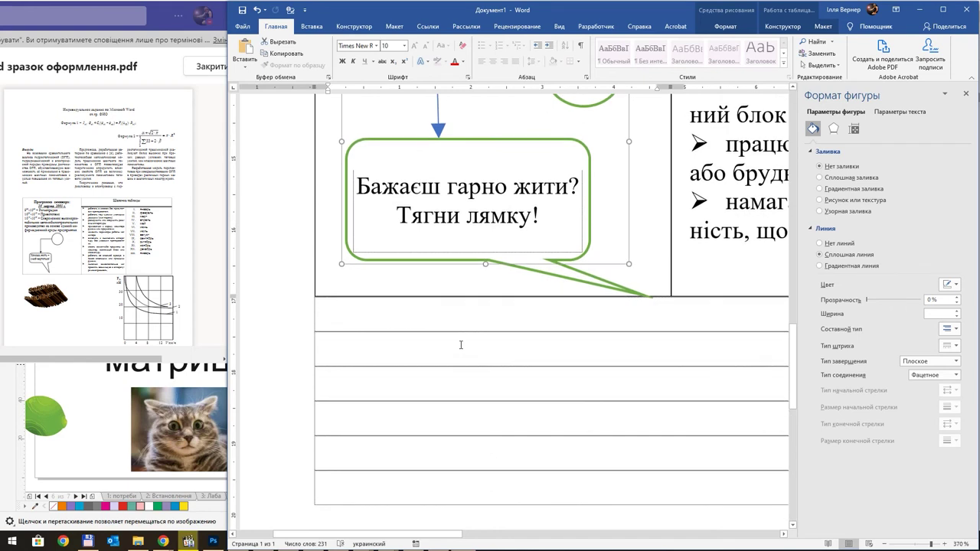
click(463, 339)
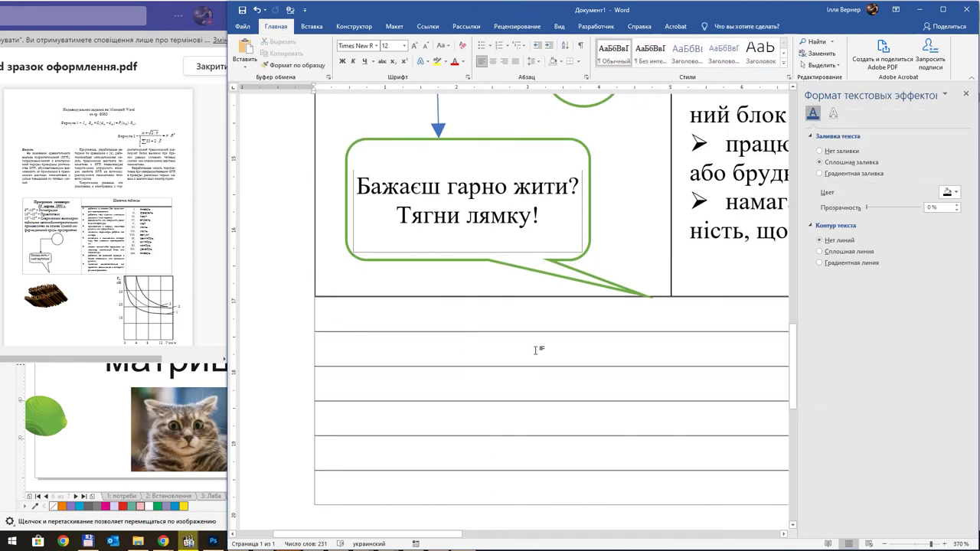
ctrl+scroll(538, 344, down, 3)
ctrl+scroll(536, 344, down, 4)
click(965, 93)
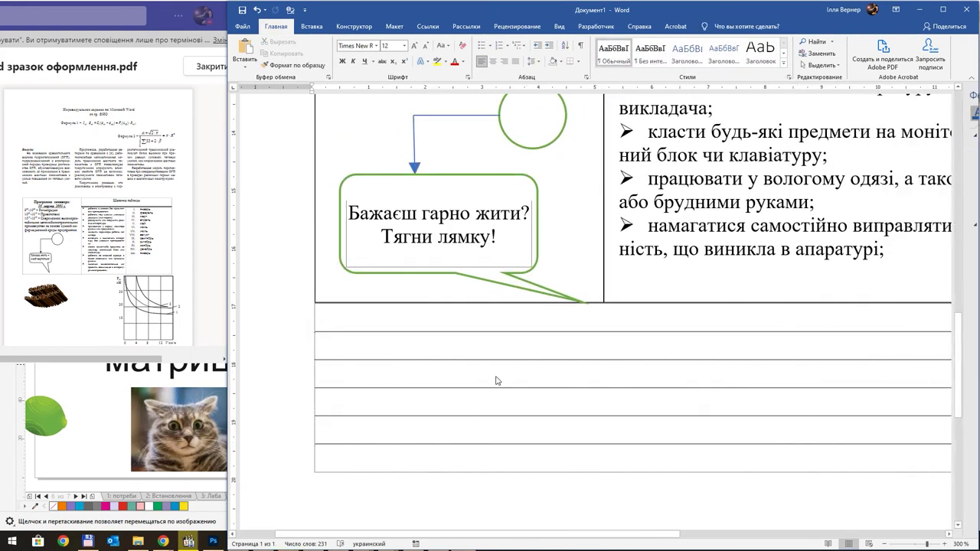
ctrl+scroll(490, 352, down, 2)
ctrl+scroll(485, 334, down, 4)
ctrl+scroll(482, 336, down, 3)
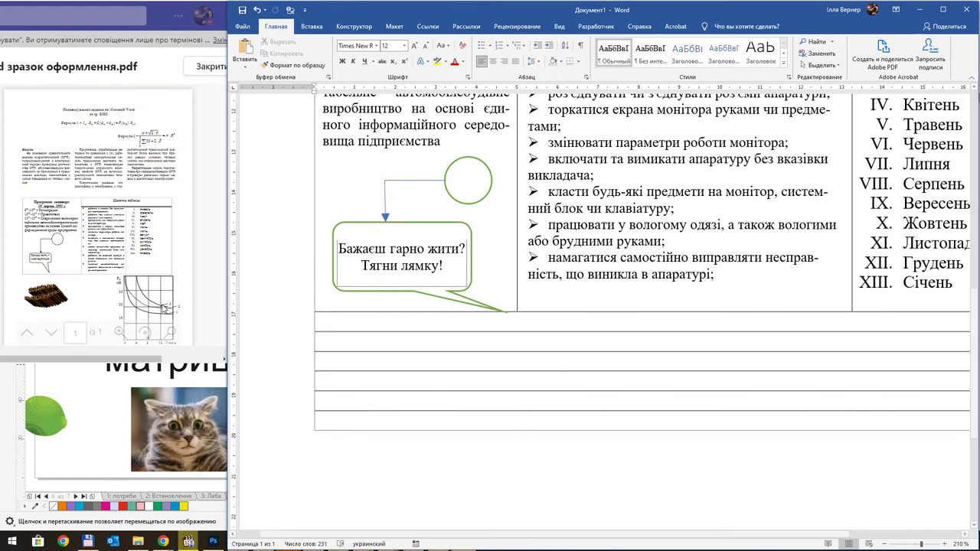
ctrl+scroll(647, 359, down, 3)
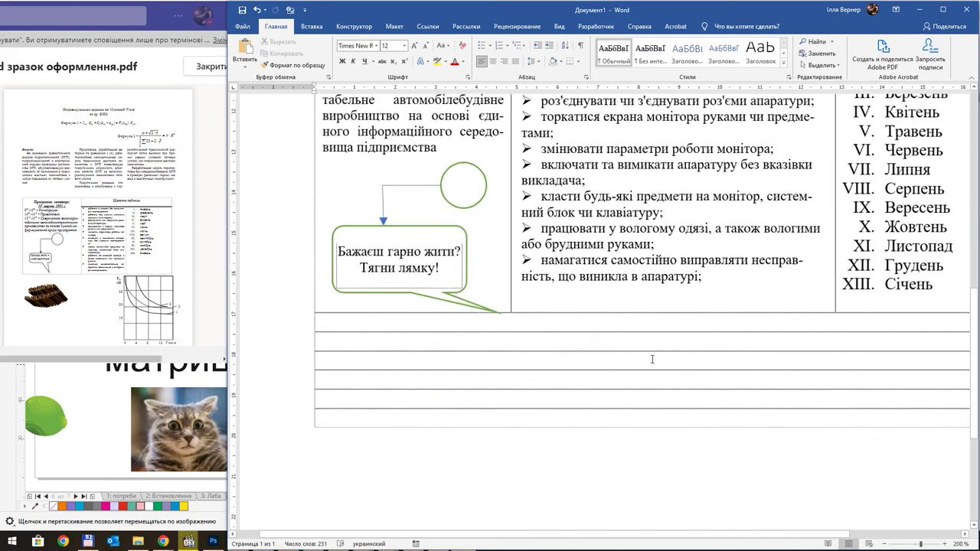
ctrl+scroll(673, 352, down, 3)
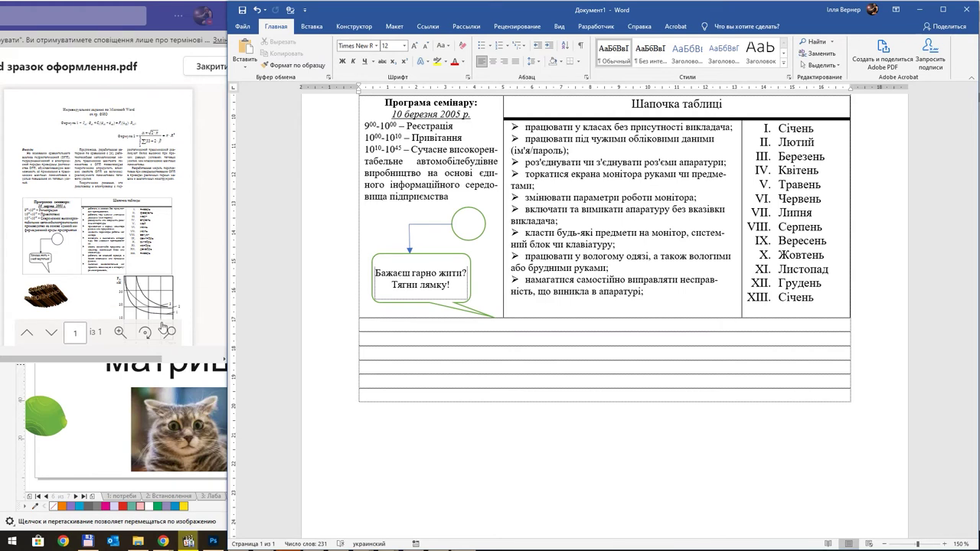
mouse_move(164, 111)
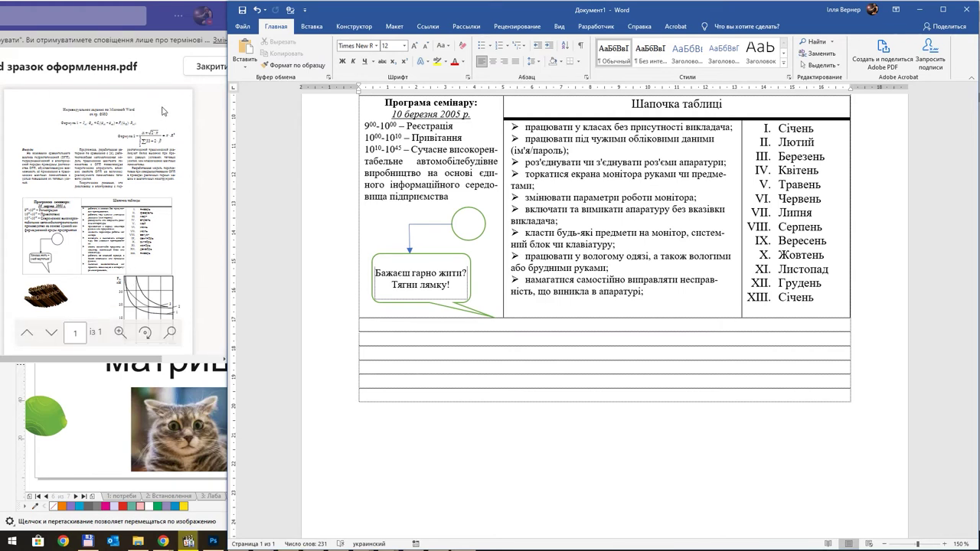
Insert a new drawing canvas below the table and resize it to about 9.7 cm wide
click(311, 26)
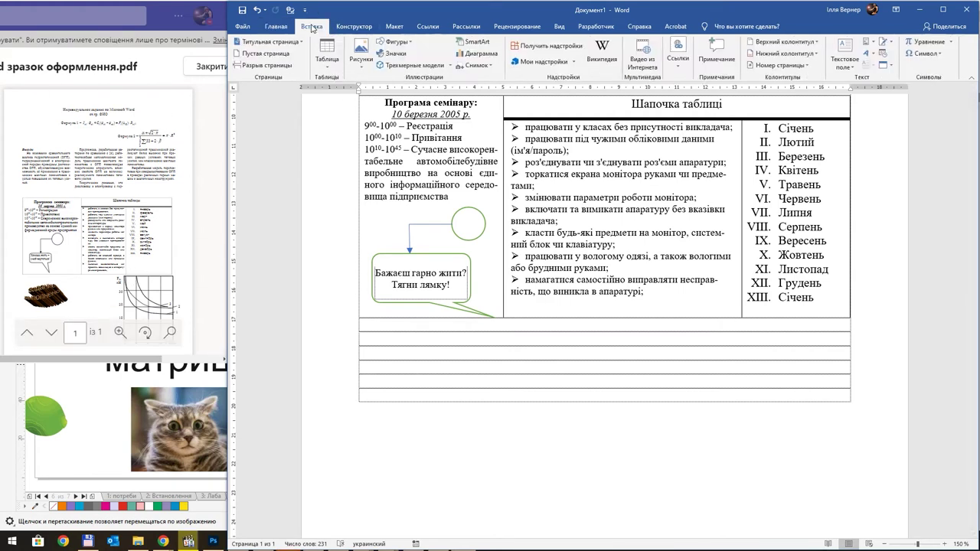
click(411, 43)
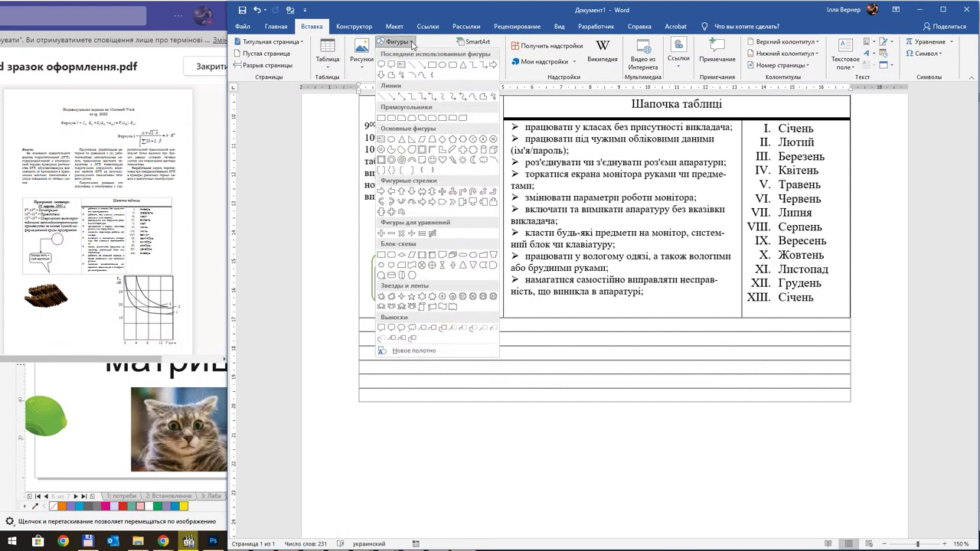
click(438, 349)
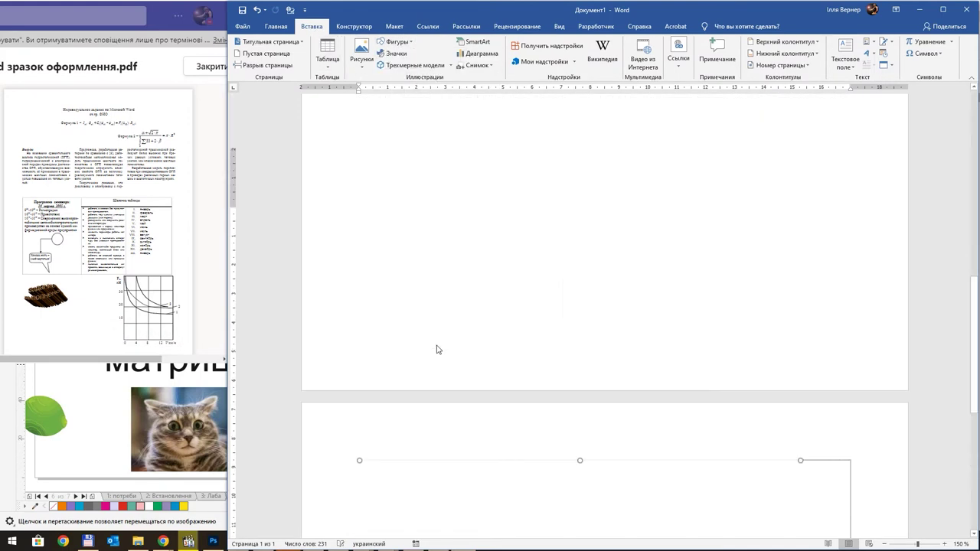
scroll(506, 273, down, 2)
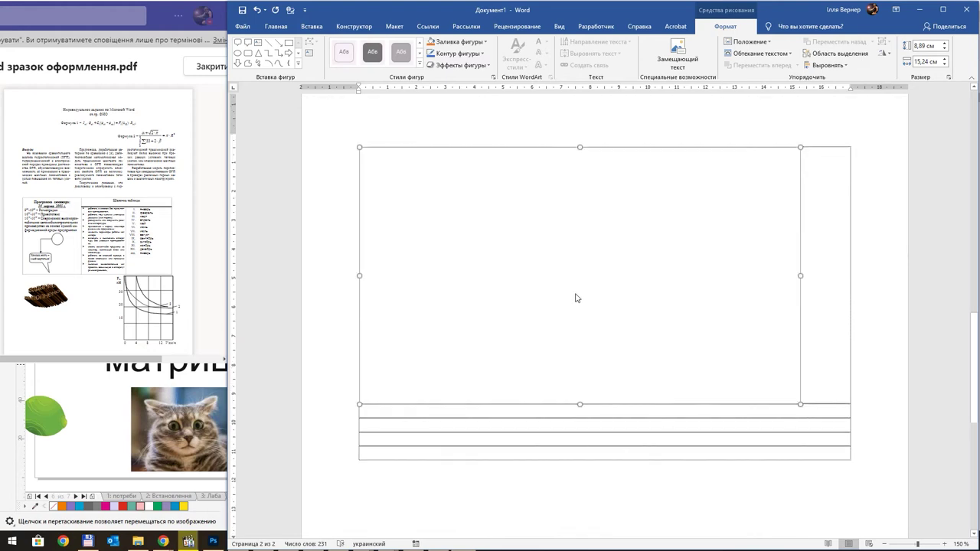
drag(801, 260, 640, 260)
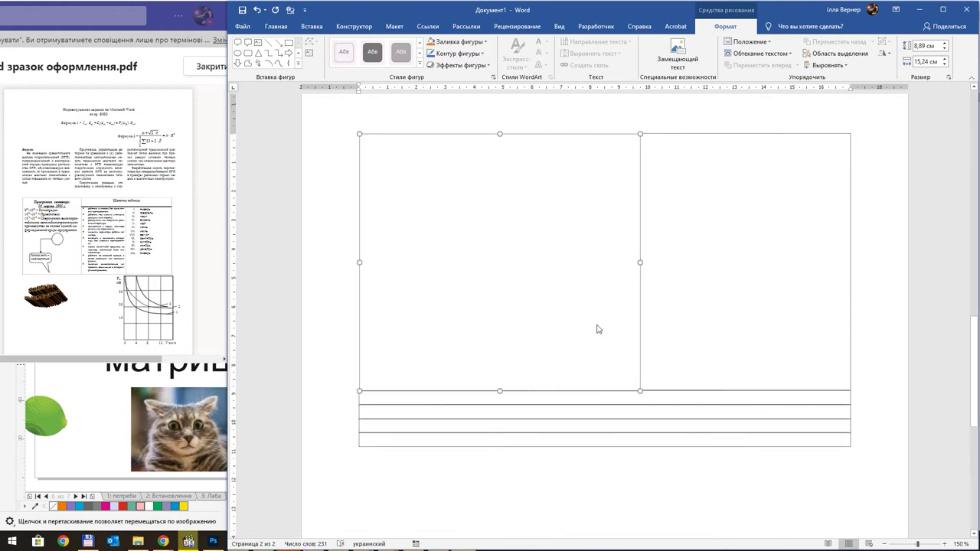
drag(500, 390, 509, 254)
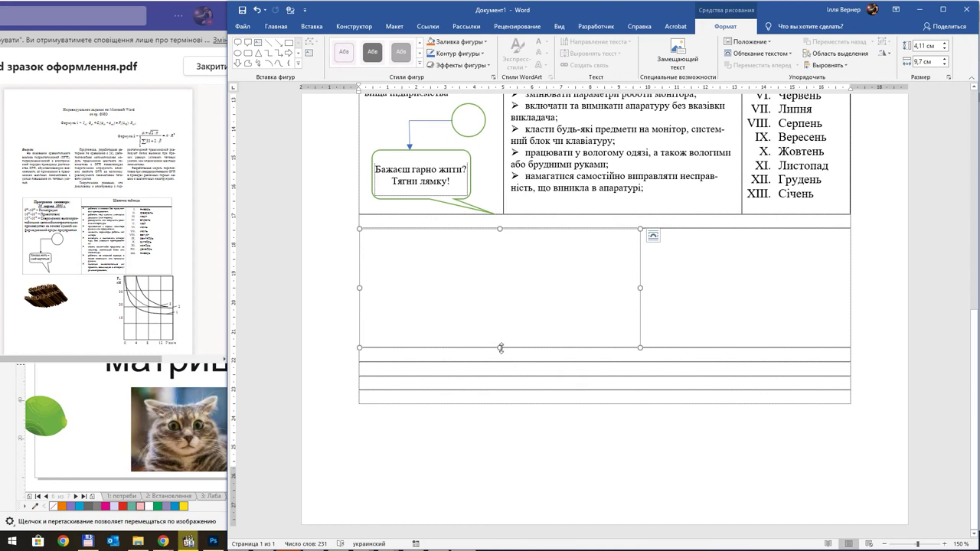
drag(501, 347, 496, 413)
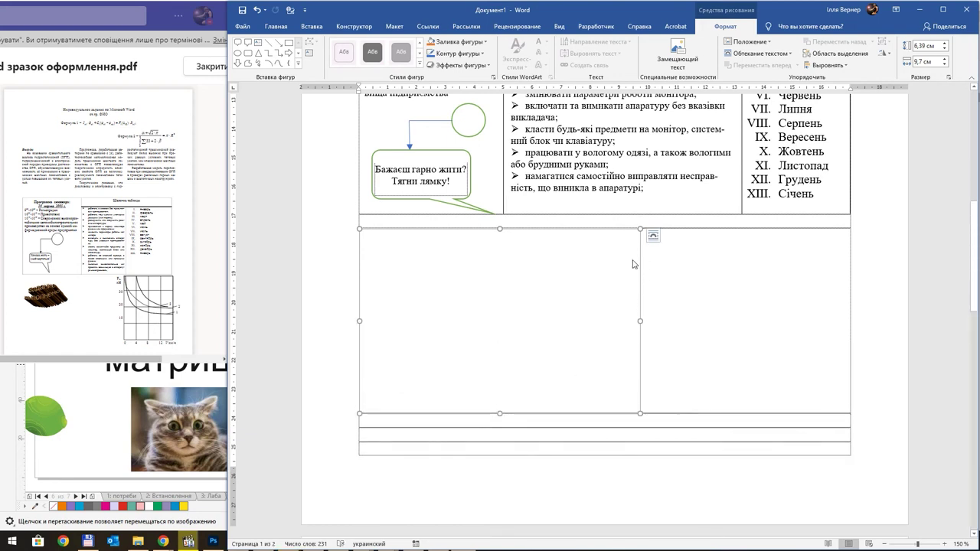
Set the drawing canvas to float In Front of Text
click(706, 271)
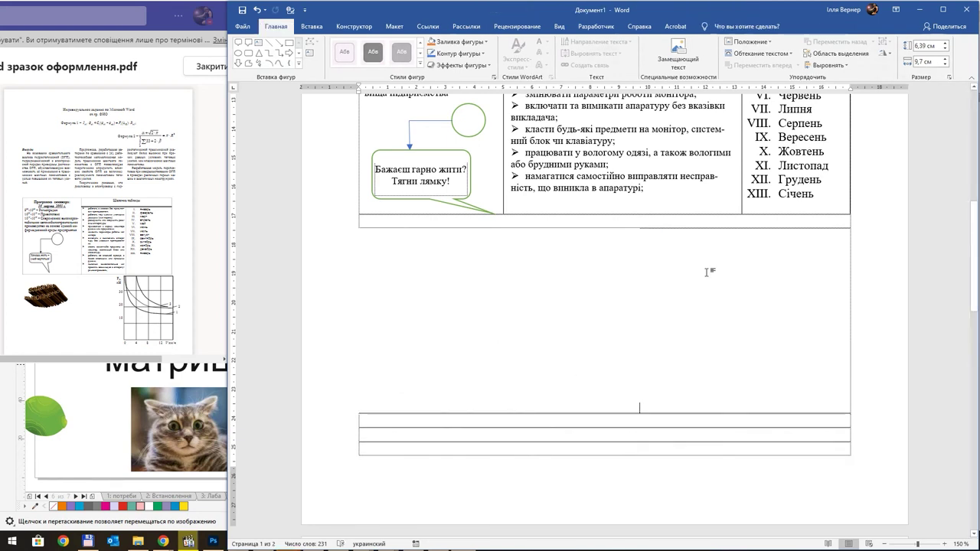
click(593, 278)
click(652, 236)
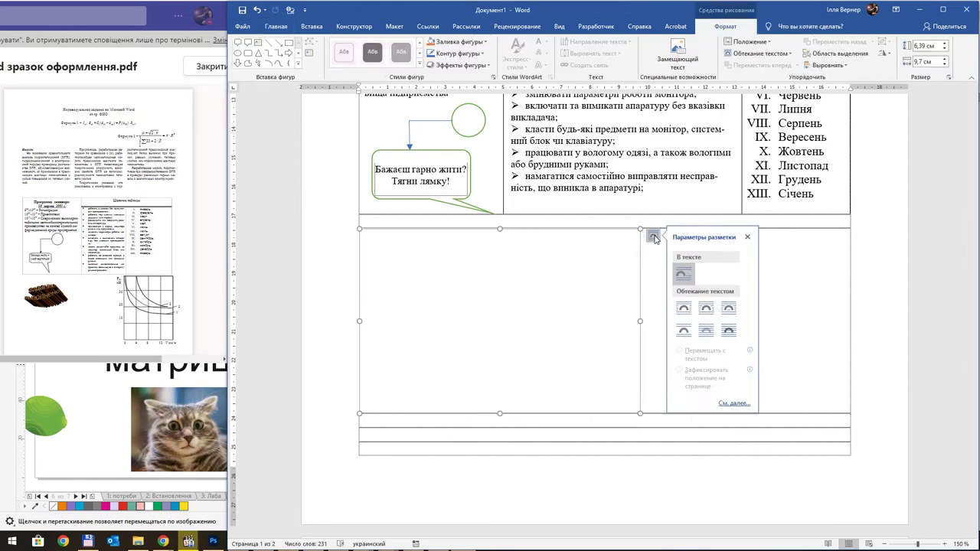
click(727, 331)
Move the canvas right beside the empty table rows and size it to 7.6 × 9.77 cm
drag(640, 278, 850, 277)
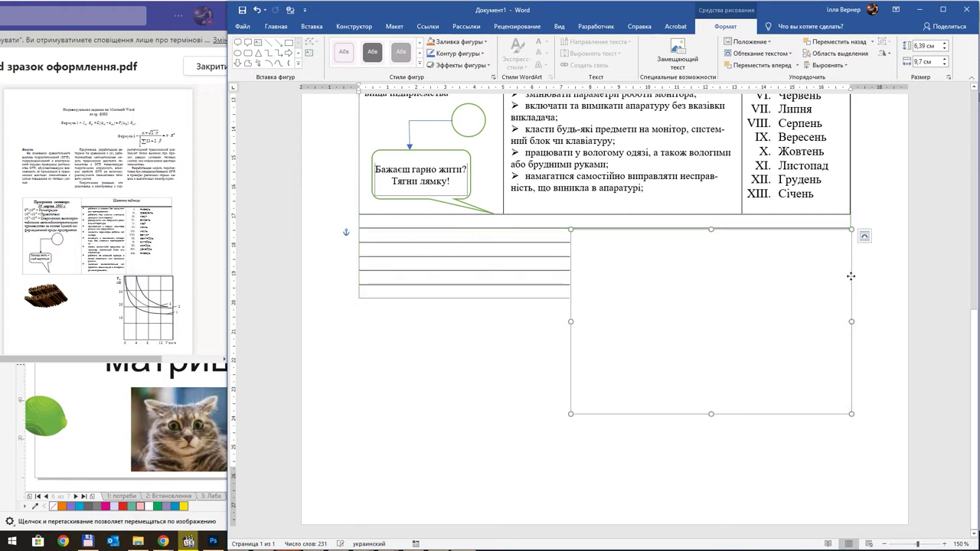
drag(711, 415, 711, 448)
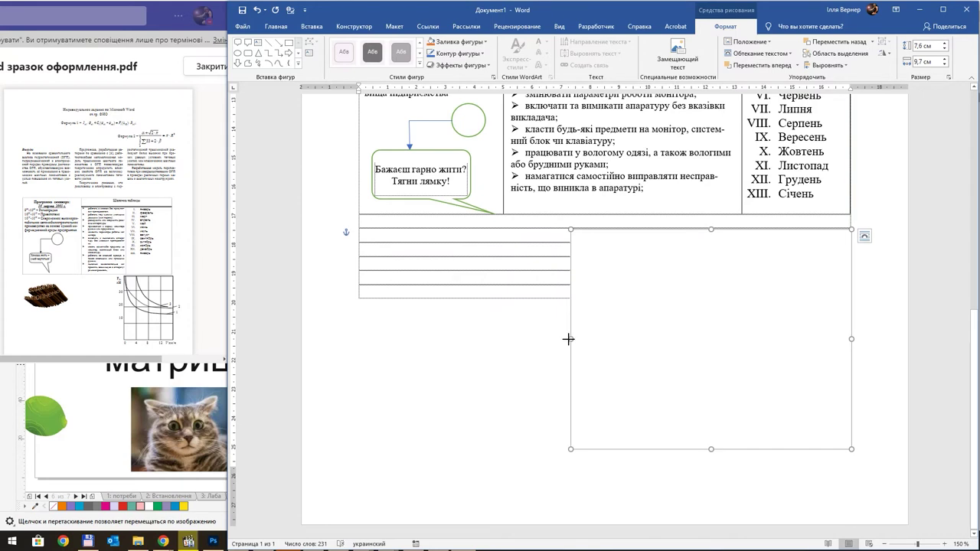
drag(568, 339, 566, 338)
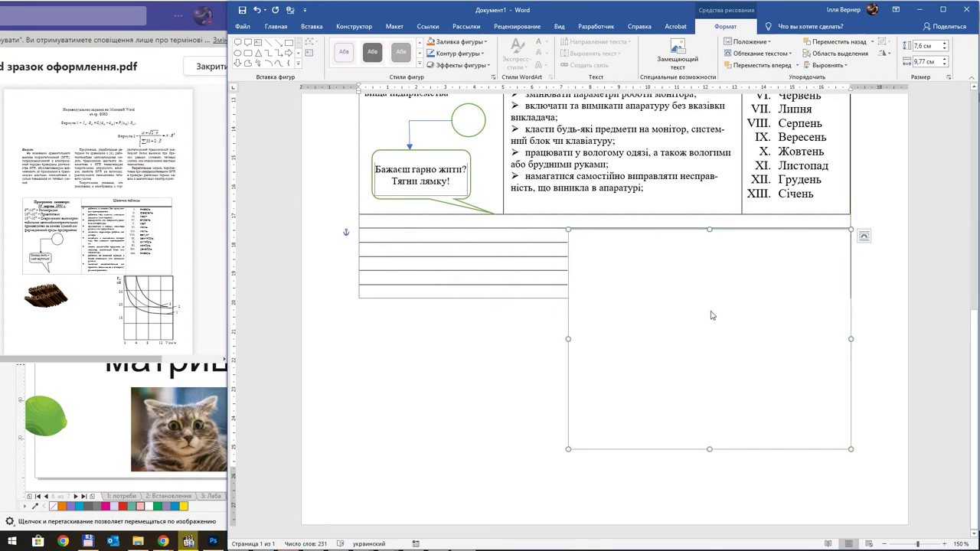
scroll(711, 315, up, 5)
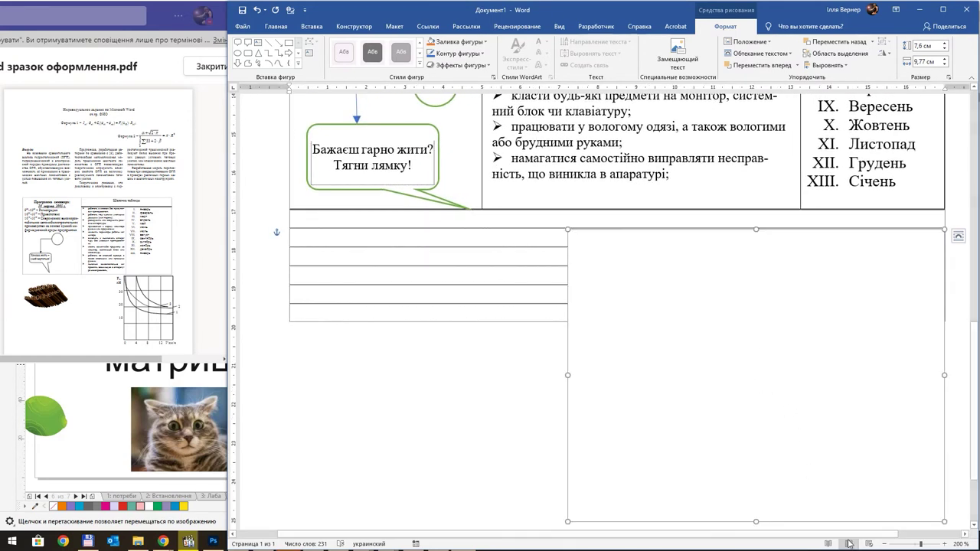
drag(848, 534, 894, 534)
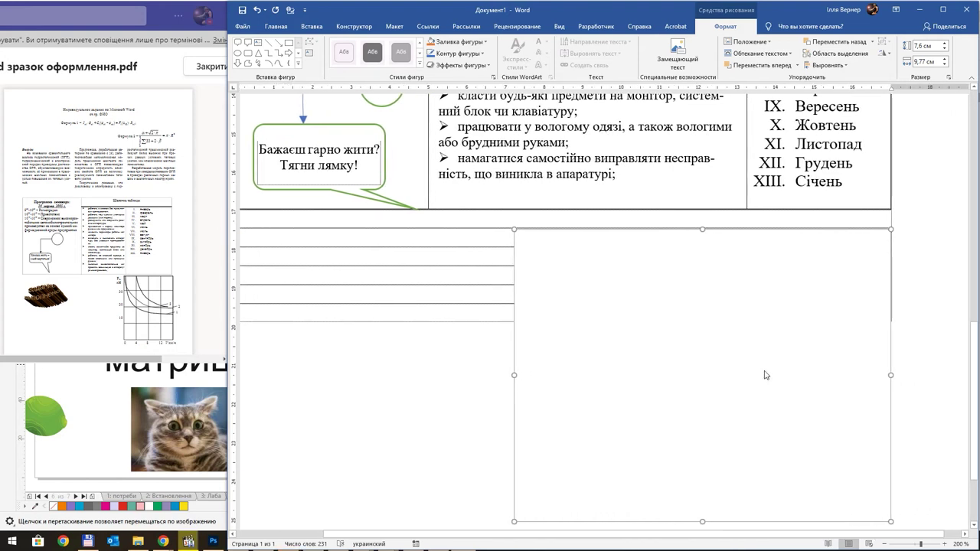
scroll(728, 350, up, 1)
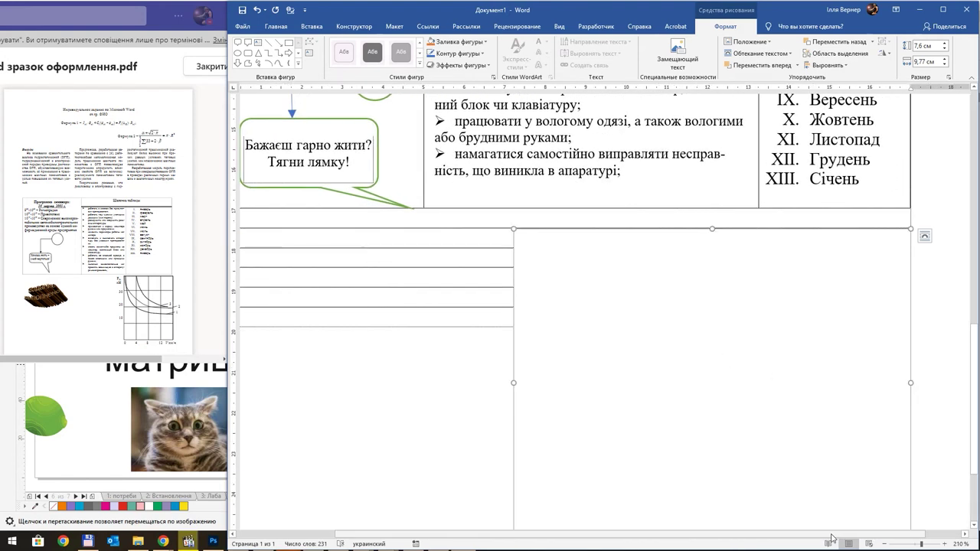
drag(832, 535, 871, 535)
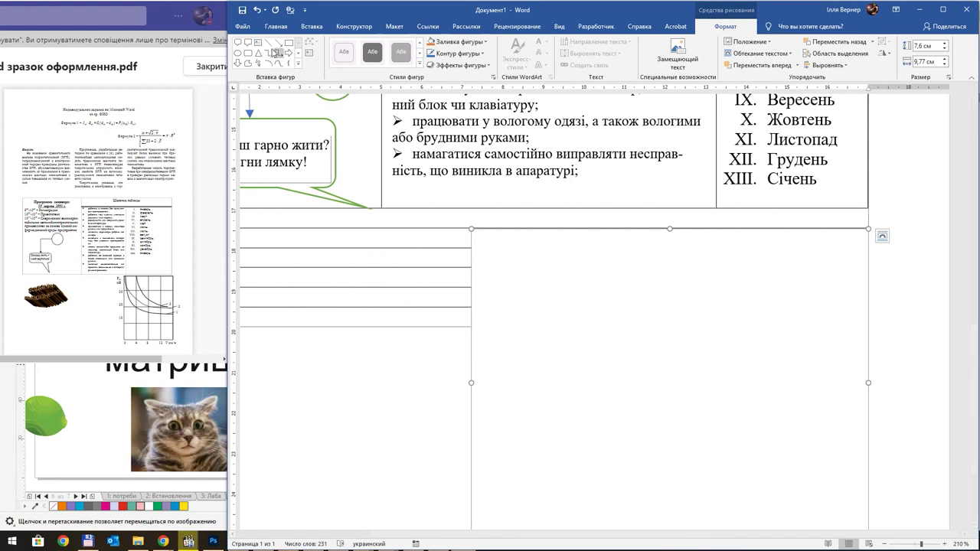
click(276, 52)
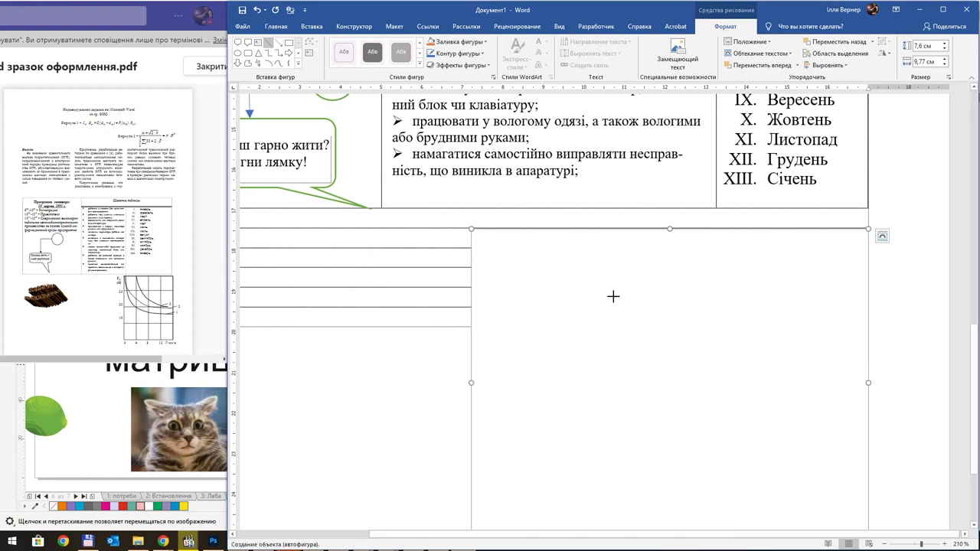
Draw a vertical line, duplicate it into eight evenly spaced copies, and draw a horizontal line across their tops
drag(613, 297, 613, 439)
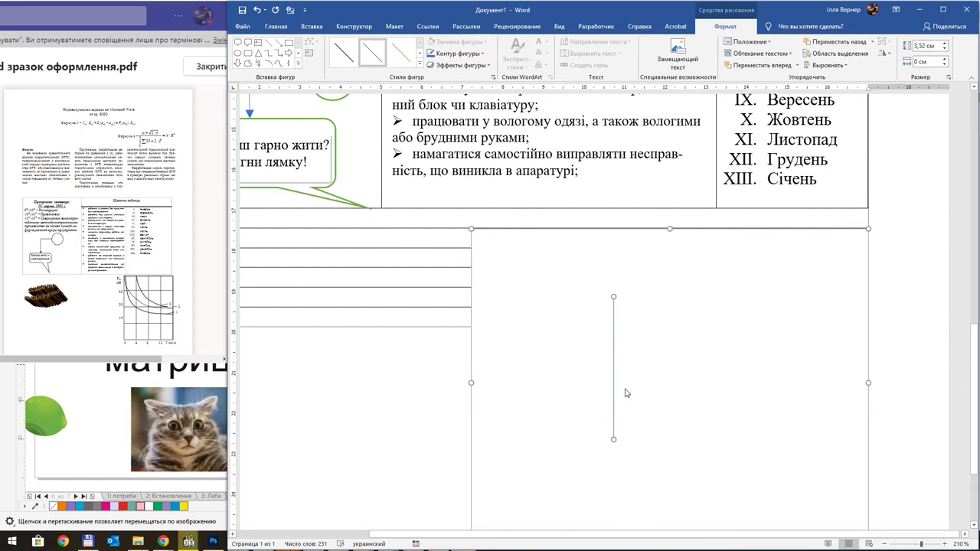
drag(617, 395, 640, 395)
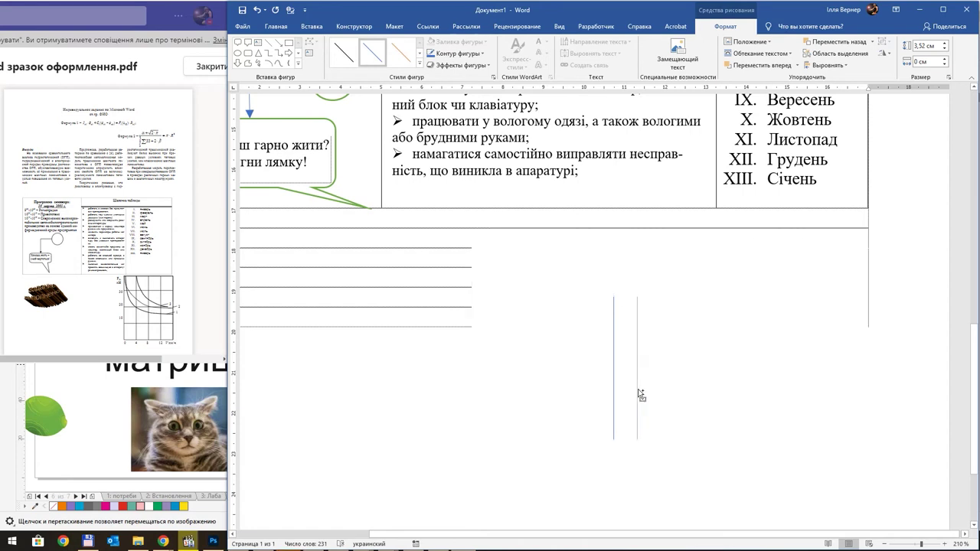
drag(640, 395, 640, 394)
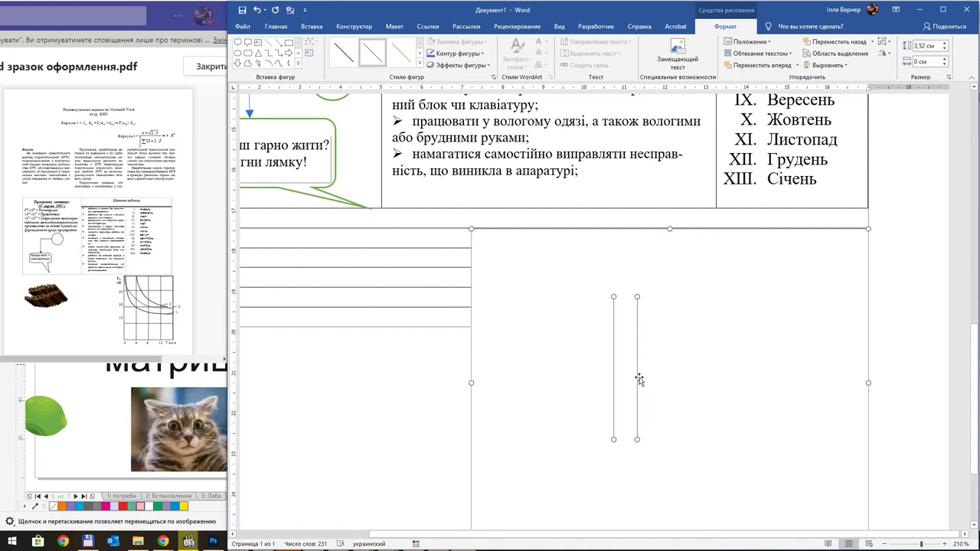
drag(642, 383, 686, 376)
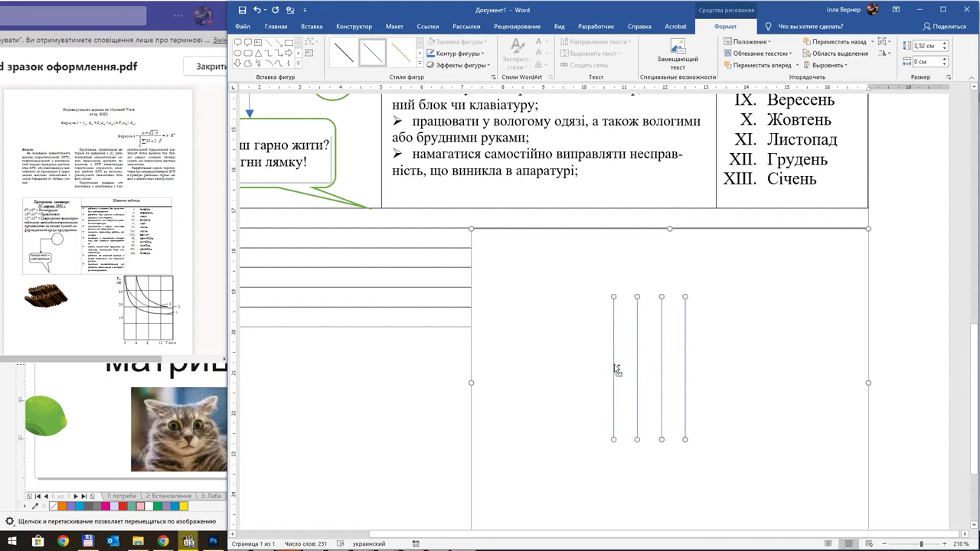
drag(617, 369, 713, 368)
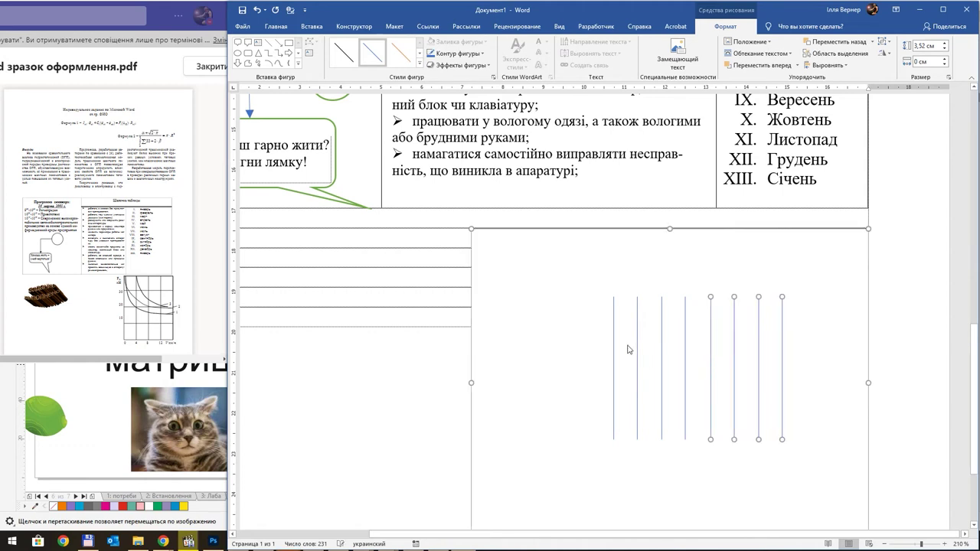
click(269, 42)
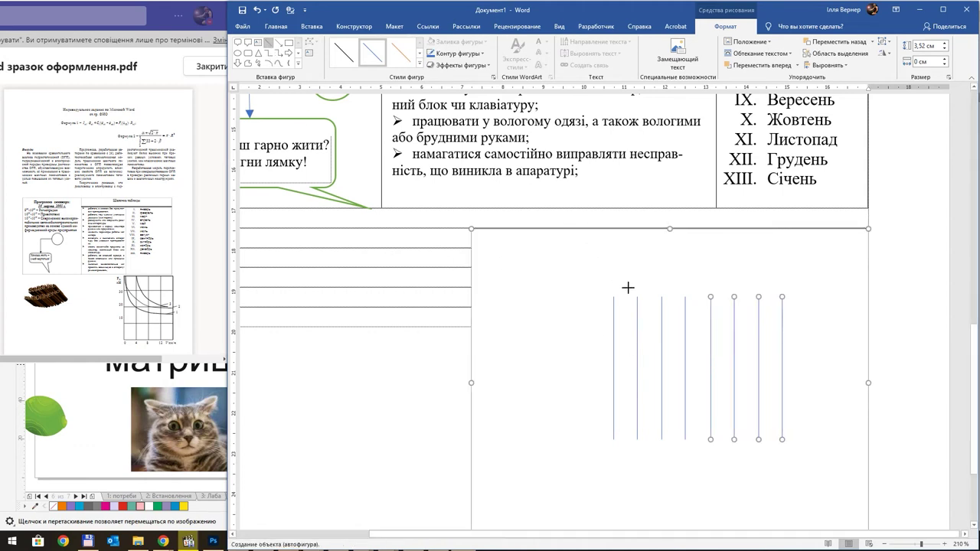
drag(784, 295, 649, 297)
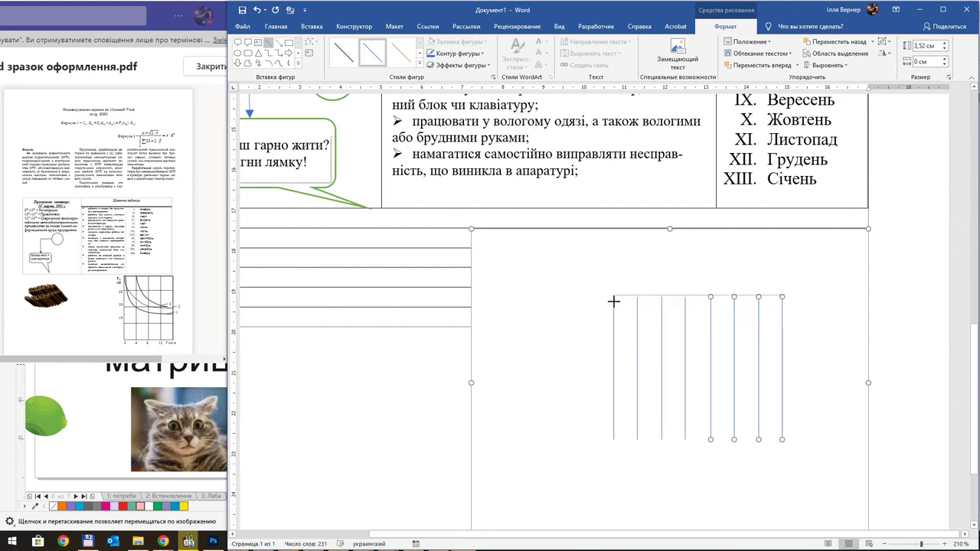
Nudge the top horizontal line down and copy it repeatedly downward to form a square grid
drag(613, 301, 613, 299)
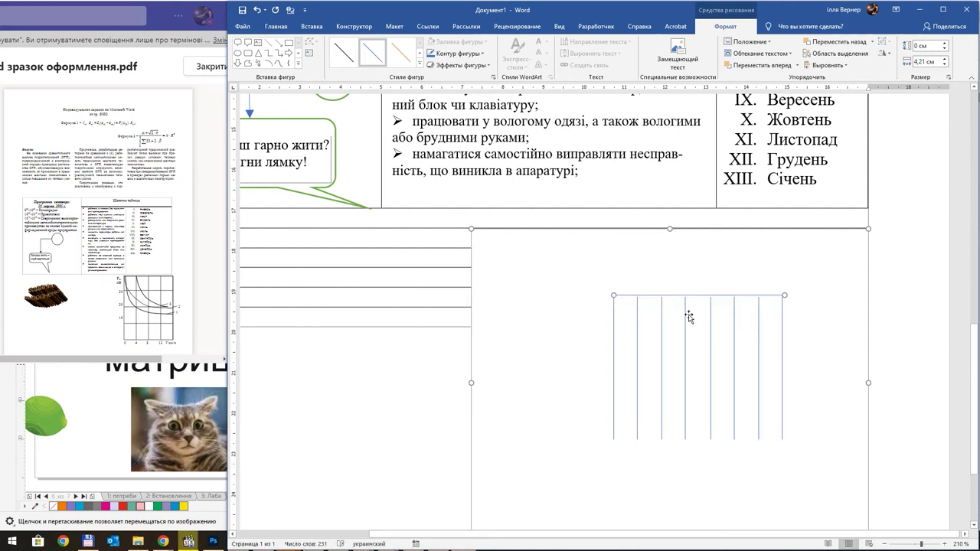
key(ctrl+Down)
key(ctrl+Down)
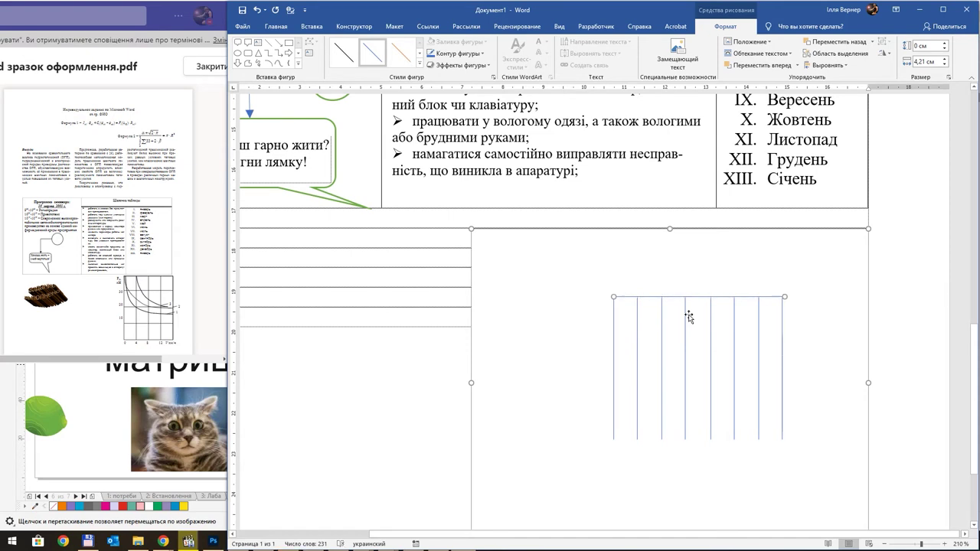
key(ctrl+Down)
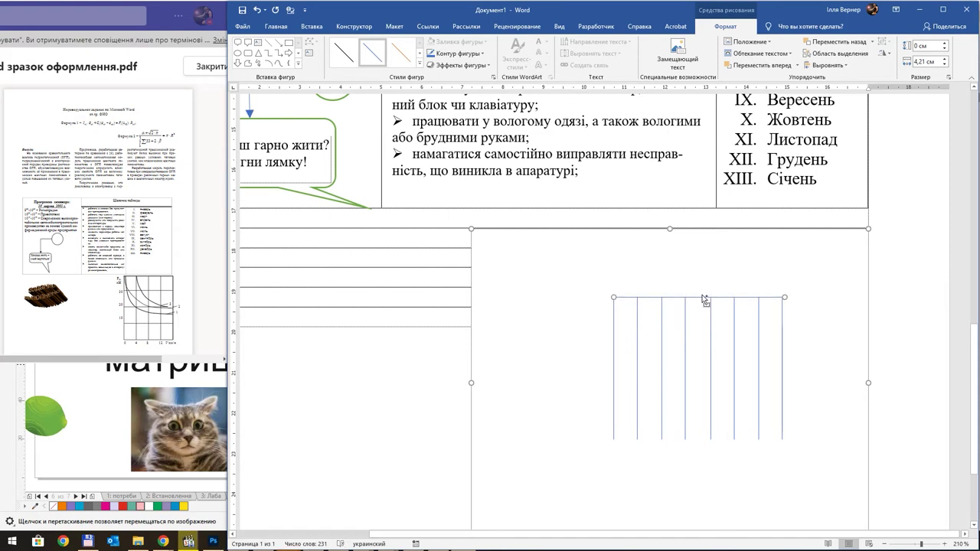
drag(702, 300, 705, 325)
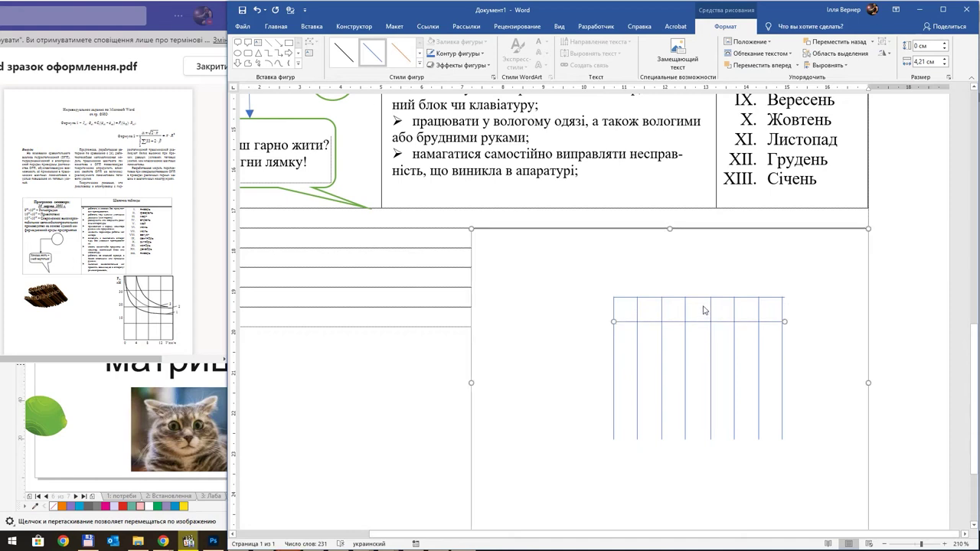
shift+click(706, 298)
drag(704, 321, 707, 367)
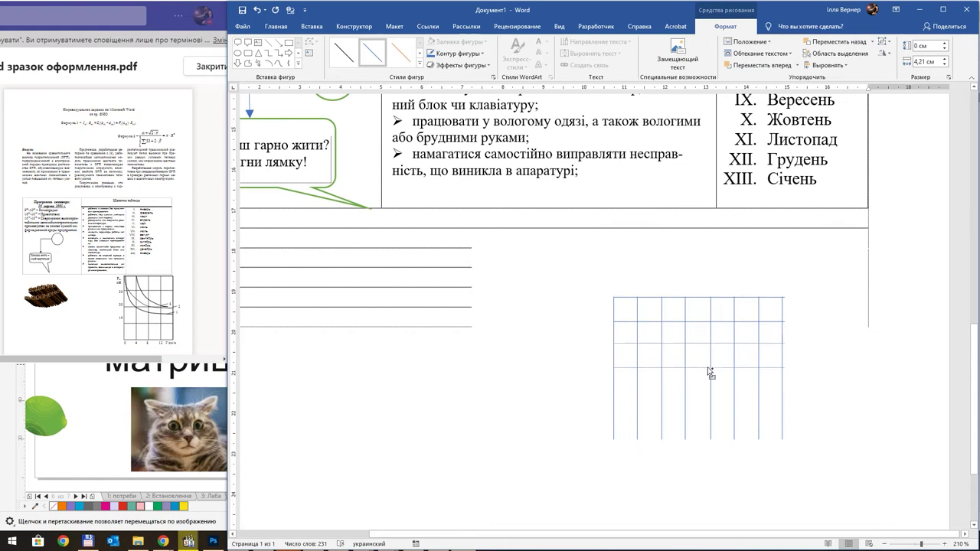
shift+click(700, 321)
shift+click(702, 298)
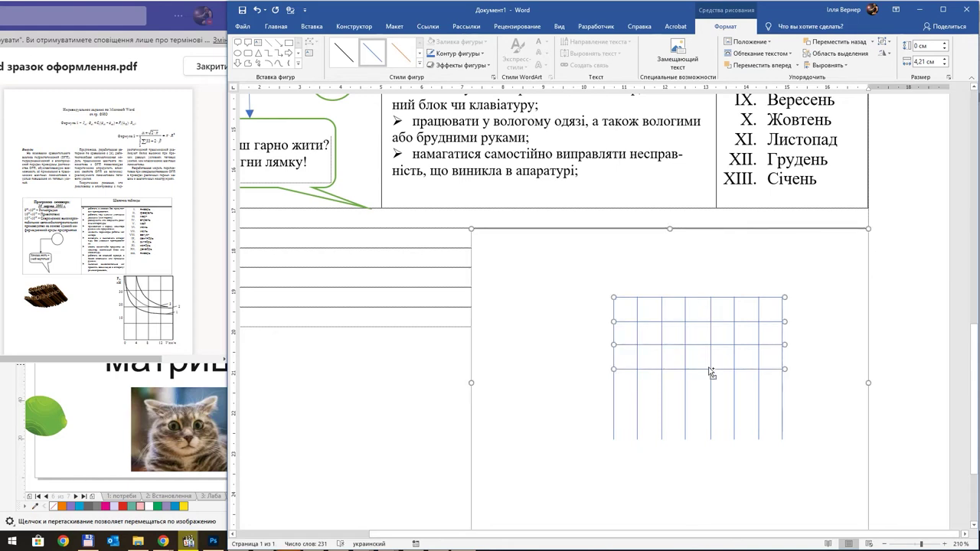
drag(704, 375, 713, 463)
click(279, 64)
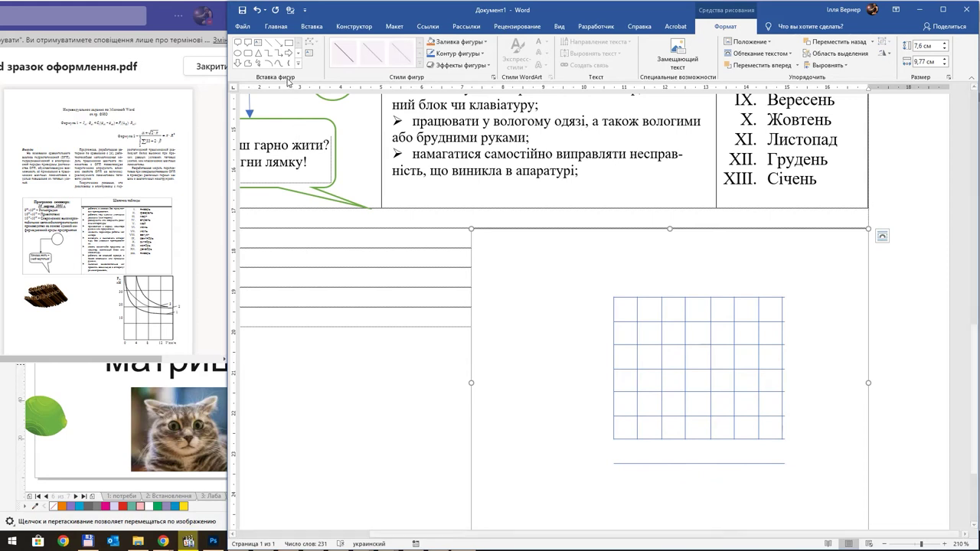
Sketch a trial falling curve, then select and delete all the grid lines and the curve
mouse_move(640, 309)
mouse_down()
mouse_move(765, 403)
mouse_move(798, 383)
mouse_up()
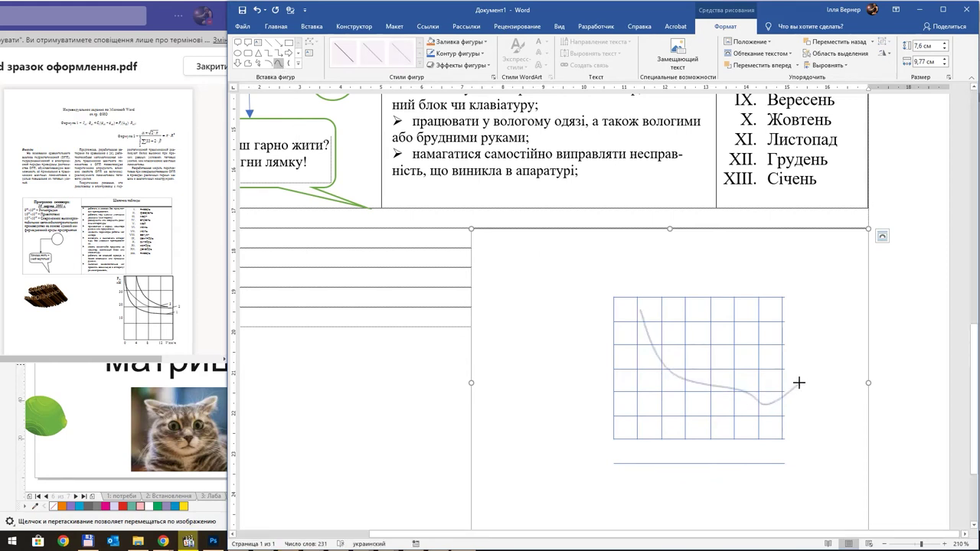
key(Escape)
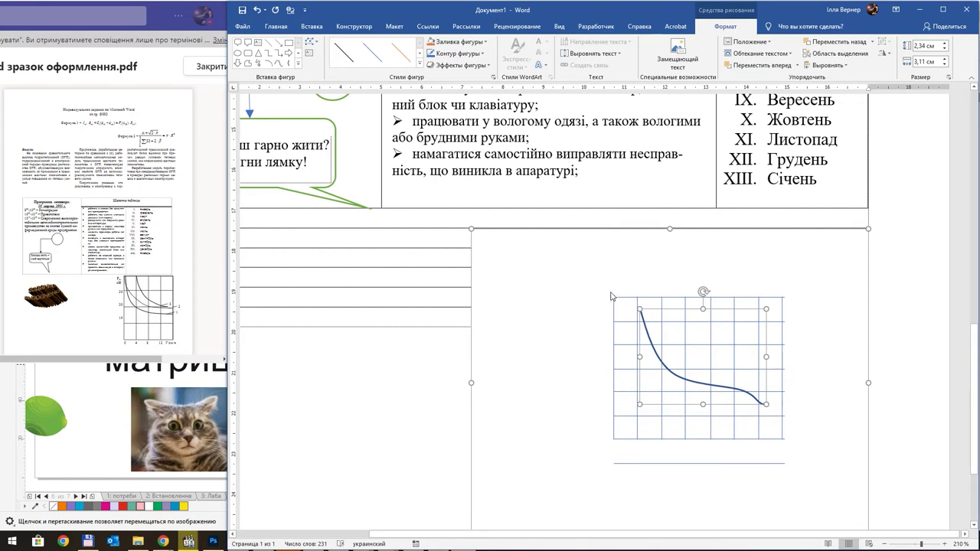
drag(582, 269, 818, 487)
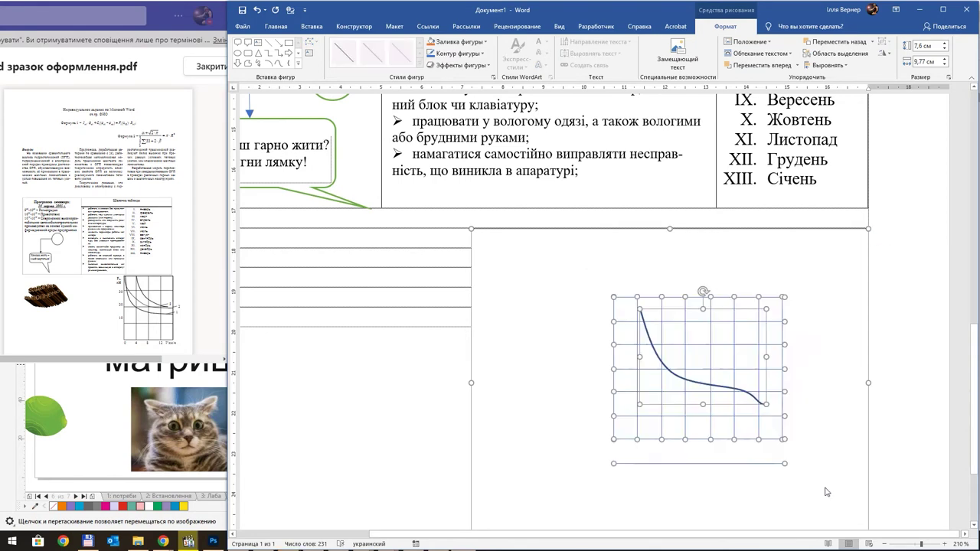
key(Delete)
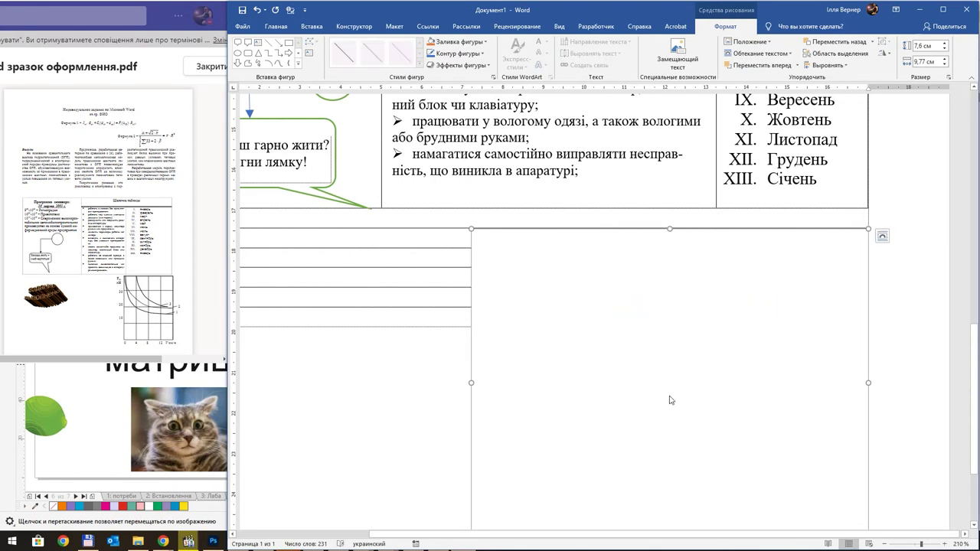
click(288, 45)
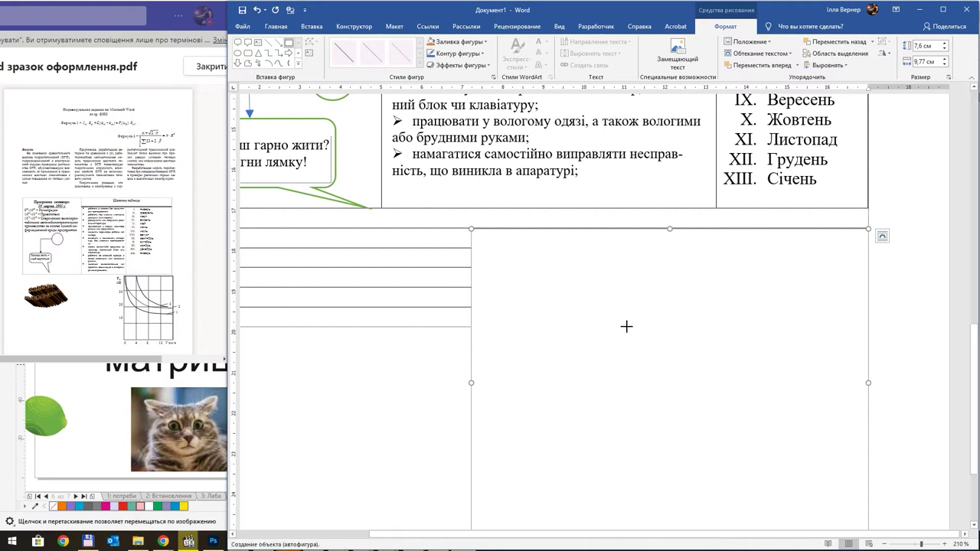
Draw a white, green-outlined square and copy it into a row of four
drag(626, 326, 665, 346)
click(344, 52)
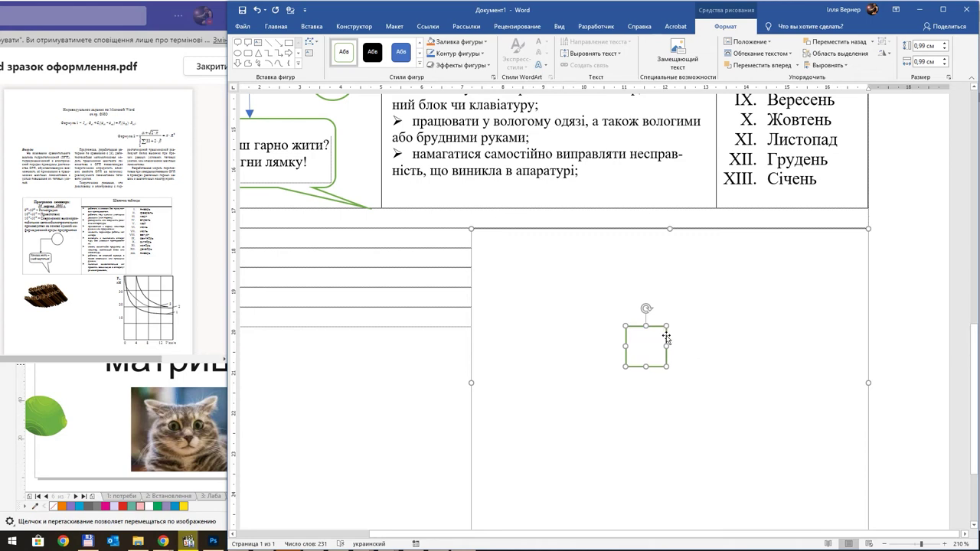
drag(666, 337, 708, 341)
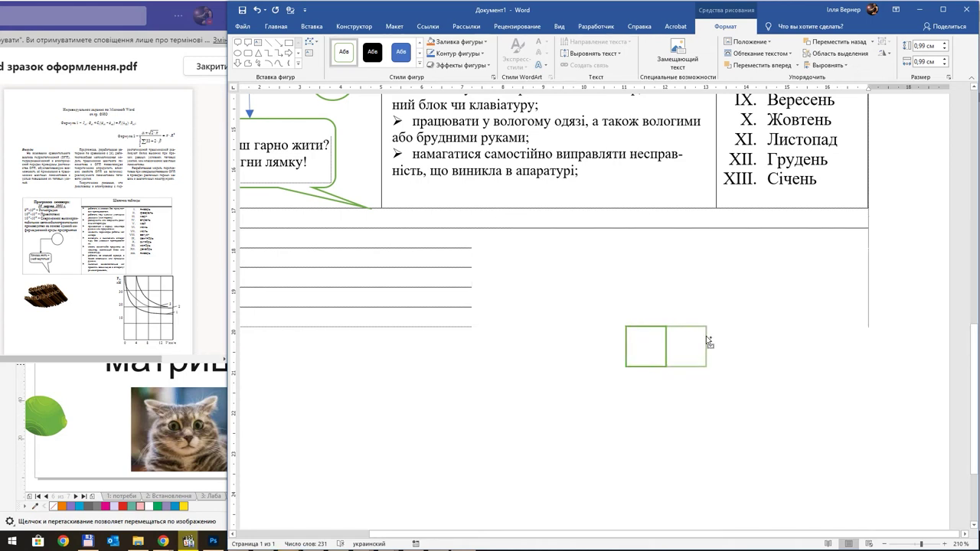
click(702, 412)
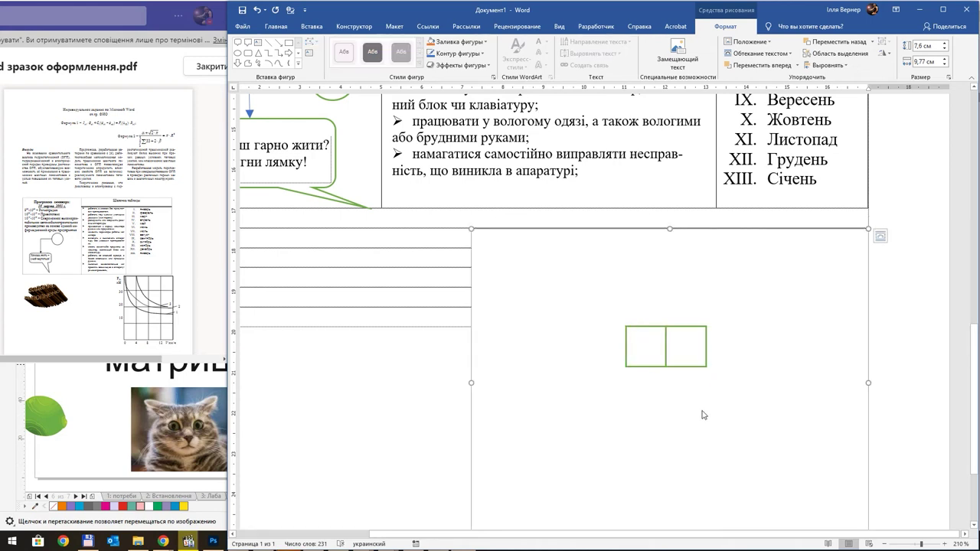
click(695, 368)
shift+click(647, 366)
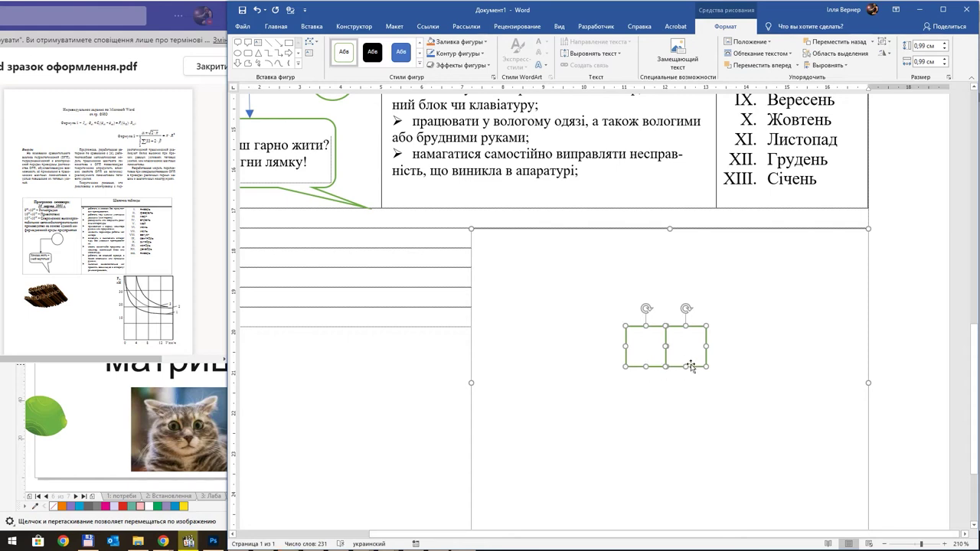
drag(691, 366, 772, 365)
Copy the row of four squares downward to make four rows of sixteen squares
click(708, 395)
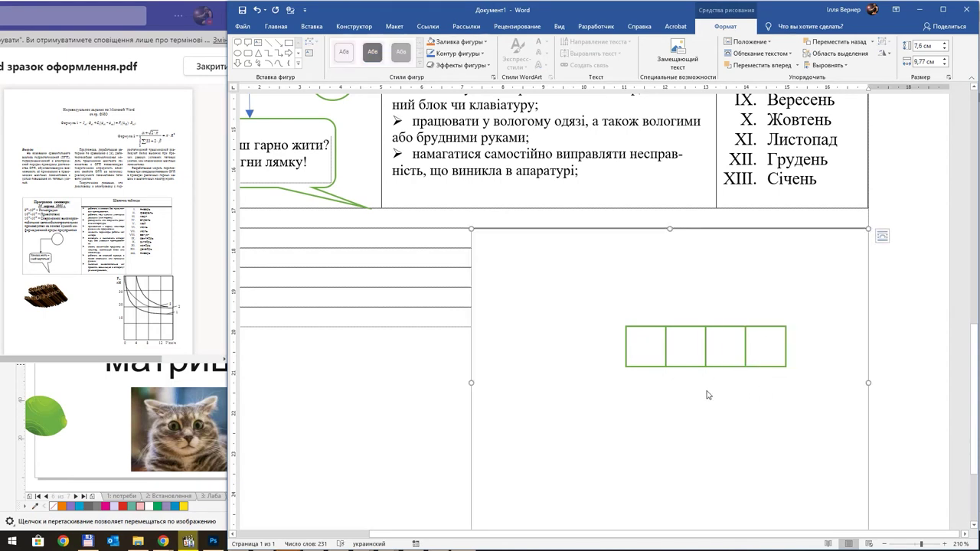
drag(600, 311, 818, 423)
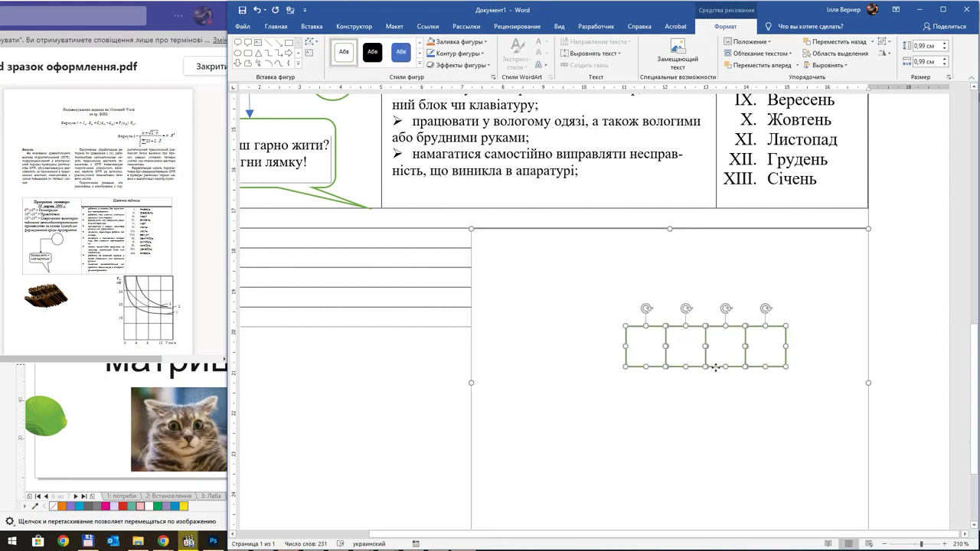
drag(716, 366, 724, 406)
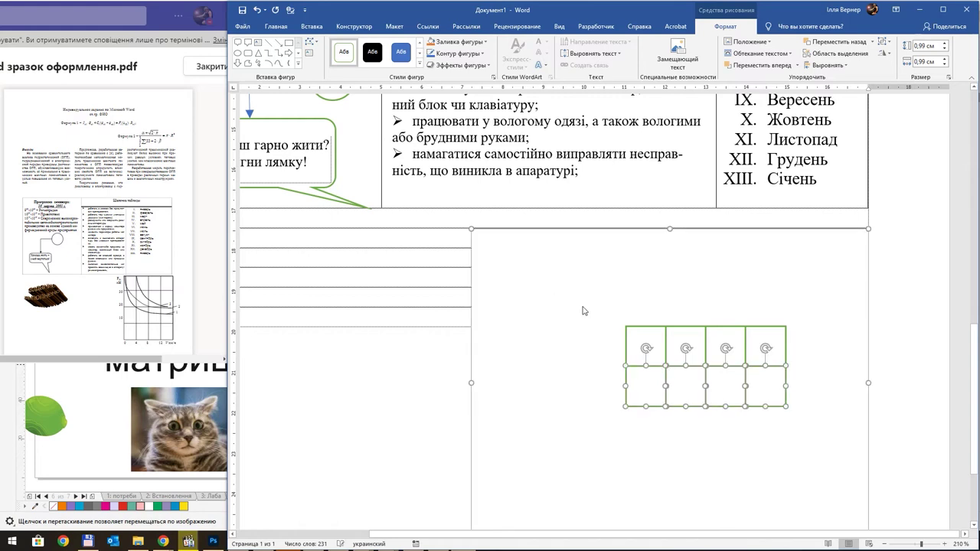
drag(547, 276, 807, 444)
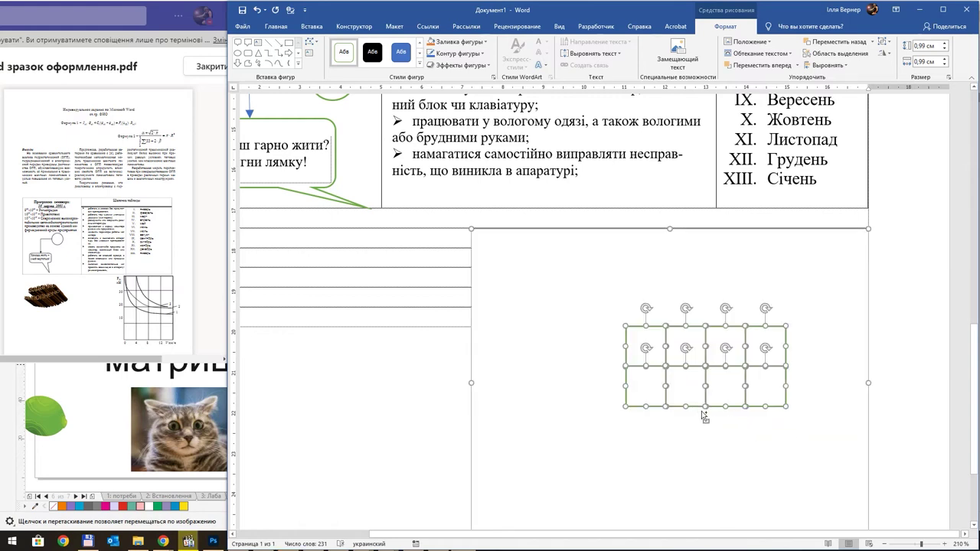
drag(698, 411, 712, 490)
click(570, 366)
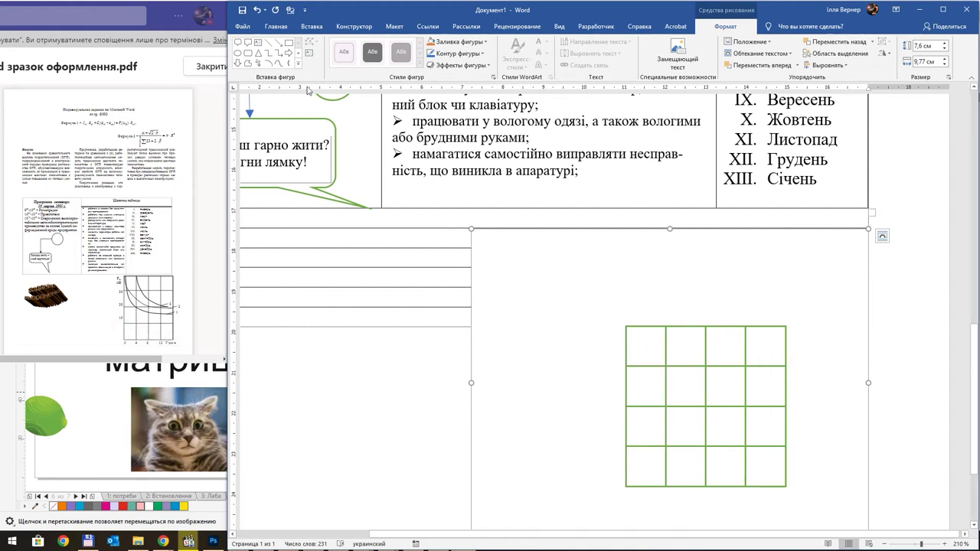
Draw a dark blue falling freehand curve across the green grid and scroll it into view
click(280, 64)
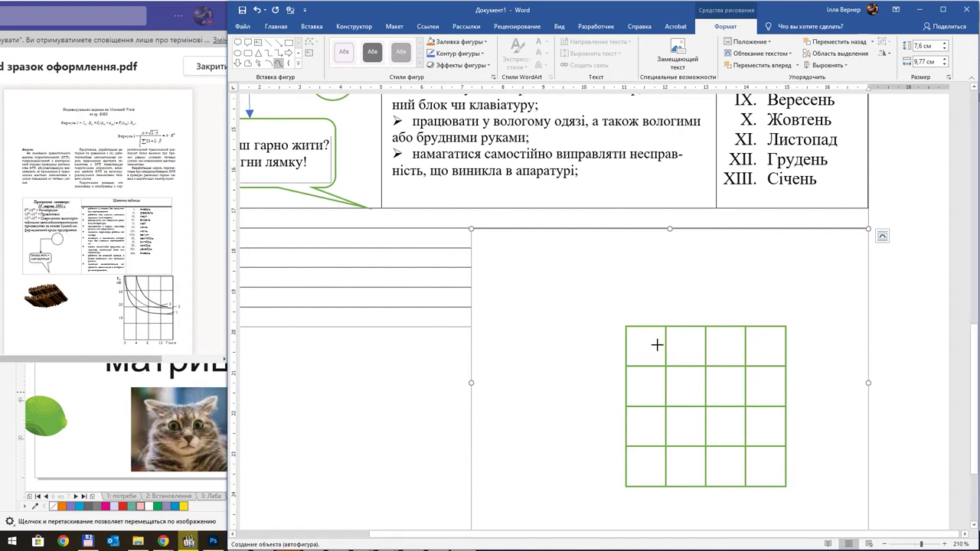
mouse_move(657, 346)
mouse_down()
mouse_move(716, 396)
mouse_move(767, 413)
mouse_up()
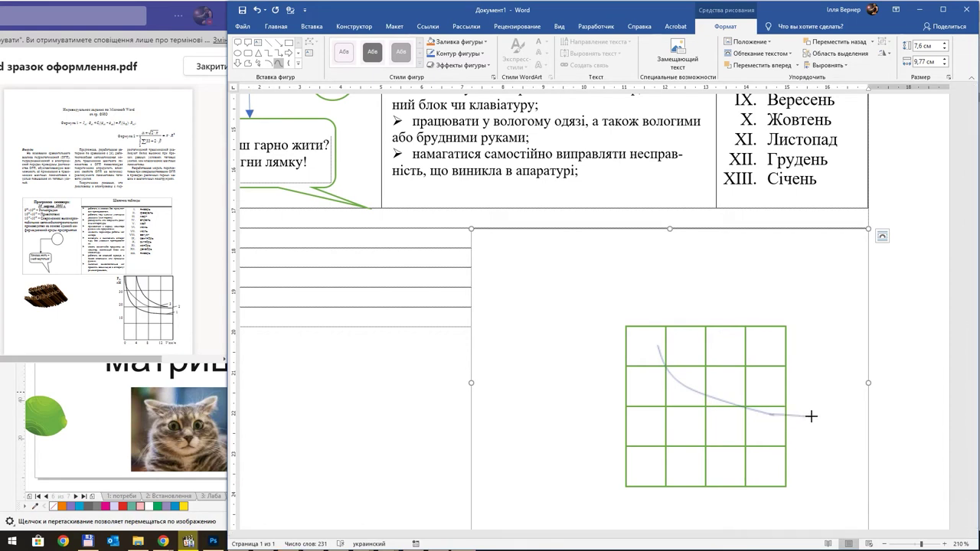
key(Escape)
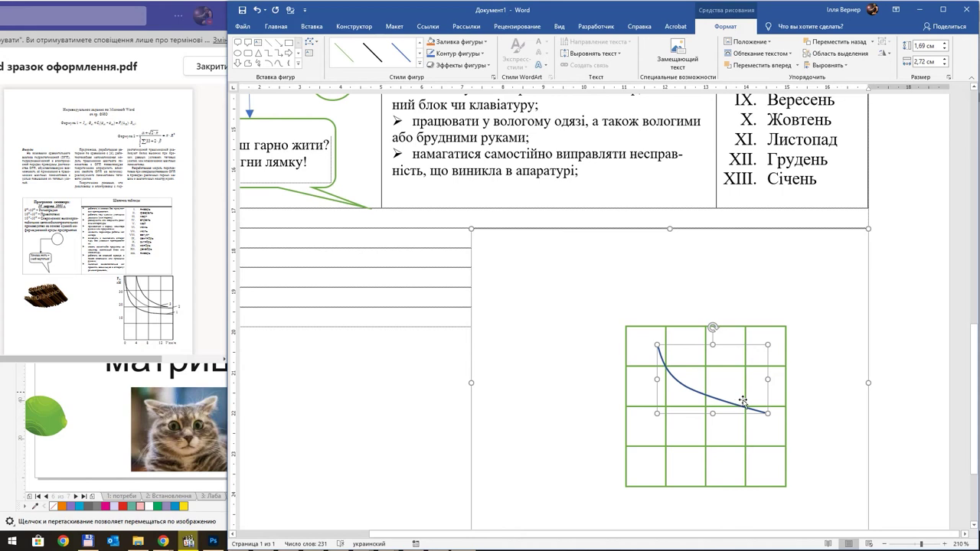
ctrl+scroll(743, 400, up, 3)
ctrl+scroll(742, 400, up, 1)
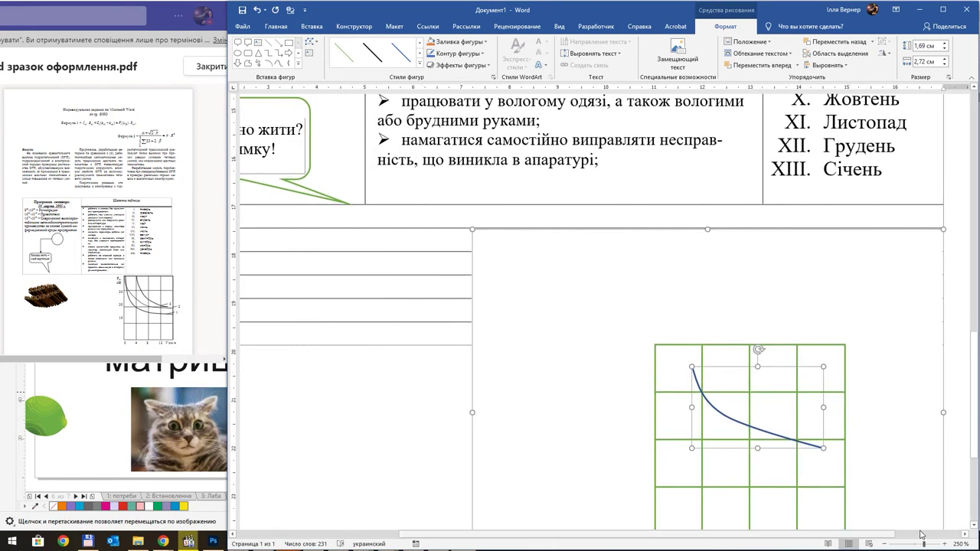
click(974, 525)
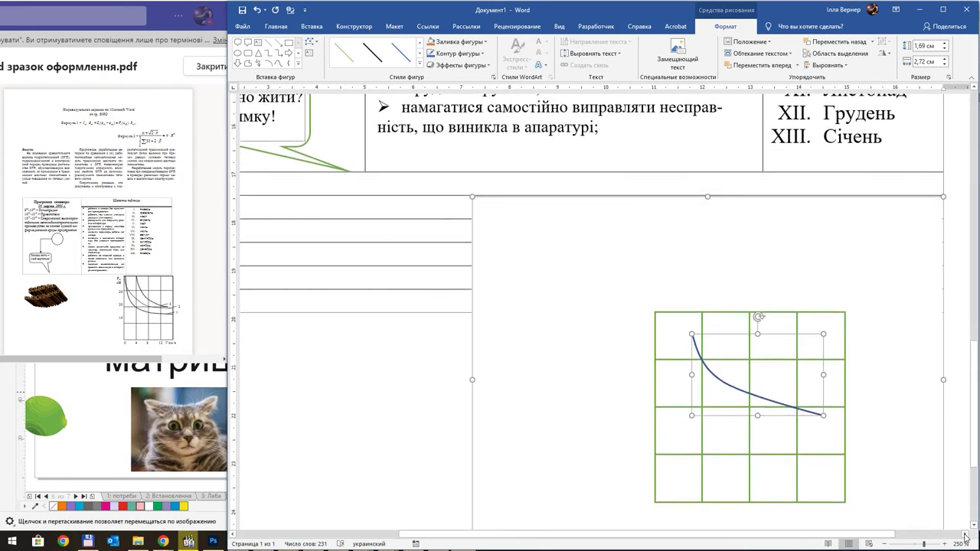
click(965, 534)
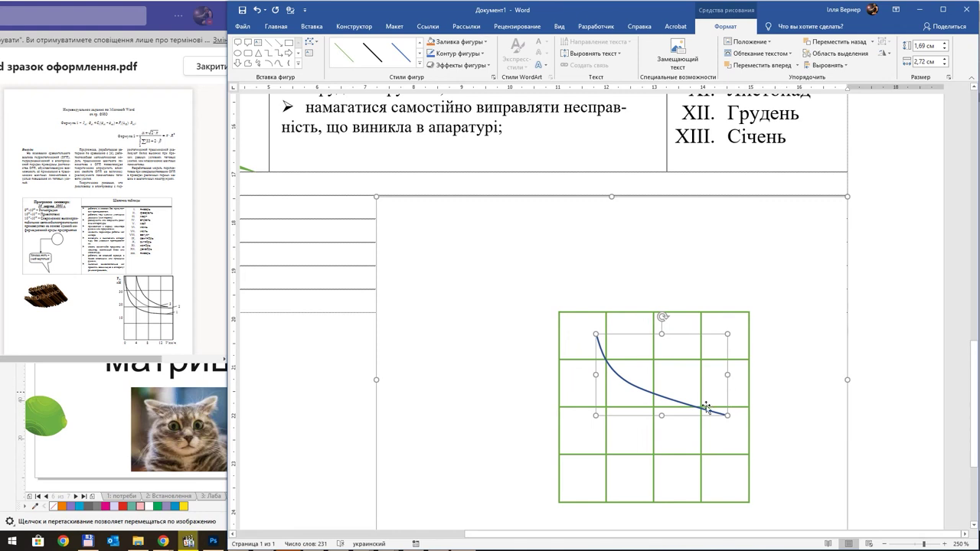
Edit the curve's points so it dips deeper and turns up at the right, then duplicate it below-left
right_click(673, 402)
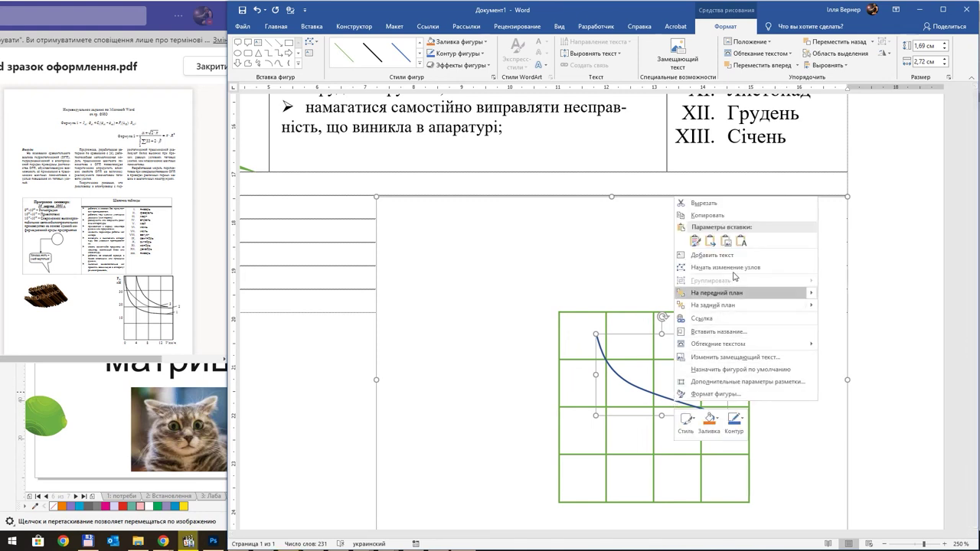
click(769, 270)
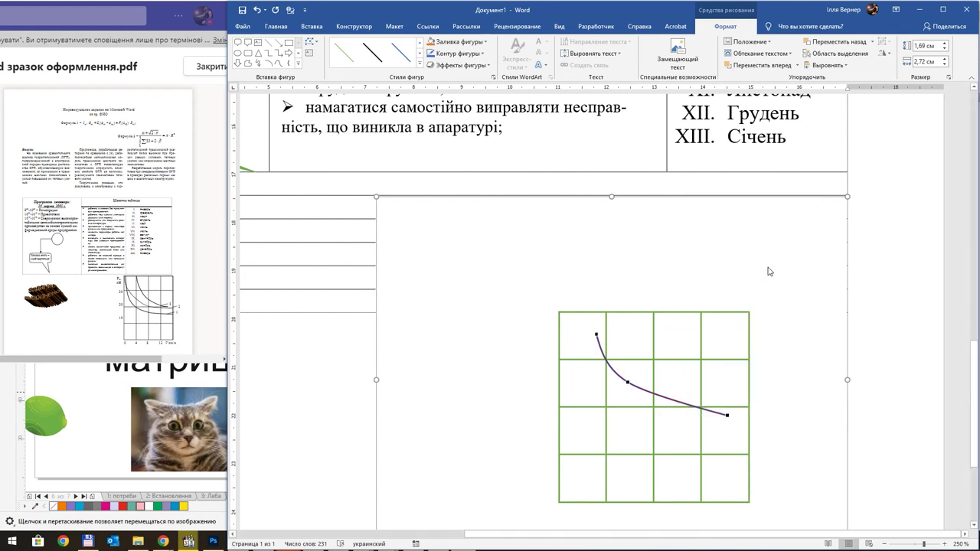
mouse_move(625, 391)
mouse_down()
mouse_move(620, 406)
mouse_move(671, 421)
mouse_up()
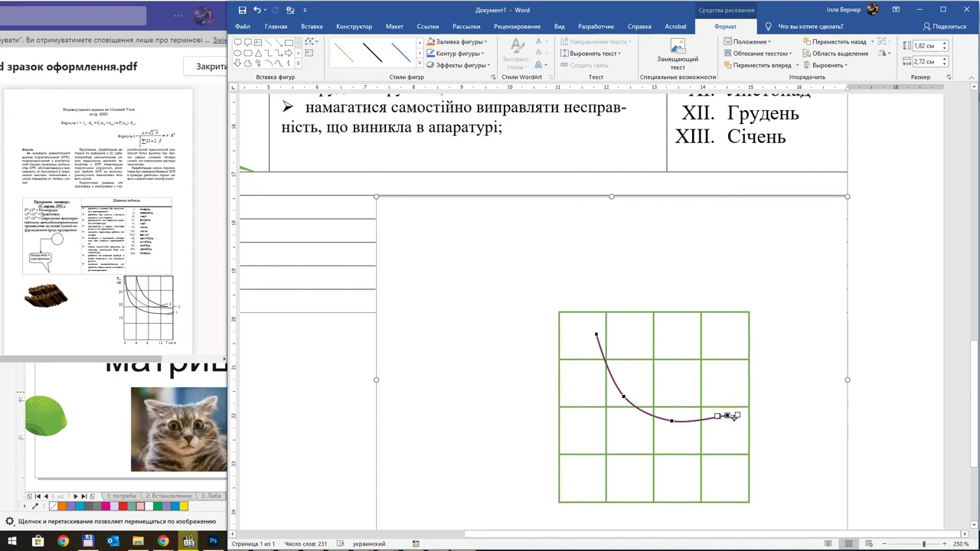
drag(728, 415, 718, 419)
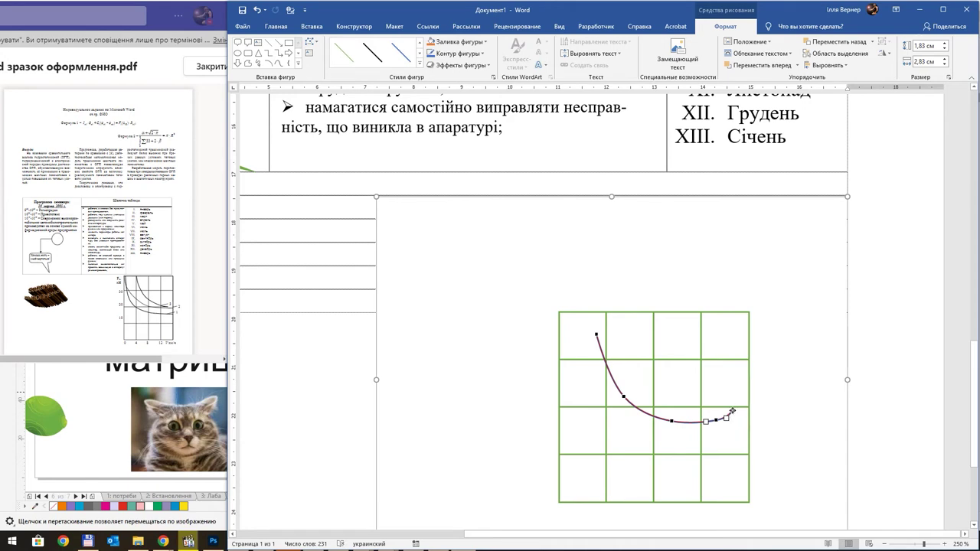
drag(735, 411, 738, 413)
right_click(678, 421)
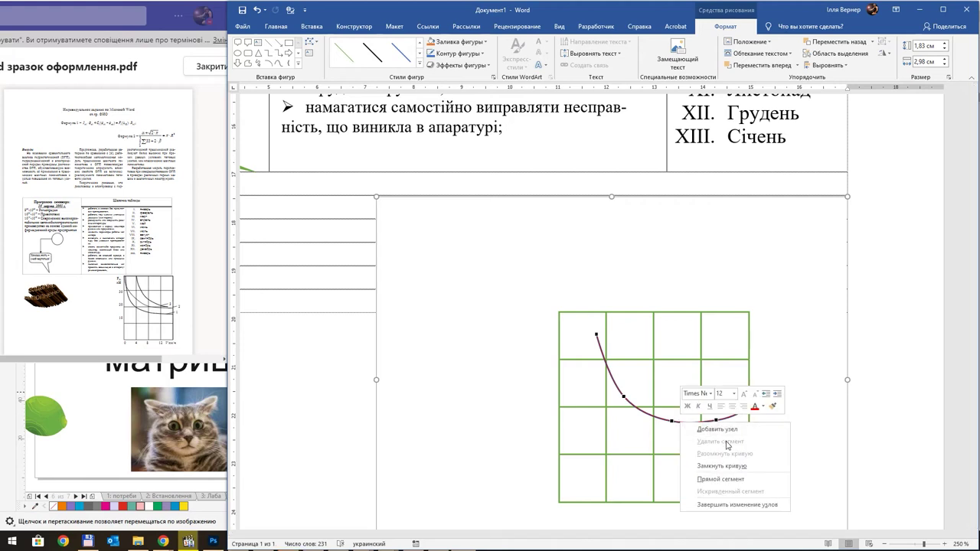
click(739, 504)
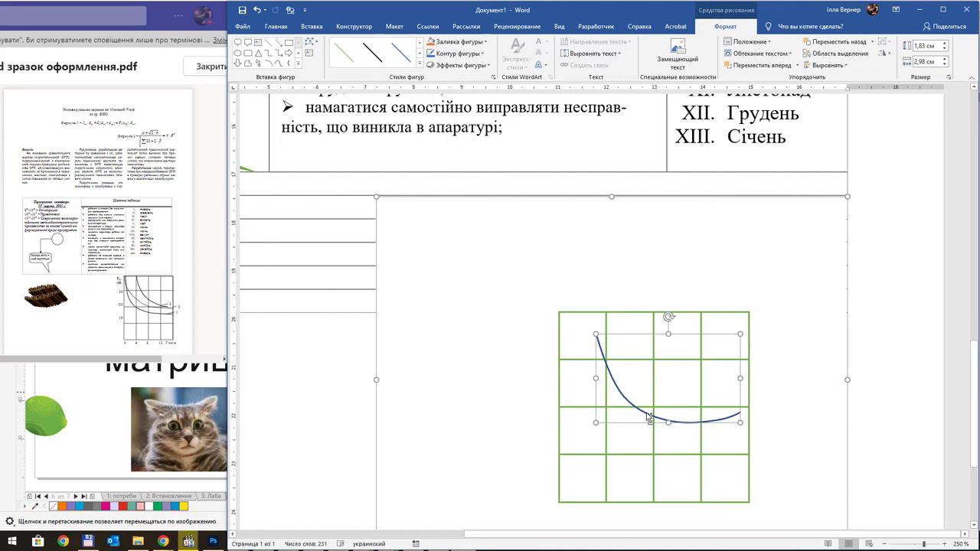
ctrl+drag(647, 417, 624, 445)
Raise the top curve and edit its points into a steep drop with a flat right tail
click(658, 420)
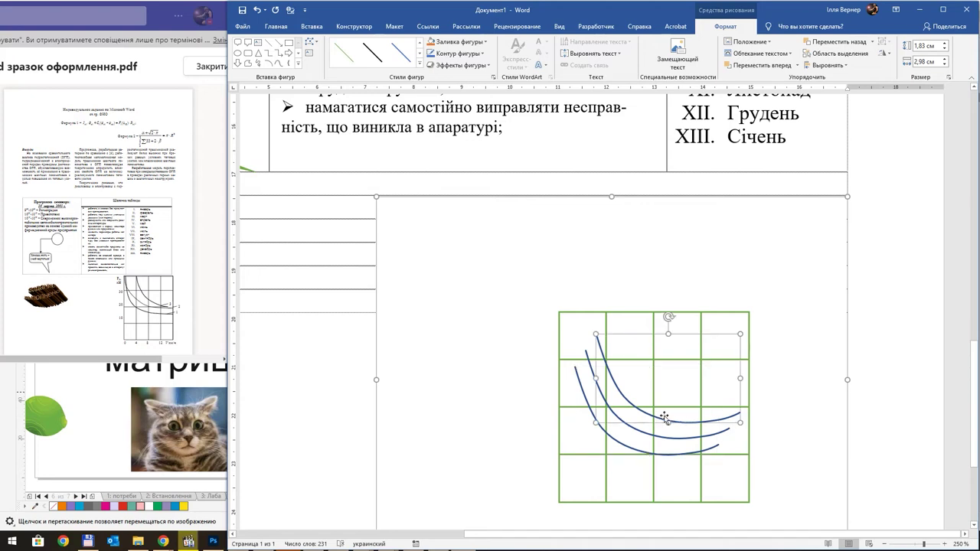
drag(664, 417, 658, 395)
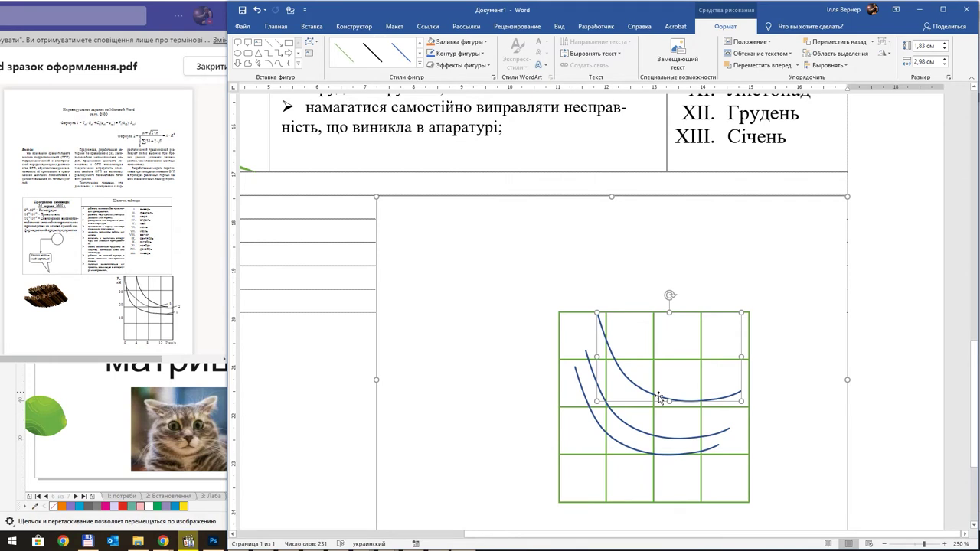
right_click(659, 396)
click(689, 266)
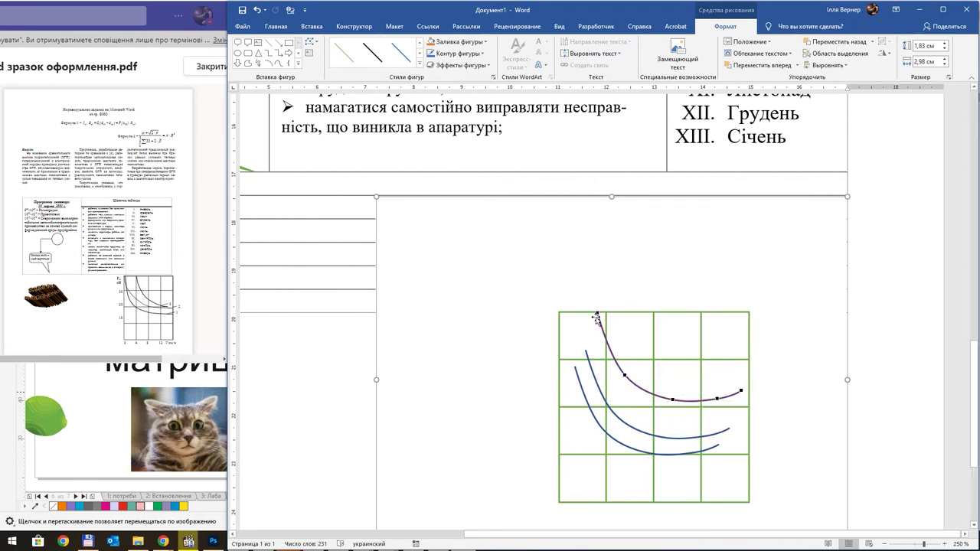
drag(597, 313, 606, 314)
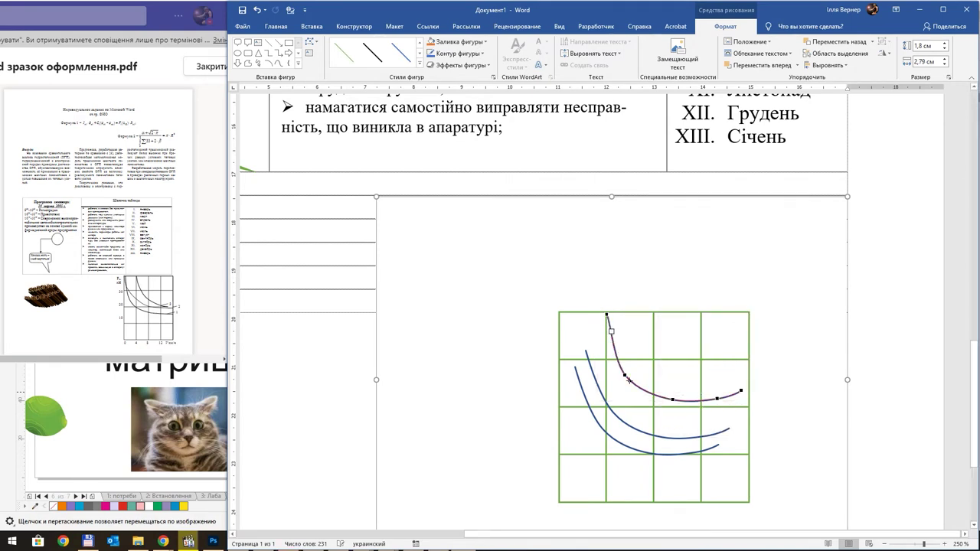
drag(625, 373, 634, 377)
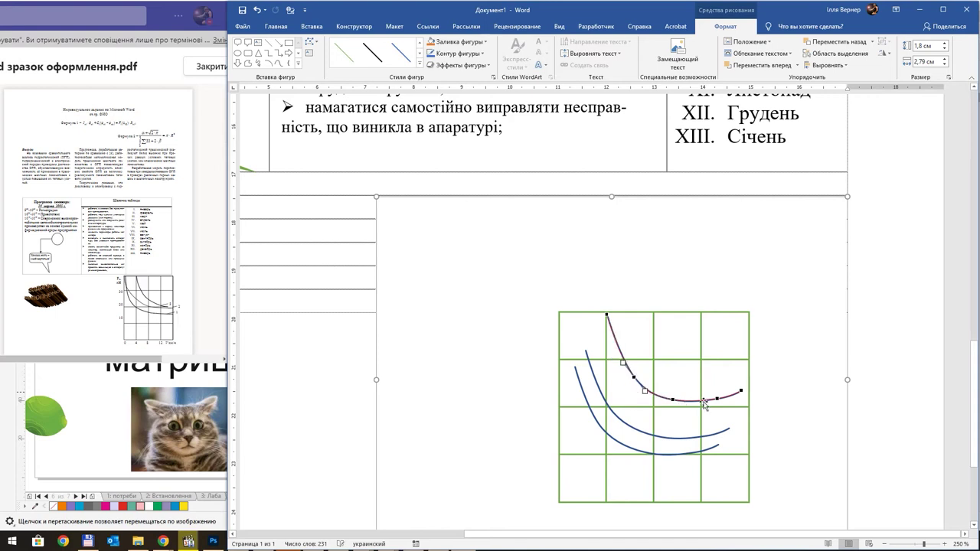
drag(715, 399, 735, 401)
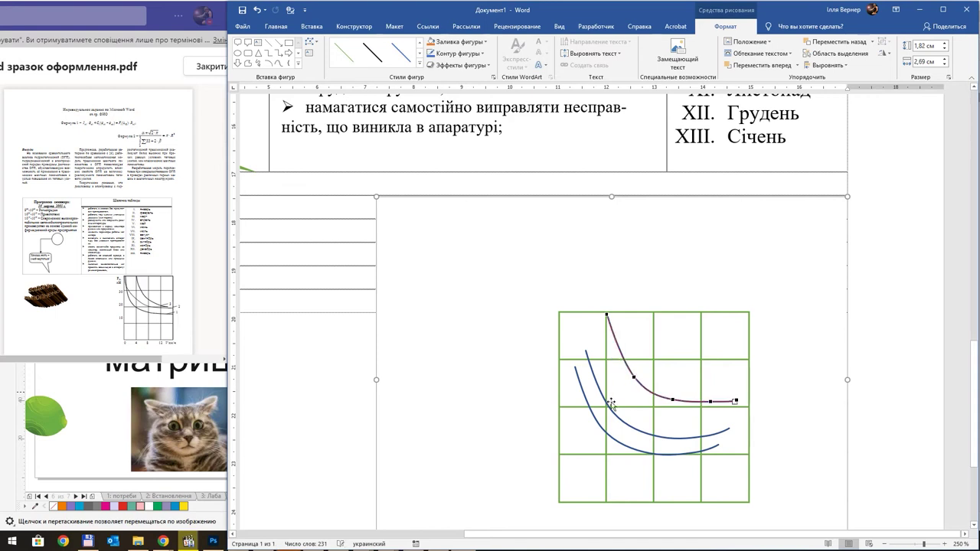
click(825, 379)
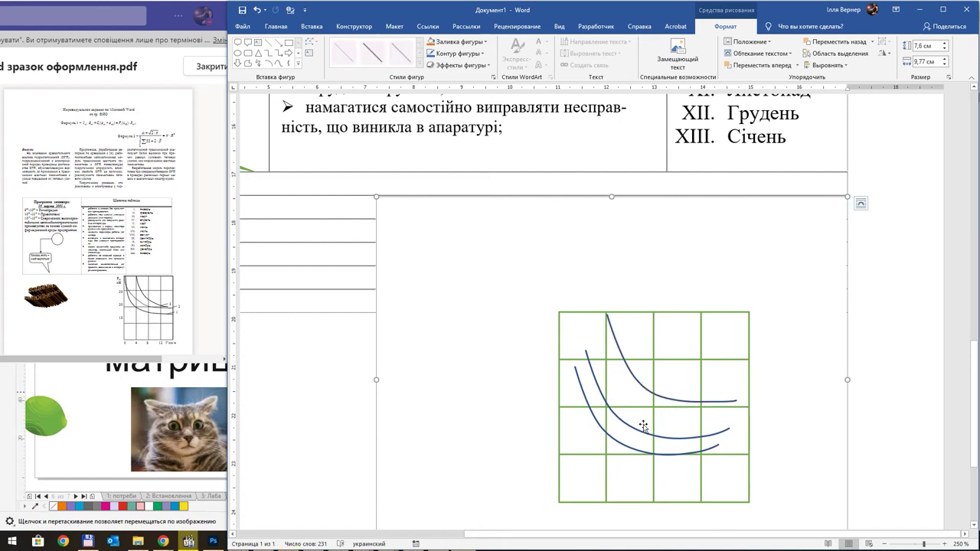
Move the middle curve up and left so it crosses the top curve
click(618, 413)
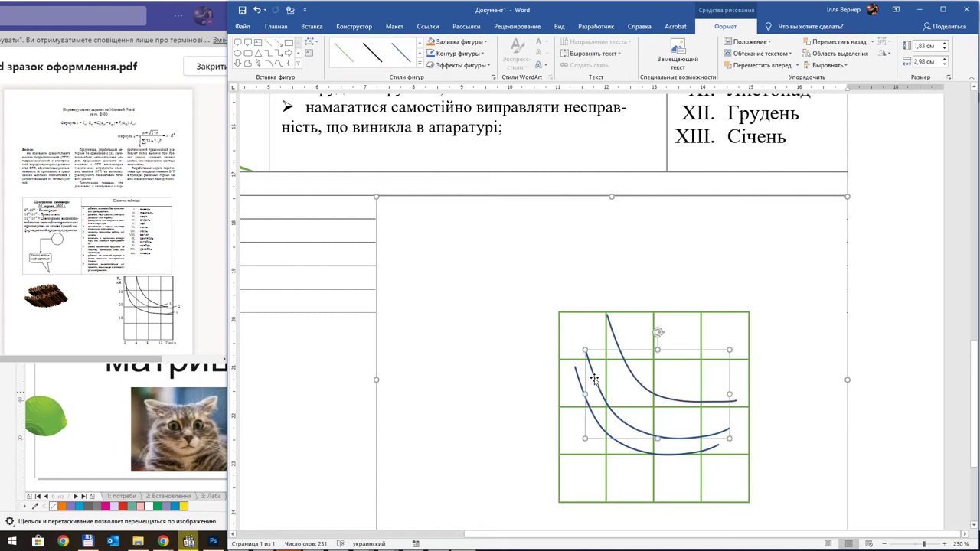
drag(583, 363, 569, 343)
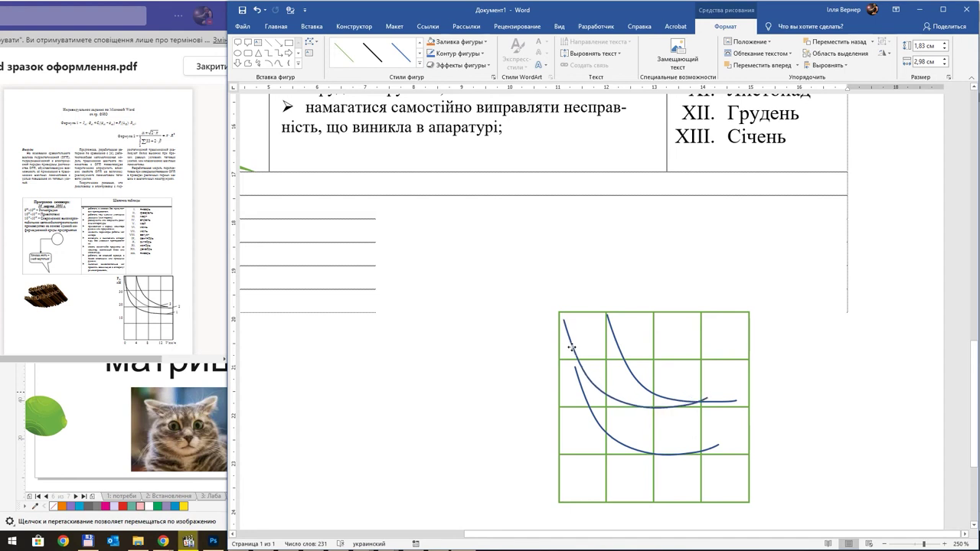
click(569, 343)
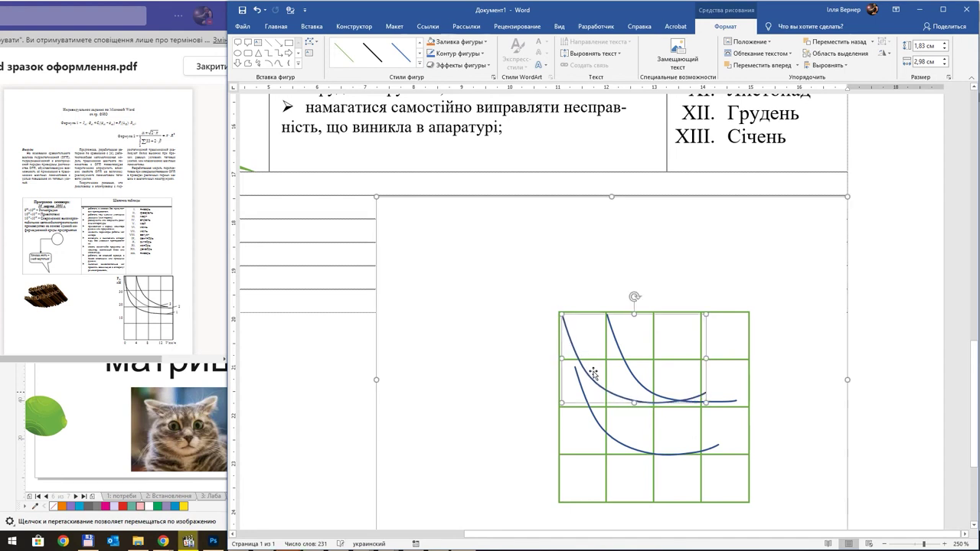
Edit the middle curve's points so it falls steeply into a flat tail, deleting one extra point
right_click(601, 388)
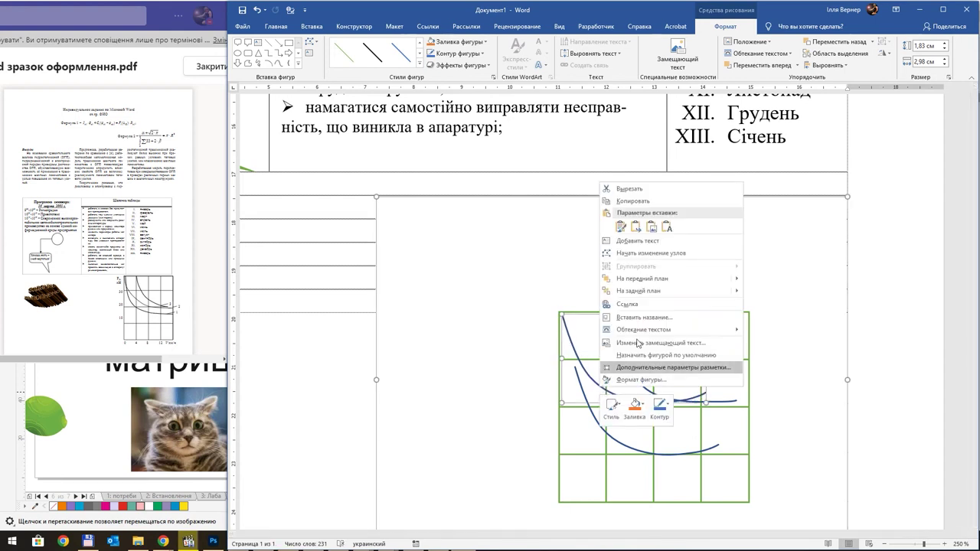
click(648, 258)
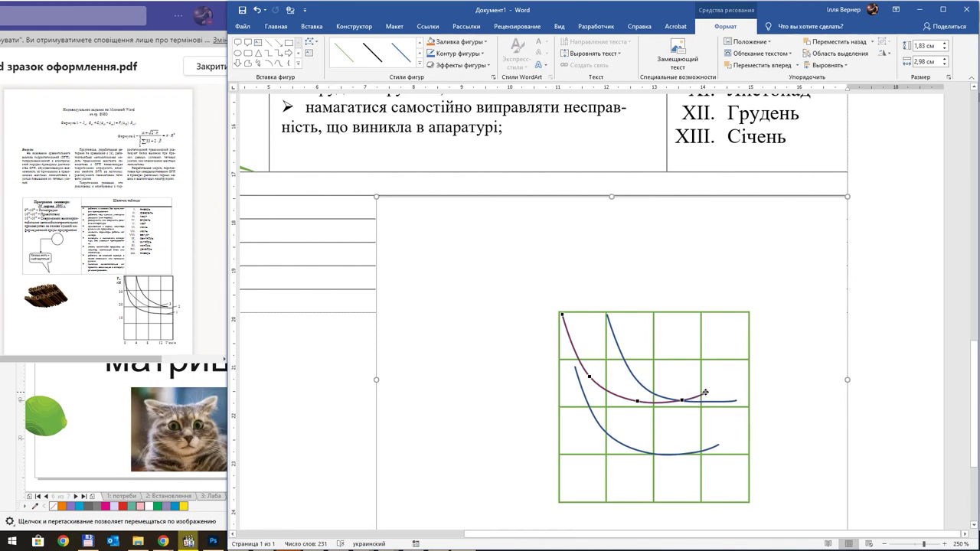
mouse_move(705, 392)
mouse_down()
mouse_move(713, 426)
mouse_move(675, 429)
mouse_up()
drag(638, 402, 626, 414)
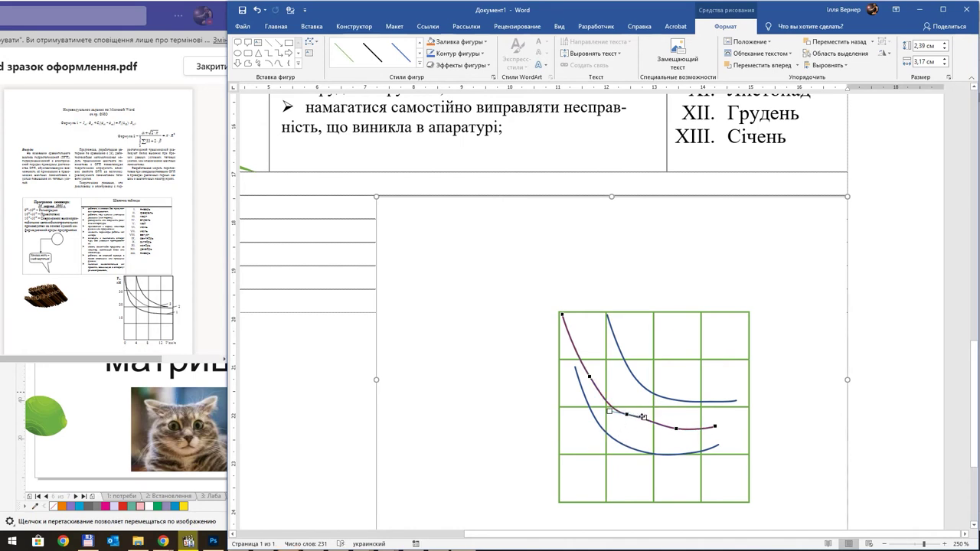
drag(644, 418, 644, 425)
click(627, 414)
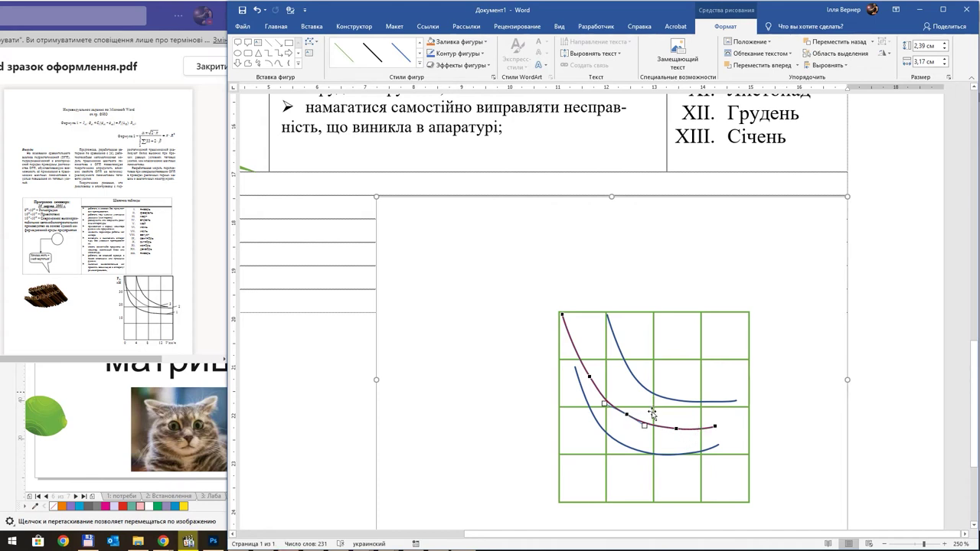
drag(625, 411, 613, 401)
click(676, 427)
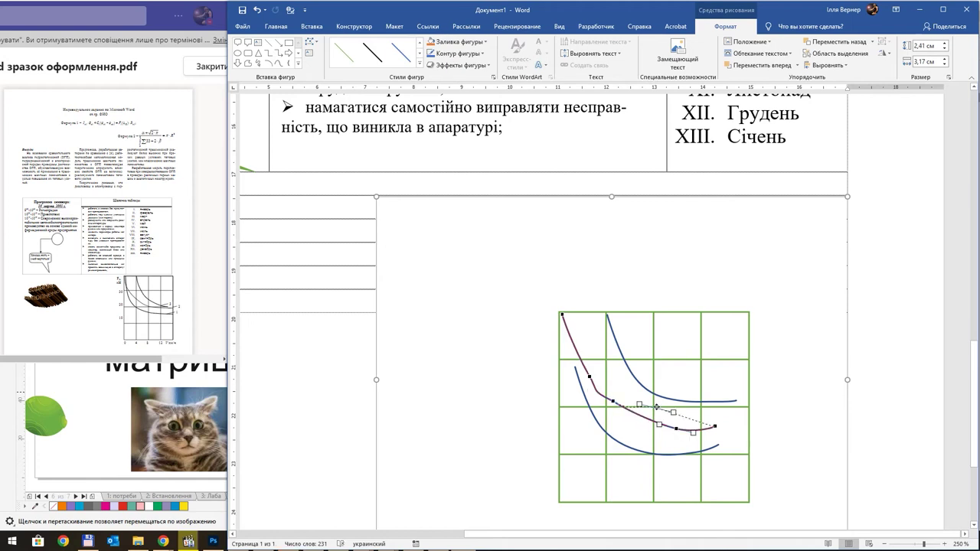
key(Delete)
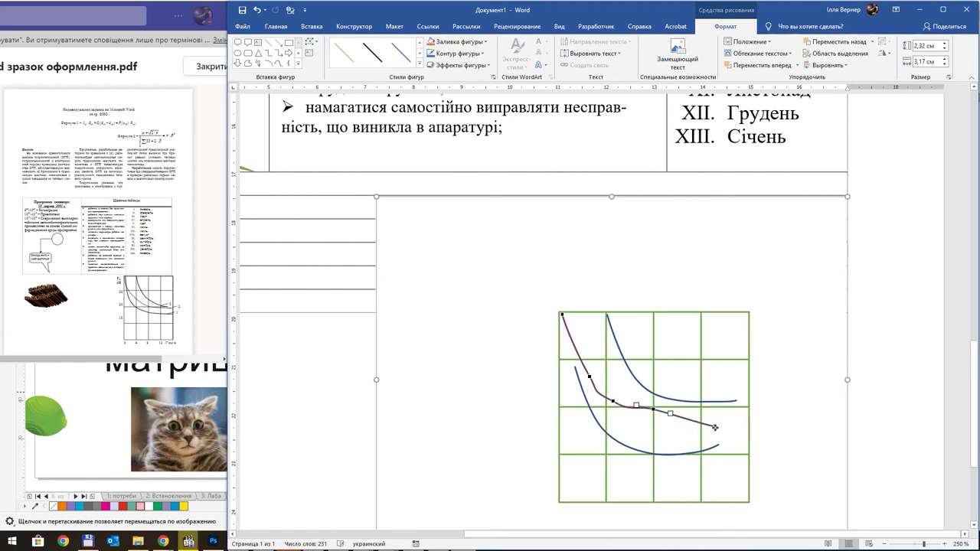
mouse_move(715, 427)
mouse_down()
mouse_move(714, 409)
mouse_move(733, 409)
mouse_up()
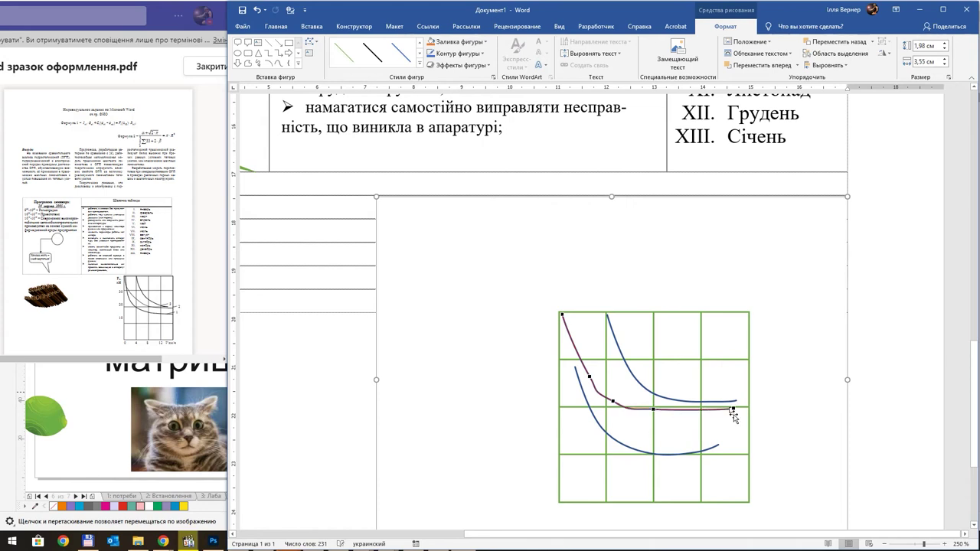
click(590, 377)
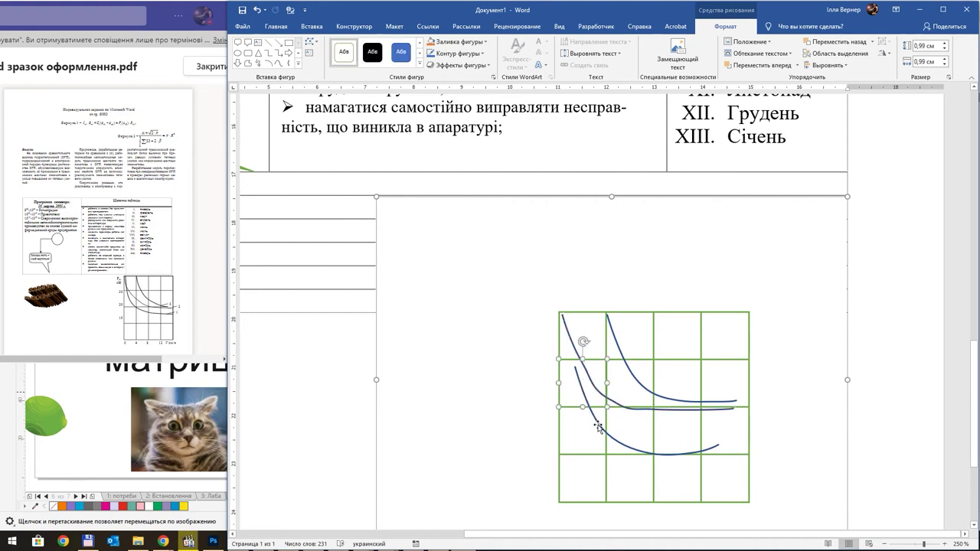
click(597, 423)
Shift the lower curve up and left, leaving it at 1.83 × 2.98 cm
click(607, 423)
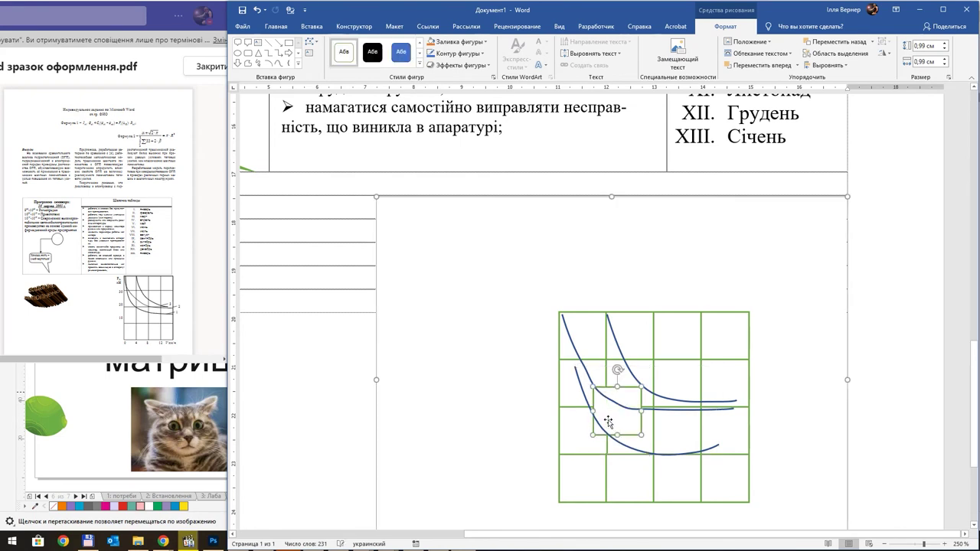
click(592, 417)
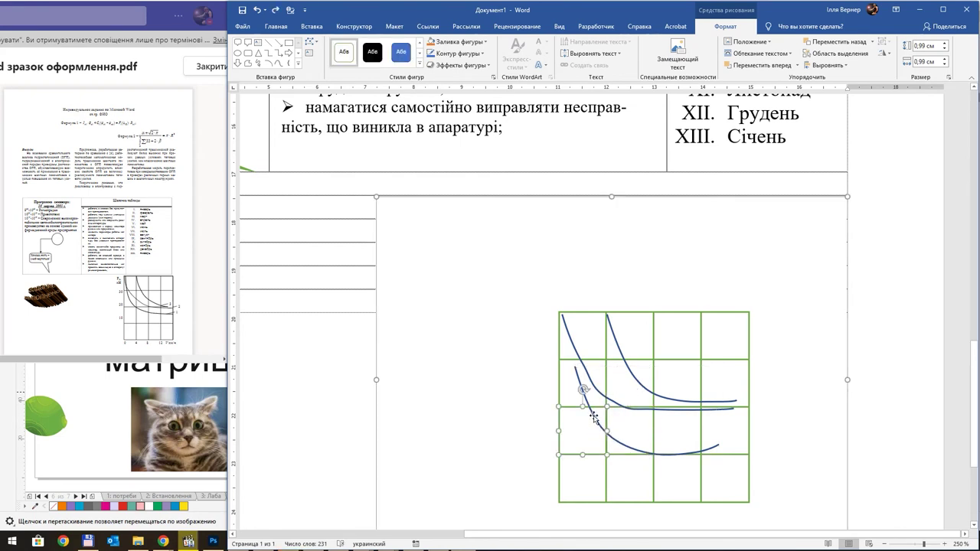
click(630, 447)
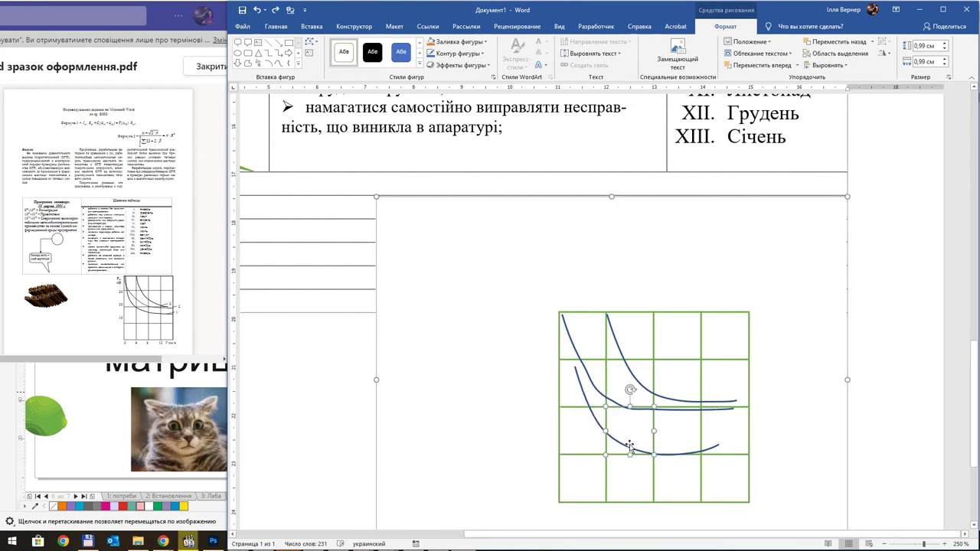
click(580, 388)
drag(579, 381, 569, 360)
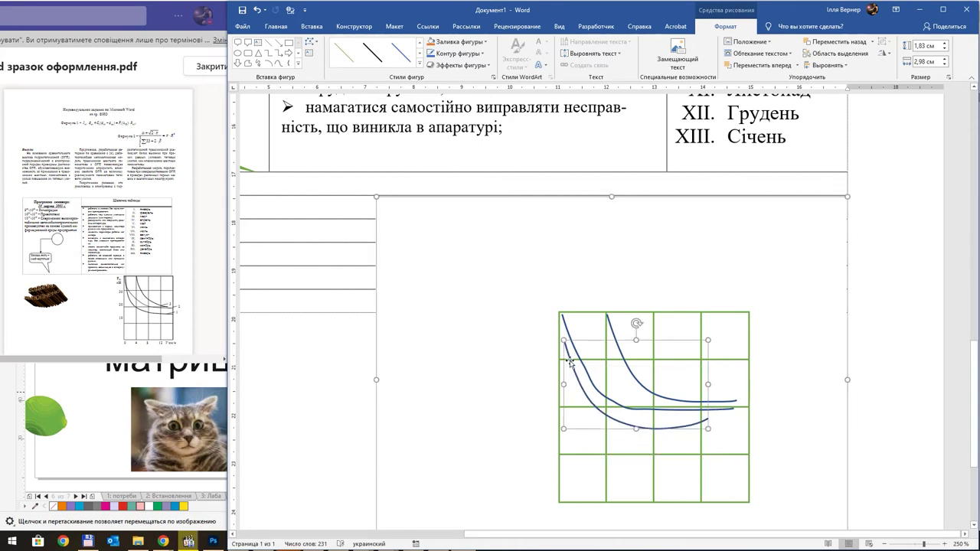
Edit the lower curve's points so it starts at the grid's top-left corner and flattens rightward
right_click(569, 361)
click(605, 228)
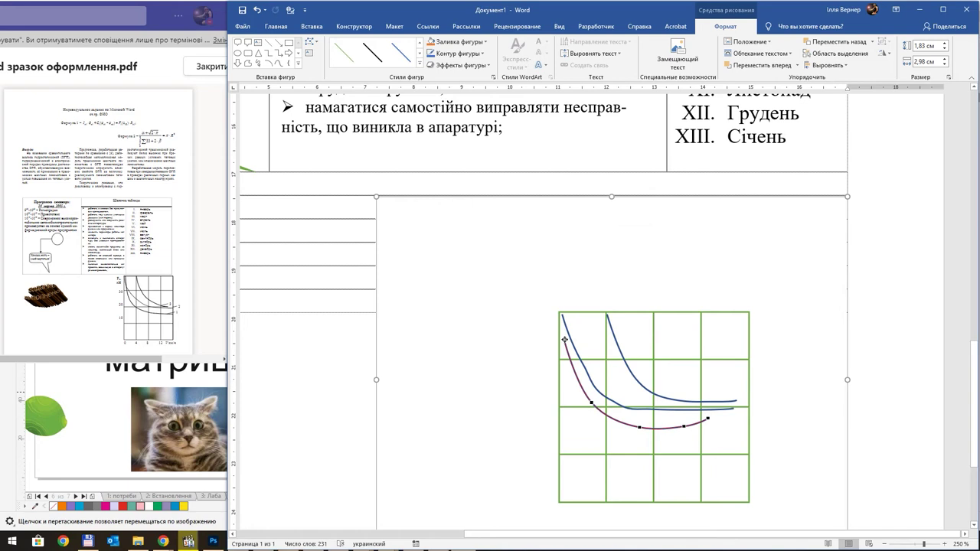
drag(562, 334, 560, 317)
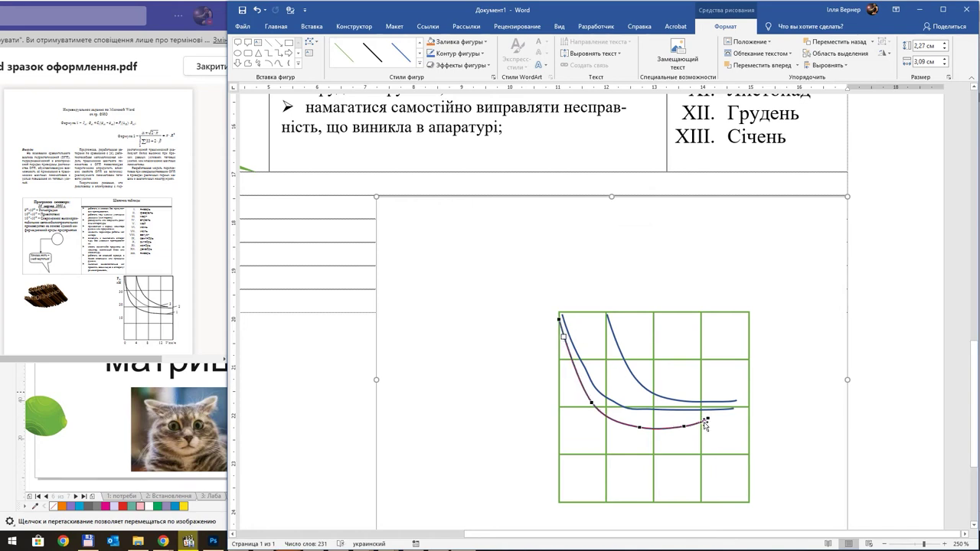
mouse_move(707, 419)
mouse_down()
mouse_move(733, 417)
mouse_move(627, 436)
mouse_up()
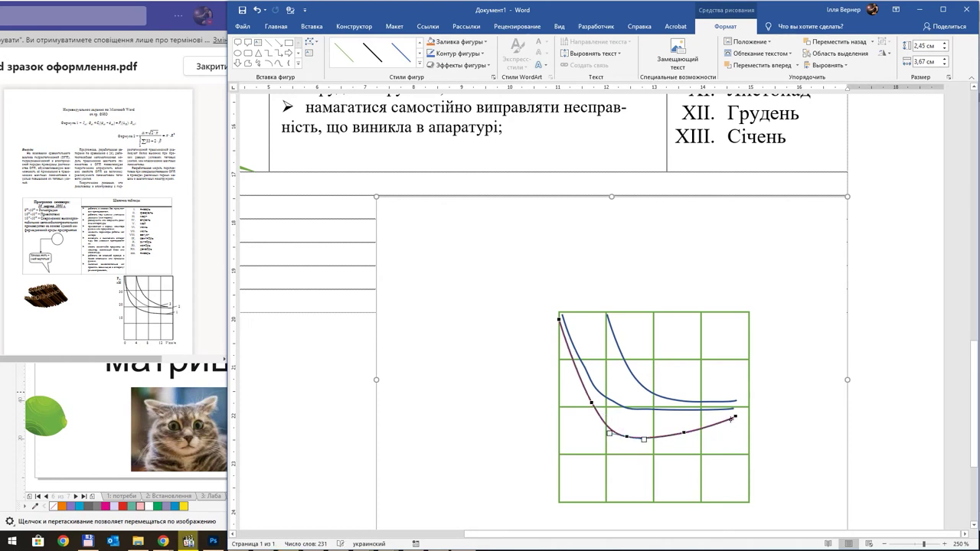
mouse_move(735, 417)
mouse_down()
mouse_move(731, 435)
mouse_move(681, 441)
mouse_up()
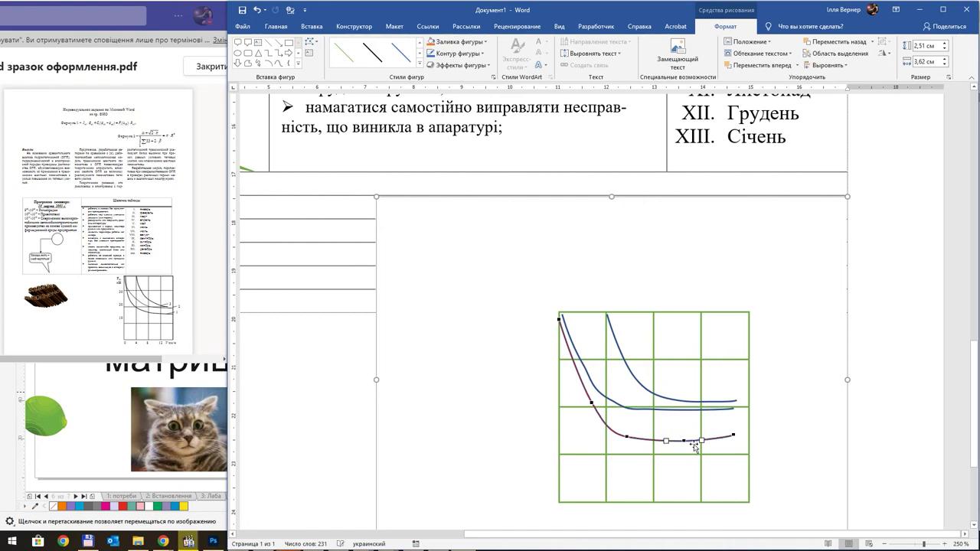
click(588, 399)
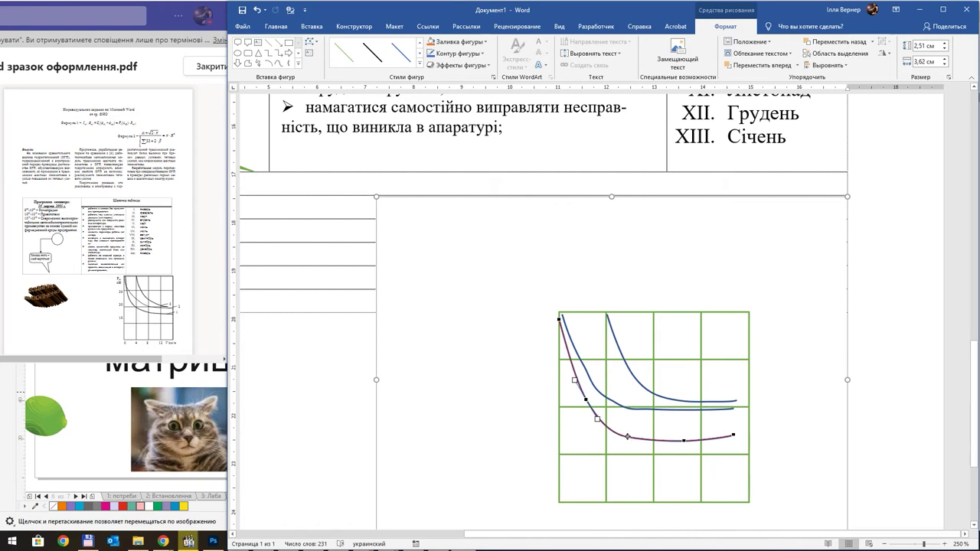
click(627, 437)
drag(603, 426, 601, 427)
right_click(667, 444)
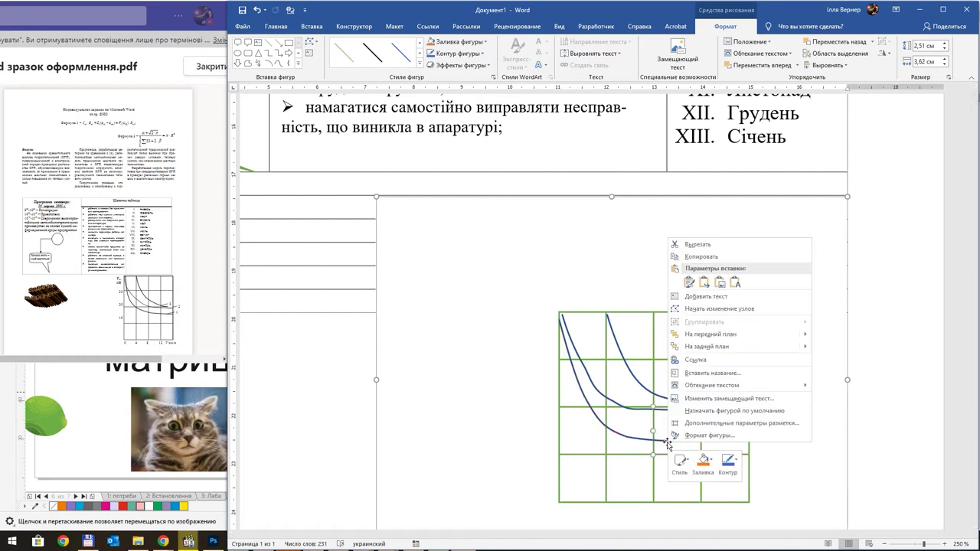
Select the lower curve and open its Format Shape settings
click(680, 439)
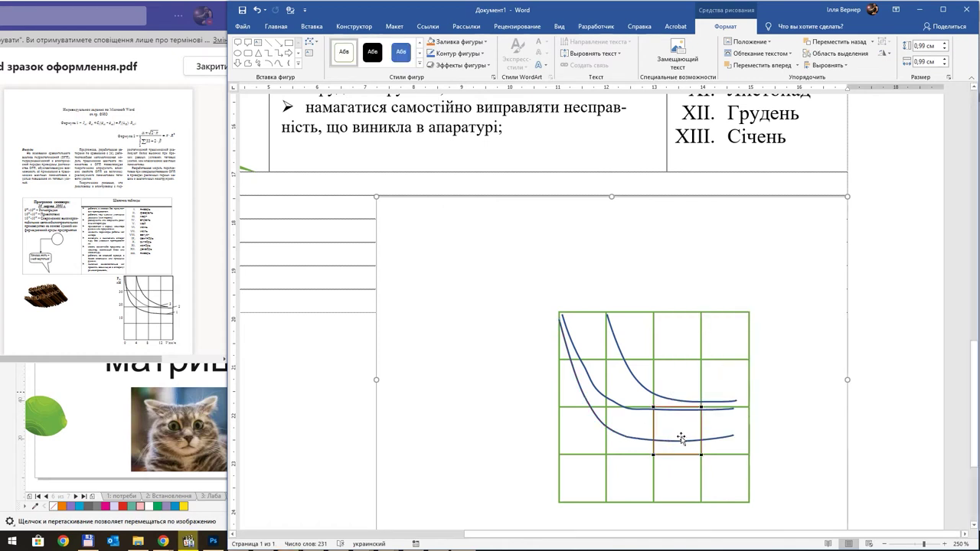
click(628, 436)
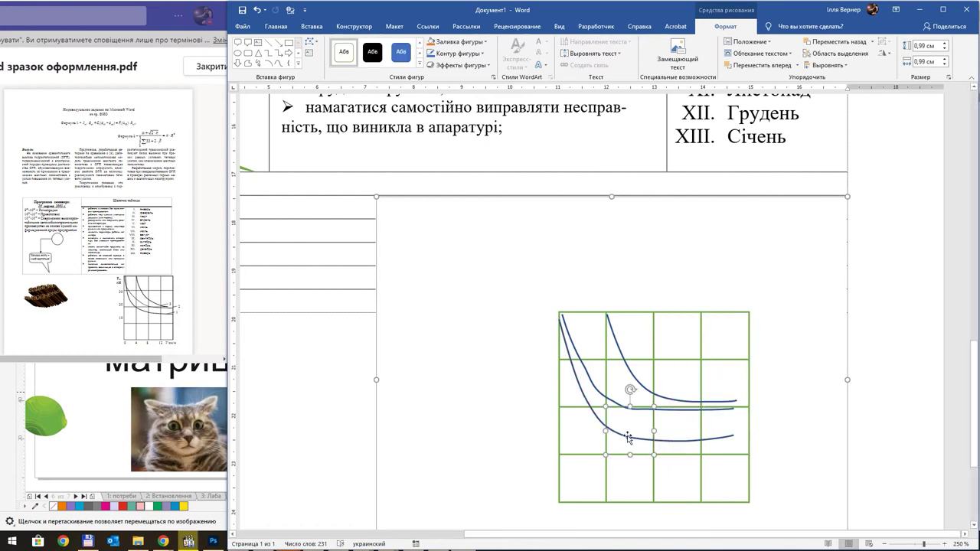
click(575, 379)
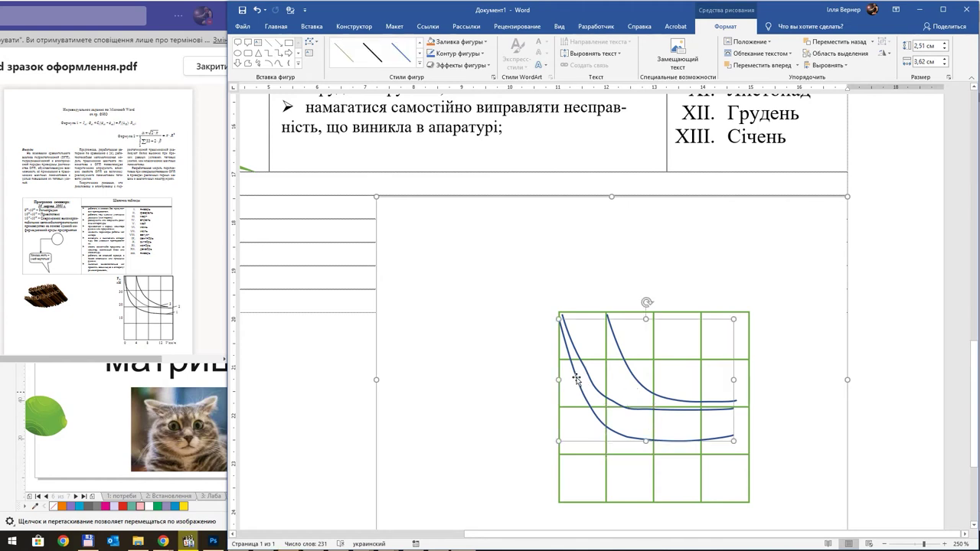
right_click(576, 378)
click(617, 370)
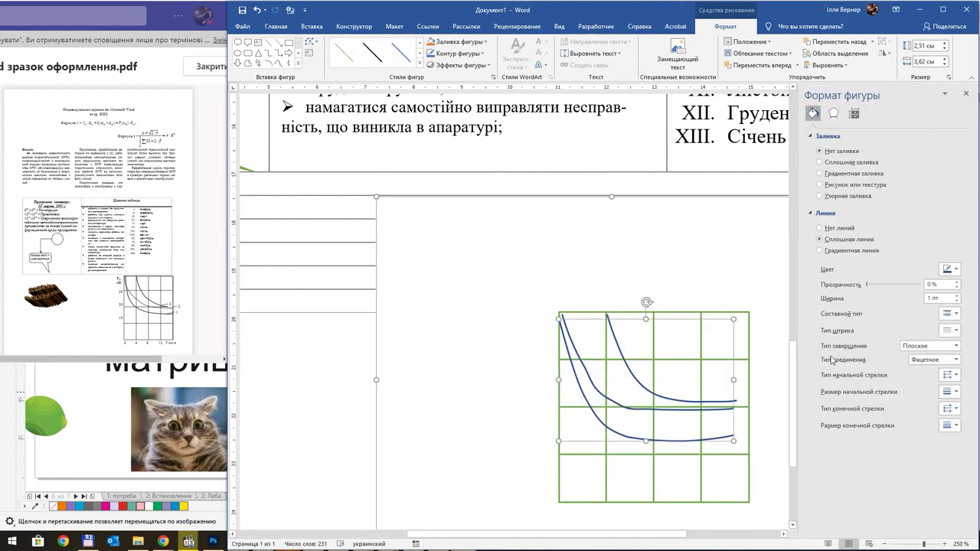
Give the lowest curve an orange line colour and a 2 pt line width
click(954, 269)
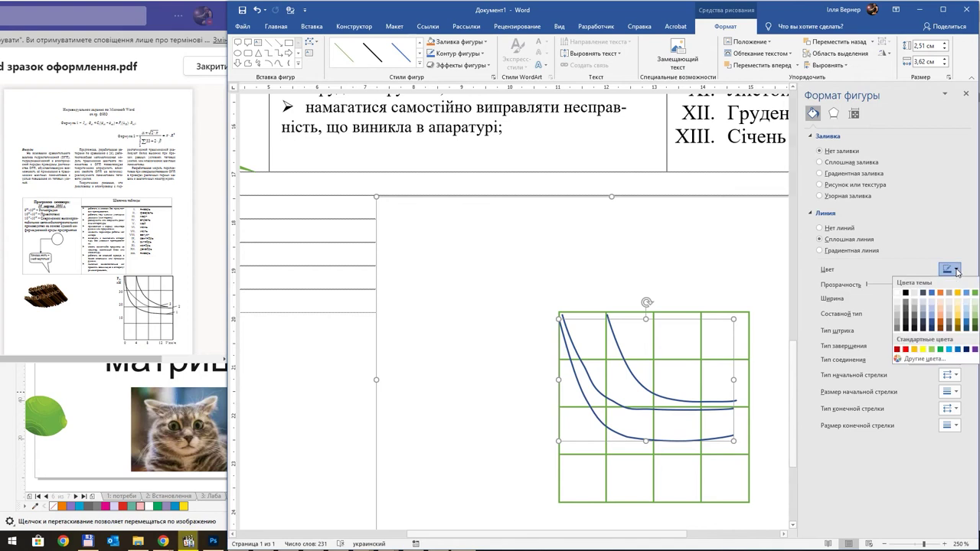
click(939, 294)
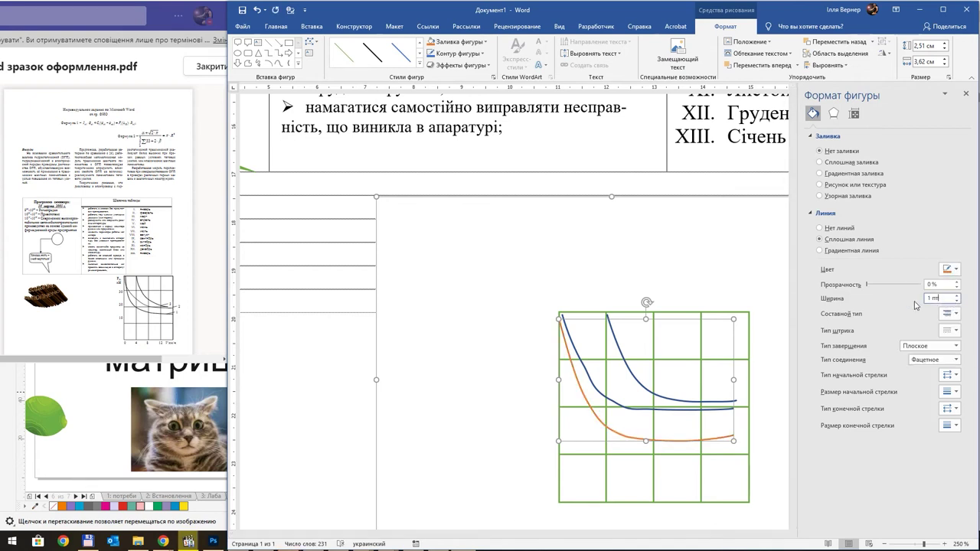
drag(950, 296, 909, 305)
text(5)
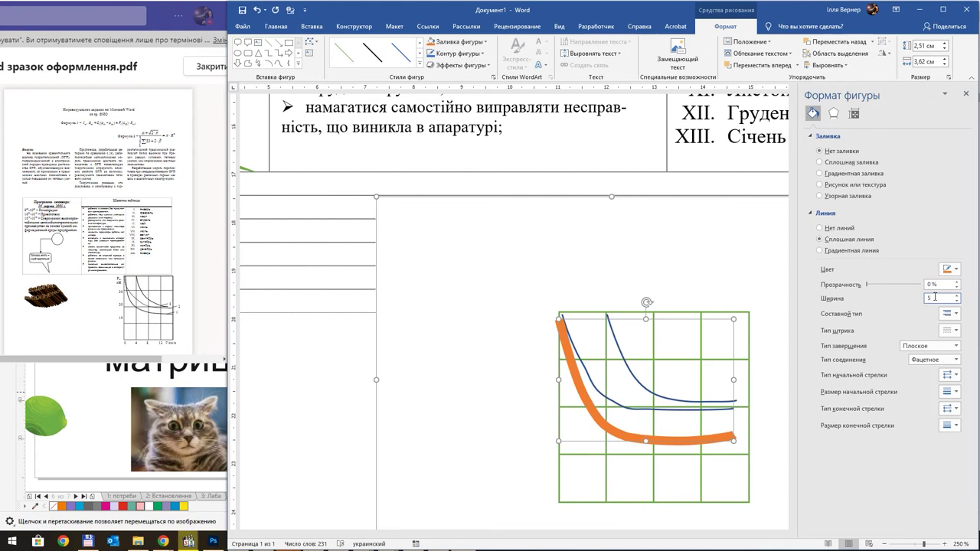
text(3)
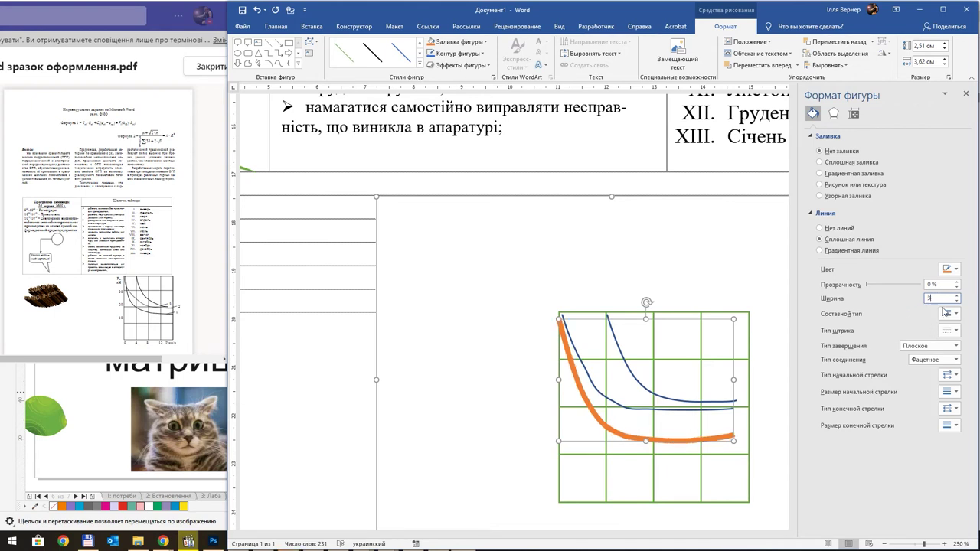
key(Return)
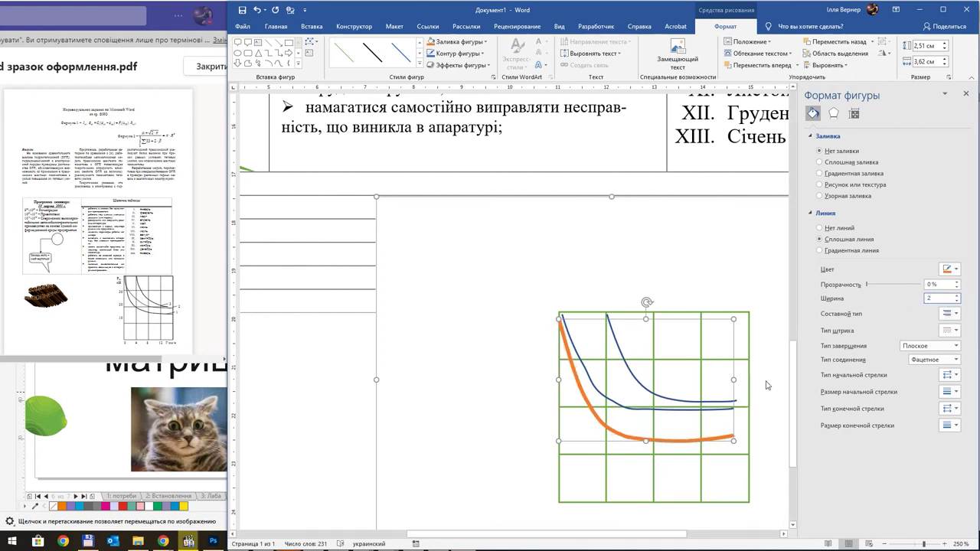
click(653, 411)
Make the left blue curve just above it a dashed line
click(595, 389)
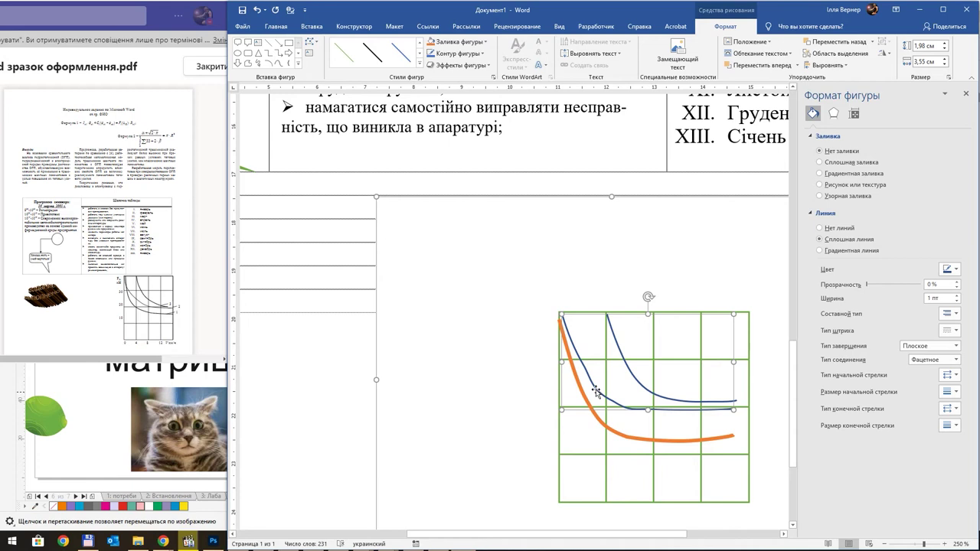
click(477, 313)
click(716, 414)
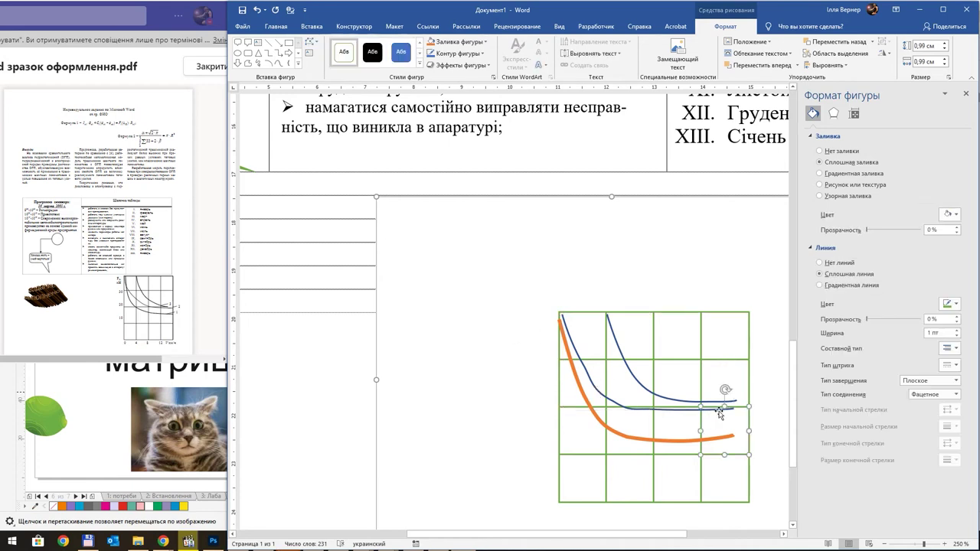
click(598, 391)
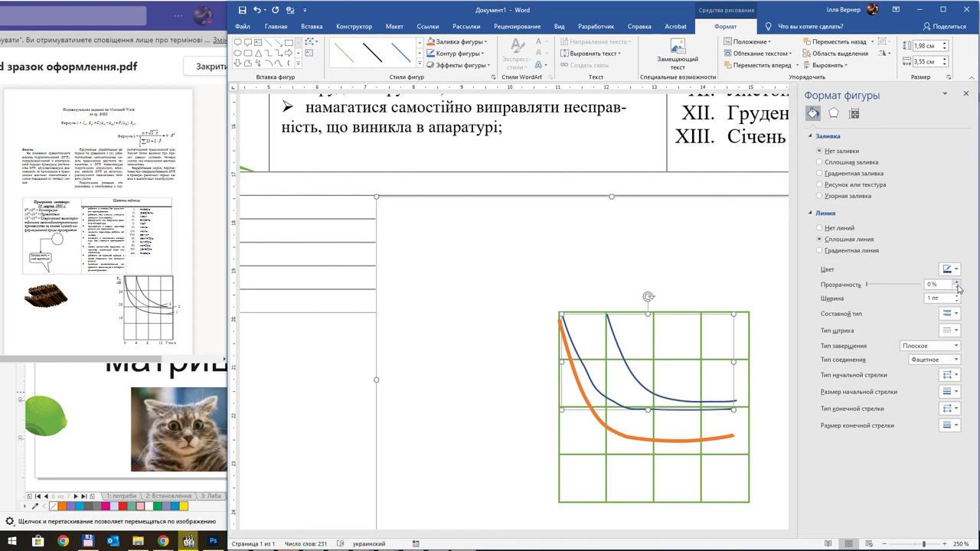
click(955, 331)
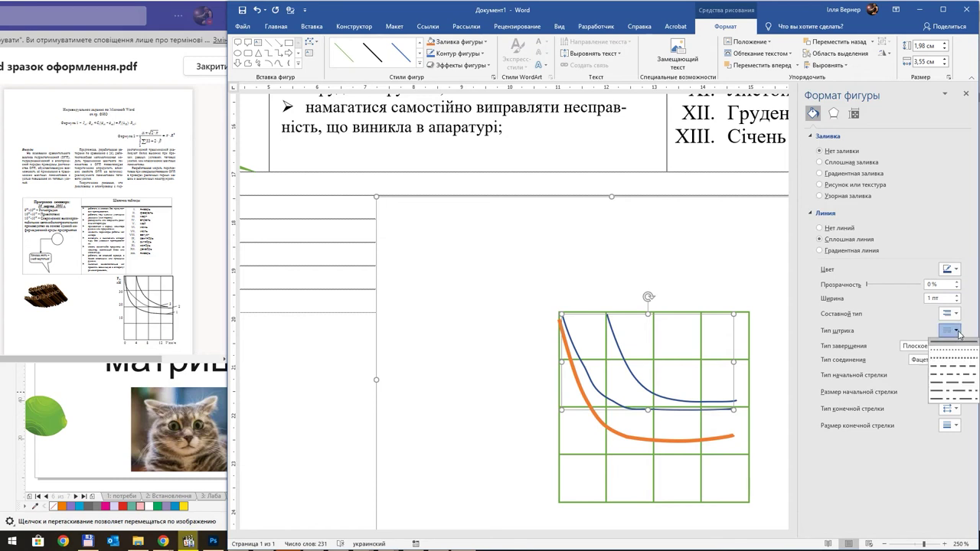
click(952, 373)
click(662, 269)
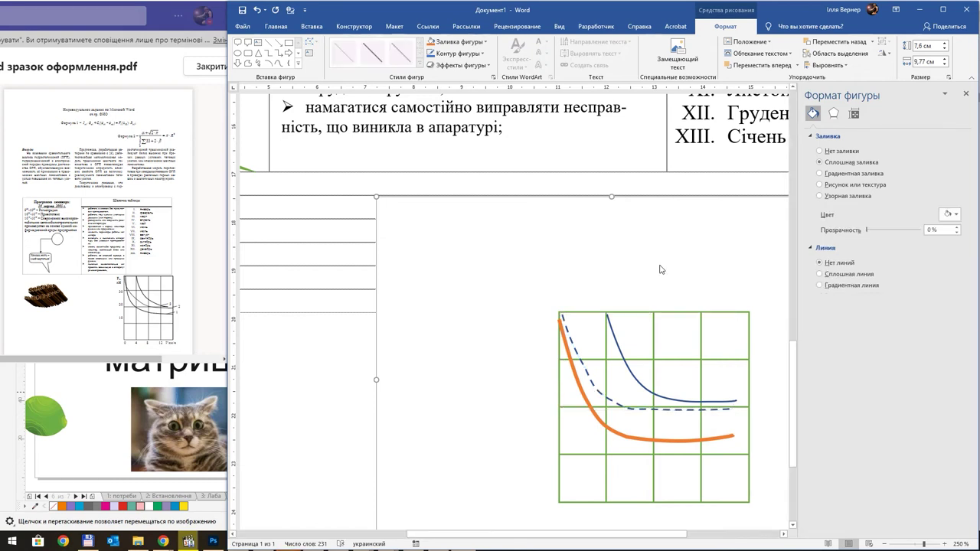
scroll(682, 298, up, 1)
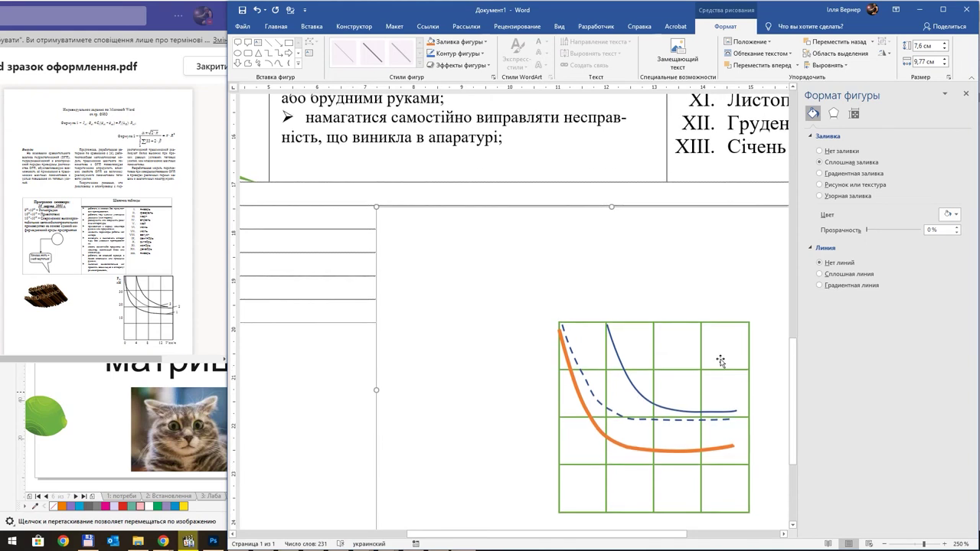
drag(673, 542, 692, 542)
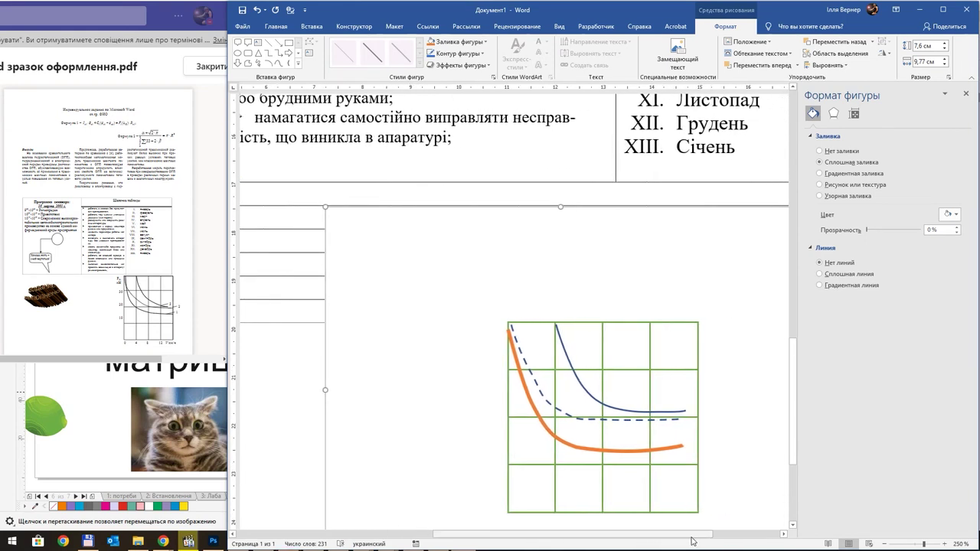
Draw three short straight leader lines extending right from the curves, including the orange one
click(268, 43)
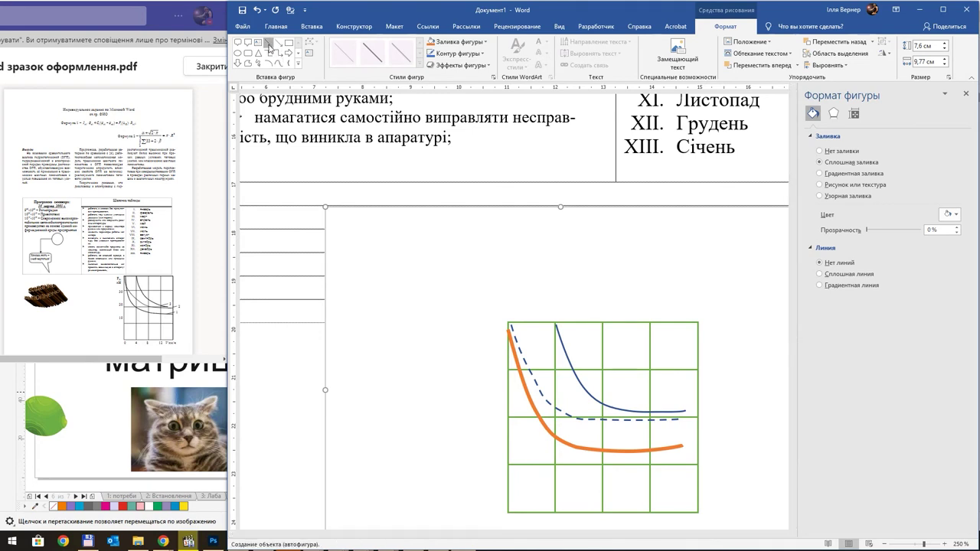
drag(638, 411, 727, 396)
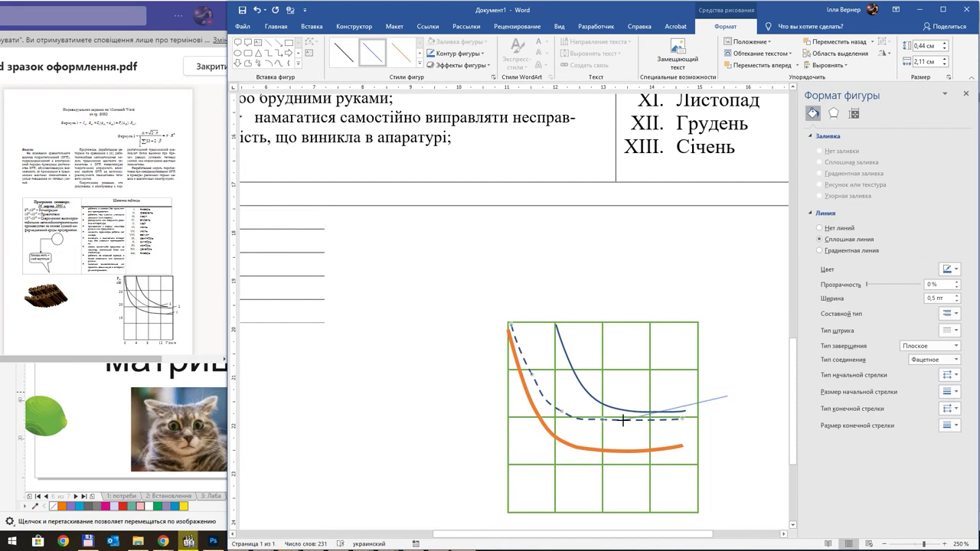
drag(626, 418, 624, 420)
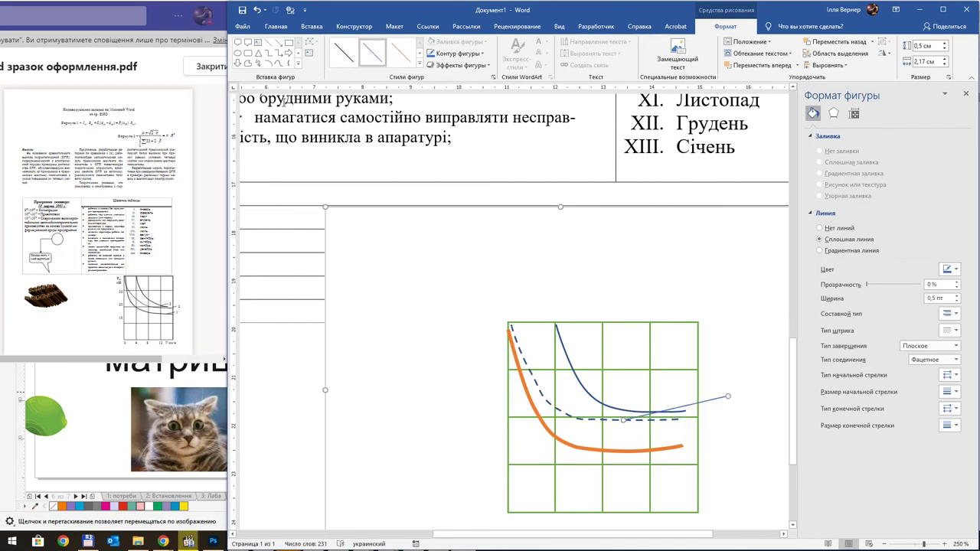
click(269, 43)
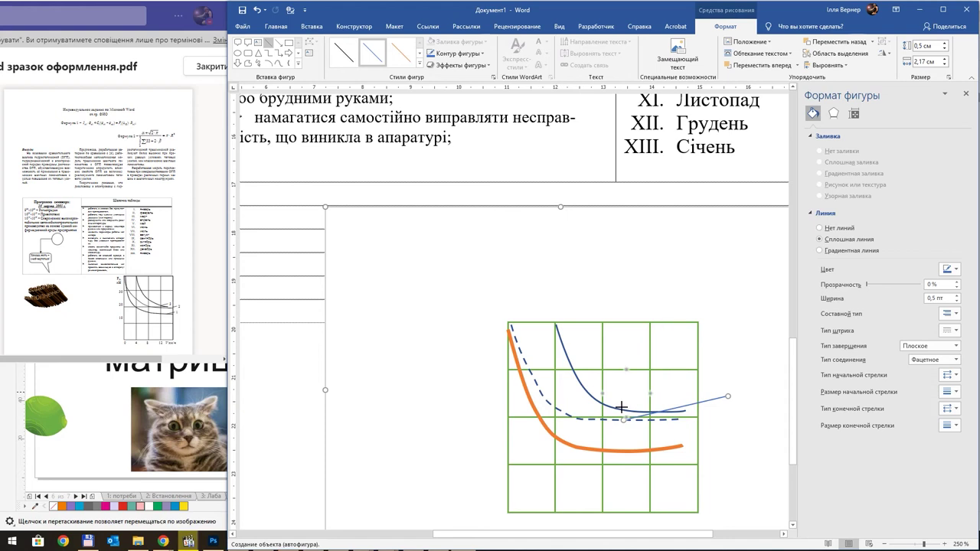
drag(605, 405, 641, 391)
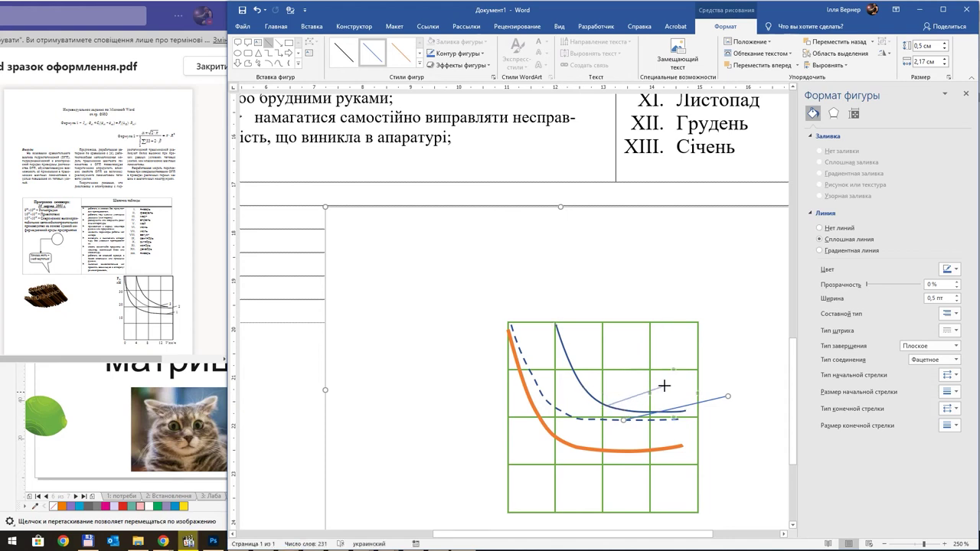
drag(656, 388, 650, 393)
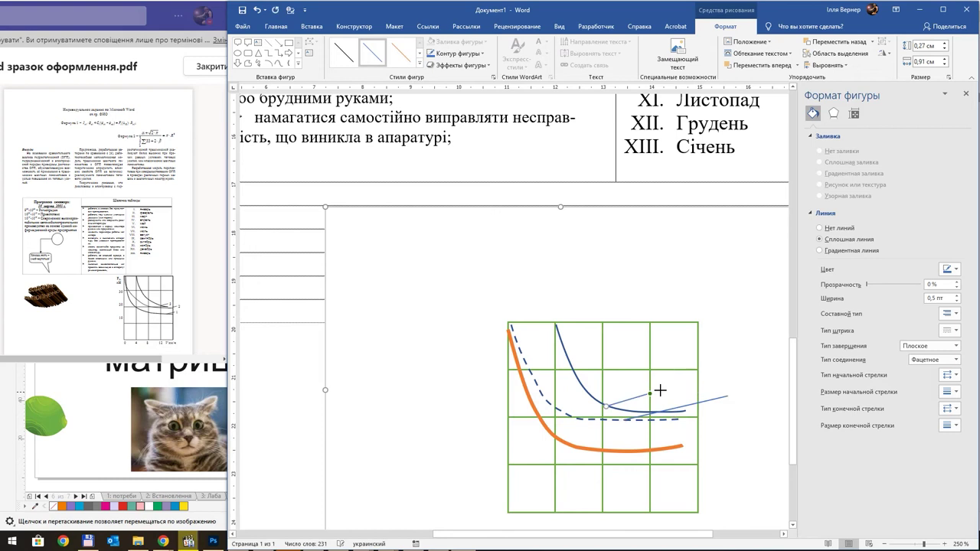
click(269, 42)
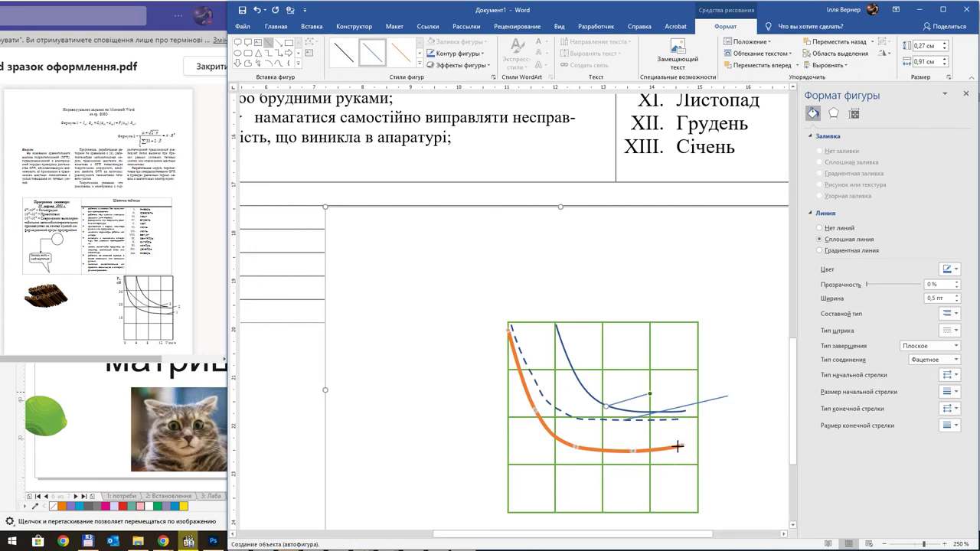
drag(680, 445, 742, 428)
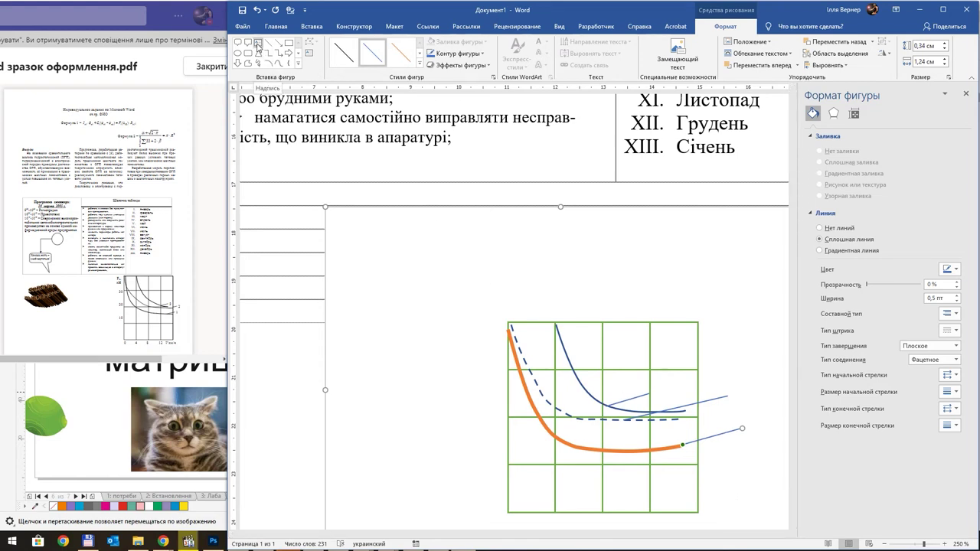
click(257, 43)
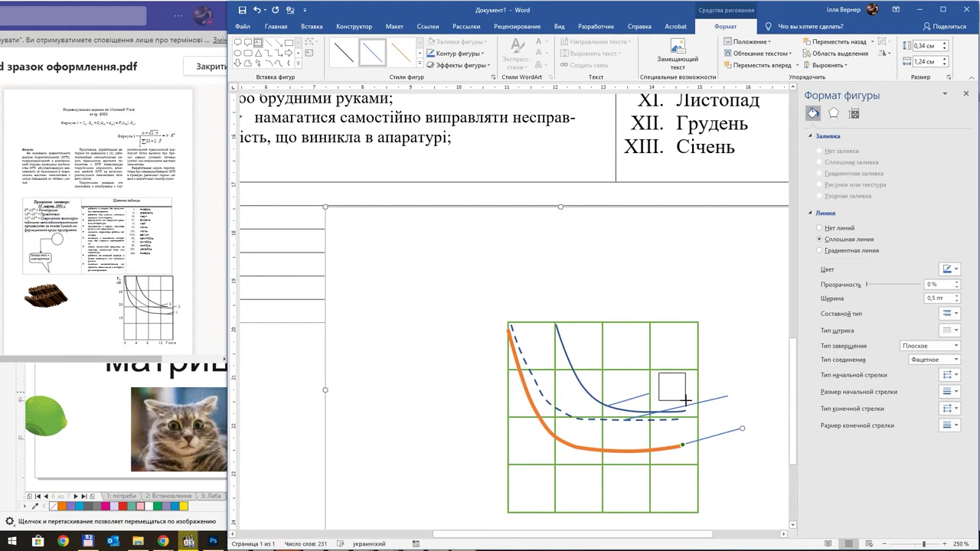
Draw a small number label text box at a leader line's end with no outline
drag(657, 374, 687, 400)
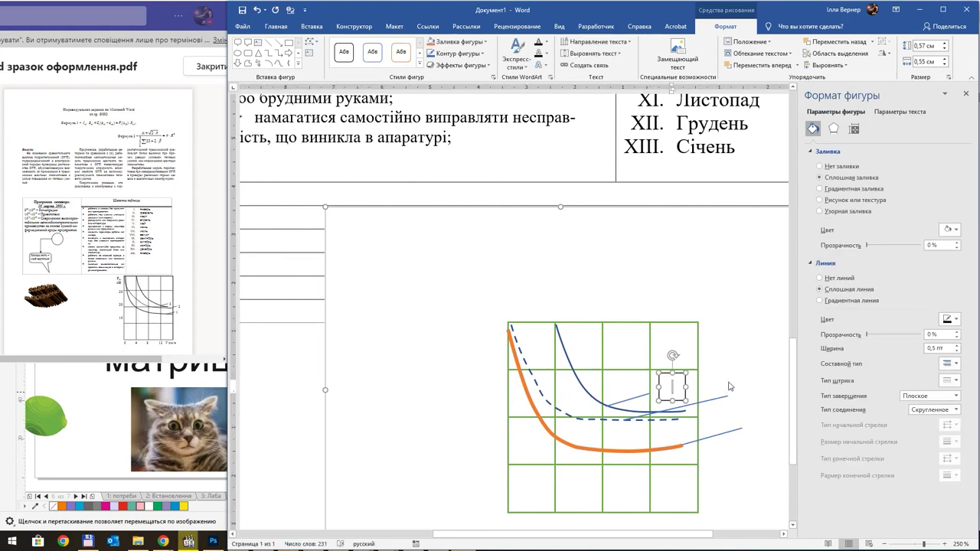
text(1)
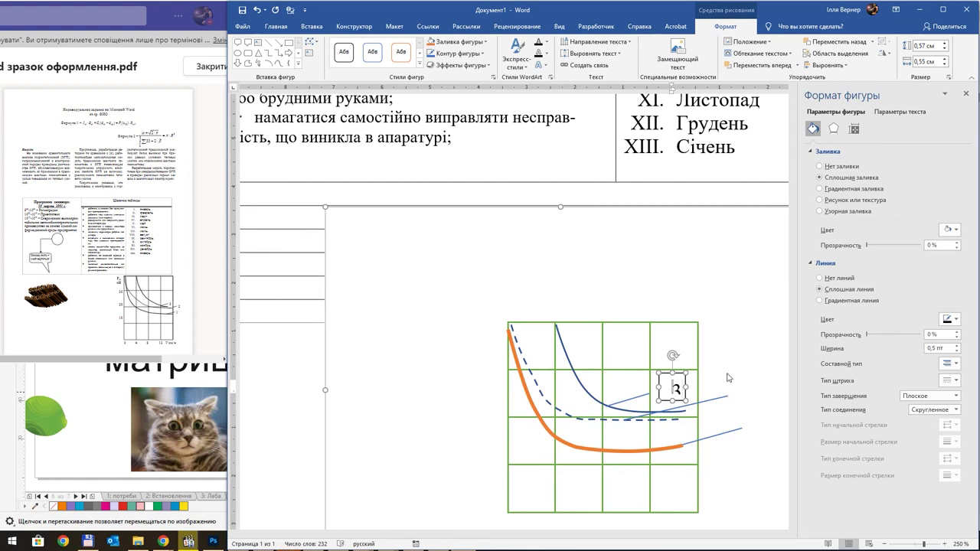
click(666, 369)
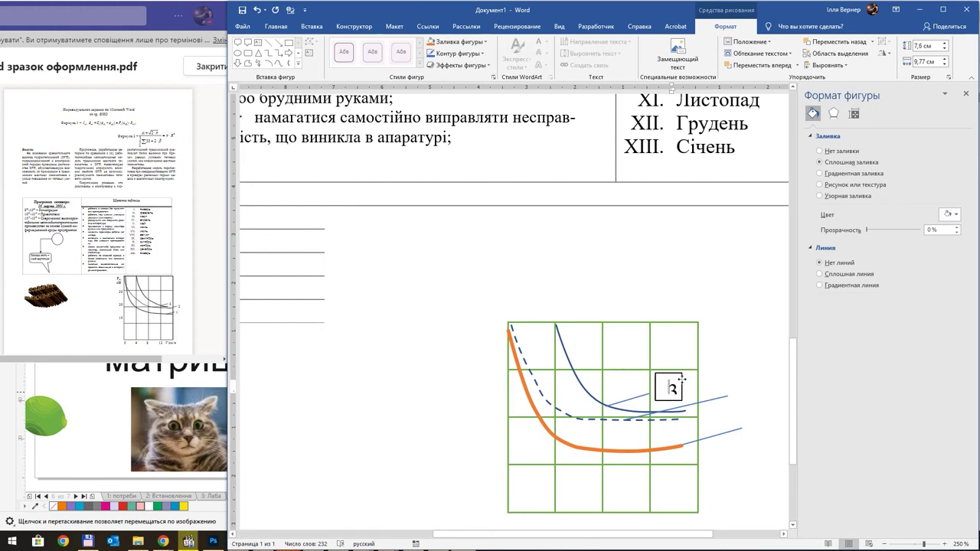
click(683, 382)
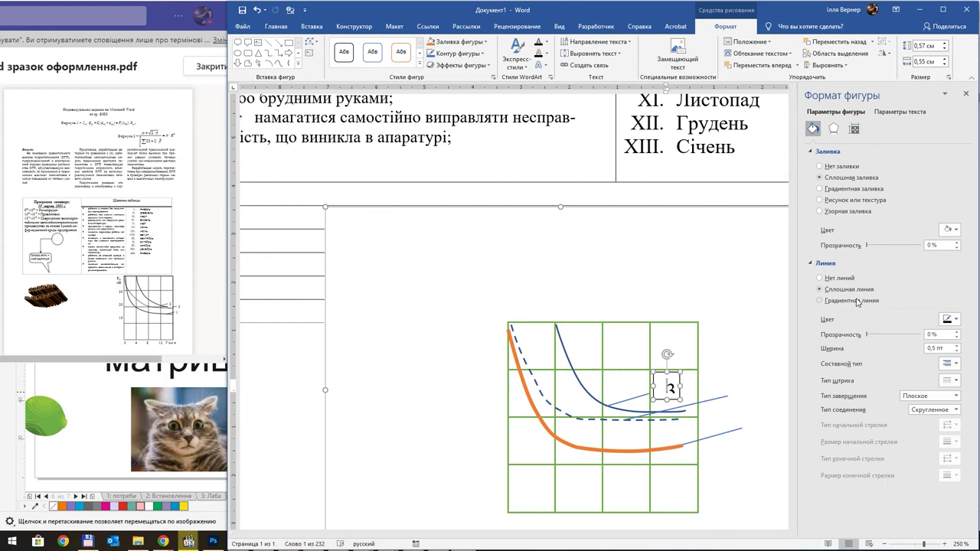
click(842, 279)
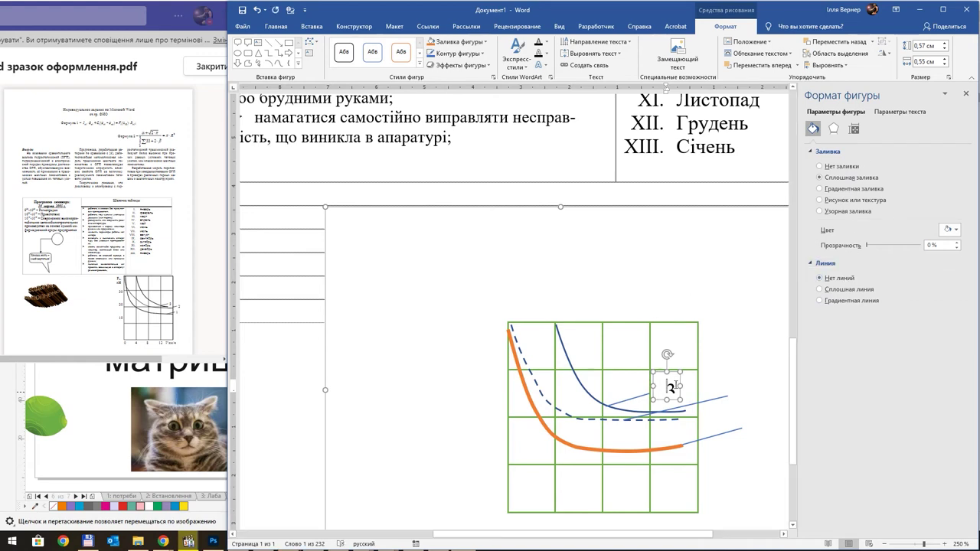
Set the label box's inner margins all to 0
click(897, 112)
click(853, 129)
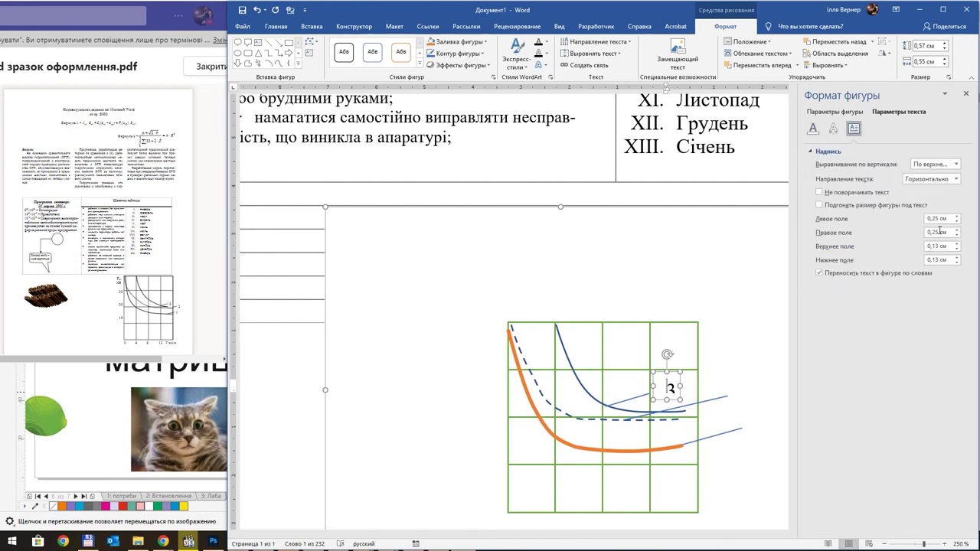
double_click(937, 219)
text(0)
key(Tab)
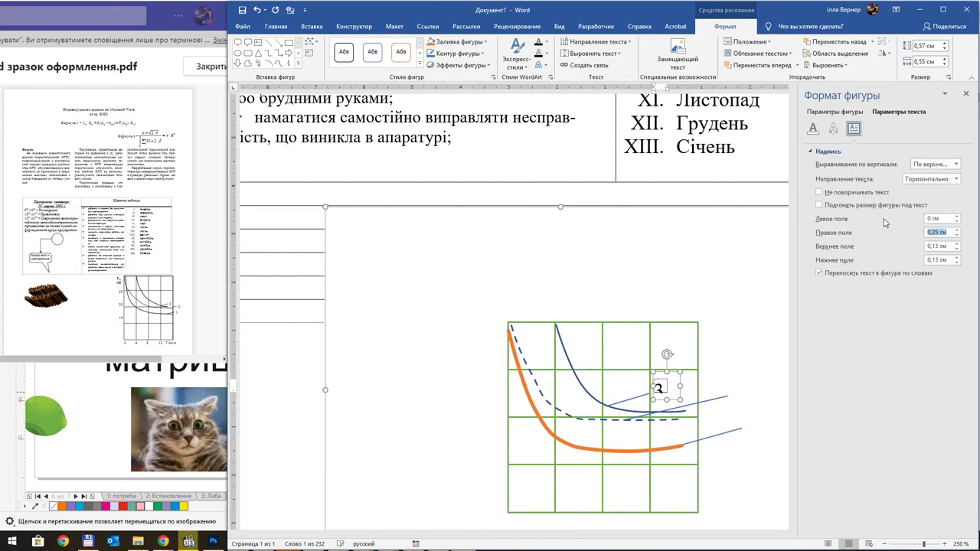
text(0)
key(Tab)
text(0)
key(Tab)
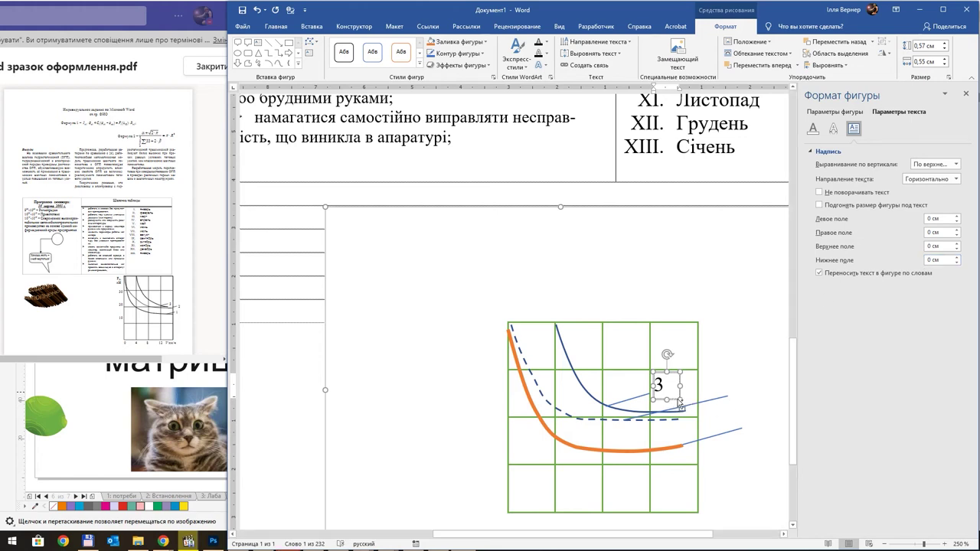
Duplicate the label onto the other leader lines and renumber the copies
mouse_move(670, 400)
mouse_down()
mouse_move(748, 398)
mouse_move(763, 439)
mouse_up()
double_click(750, 431)
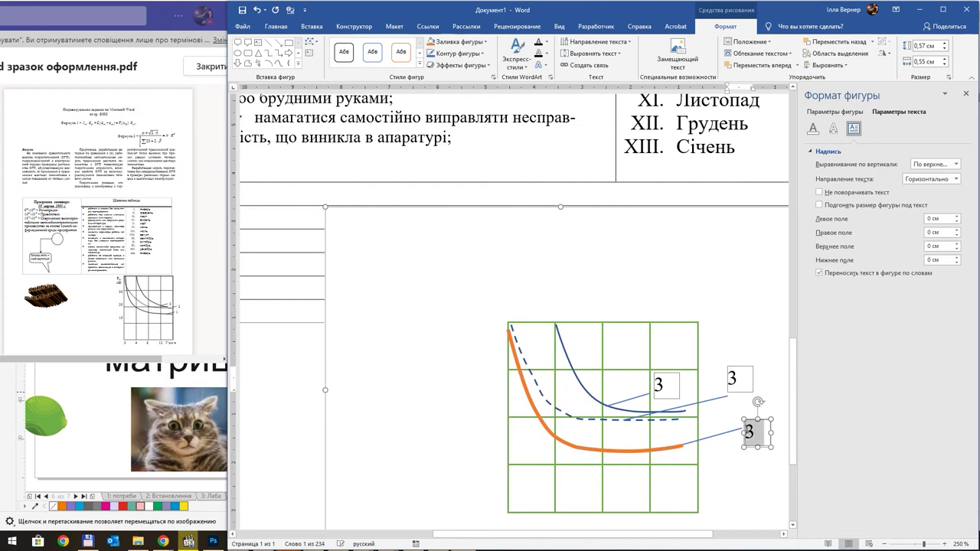
text(1)
double_click(731, 379)
text(2)
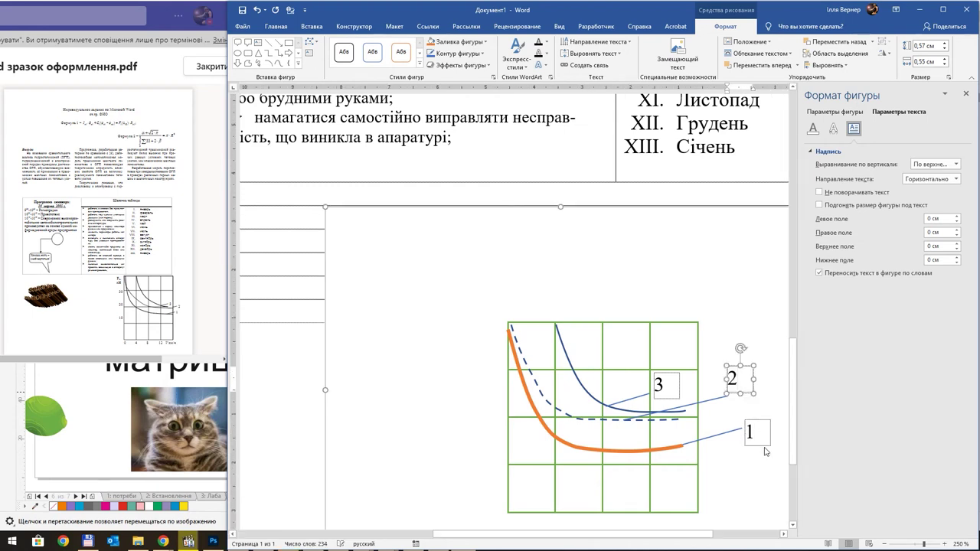
click(762, 444)
ctrl+drag(762, 448, 468, 348)
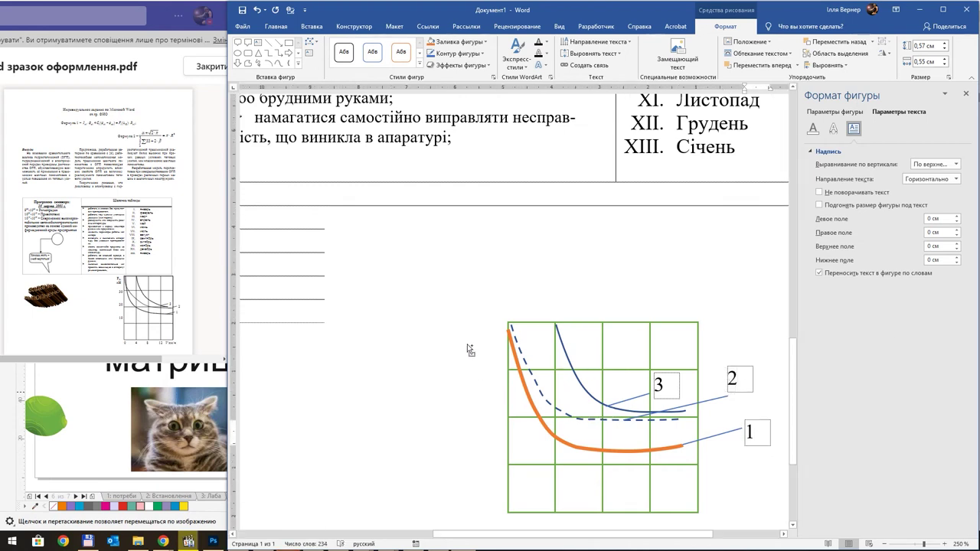
Place label-box copies along the graph's left edge and below the grid
scroll(566, 417, down, 2)
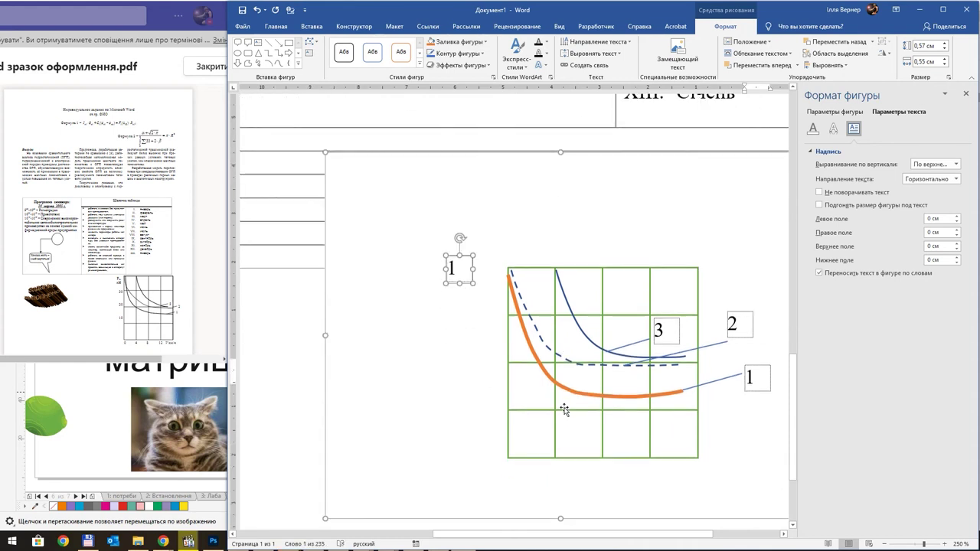
drag(466, 280, 499, 295)
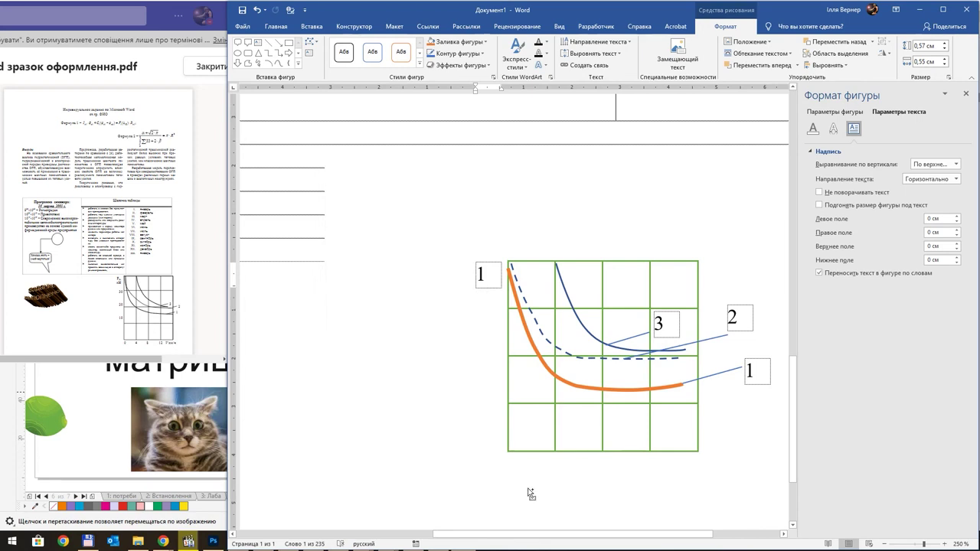
mouse_move(499, 295)
ctrl+mouse_down()
mouse_move(530, 492)
mouse_move(715, 471)
ctrl+mouse_up()
click(494, 285)
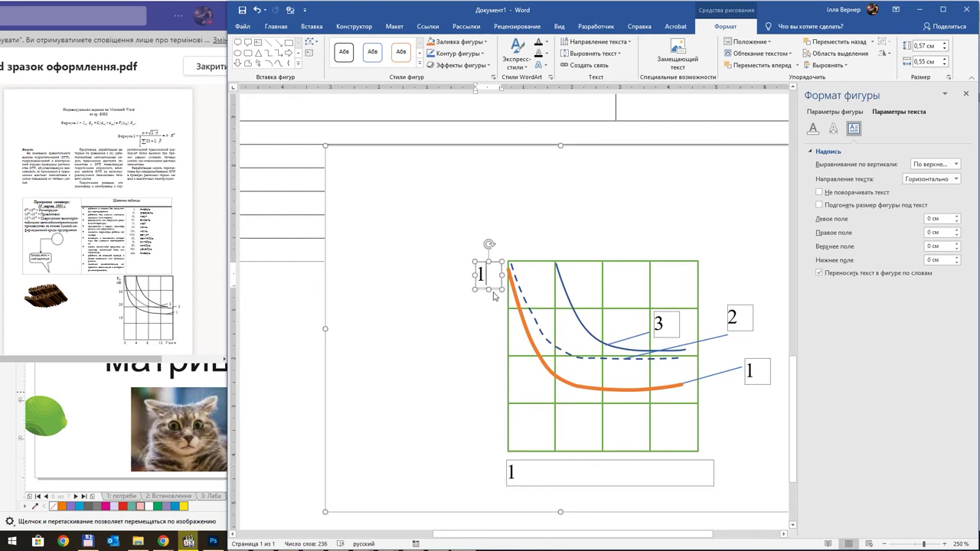
key(Delete)
key(ctrl+z)
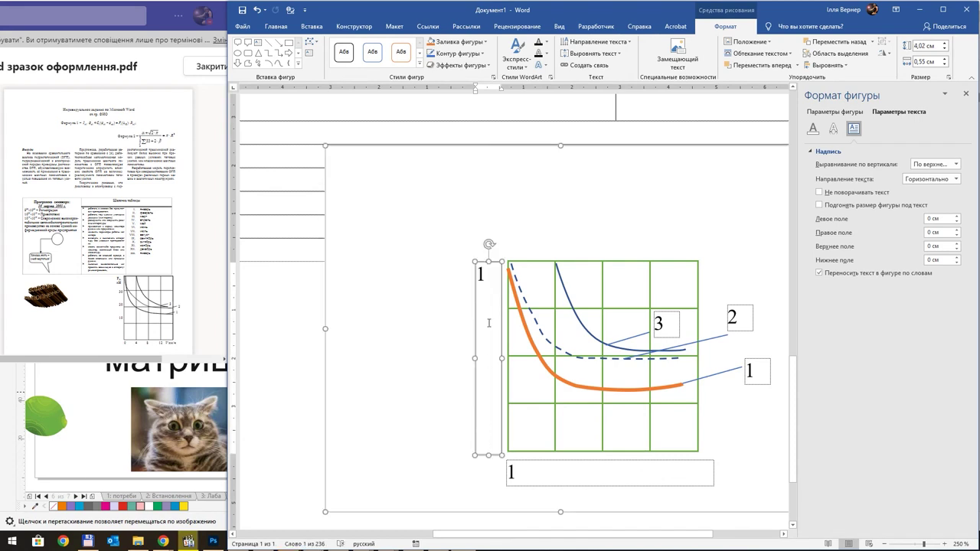
Replace the 1 in the tall left box with the axis label F
triple_click(485, 274)
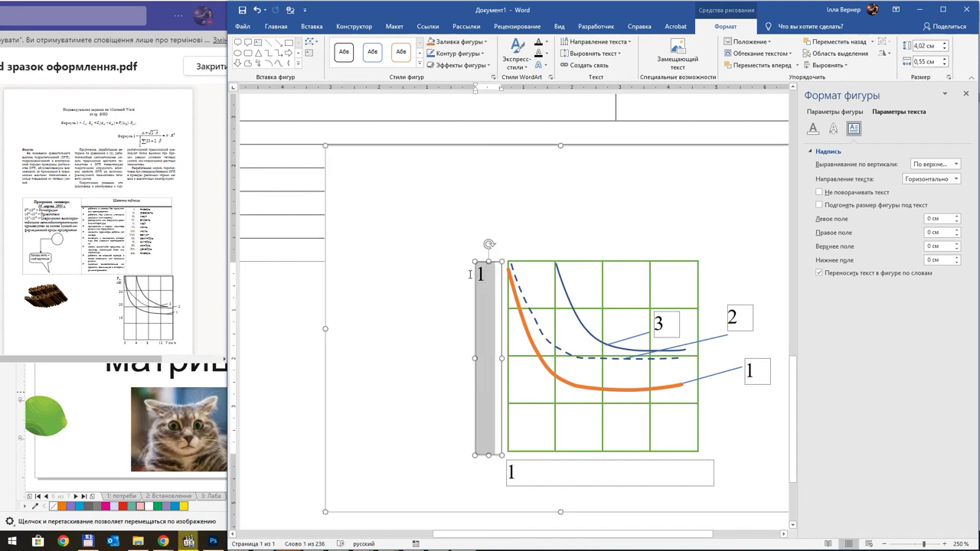
click(495, 272)
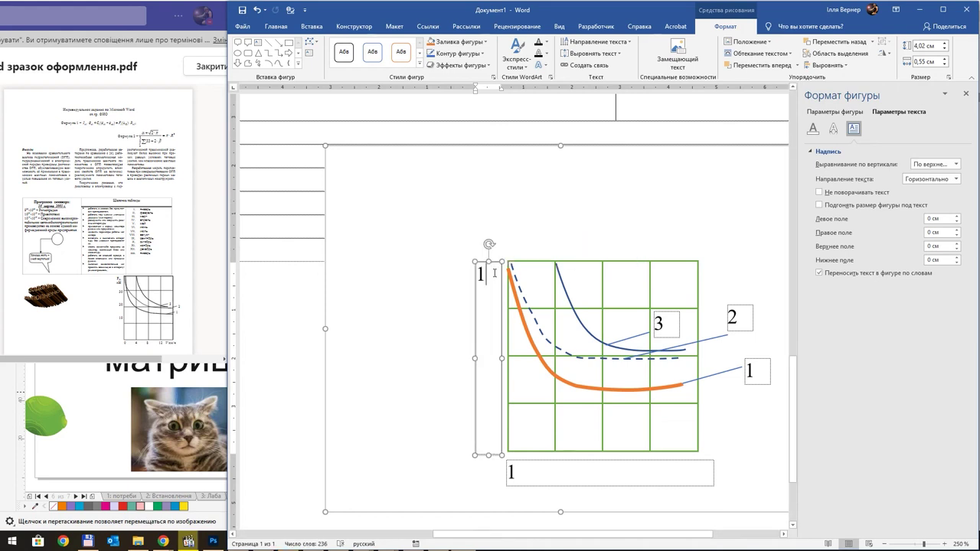
triple_click(493, 276)
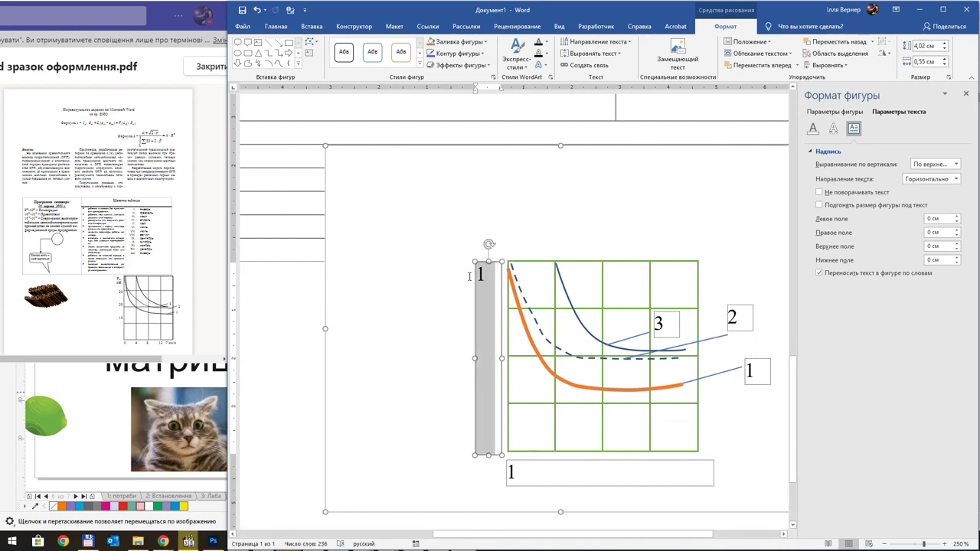
click(490, 280)
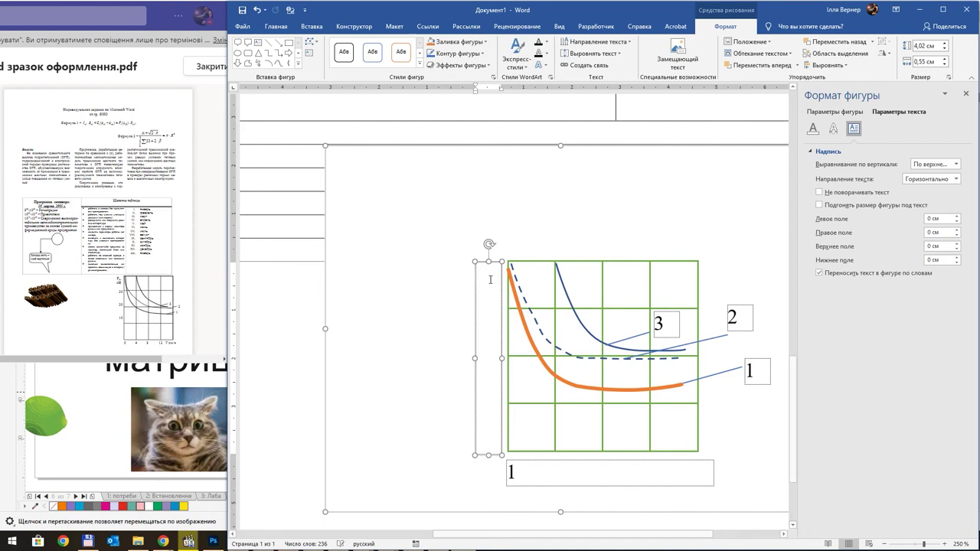
key(alt+shift)
key(alt+shift)
text(FT)
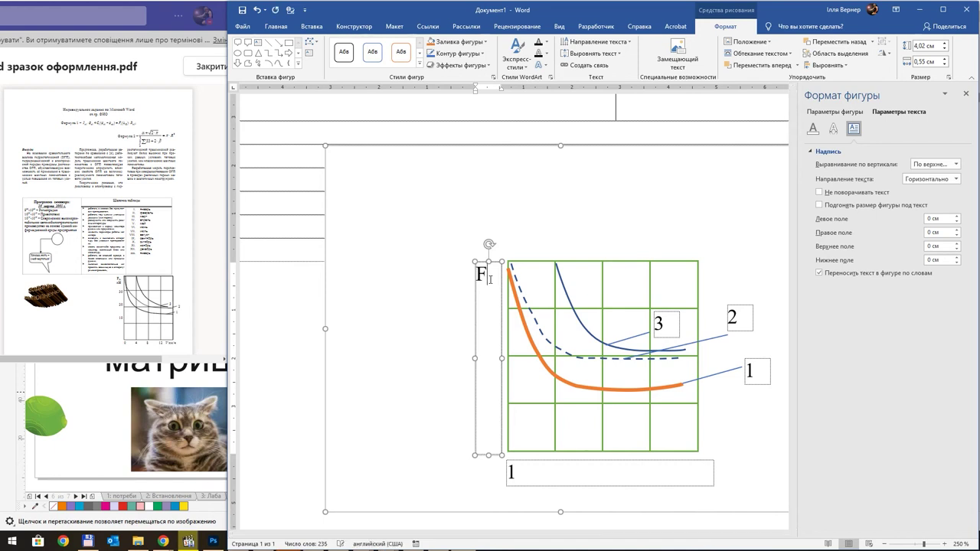
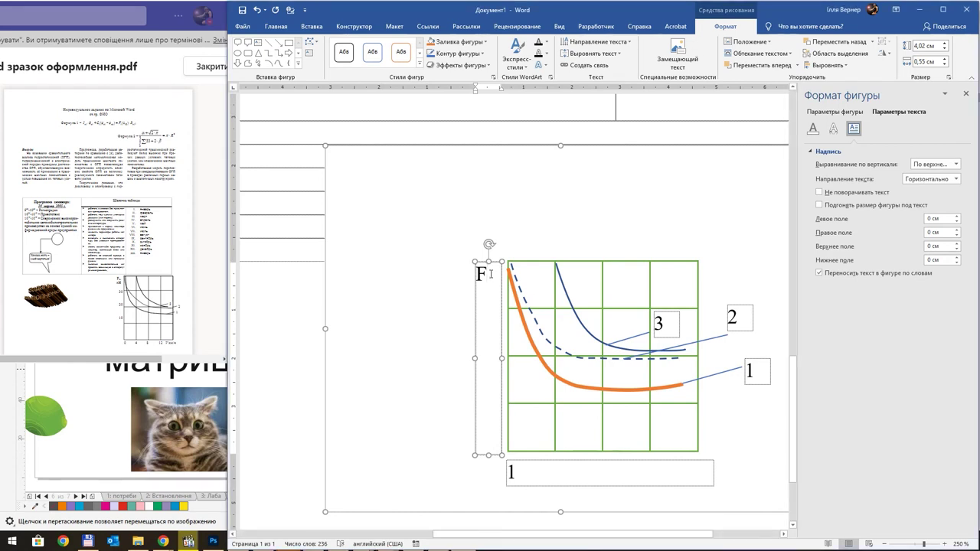
Write the axis label 'FT, кН' in the left text box and make the T a subscript
text(T)
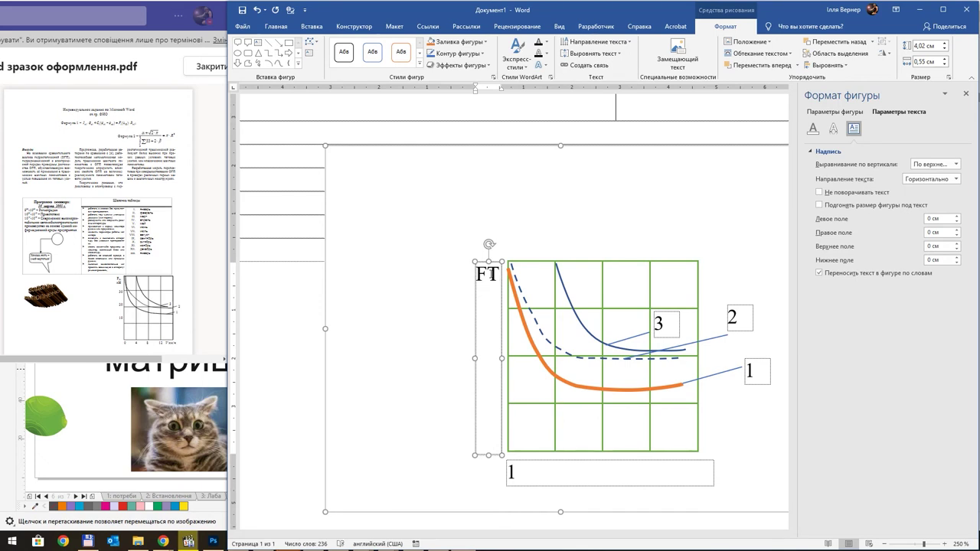
click(460, 360)
key(ctrl+z)
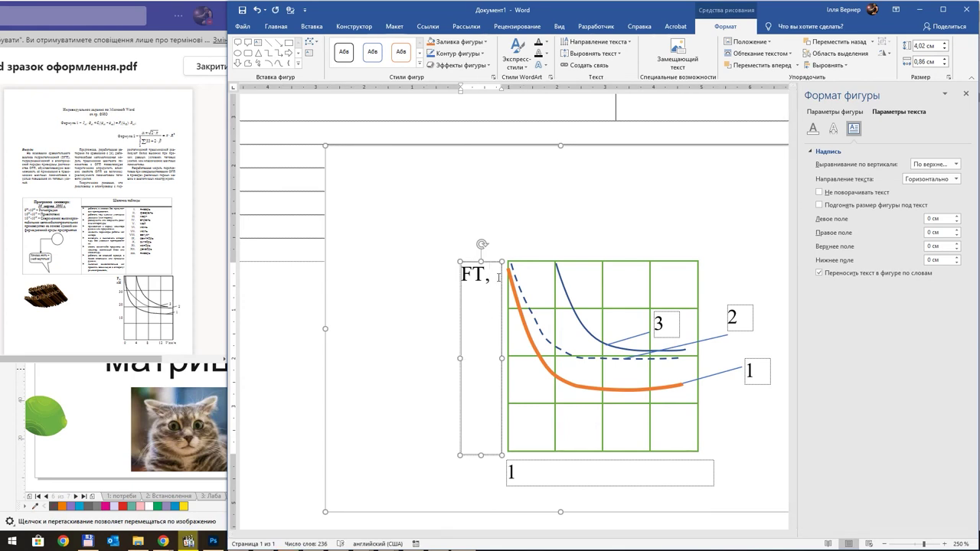
key(alt+shift)
text(кн)
key(BackSpace)
text(Н)
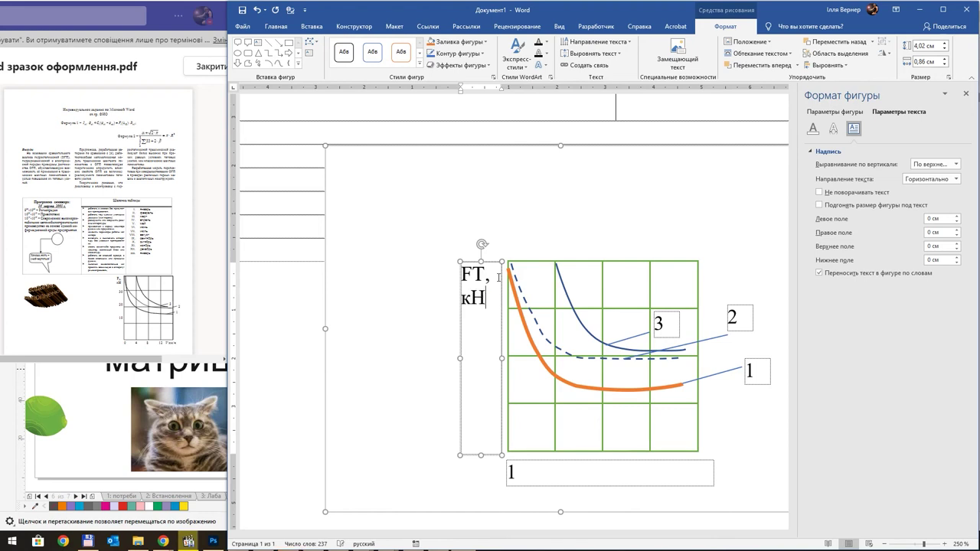
click(270, 31)
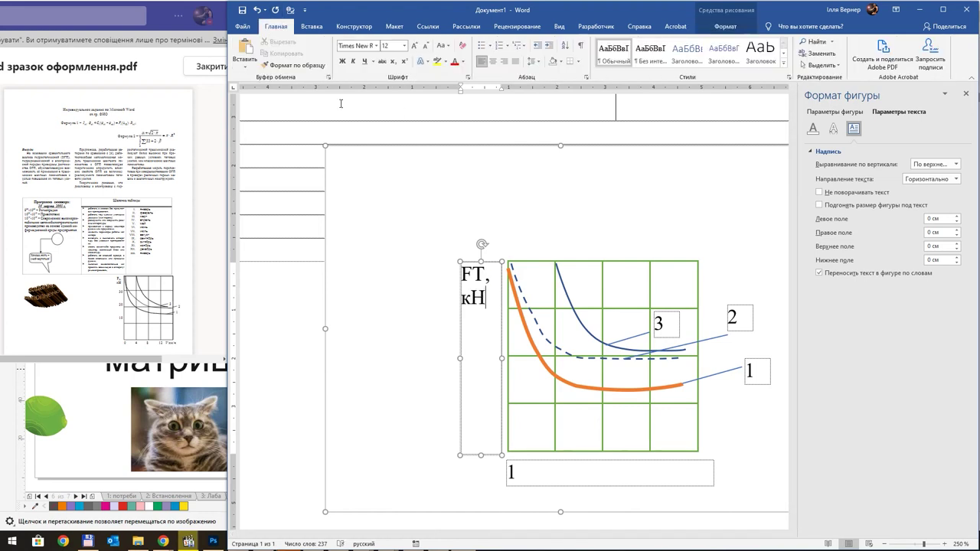
drag(485, 275, 472, 275)
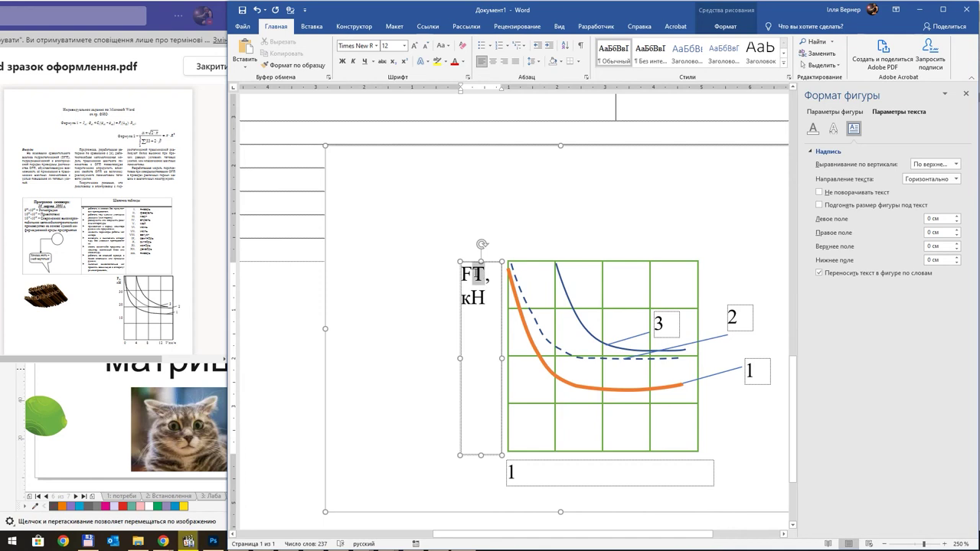
click(393, 64)
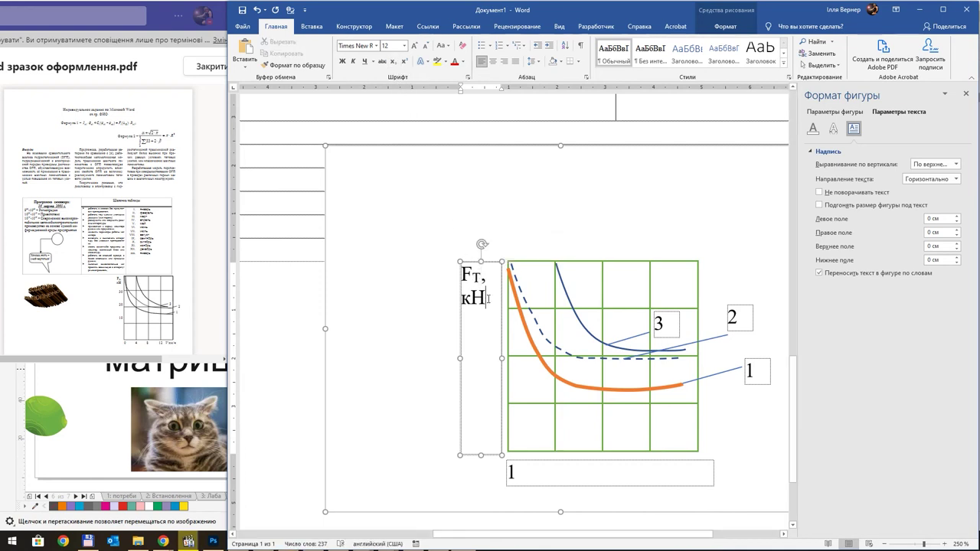
Set all the axis label text to font size 10
key(ctrl+a)
click(385, 48)
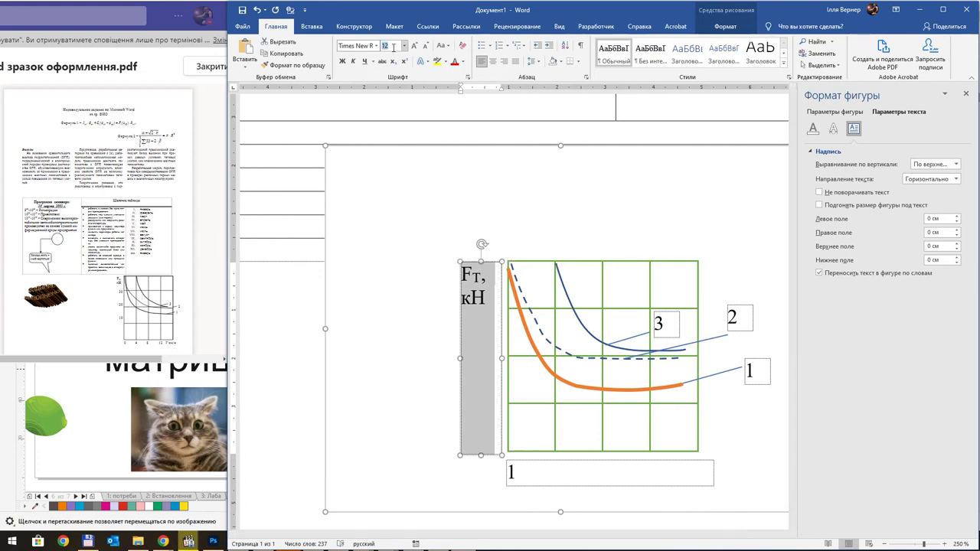
text(10)
key(Return)
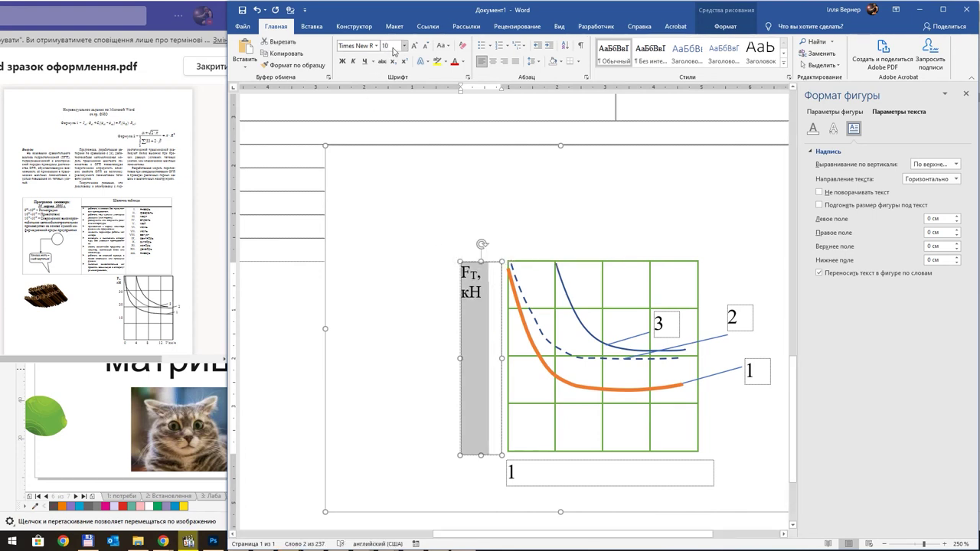
key(ctrl+z)
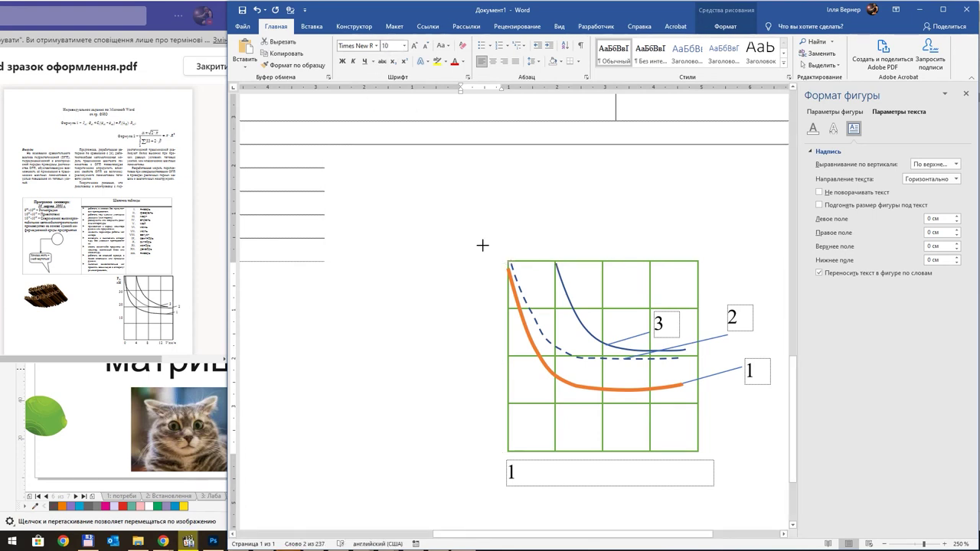
key(ctrl+y)
Add tick values 30, 20 and 10 below the label and right-align them and Fт, кН
click(485, 271)
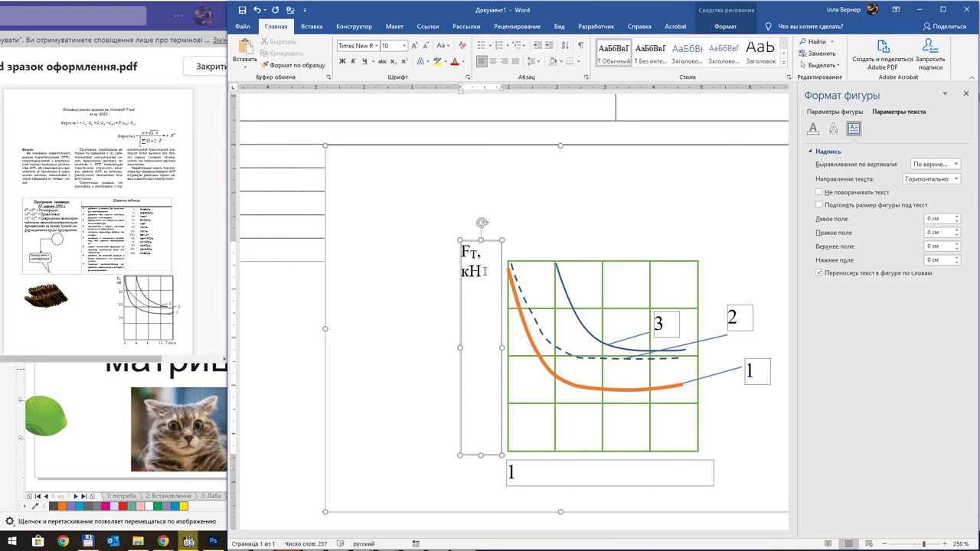
text(30)
text(0)
text(10)
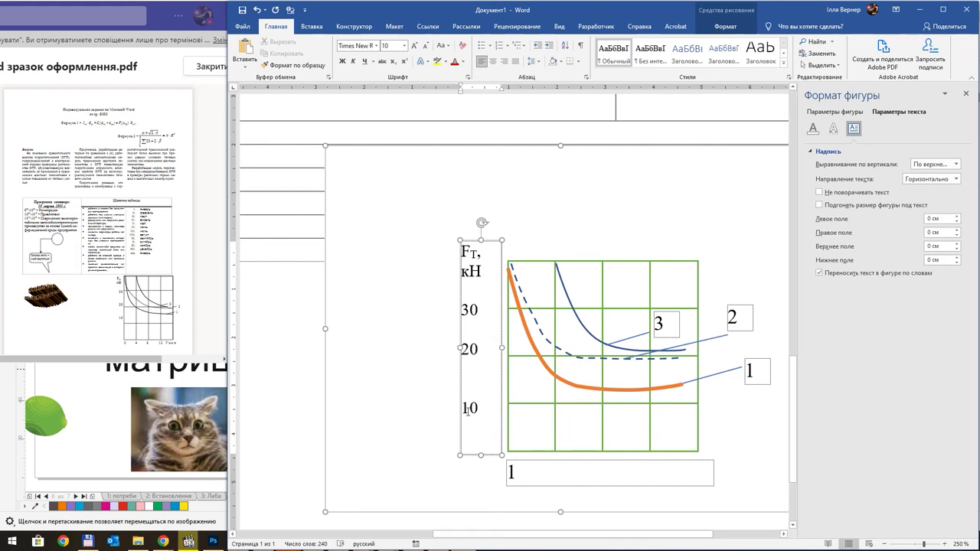
drag(445, 447, 439, 314)
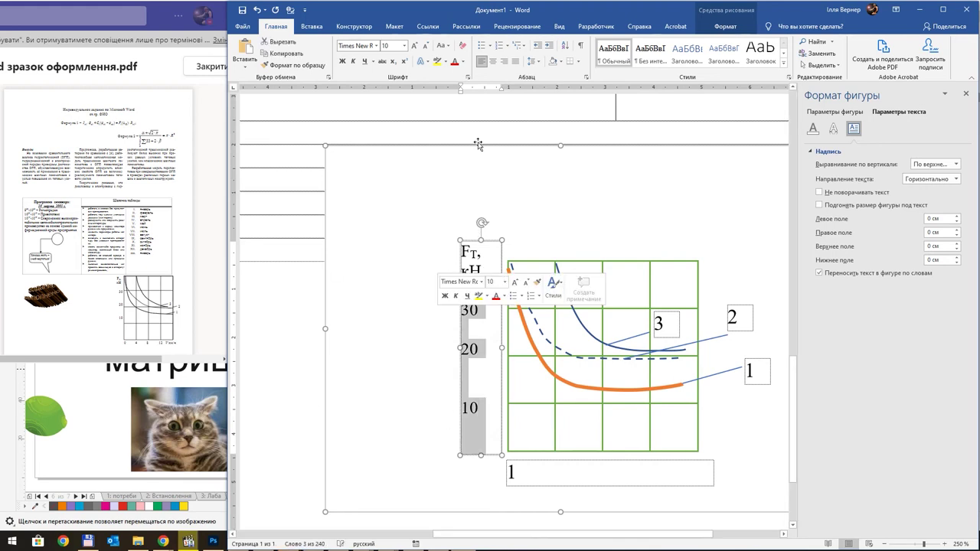
click(505, 63)
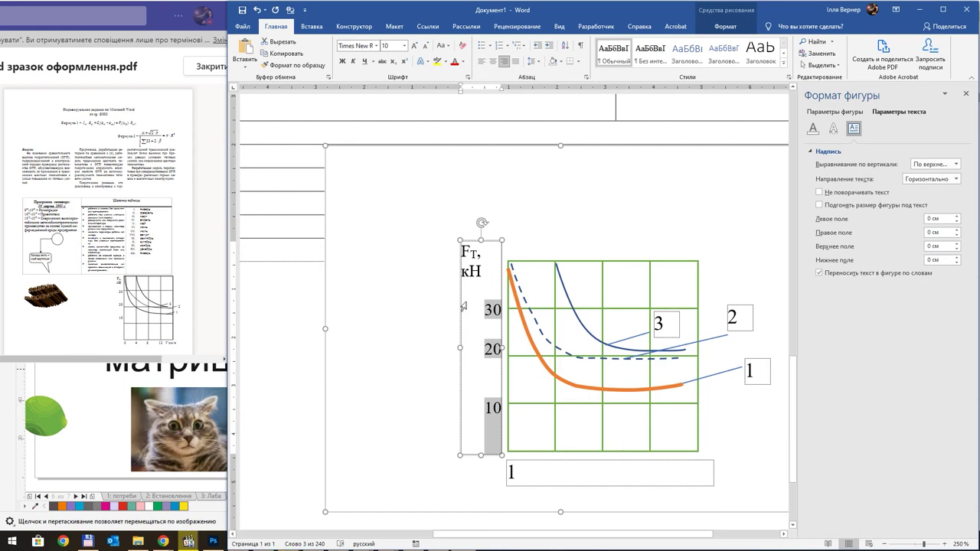
drag(463, 306, 457, 239)
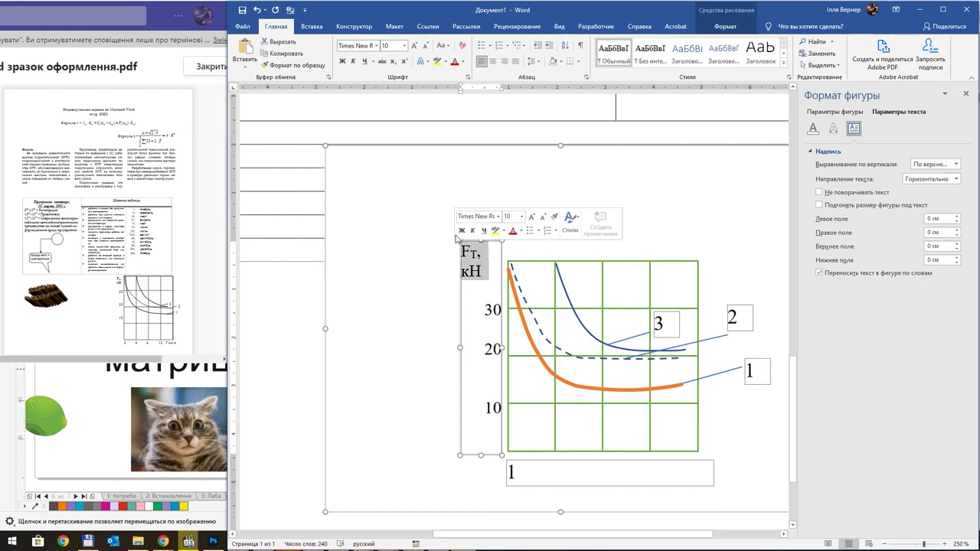
click(505, 62)
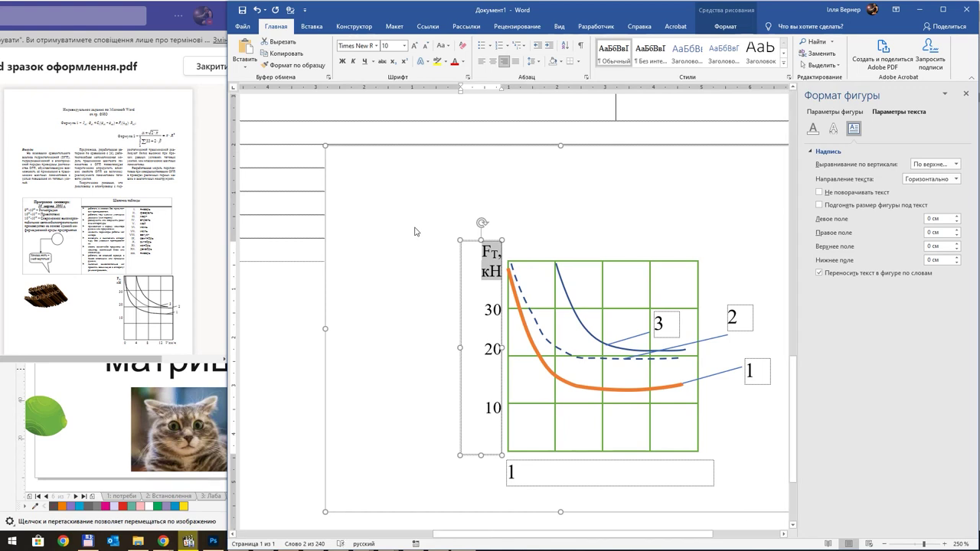
click(408, 399)
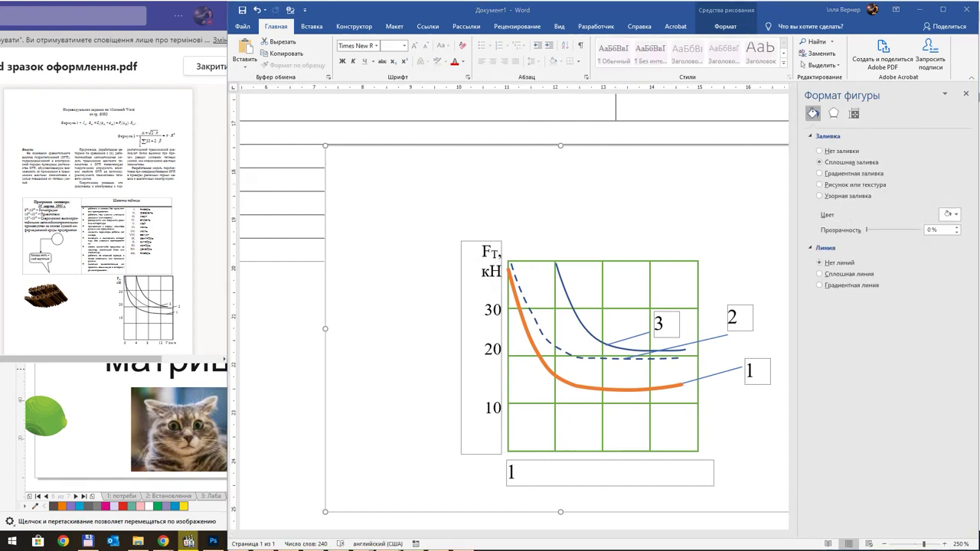
Replace the 1 in the bottom text box with tick values 0, 4, 8 and 12
click(514, 473)
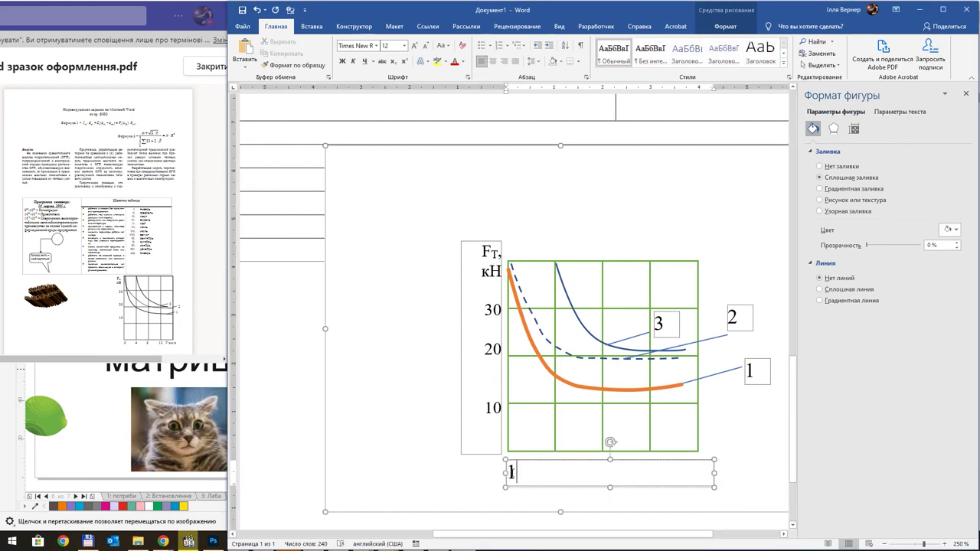
key(BackSpace)
text(0        )
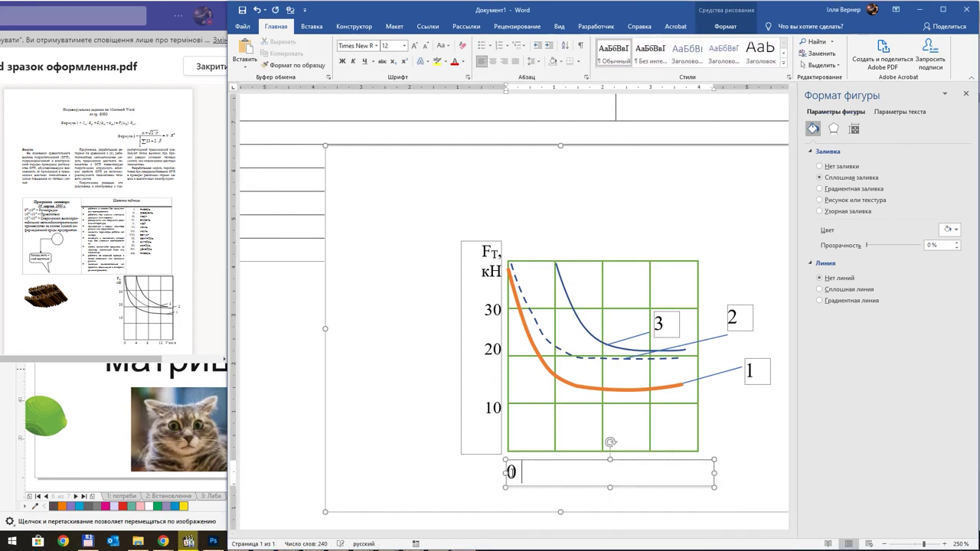
text(4  )
text( 8)
key(BackSpace)
key(BackSpace)
text(8    )
text(12)
Add the unit 'V, км/год.' after the ticks, widening the box so it fits
key(alt+shift)
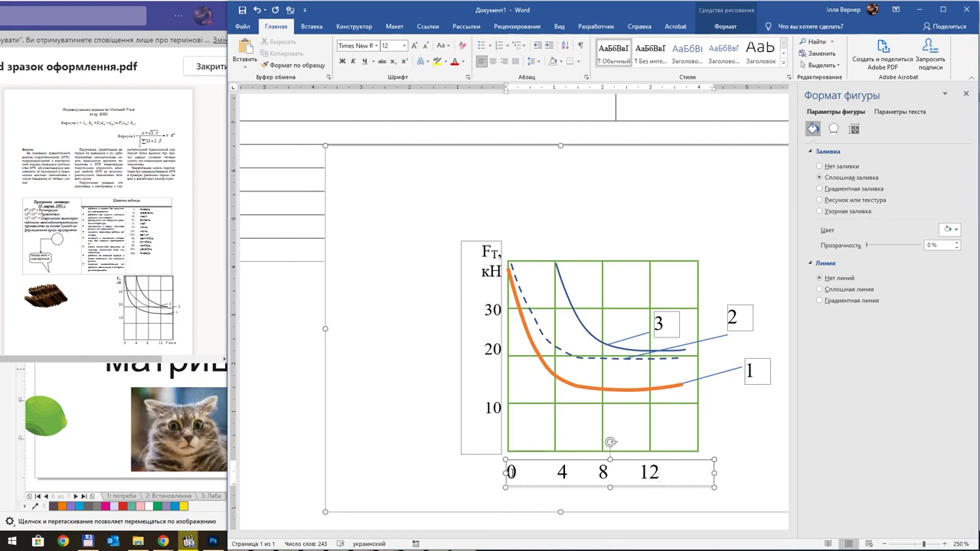
key(alt+shift)
text(V)
text(,)
key(alt+shift)
text(км)
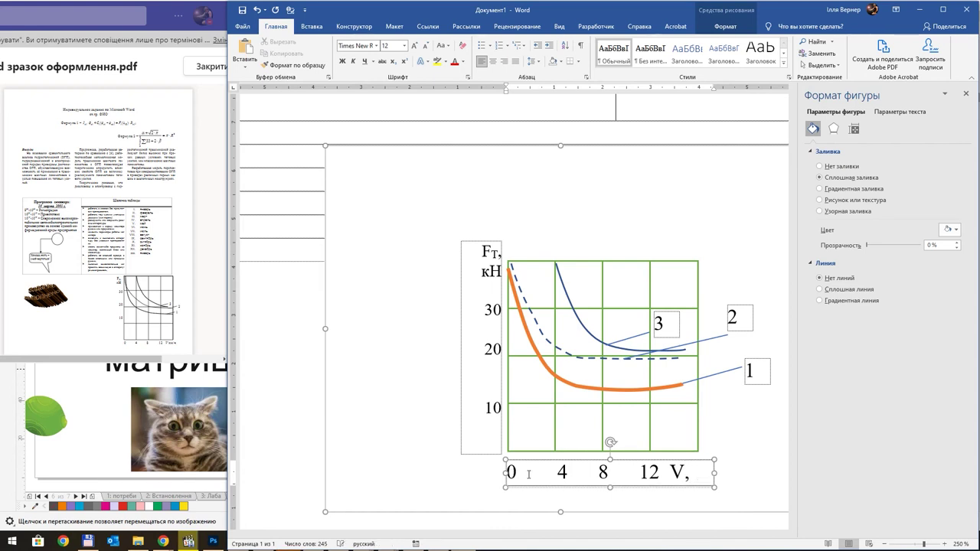
drag(714, 473, 772, 472)
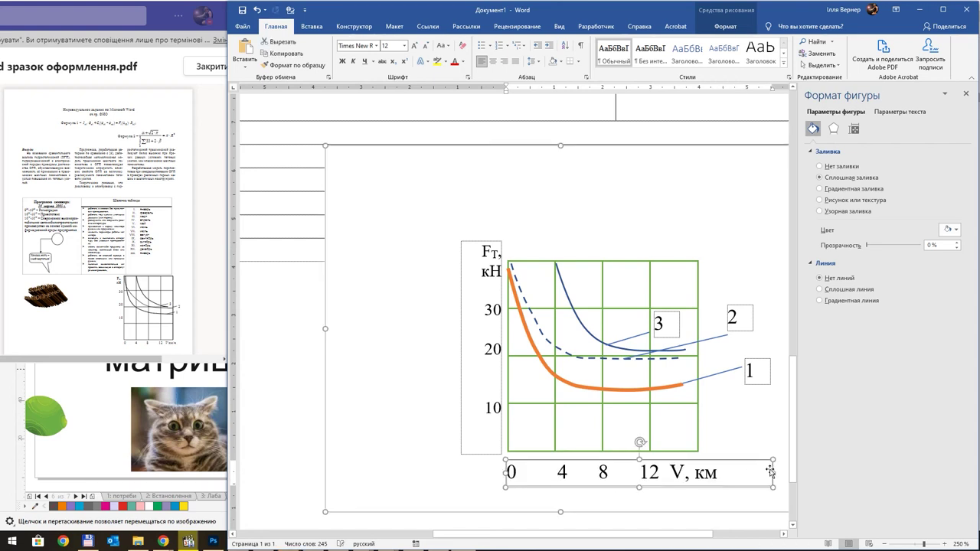
click(729, 472)
text(/)
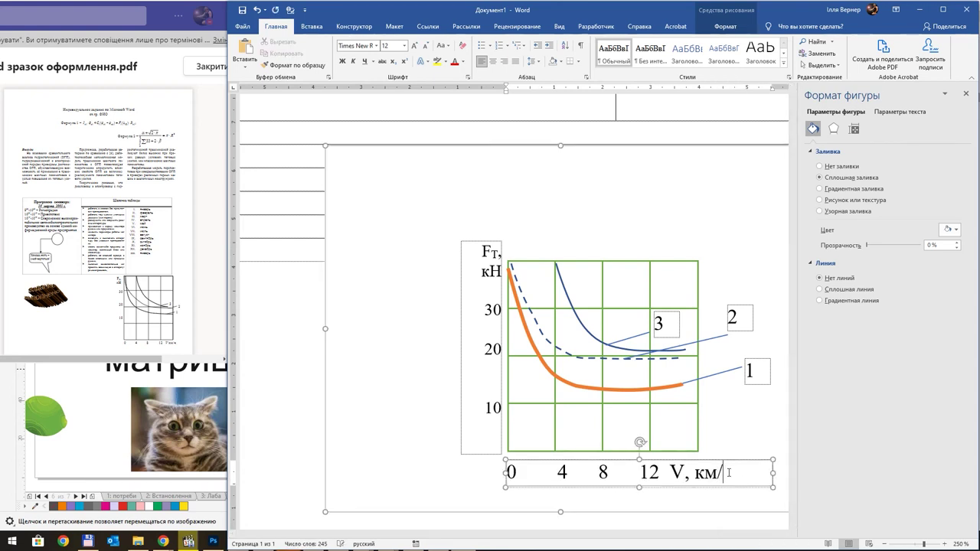
text(гож)
key(BackSpace)
text(д.)
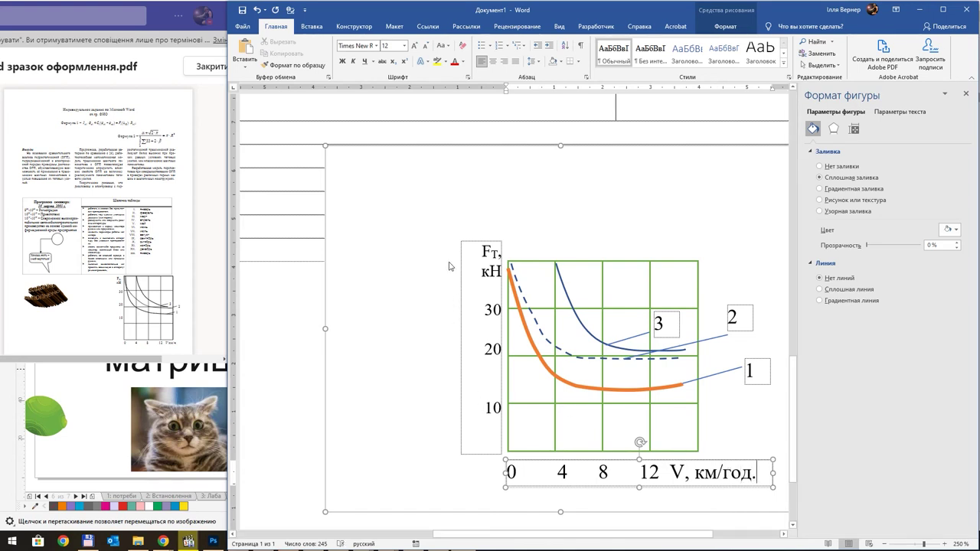
click(966, 93)
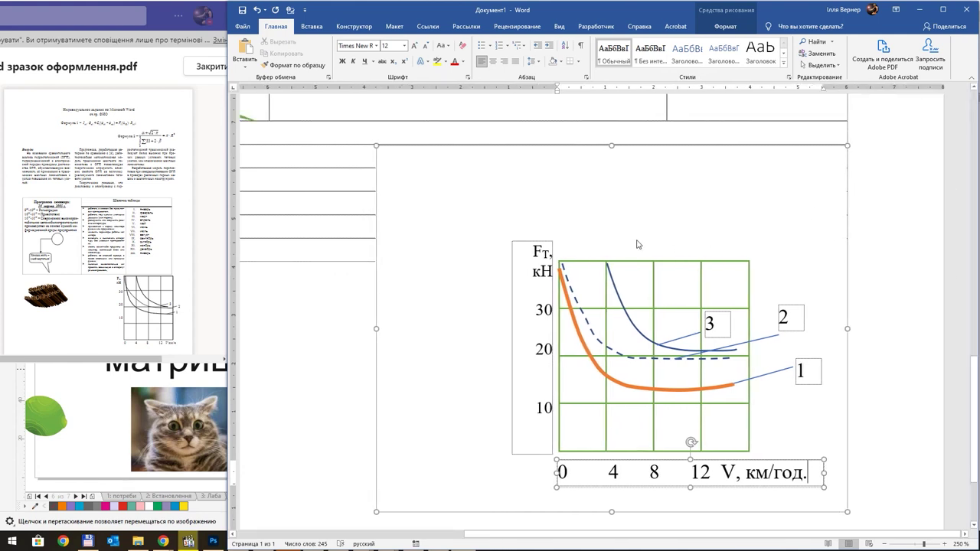
Trim the chart's drawing canvas by pulling its left and top edges in
scroll(634, 247, down, 2)
scroll(633, 246, down, 2)
scroll(620, 291, down, 2)
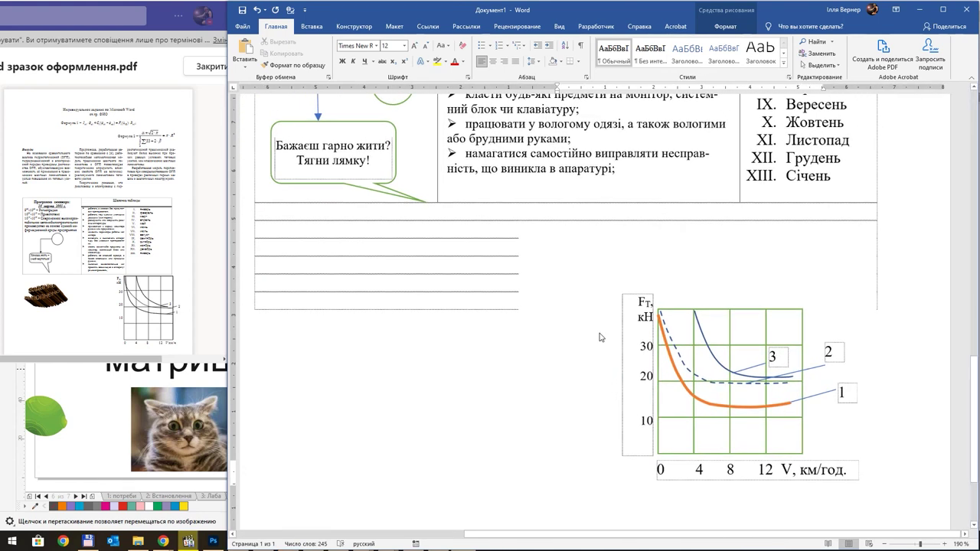
click(601, 337)
drag(520, 359, 593, 359)
drag(737, 220, 737, 264)
Move the chart canvas further left on the page and deselect it
click(480, 424)
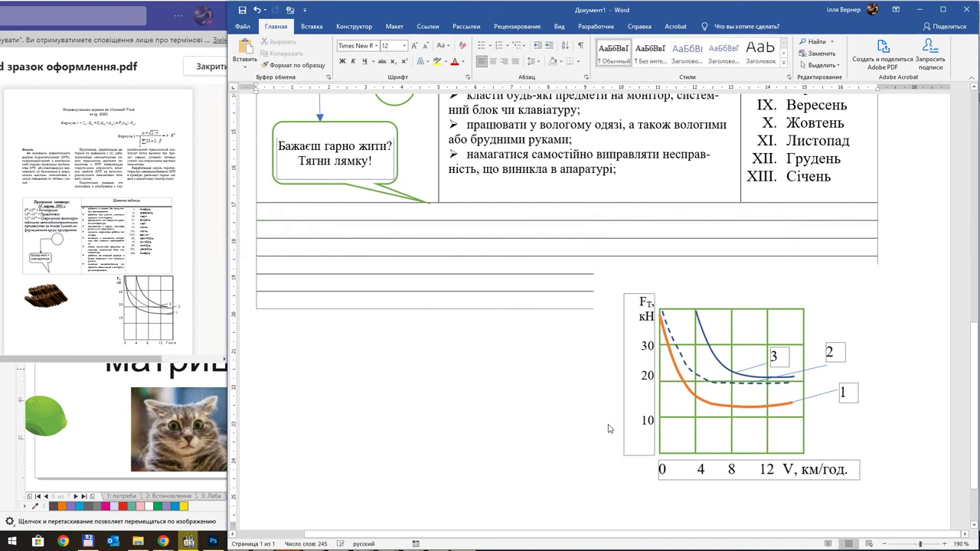
click(609, 427)
mouse_move(583, 422)
mouse_down()
mouse_move(529, 422)
mouse_move(599, 400)
mouse_up()
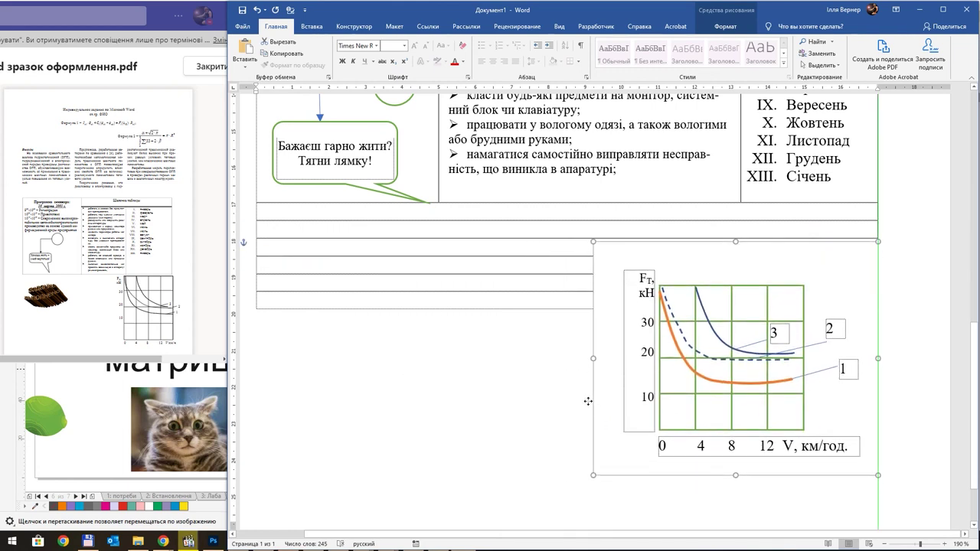
click(429, 380)
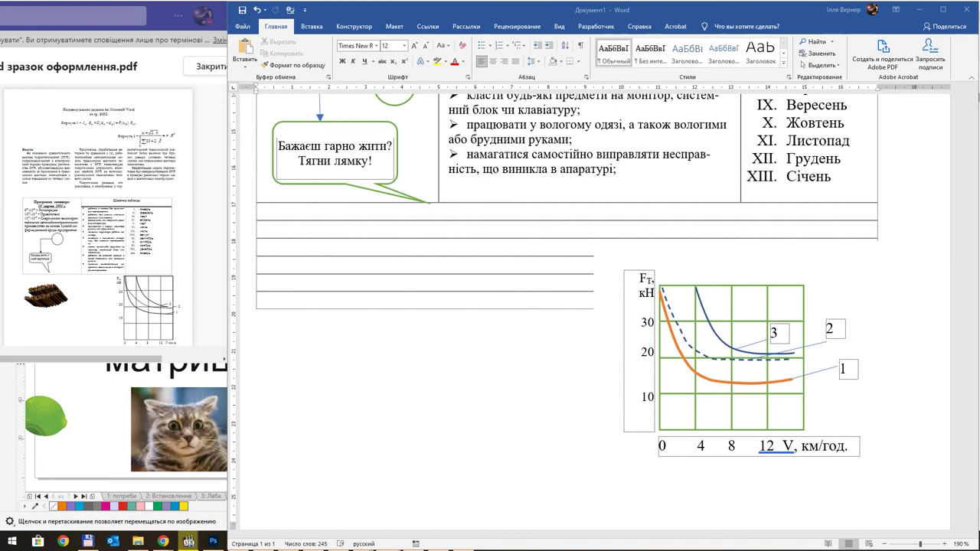
Insert a WordArt reading 'Завдання' / 'виконане' on two lines and move it beside the chart
click(311, 26)
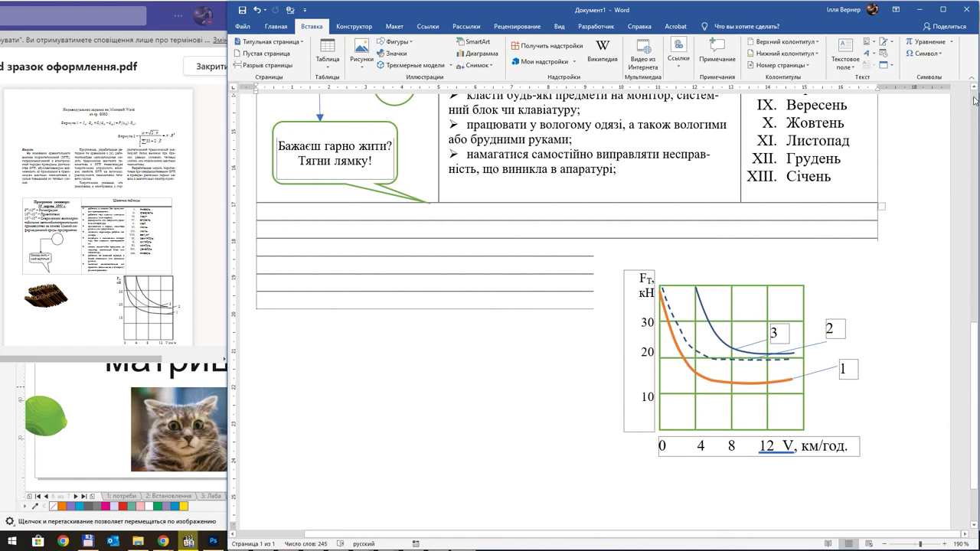
click(866, 61)
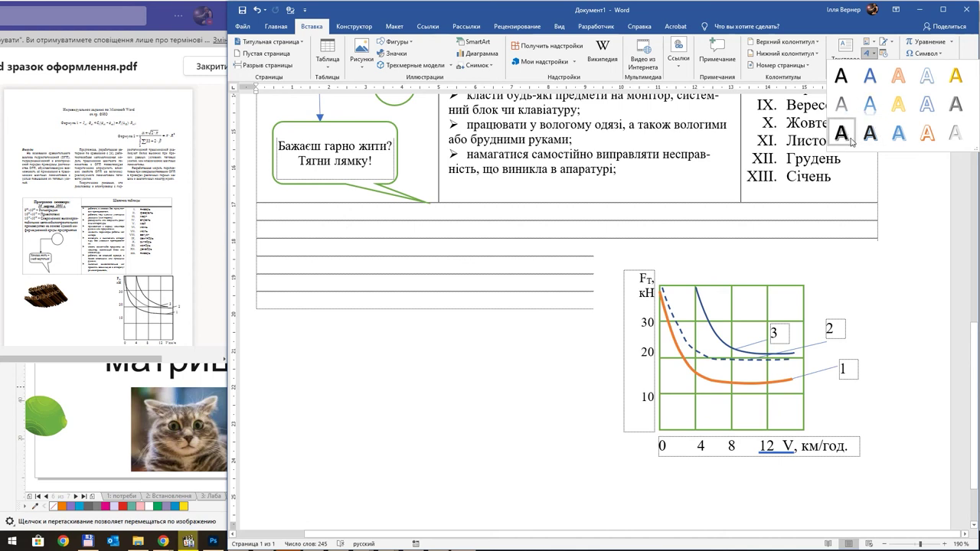
click(958, 105)
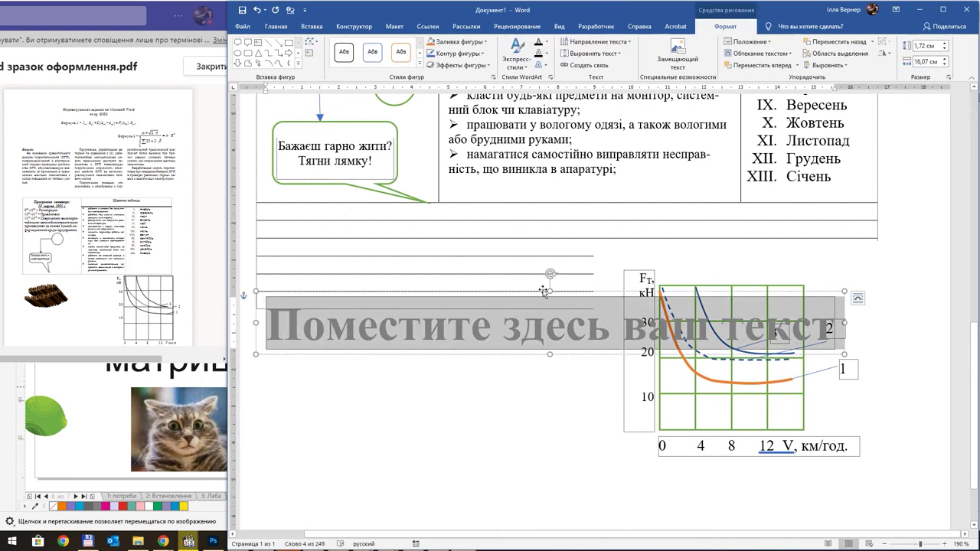
text(Завда)
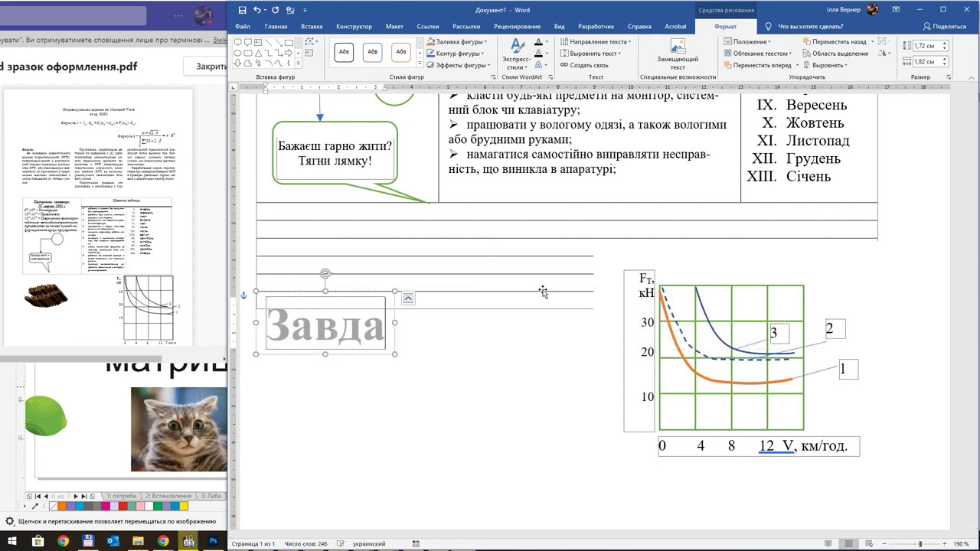
text(ння)
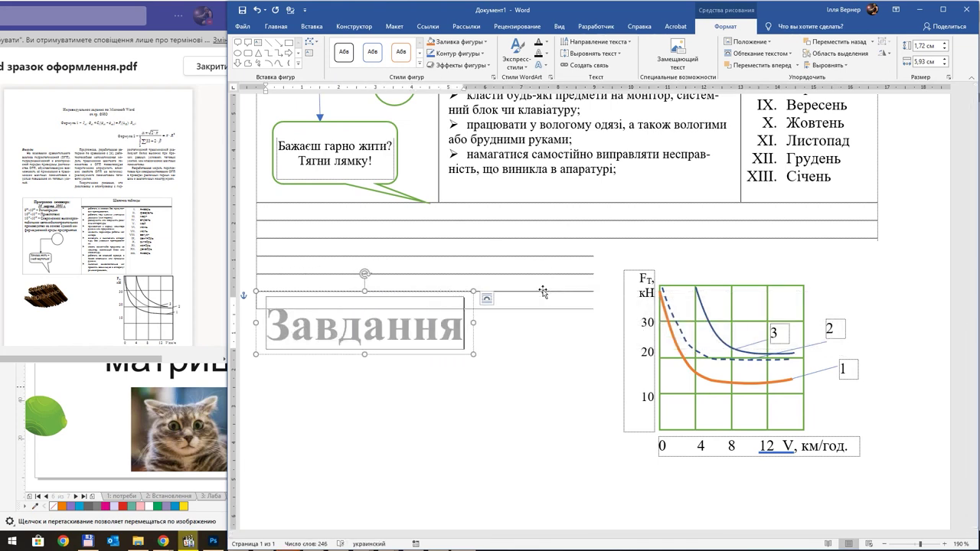
key(Return)
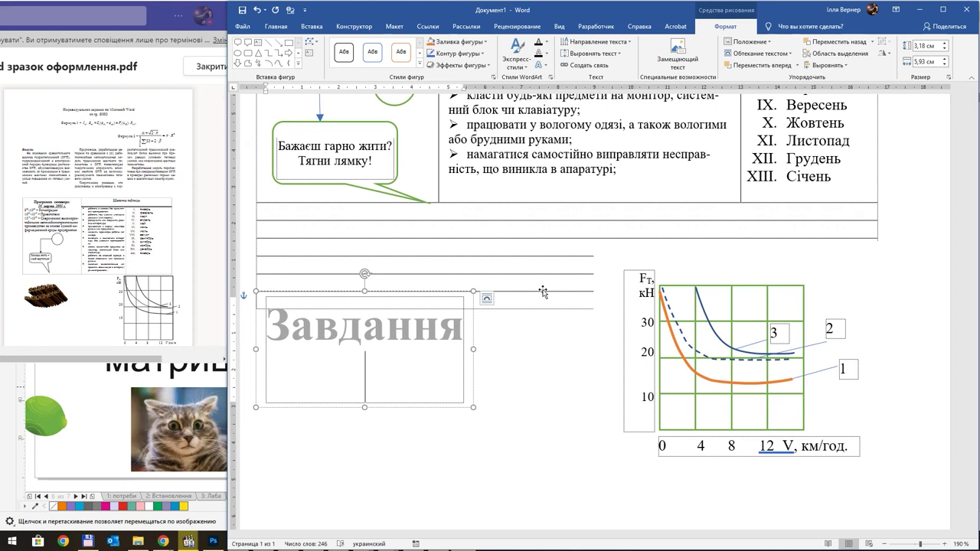
text(виконане)
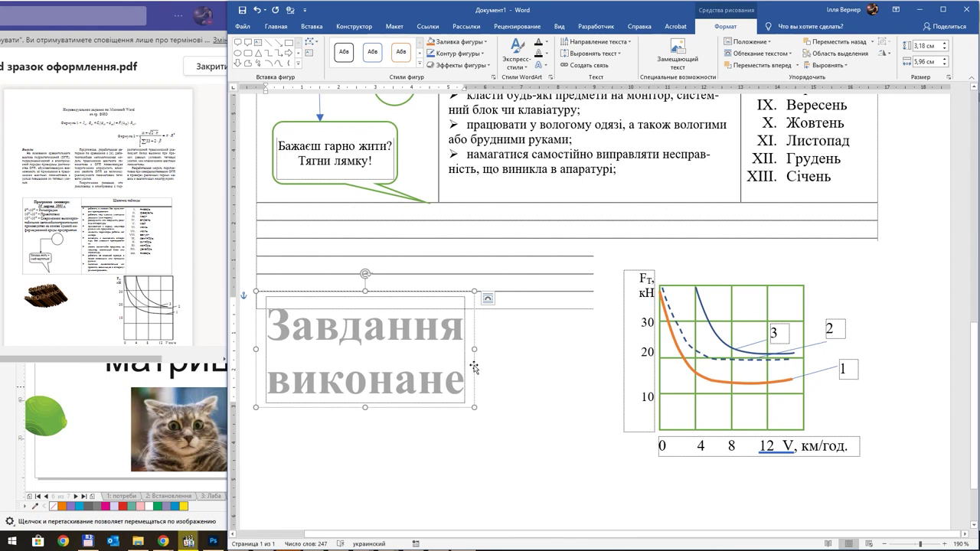
drag(475, 363, 518, 347)
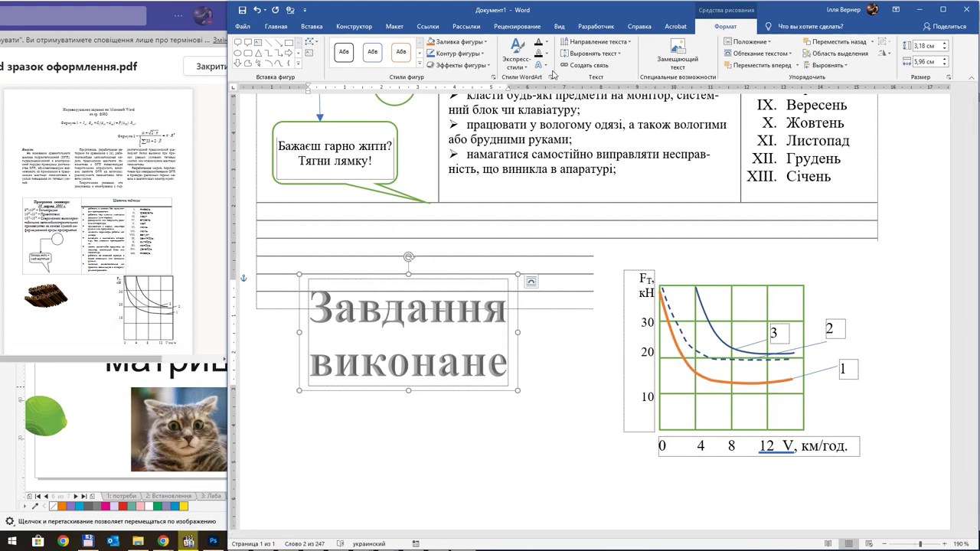
Apply the first Parallel 3-D Rotation preset and a Warp transform to the WordArt
click(549, 69)
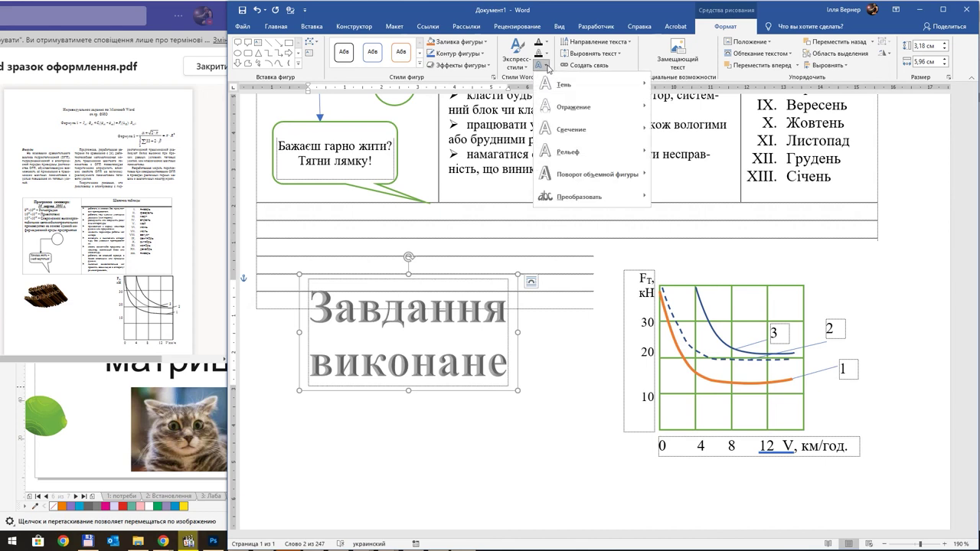
mouse_move(593, 174)
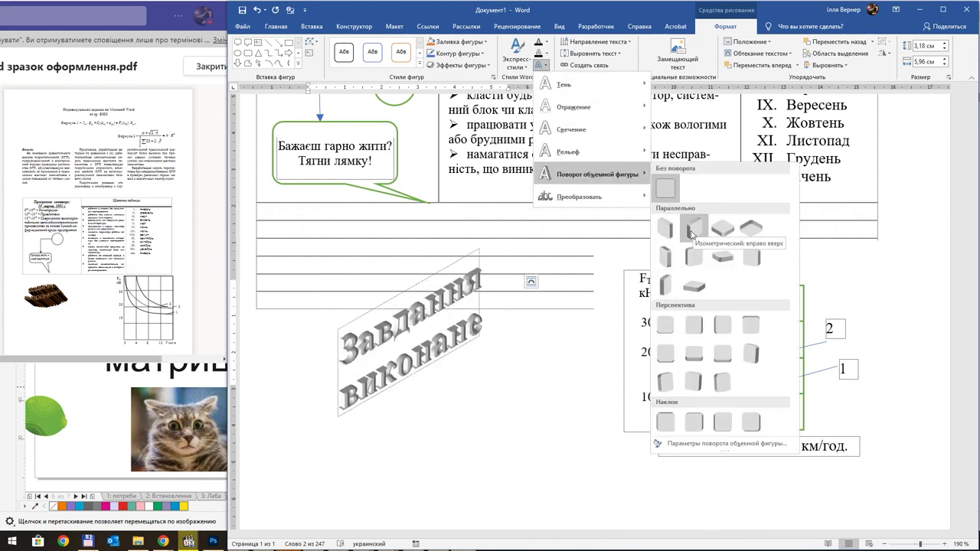
click(668, 233)
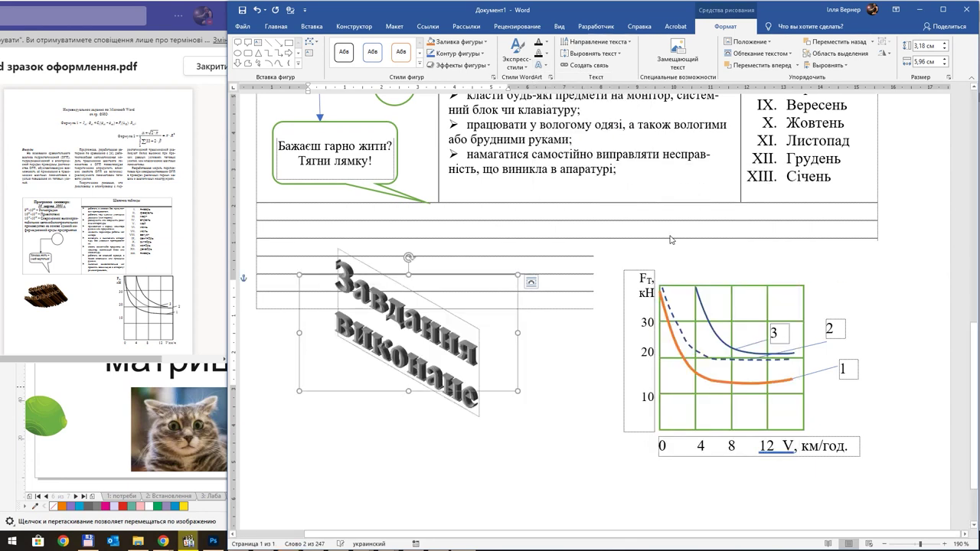
click(547, 67)
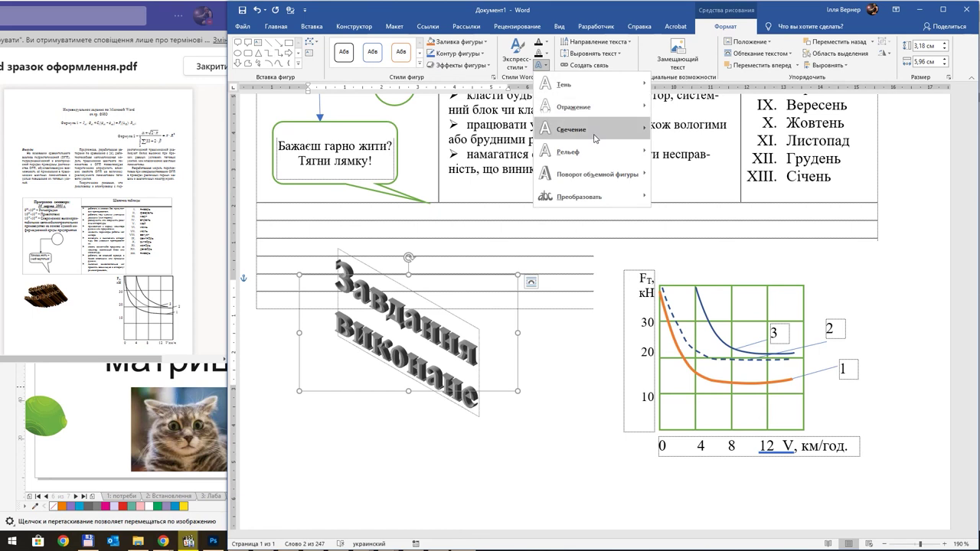
mouse_move(581, 196)
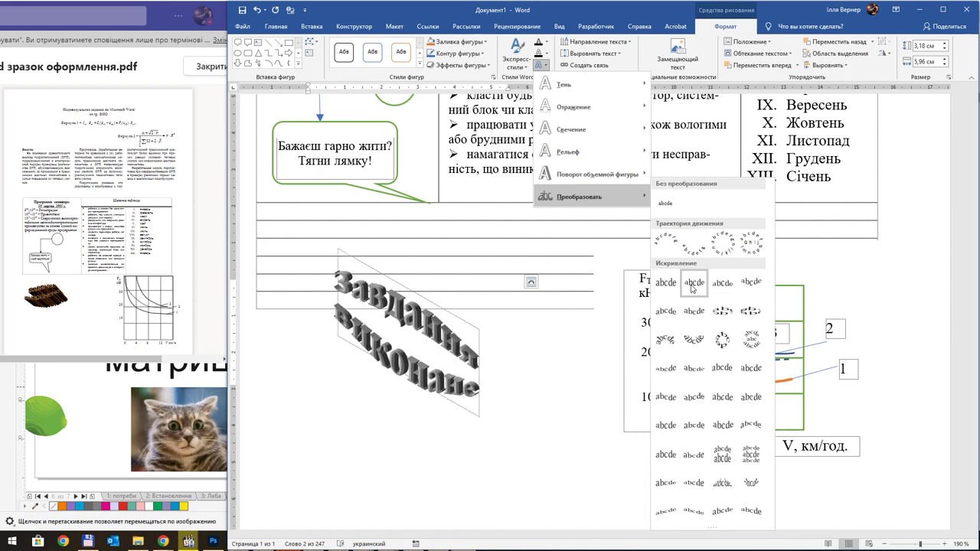
click(693, 283)
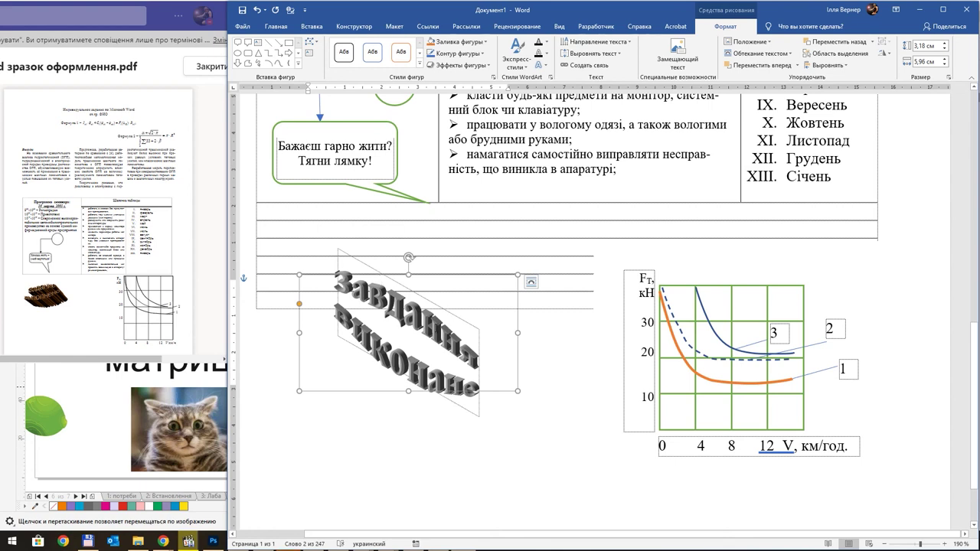
Set the WordArt's 3-D rotation to X 50° and Y 20° in Format Shape
right_click(517, 376)
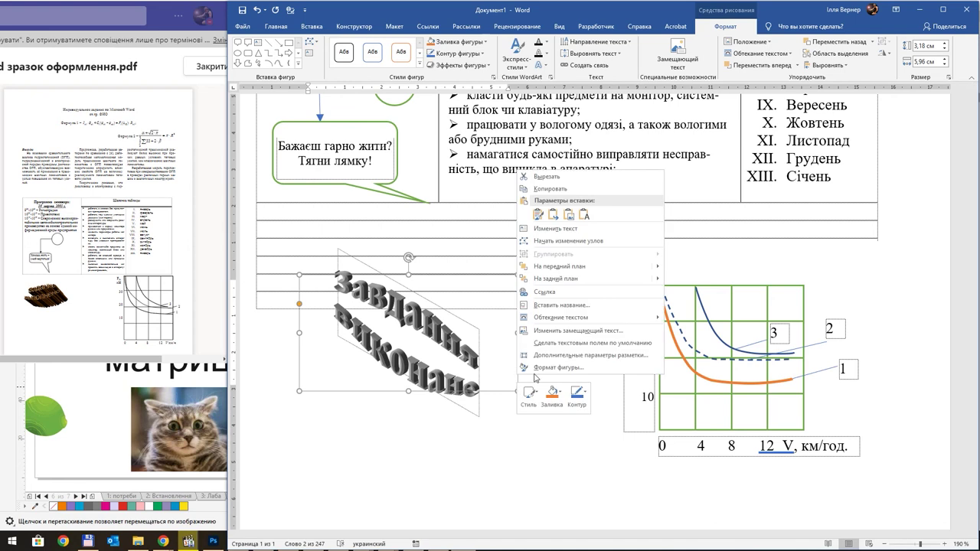
click(576, 366)
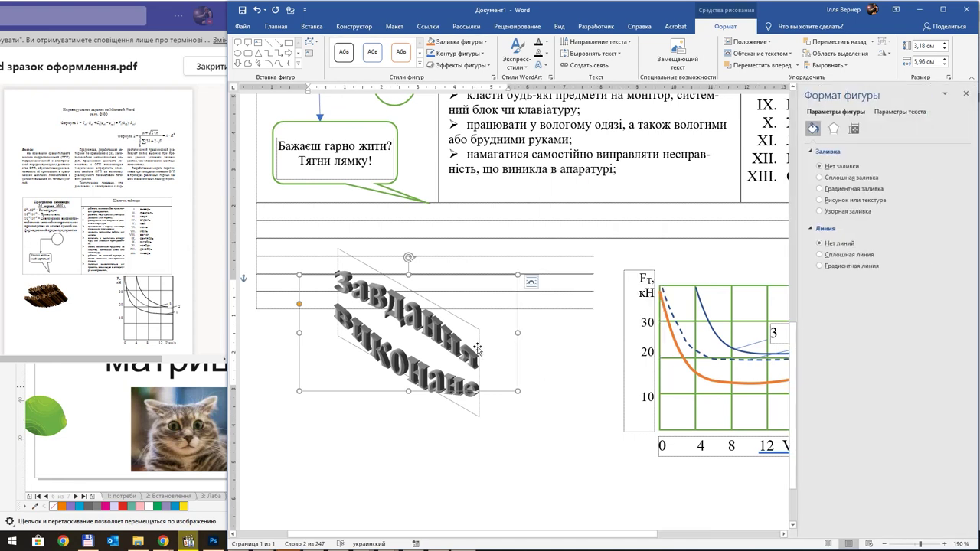
click(479, 333)
click(834, 129)
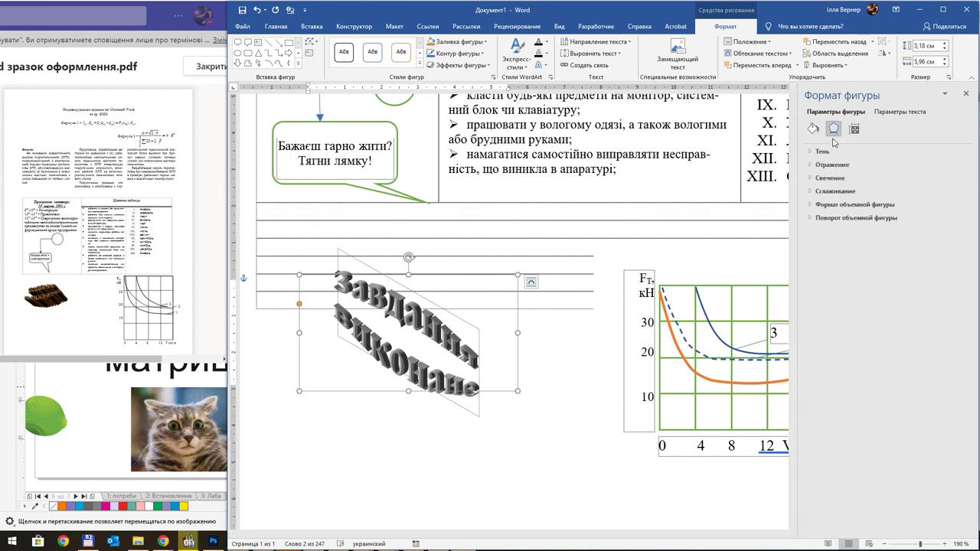
click(812, 205)
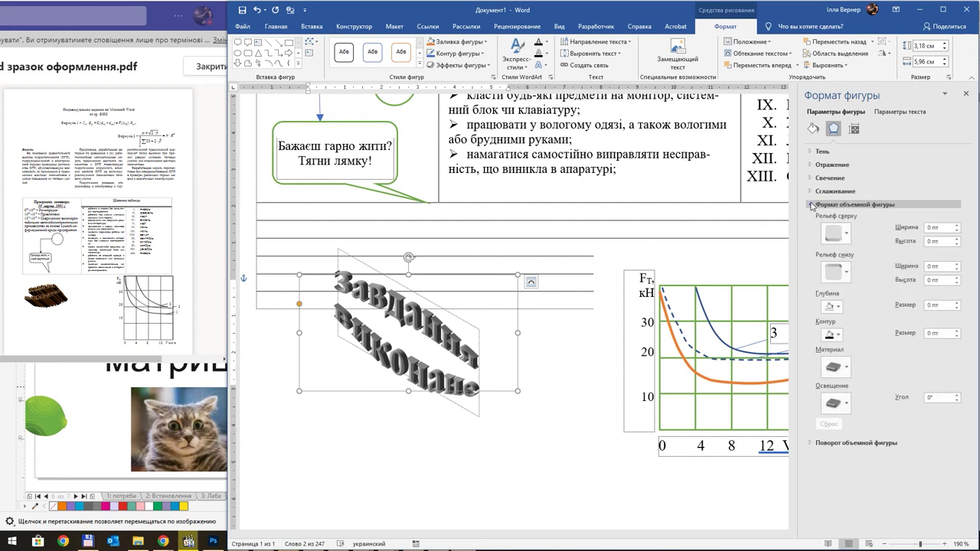
click(823, 442)
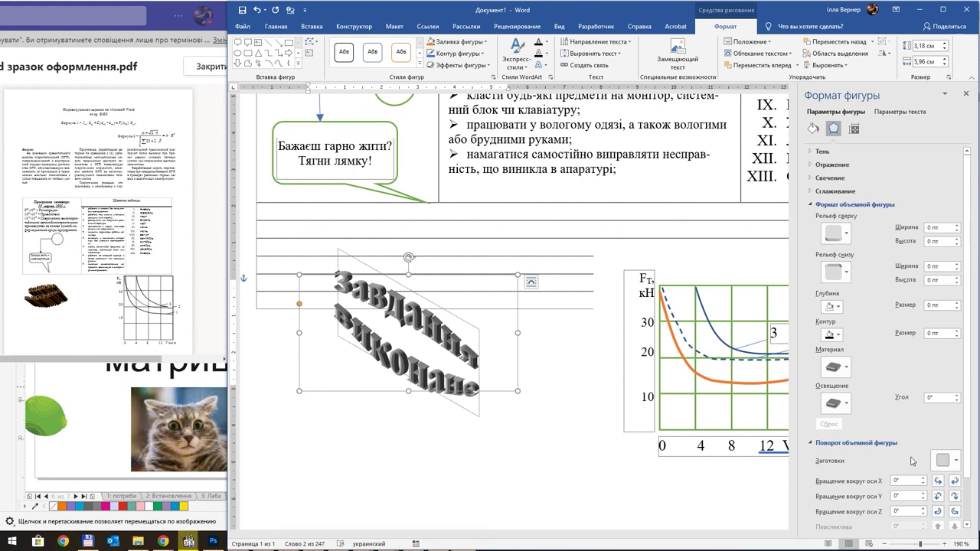
click(924, 480)
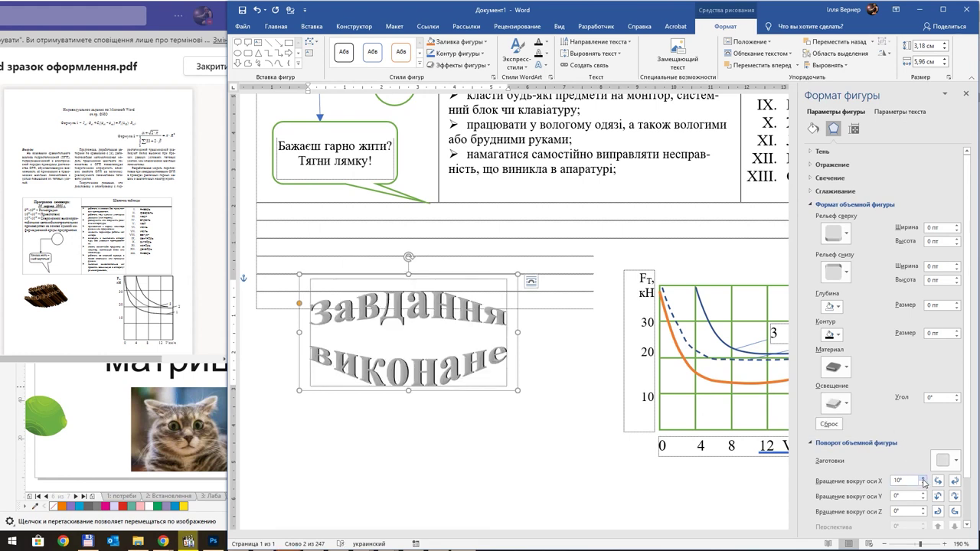
click(924, 487)
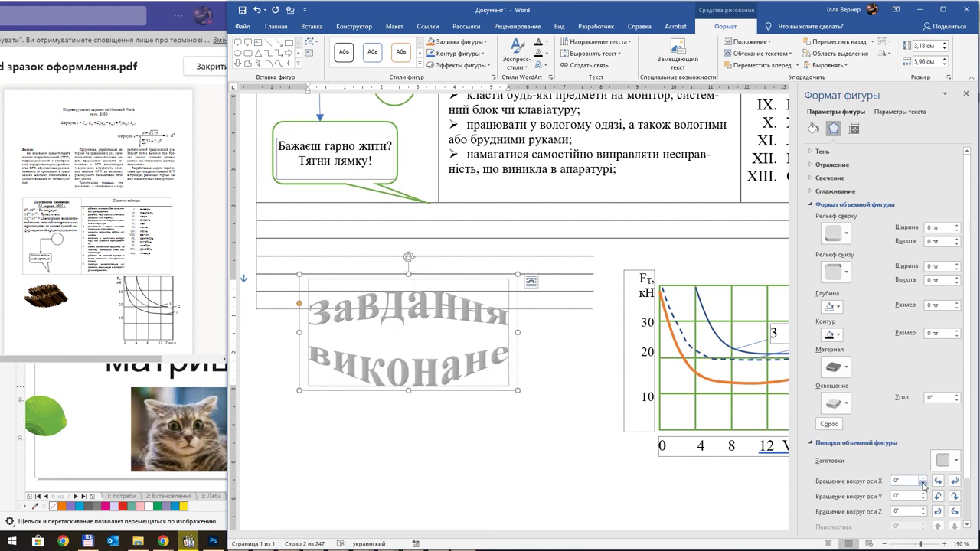
click(924, 480)
click(924, 481)
click(924, 480)
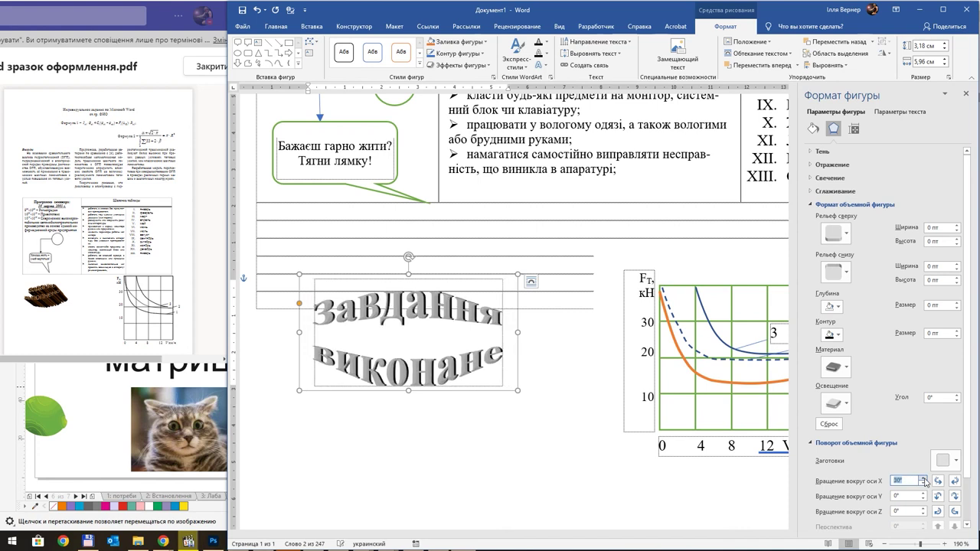
click(924, 481)
click(924, 481)
click(925, 495)
click(925, 496)
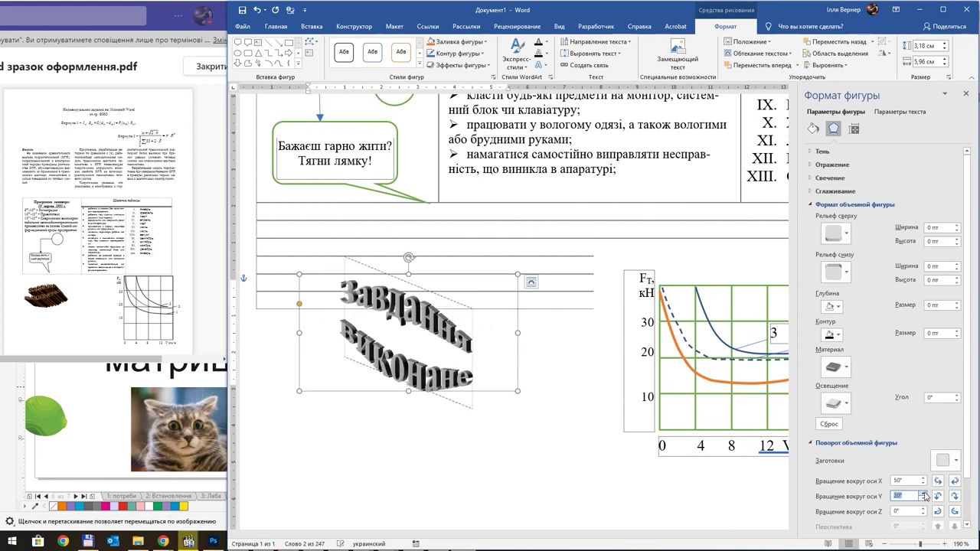
click(925, 494)
click(924, 496)
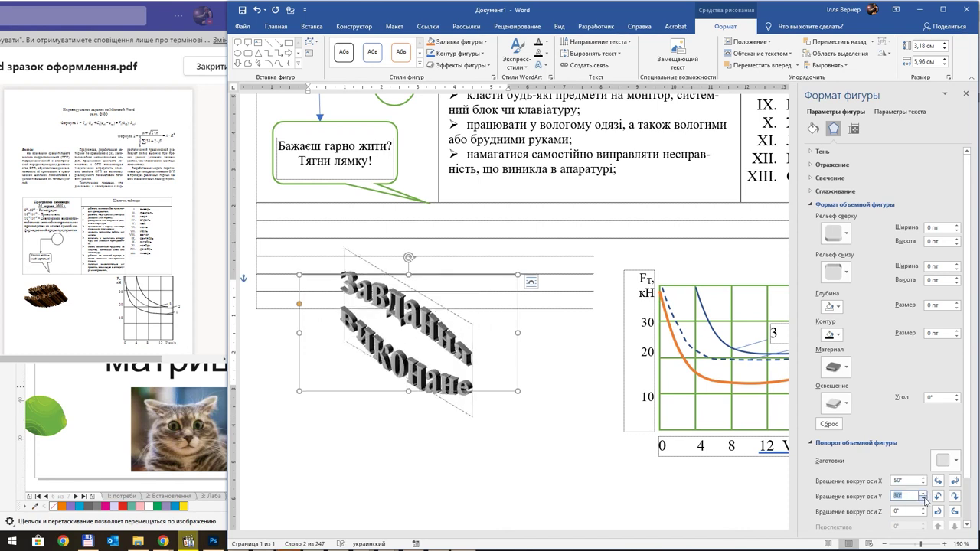
click(924, 499)
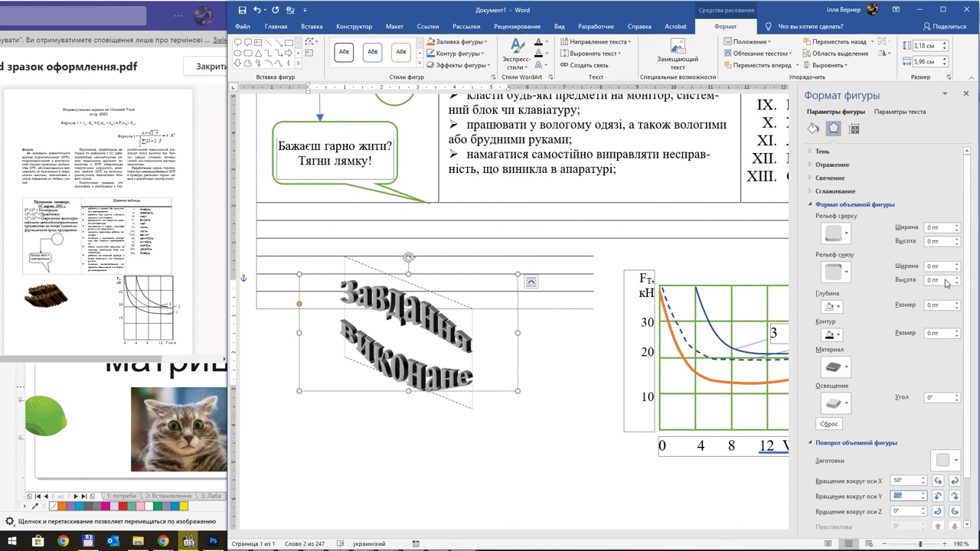
Add a 4,5 pt top bevel and a 3,5 pt bottom bevel
click(957, 225)
click(957, 226)
click(957, 226)
click(957, 226)
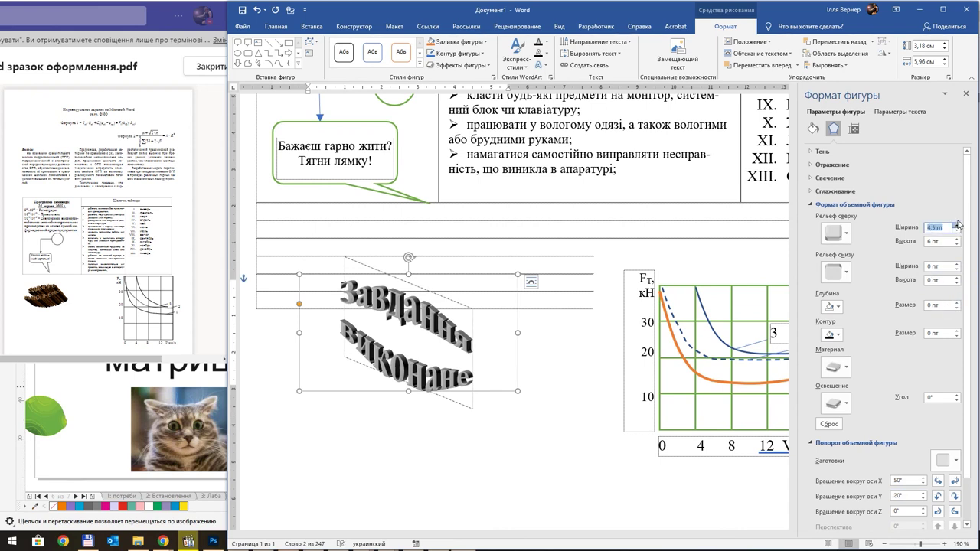
click(957, 226)
click(957, 225)
click(957, 264)
click(957, 264)
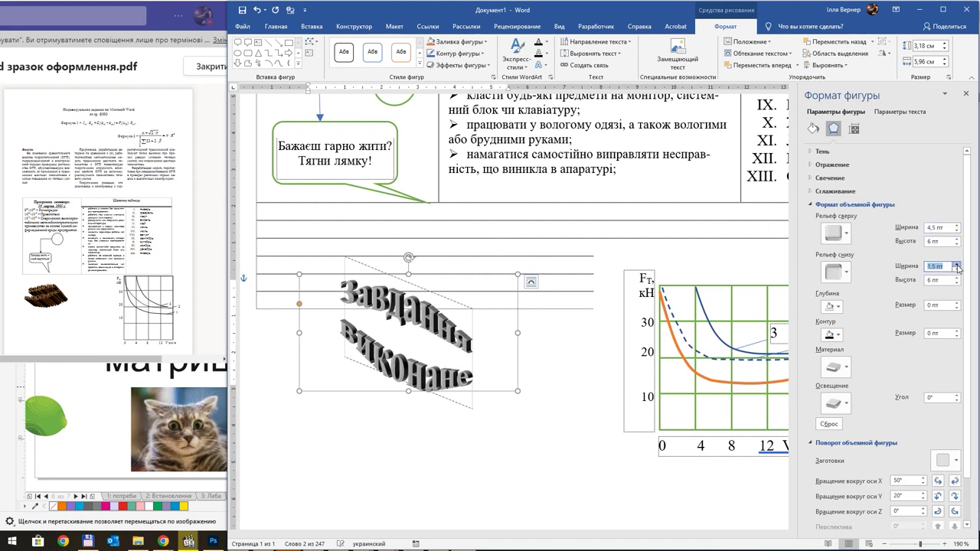
click(957, 264)
click(957, 264)
click(957, 265)
click(957, 264)
Set the 3-D depth to 2,5 pt and apply a dark material
click(957, 302)
click(957, 302)
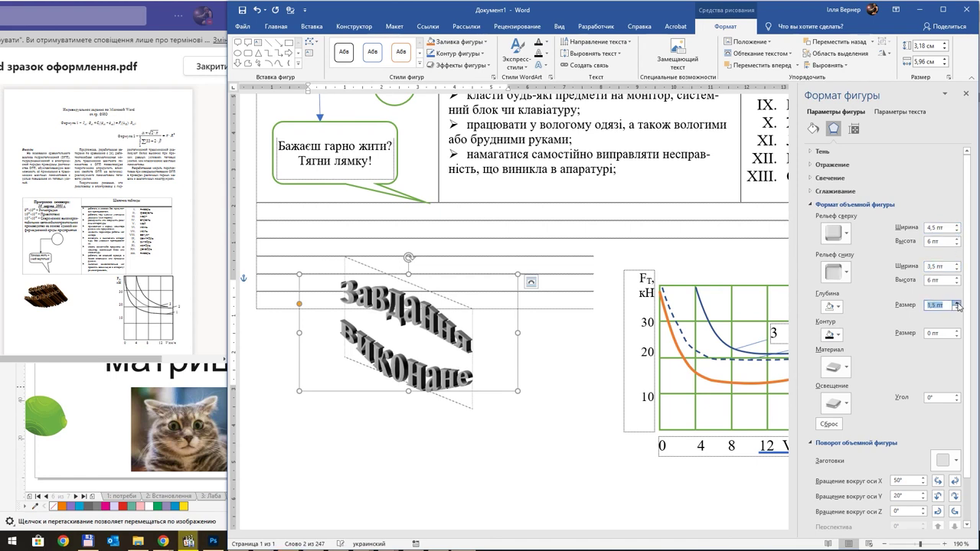
click(957, 303)
click(957, 302)
click(957, 303)
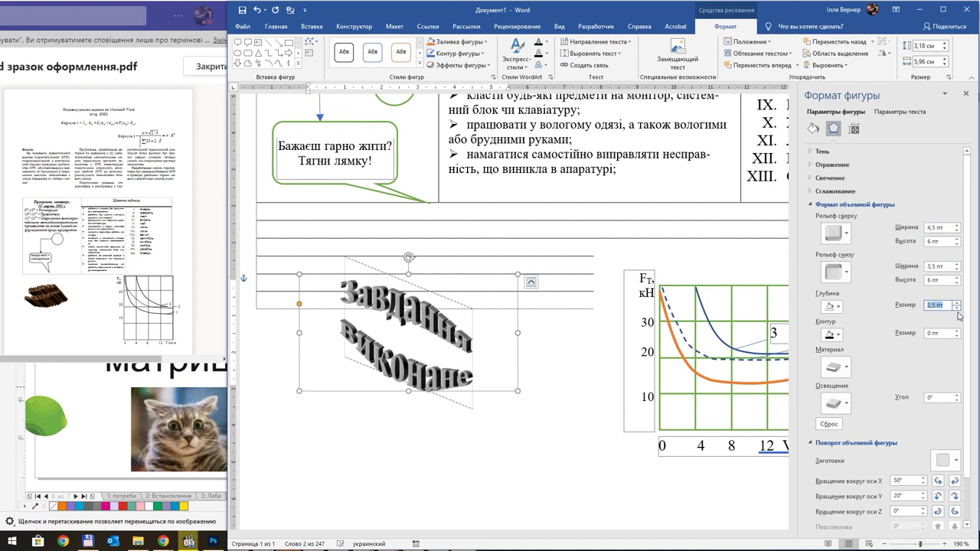
click(848, 371)
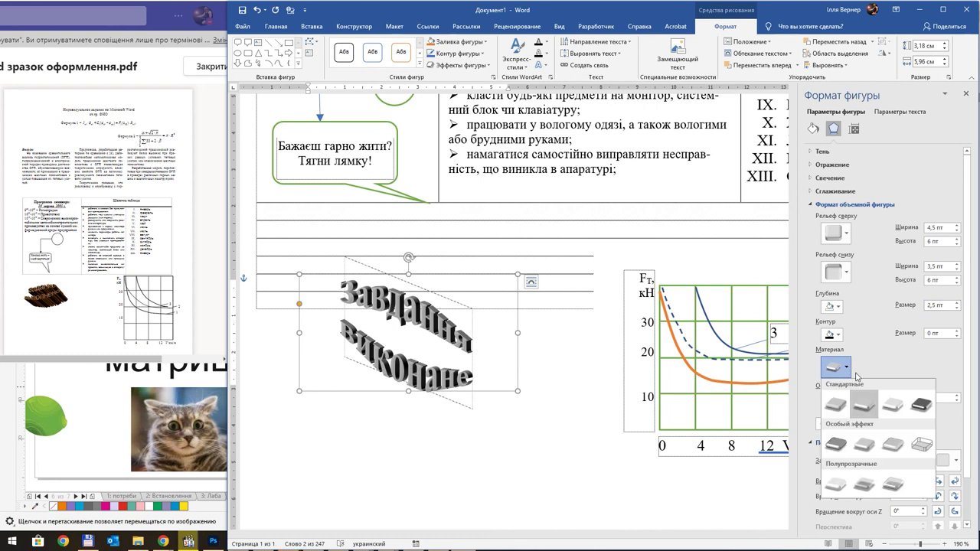
click(922, 405)
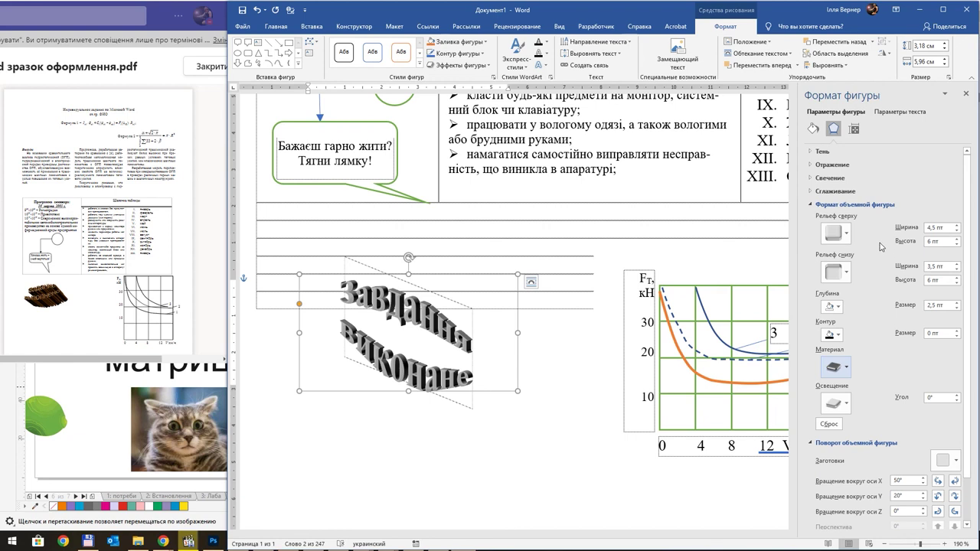
click(811, 129)
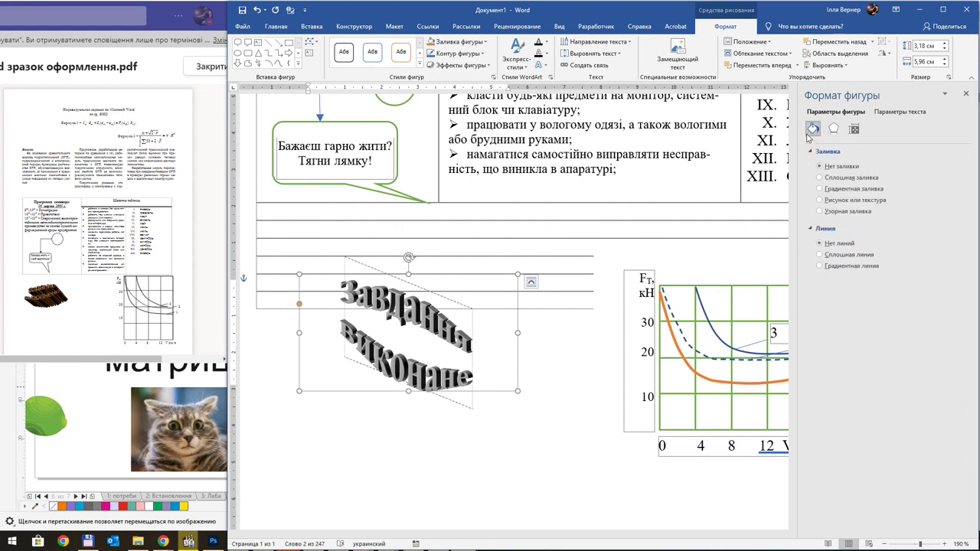
Leave the WordArt shape itself with no fill and no outline
click(851, 211)
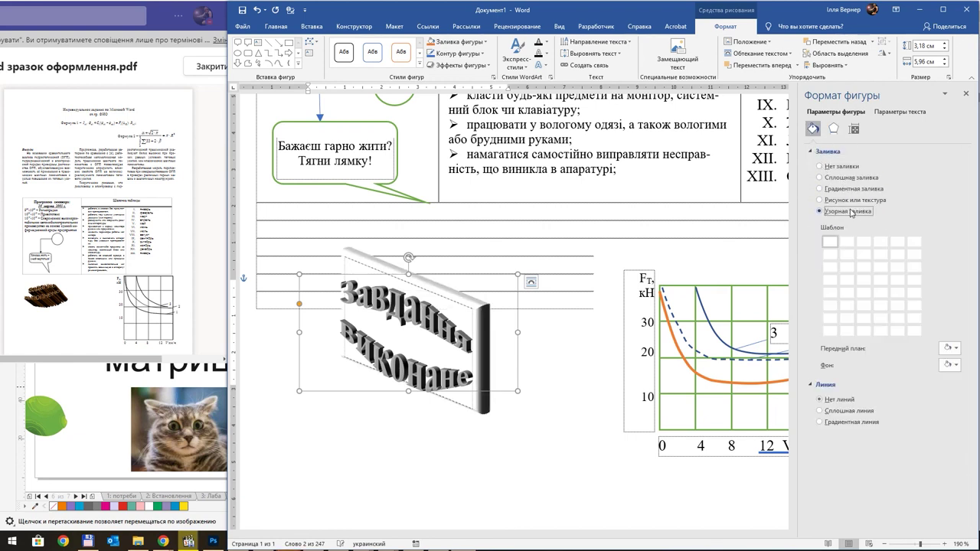
click(839, 167)
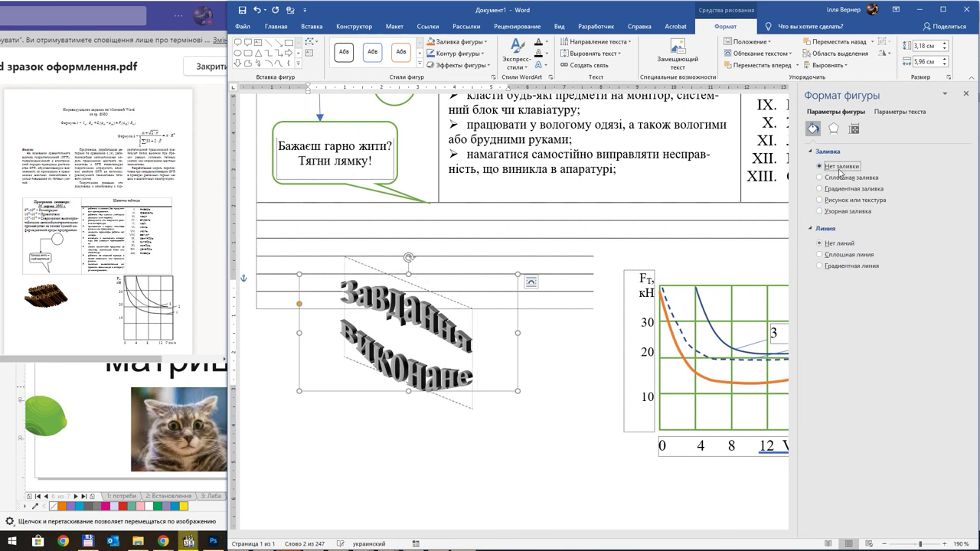
click(842, 255)
click(838, 244)
Switch the WordArt text fill to Gradient fill and the text outline to Gradient line
click(892, 112)
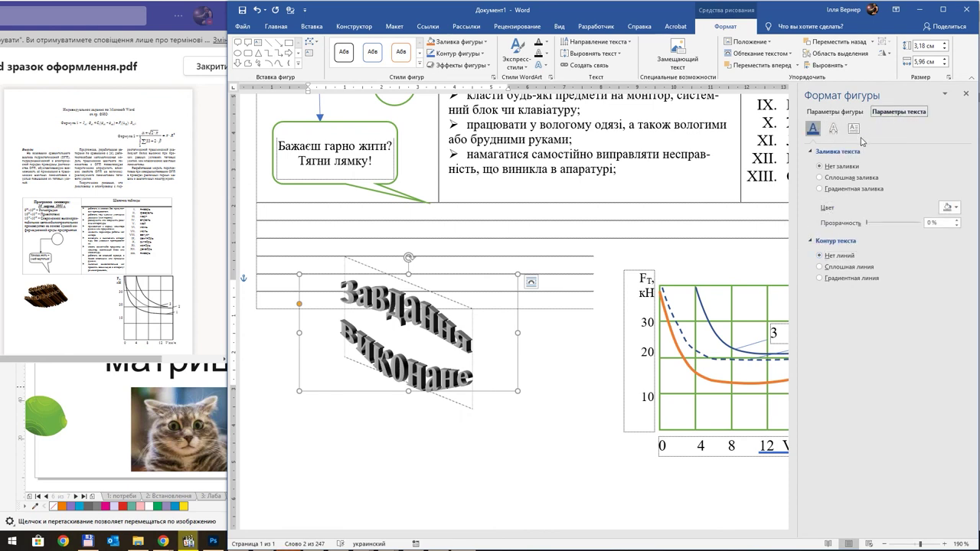
click(854, 189)
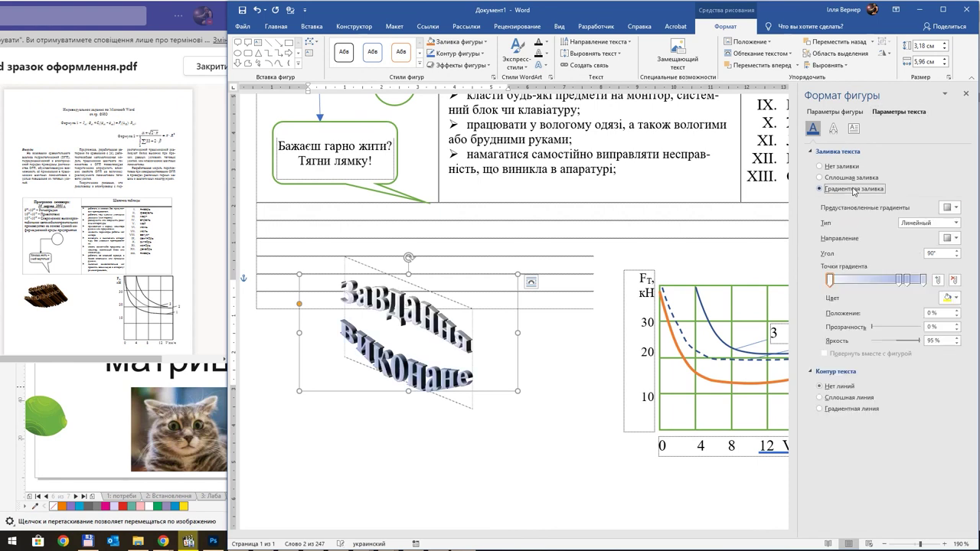
click(859, 179)
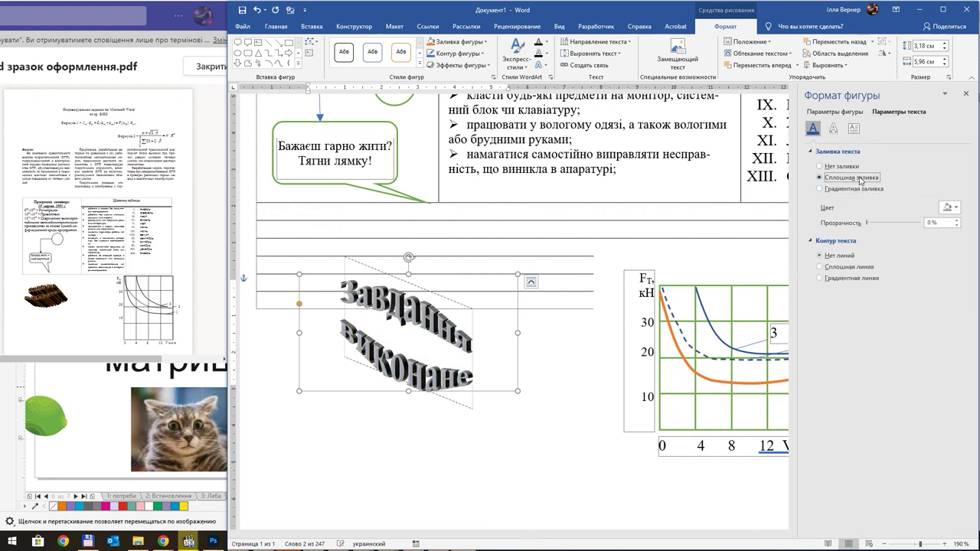
click(858, 189)
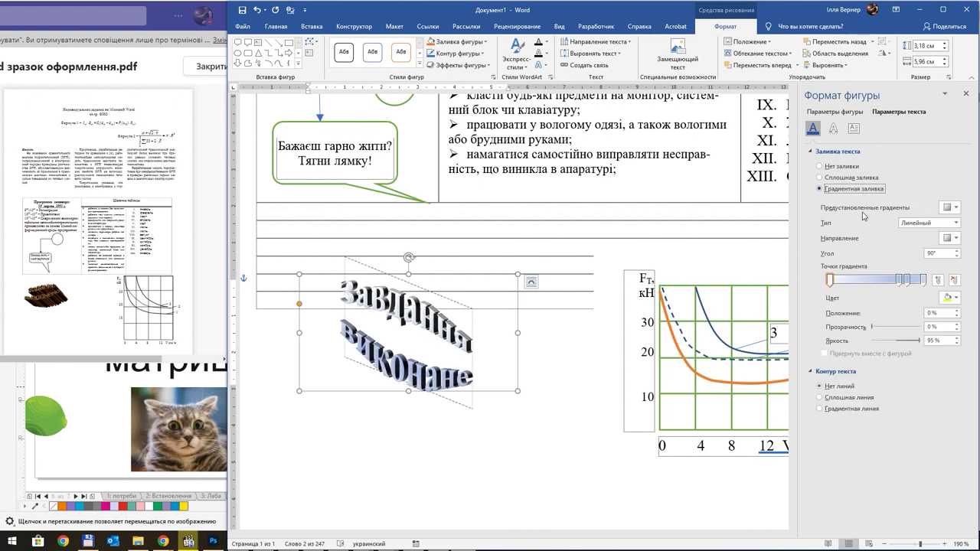
click(855, 179)
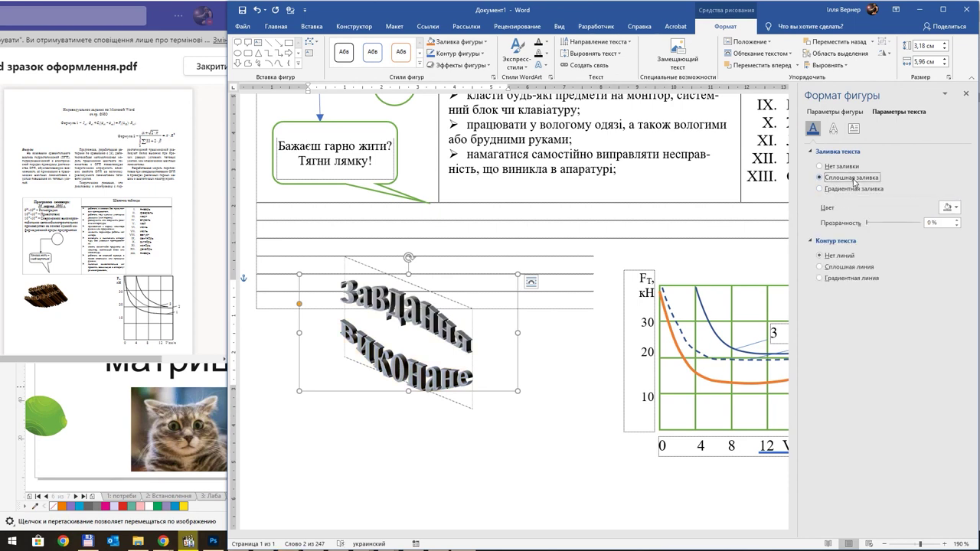
click(954, 207)
click(923, 297)
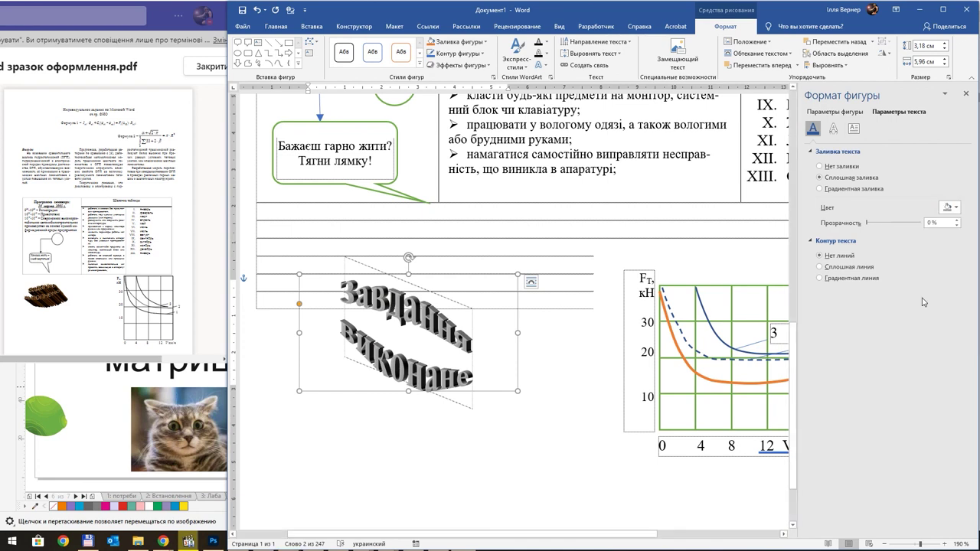
click(514, 193)
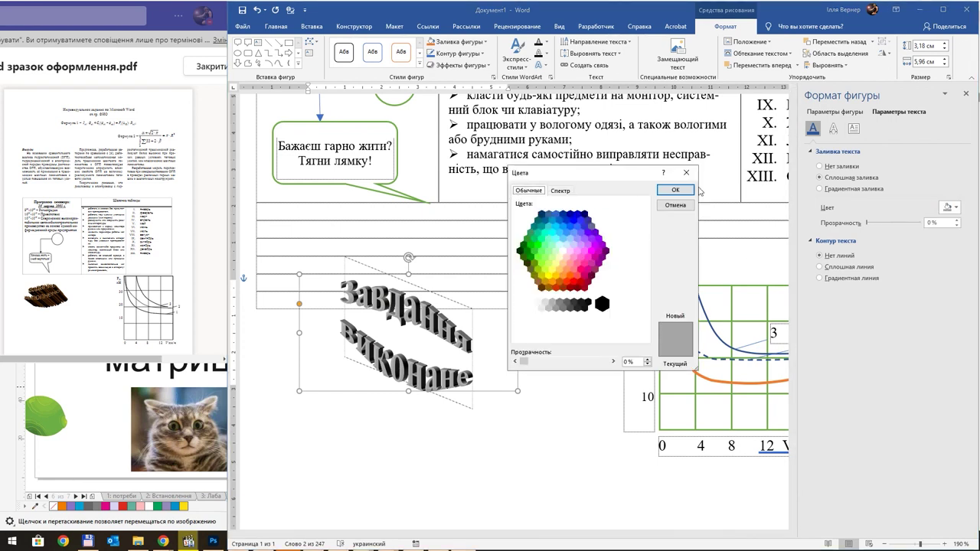
key(Escape)
click(852, 190)
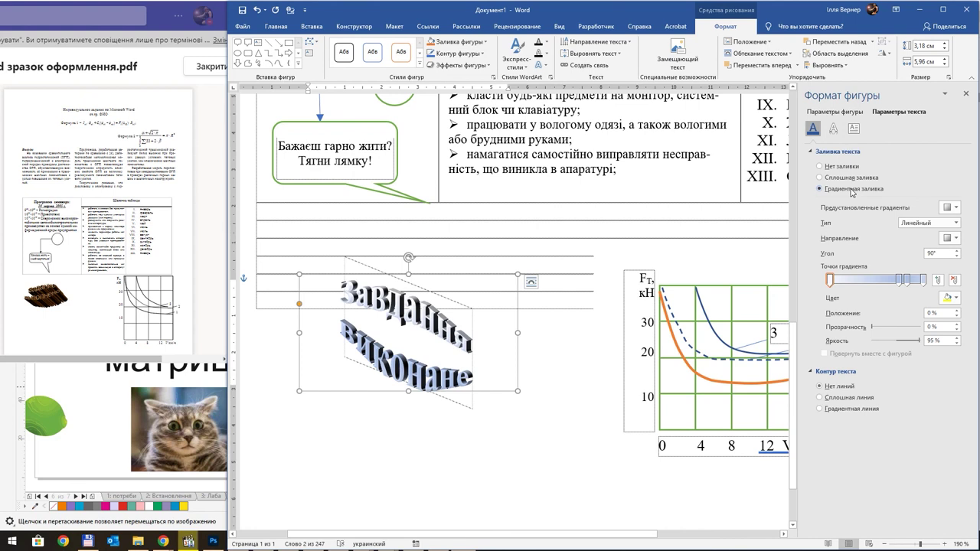
click(853, 398)
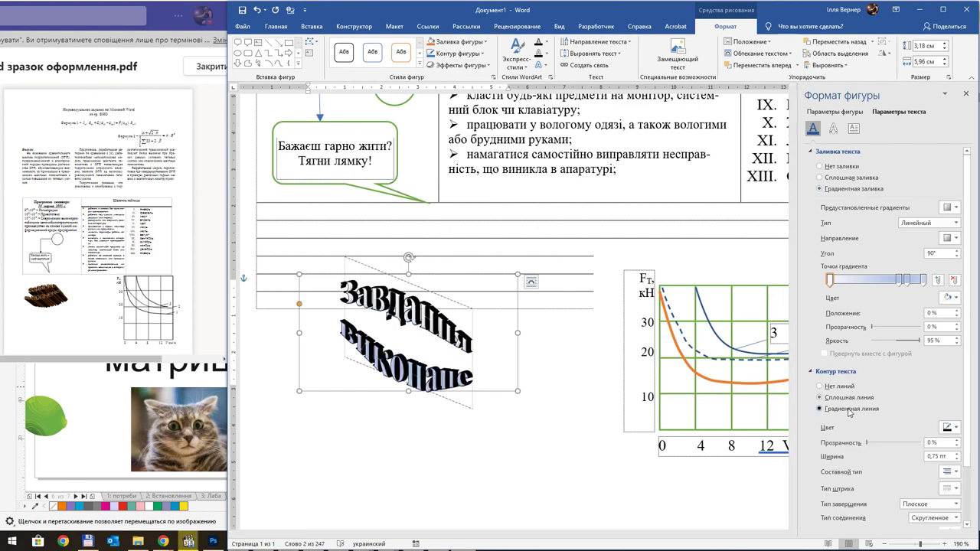
click(850, 409)
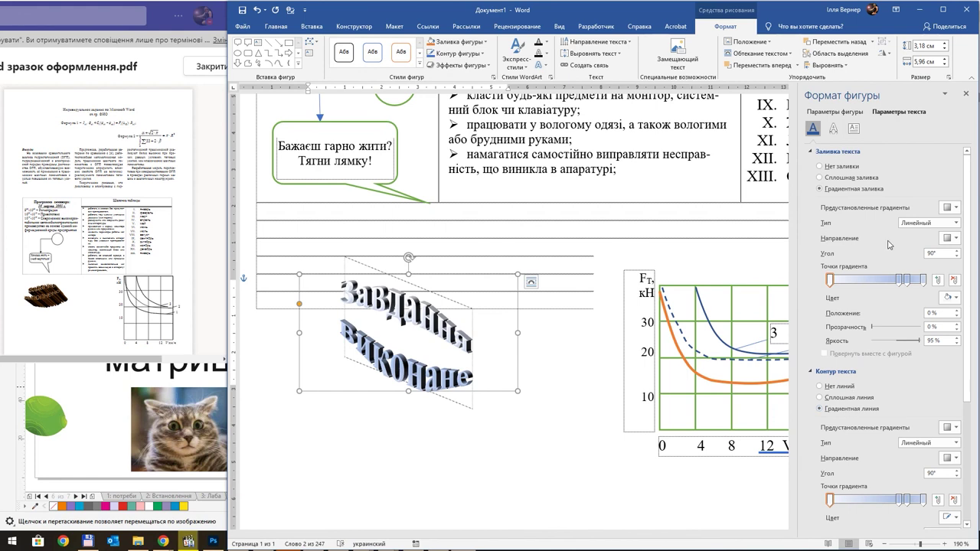
Apply a bevel preset, then raise the bottom bevel height to 12 pt and depth to 3 pt
click(833, 127)
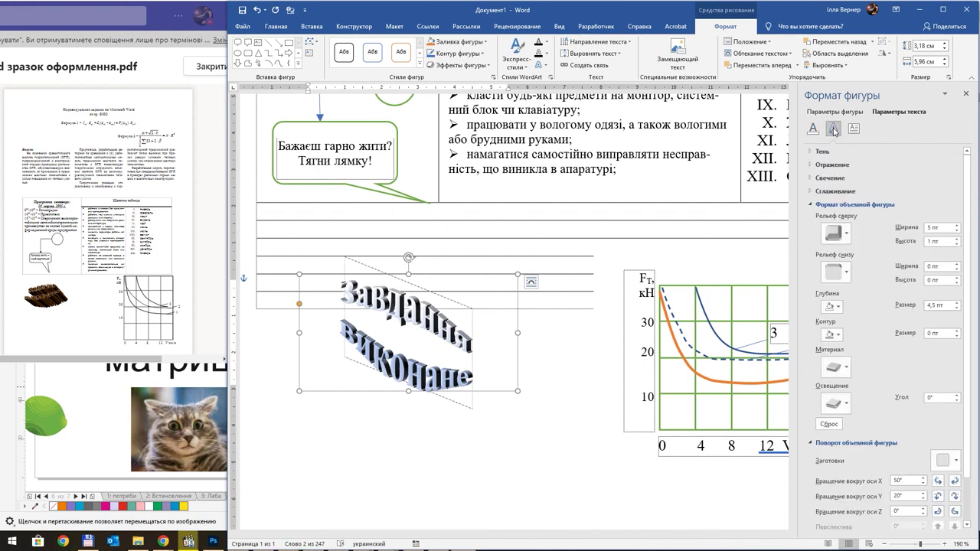
scroll(885, 337, down, 3)
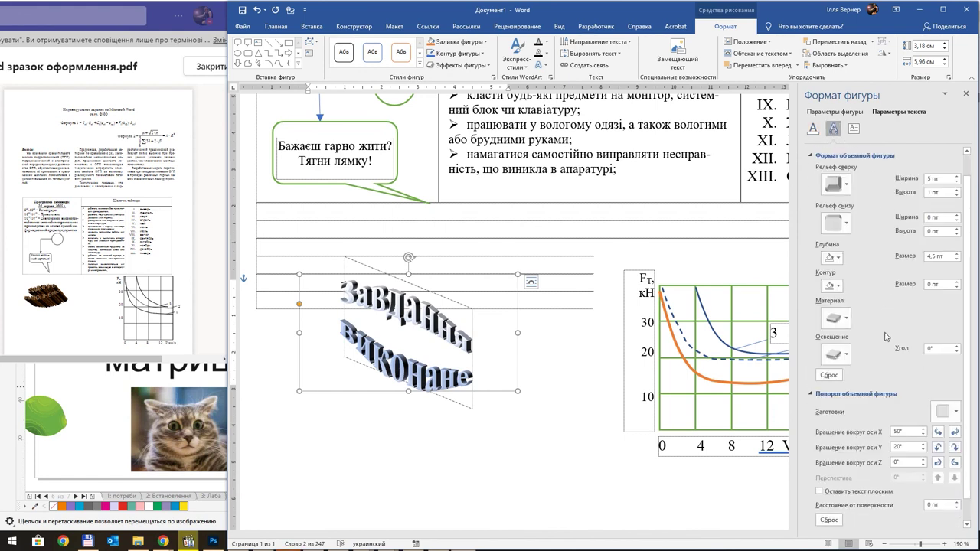
scroll(886, 330, up, 3)
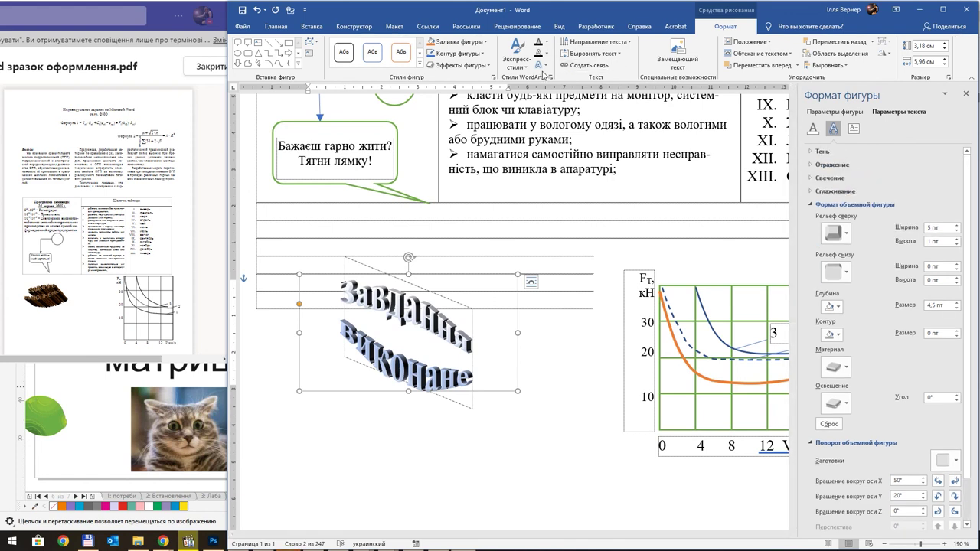
click(488, 68)
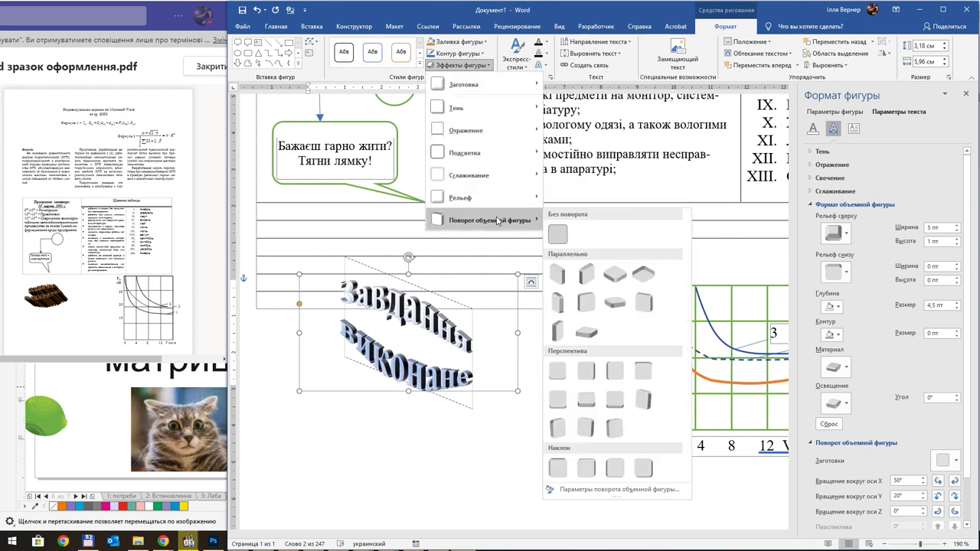
mouse_move(482, 197)
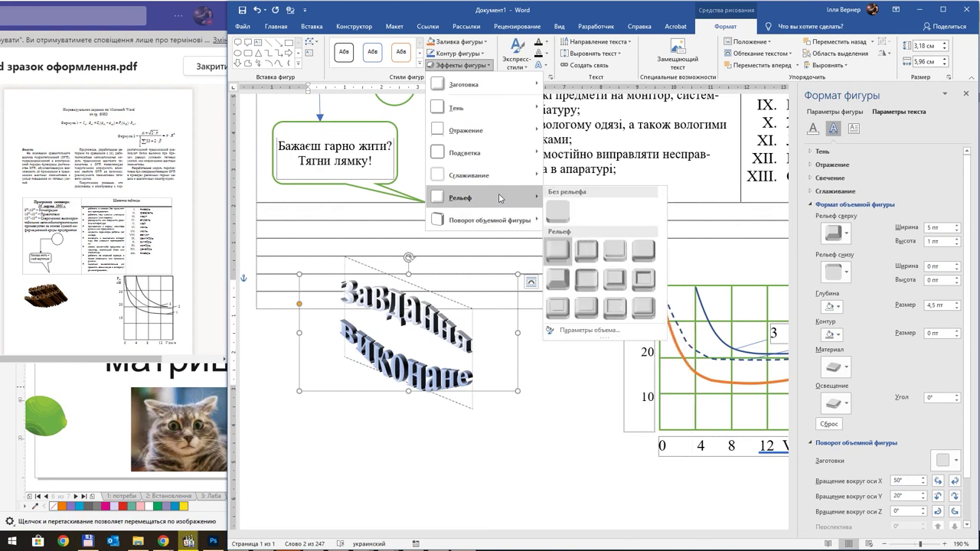
click(614, 307)
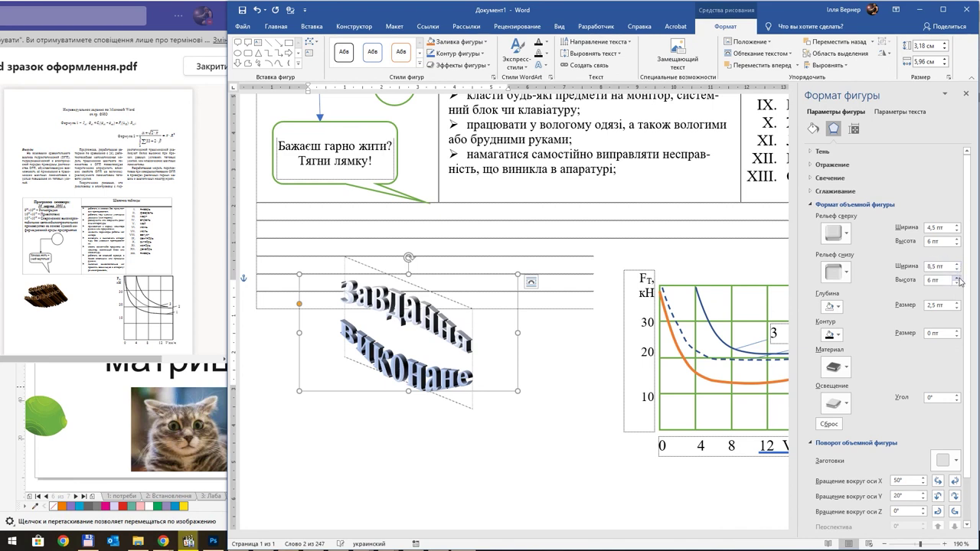
click(957, 277)
click(957, 277)
click(957, 277)
click(957, 302)
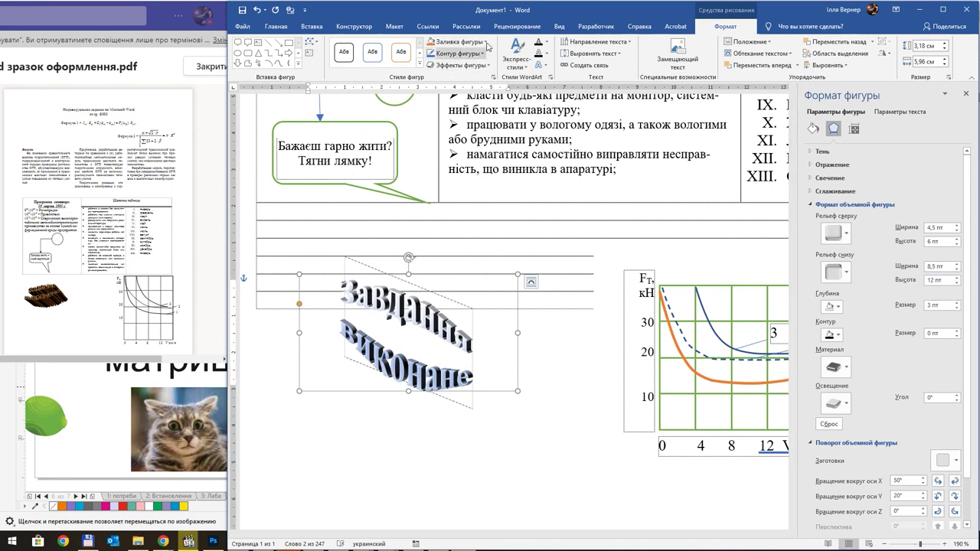
Look through the shape and text fill, outline and effects menus without changes, then deselect the WordArt
click(487, 43)
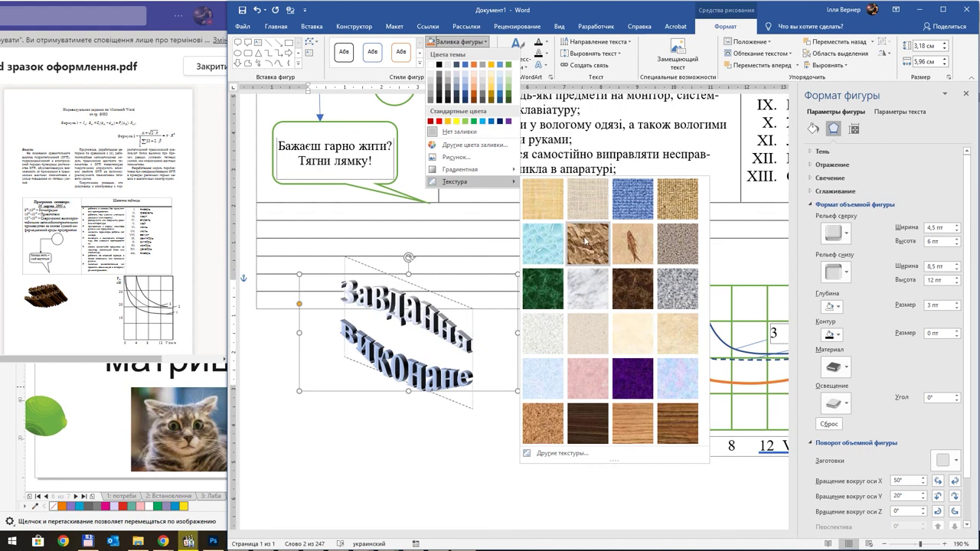
click(503, 42)
click(485, 54)
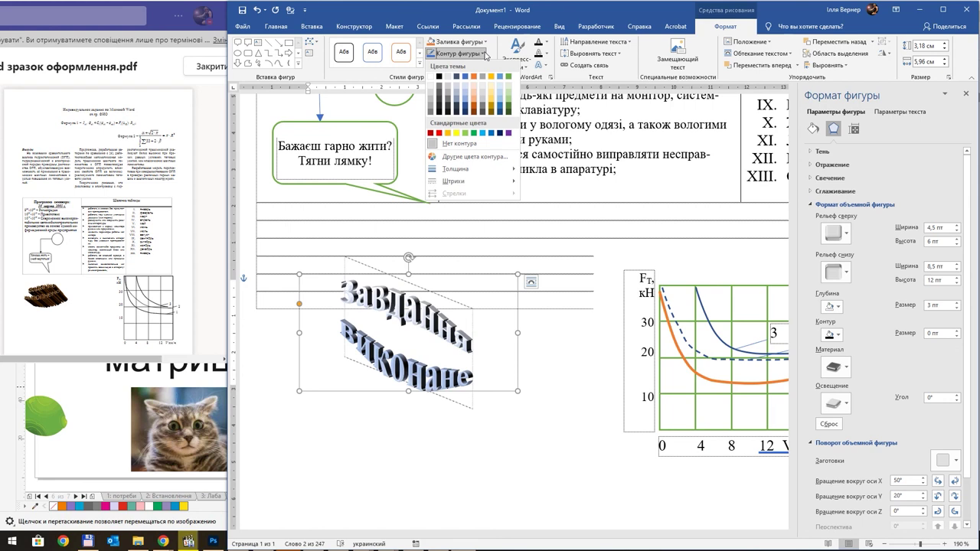
click(485, 53)
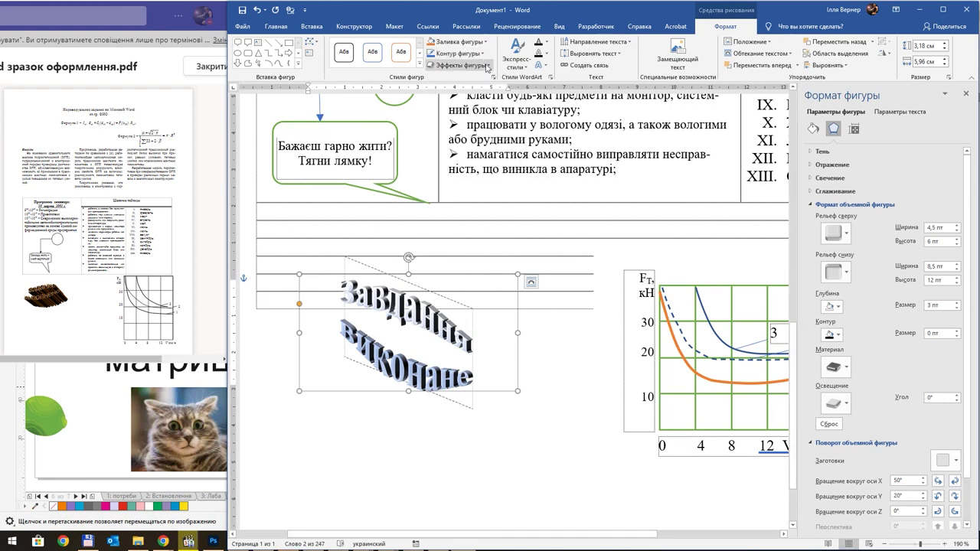
click(460, 65)
click(513, 68)
click(548, 43)
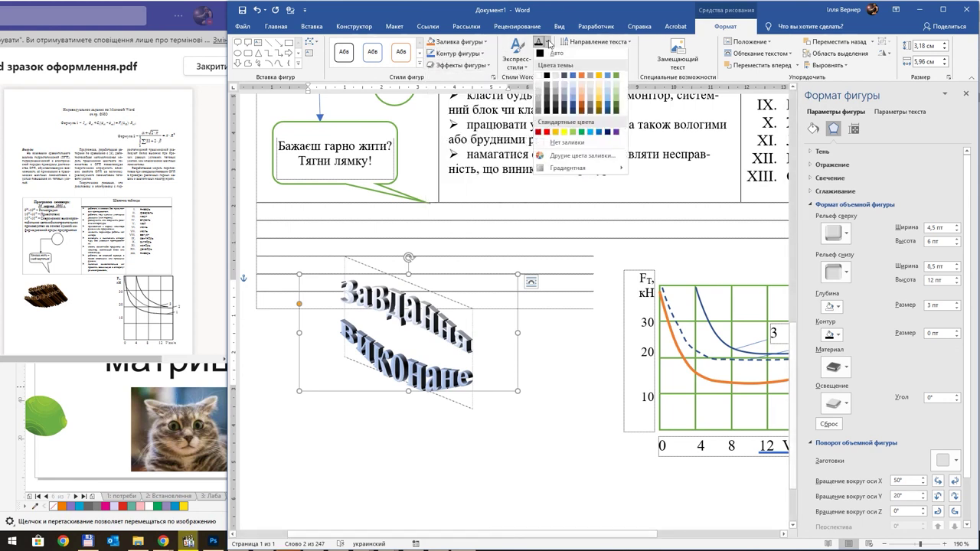
click(548, 43)
click(548, 53)
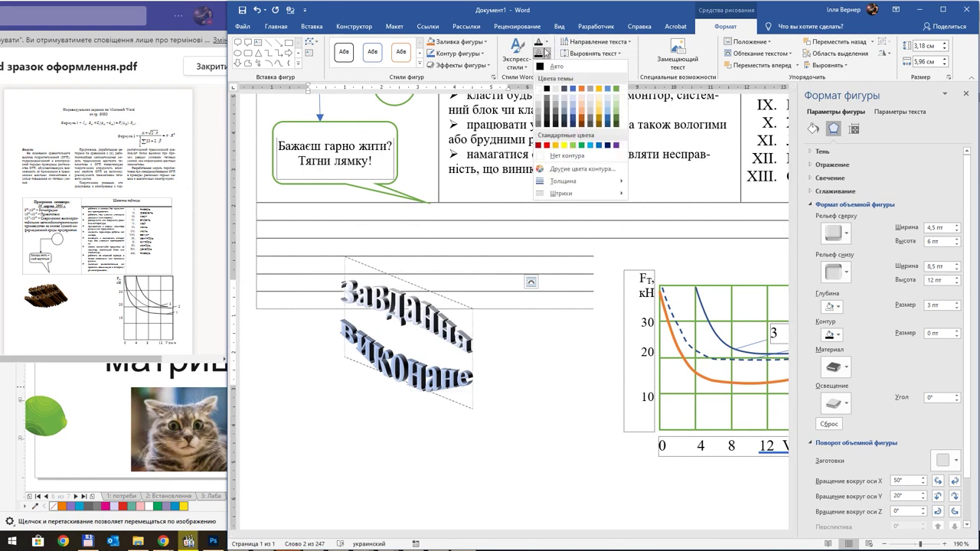
click(549, 27)
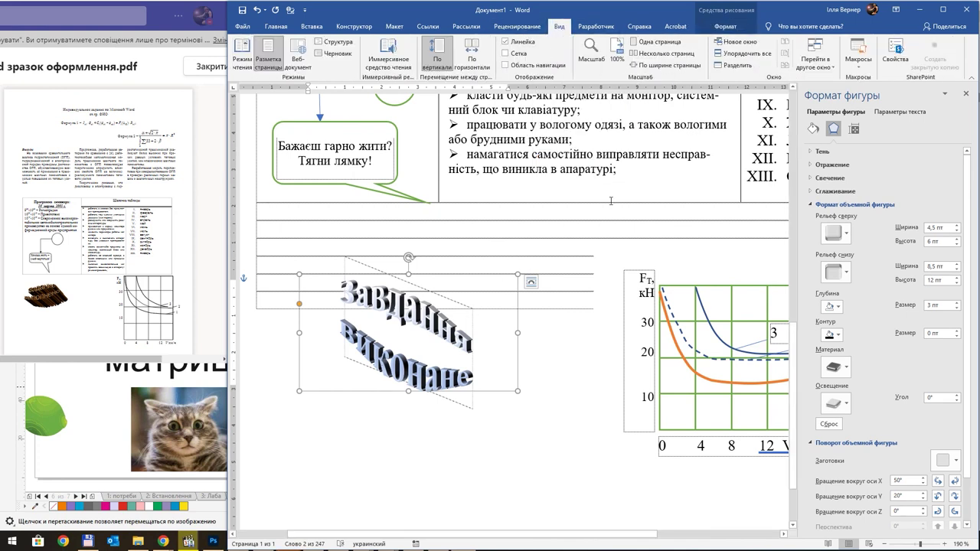
click(724, 27)
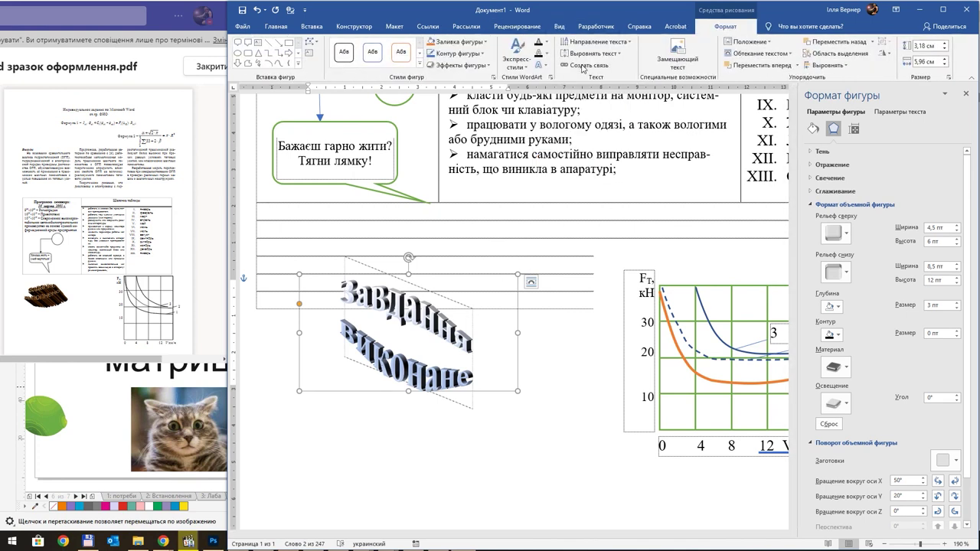
click(546, 67)
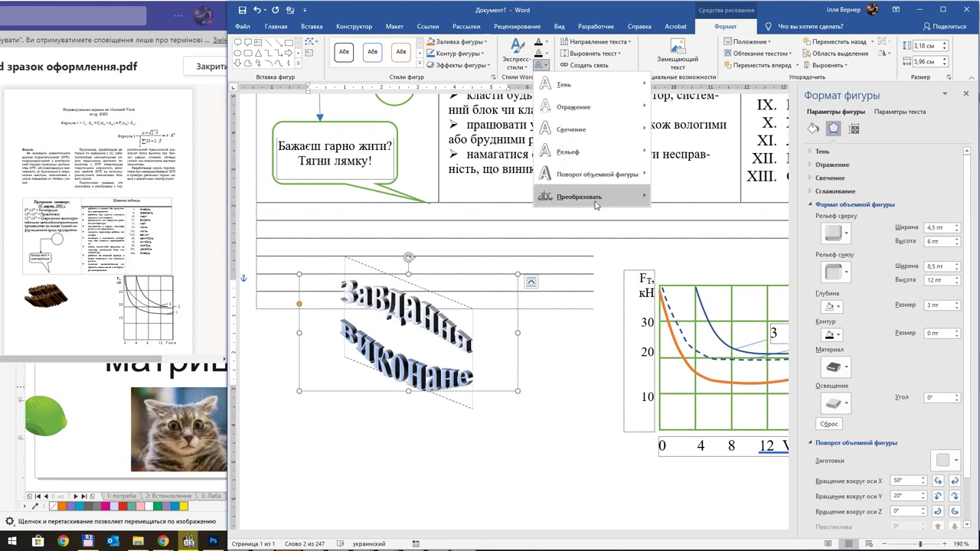
mouse_move(597, 175)
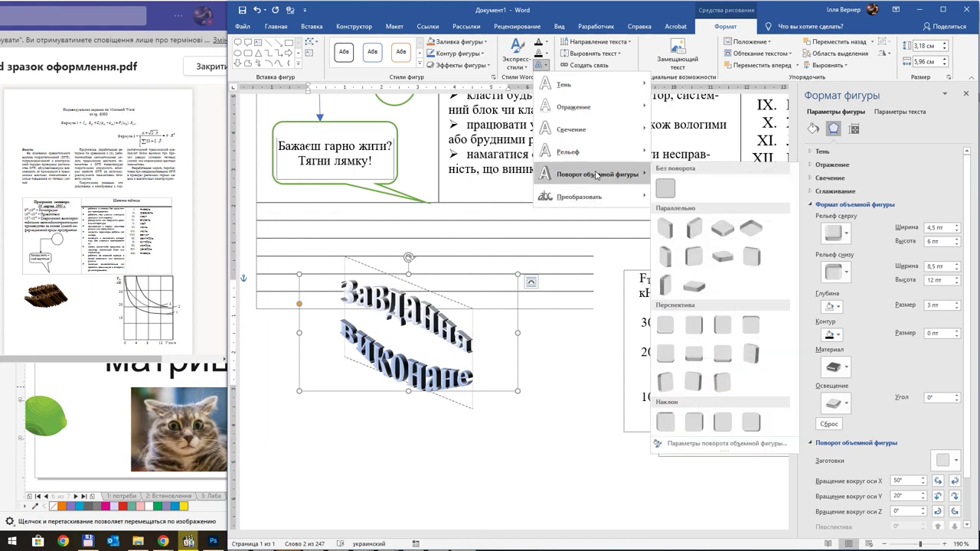
click(563, 304)
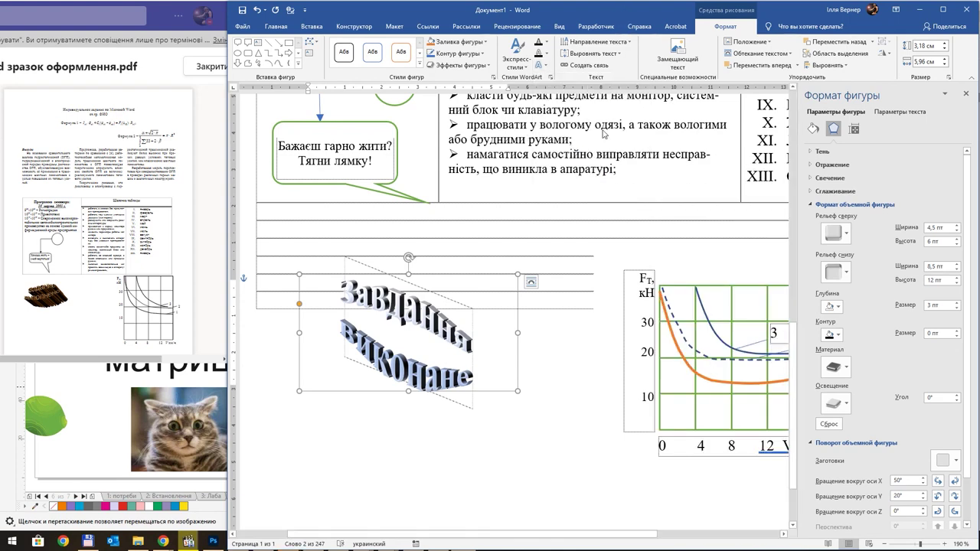
click(564, 304)
Zoom out to about 90% to view the whole page with table, WordArt and chart
ctrl+scroll(563, 303, down, 3)
ctrl+scroll(563, 304, down, 3)
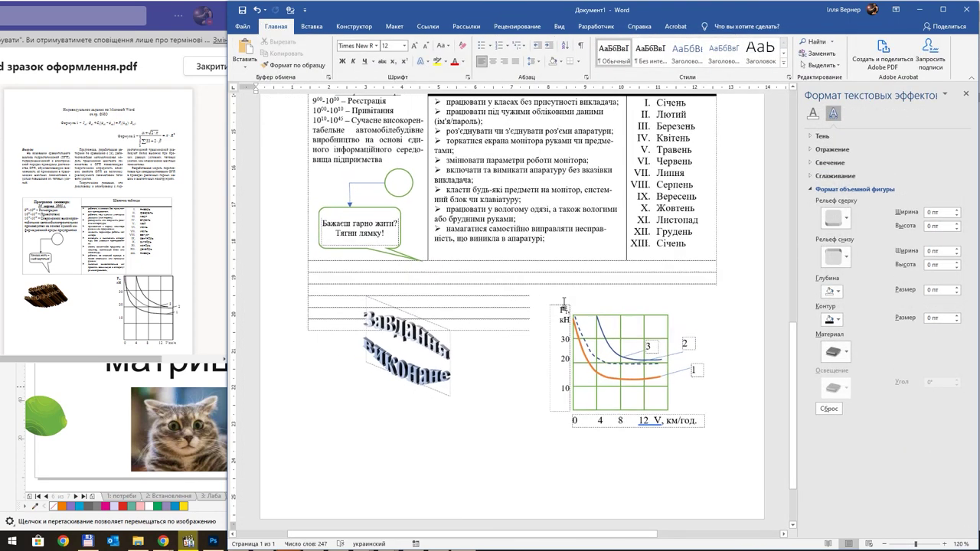
ctrl+scroll(559, 283, down, 1)
scroll(554, 264, up, 1)
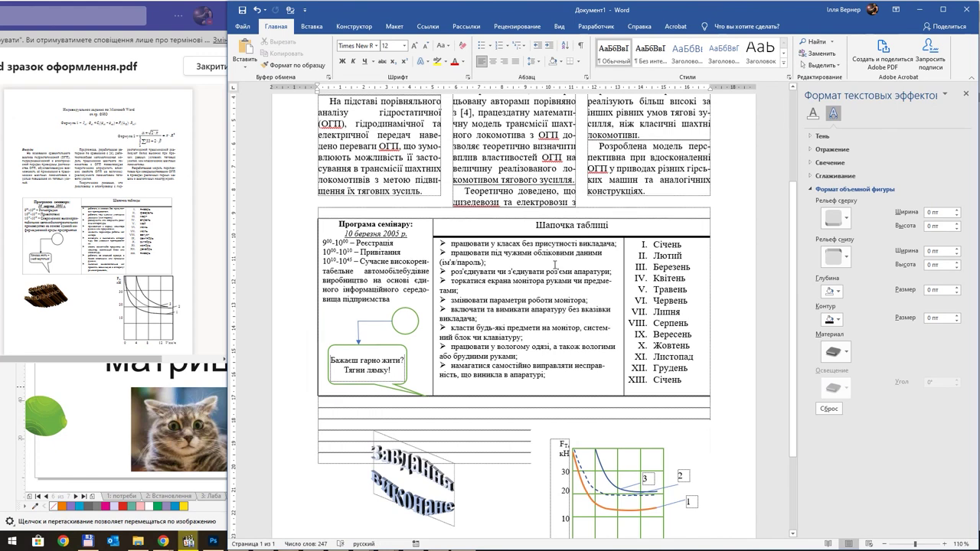
ctrl+scroll(555, 264, down, 2)
ctrl+scroll(553, 267, down, 1)
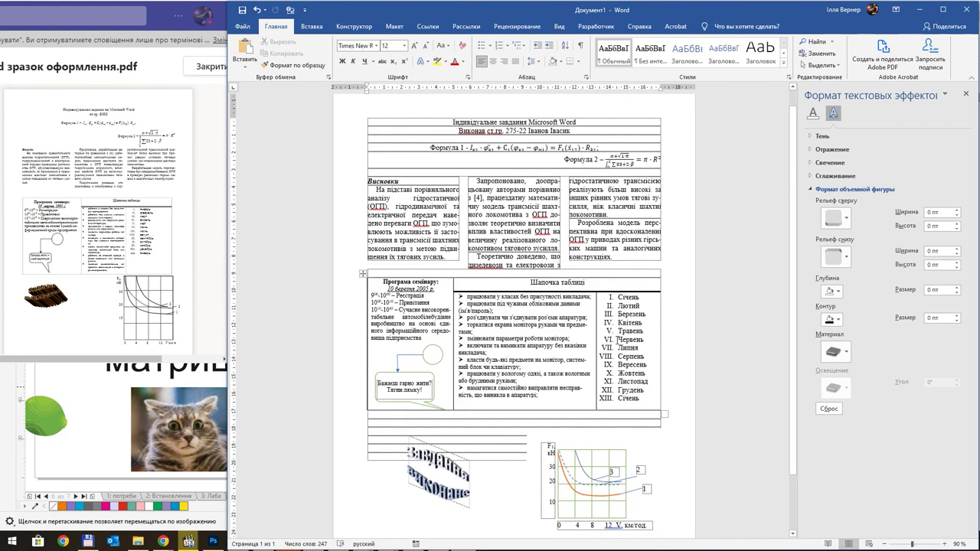